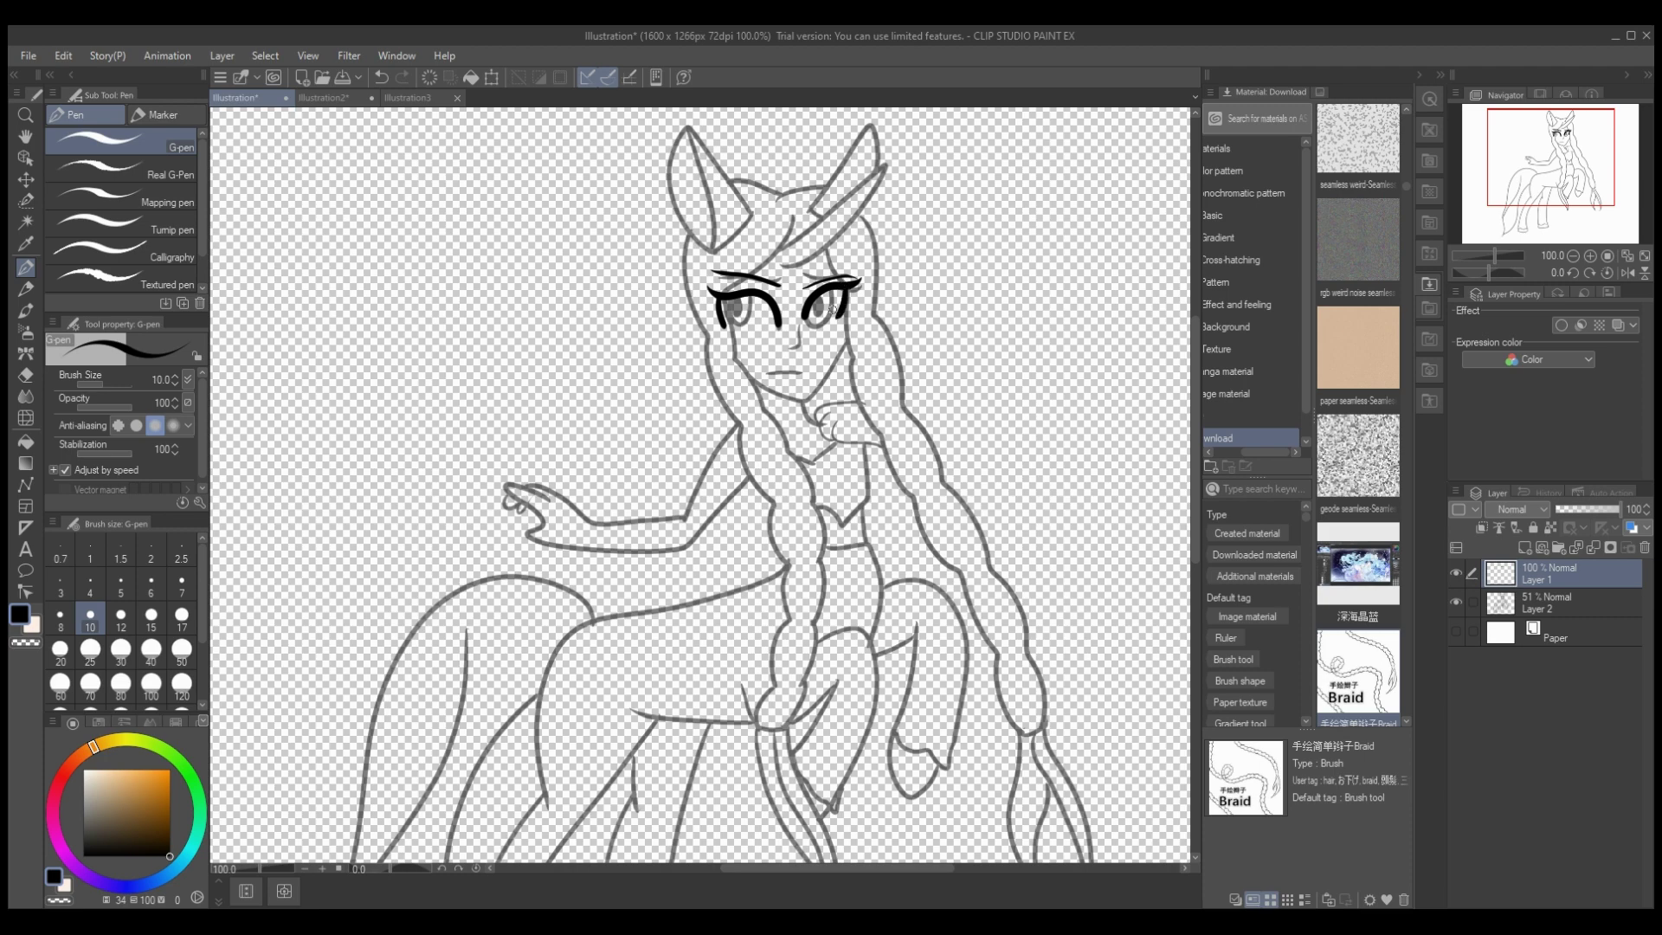
Step: Set the G-pen brush size to 7 and ink the irises and nose over the face sketch
{"action": "left_click", "coordinate": [322, 868]}
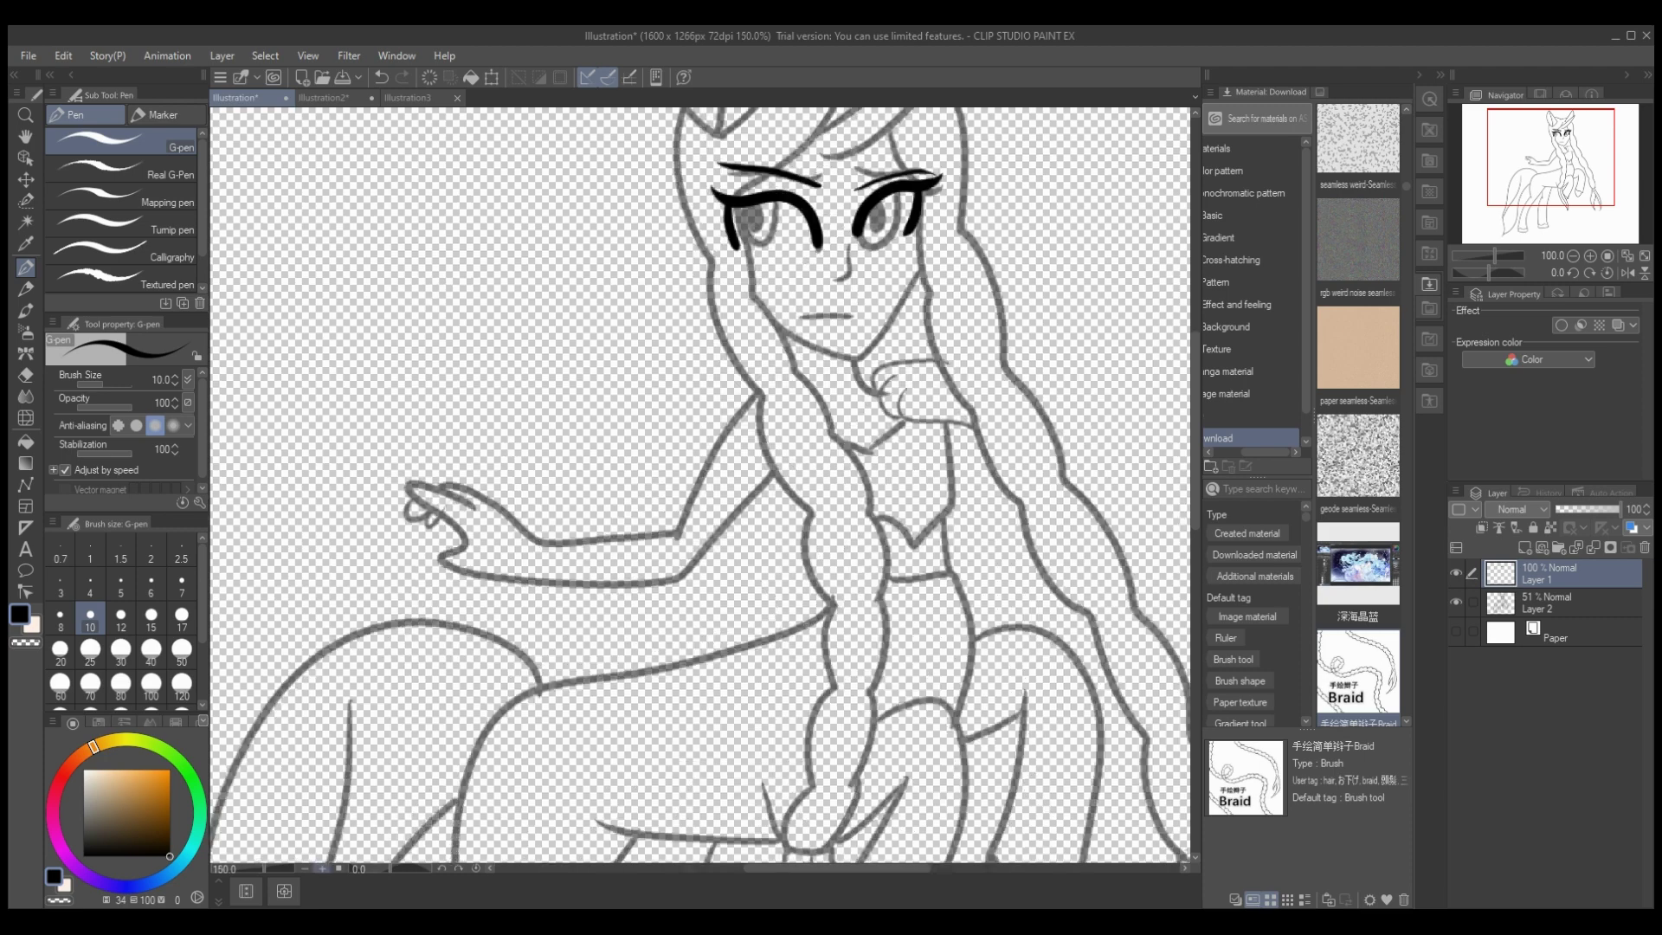
{"action": "left_click_drag", "start_coordinate": [1196, 431], "coordinate": [1195, 374]}
{"action": "left_click", "coordinate": [182, 582]}
{"action": "mouse_move", "coordinate": [770, 406]}
{"action": "left_mouse_down"}
{"action": "mouse_move", "coordinate": [734, 450]}
{"action": "mouse_move", "coordinate": [753, 437]}
{"action": "mouse_move", "coordinate": [745, 412]}
{"action": "left_mouse_up"}
{"action": "mouse_move", "coordinate": [843, 451]}
{"action": "left_mouse_down"}
{"action": "mouse_move", "coordinate": [848, 480]}
{"action": "mouse_move", "coordinate": [830, 485]}
{"action": "mouse_move", "coordinate": [891, 402]}
{"action": "mouse_move", "coordinate": [870, 437]}
{"action": "mouse_move", "coordinate": [871, 407]}
{"action": "left_mouse_up"}
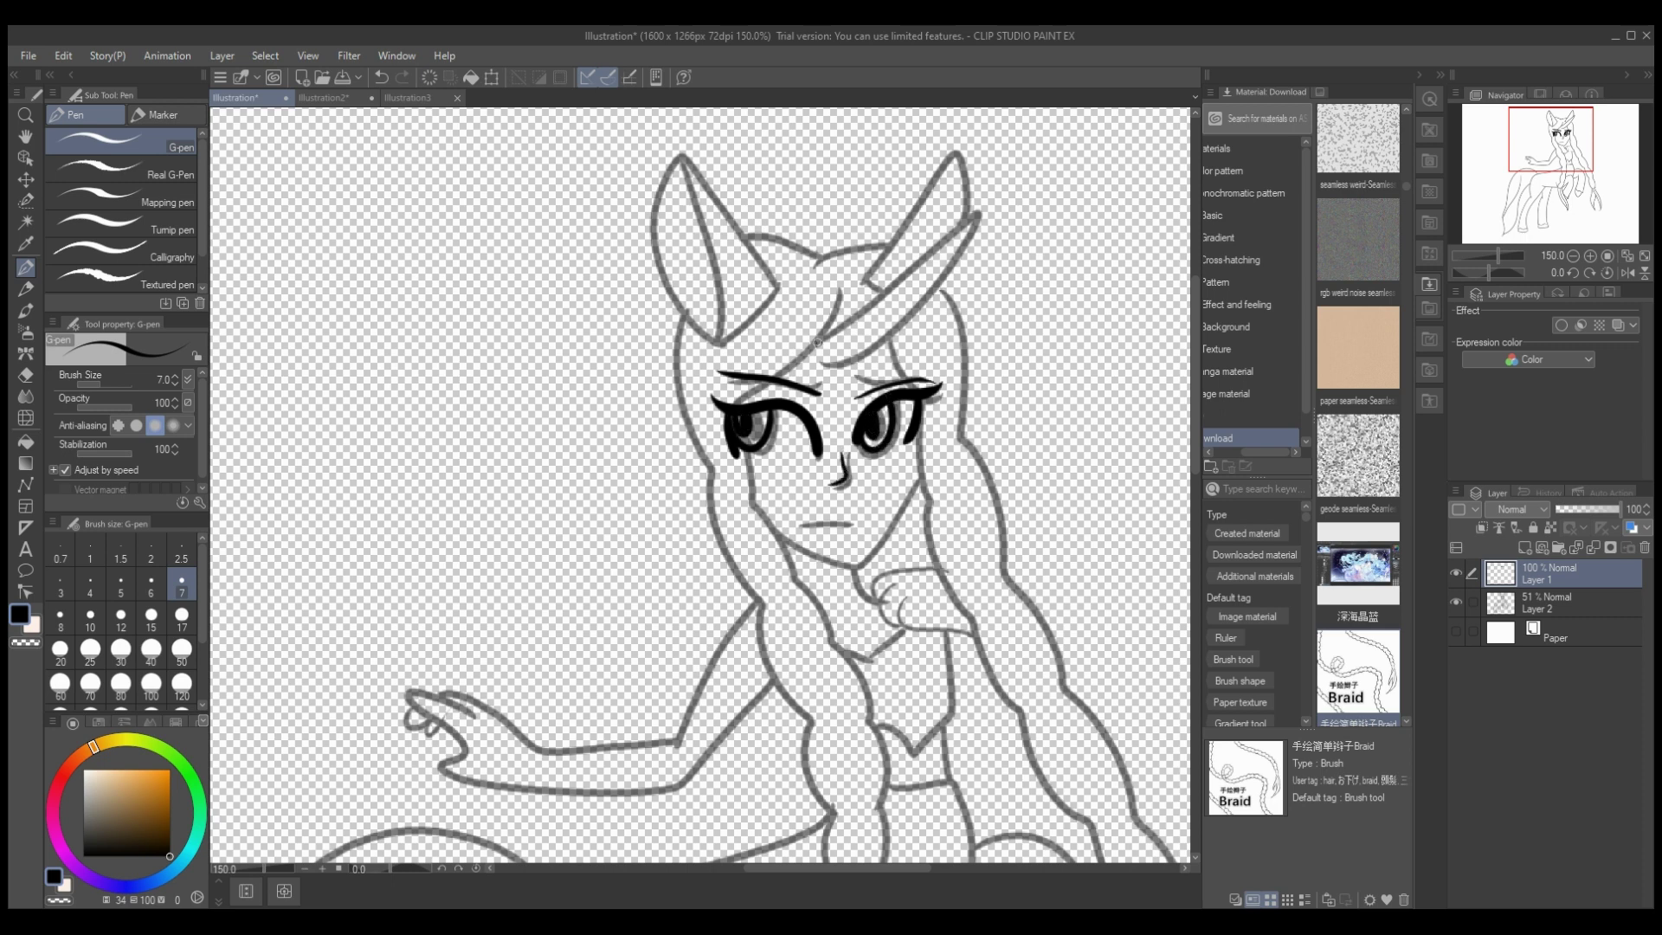
Step: Ink the fringe strands and both sides of the left braid, tracing its outer edge down to the tie
{"action": "mouse_move", "coordinate": [819, 344]}
{"action": "left_mouse_down"}
{"action": "mouse_move", "coordinate": [965, 216]}
{"action": "mouse_move", "coordinate": [905, 327]}
{"action": "mouse_move", "coordinate": [819, 372]}
{"action": "left_mouse_up"}
{"action": "mouse_move", "coordinate": [839, 285]}
{"action": "left_mouse_down"}
{"action": "mouse_move", "coordinate": [771, 380]}
{"action": "mouse_move", "coordinate": [715, 408]}
{"action": "mouse_move", "coordinate": [756, 488]}
{"action": "left_mouse_up"}
{"action": "left_click", "coordinate": [381, 77]}
{"action": "mouse_move", "coordinate": [838, 288]}
{"action": "left_mouse_down"}
{"action": "mouse_move", "coordinate": [740, 400]}
{"action": "mouse_move", "coordinate": [815, 651]}
{"action": "mouse_move", "coordinate": [878, 753]}
{"action": "left_mouse_up"}
{"action": "left_click_drag", "start_coordinate": [1195, 394], "coordinate": [1195, 453]}
{"action": "key", "text": "ctrl+minus"}
{"action": "mouse_move", "coordinate": [690, 224]}
{"action": "left_mouse_down"}
{"action": "mouse_move", "coordinate": [696, 304]}
{"action": "mouse_move", "coordinate": [777, 520]}
{"action": "mouse_move", "coordinate": [757, 712]}
{"action": "mouse_move", "coordinate": [791, 709]}
{"action": "left_mouse_up"}
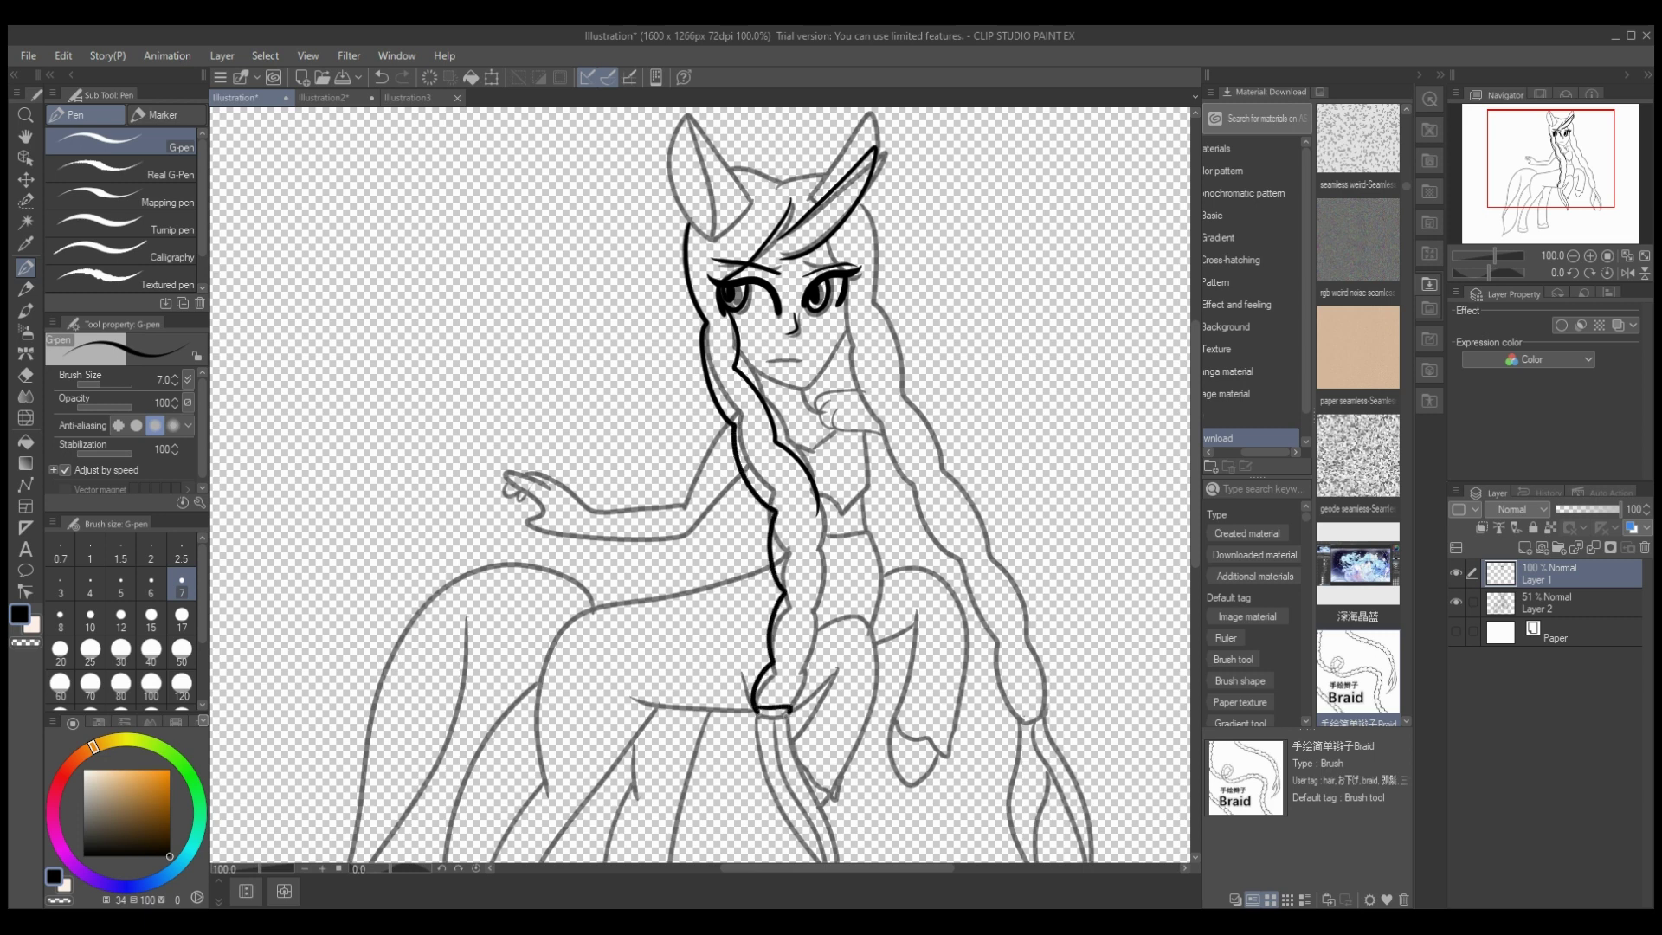
Step: Try to ink the left braid's lower inner edge, its tie and the loose strands hanging below
{"action": "mouse_move", "coordinate": [821, 511]}
{"action": "left_mouse_down"}
{"action": "mouse_move", "coordinate": [834, 595]}
{"action": "mouse_move", "coordinate": [789, 706]}
{"action": "left_mouse_up"}
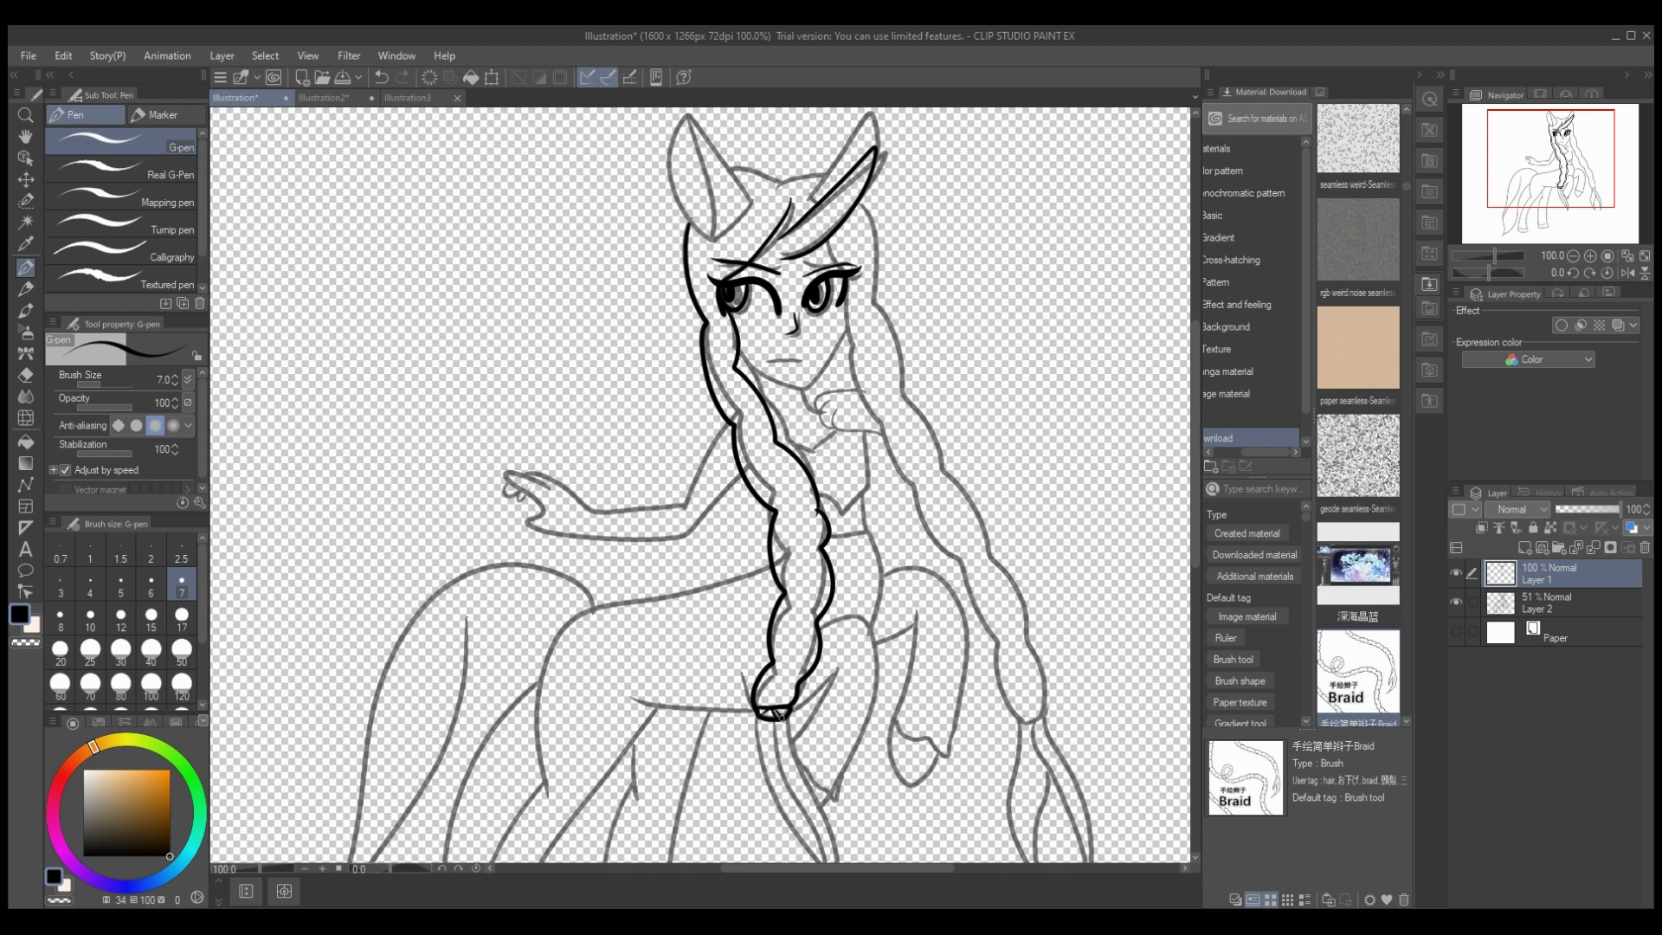
{"action": "scroll", "coordinate": [782, 716], "scroll_direction": "down", "scroll_amount": 3}
{"action": "mouse_move", "coordinate": [786, 553]}
{"action": "left_mouse_down"}
{"action": "mouse_move", "coordinate": [812, 605]}
{"action": "mouse_move", "coordinate": [822, 731]}
{"action": "left_mouse_up"}
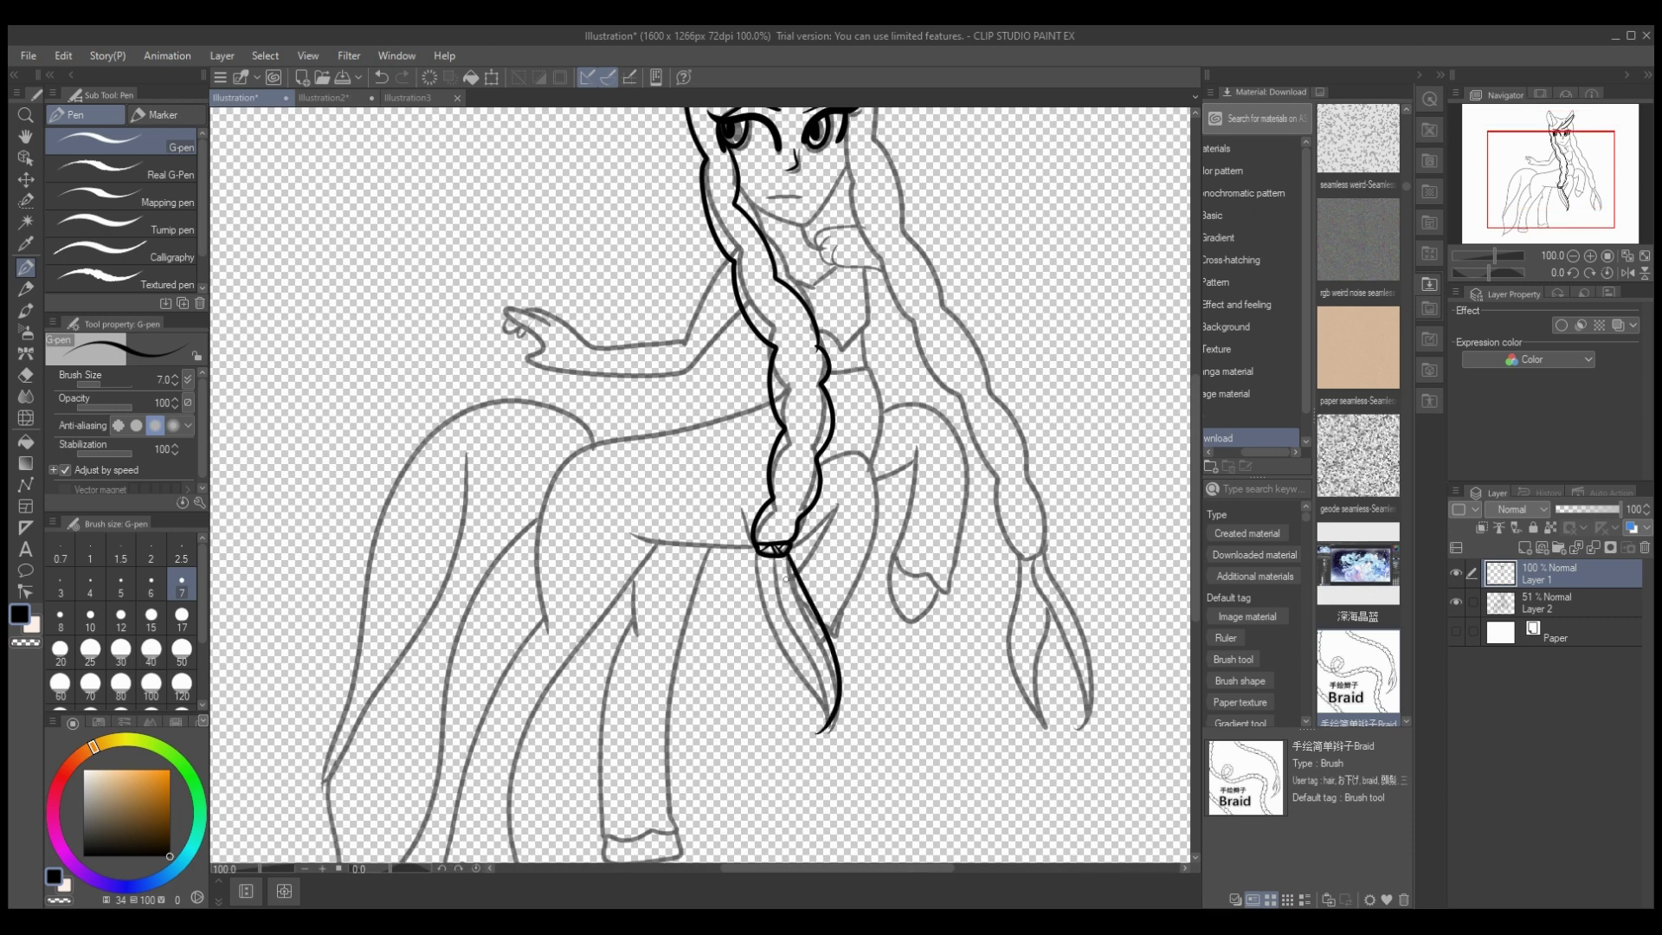
{"action": "left_click_drag", "start_coordinate": [794, 601], "coordinate": [815, 736]}
{"action": "key", "text": "ctrl+z"}
{"action": "left_click_drag", "start_coordinate": [790, 583], "coordinate": [823, 732]}
{"action": "left_click_drag", "start_coordinate": [754, 546], "coordinate": [769, 697]}
{"action": "left_click_drag", "start_coordinate": [776, 625], "coordinate": [804, 720]}
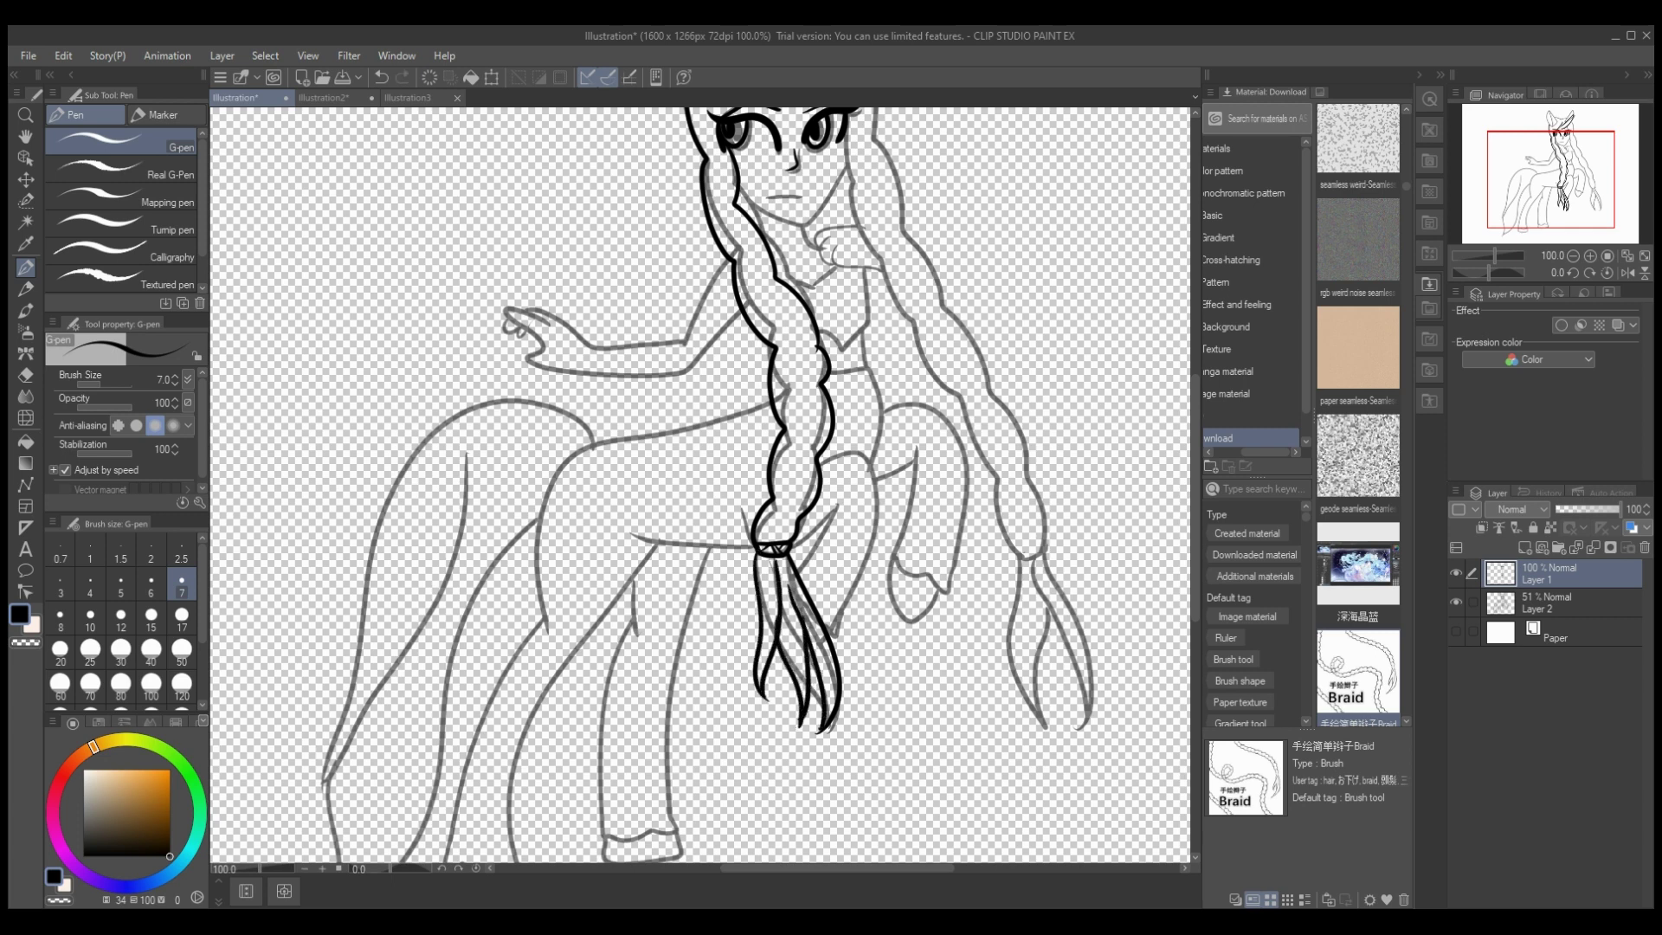
Step: Undo the strokes of the left braid's loose strands, tie and lower inner edge
{"action": "left_click_drag", "start_coordinate": [1046, 538], "coordinate": [1019, 565]}
{"action": "key", "text": "ctrl+z"}
{"action": "key", "text": "e"}
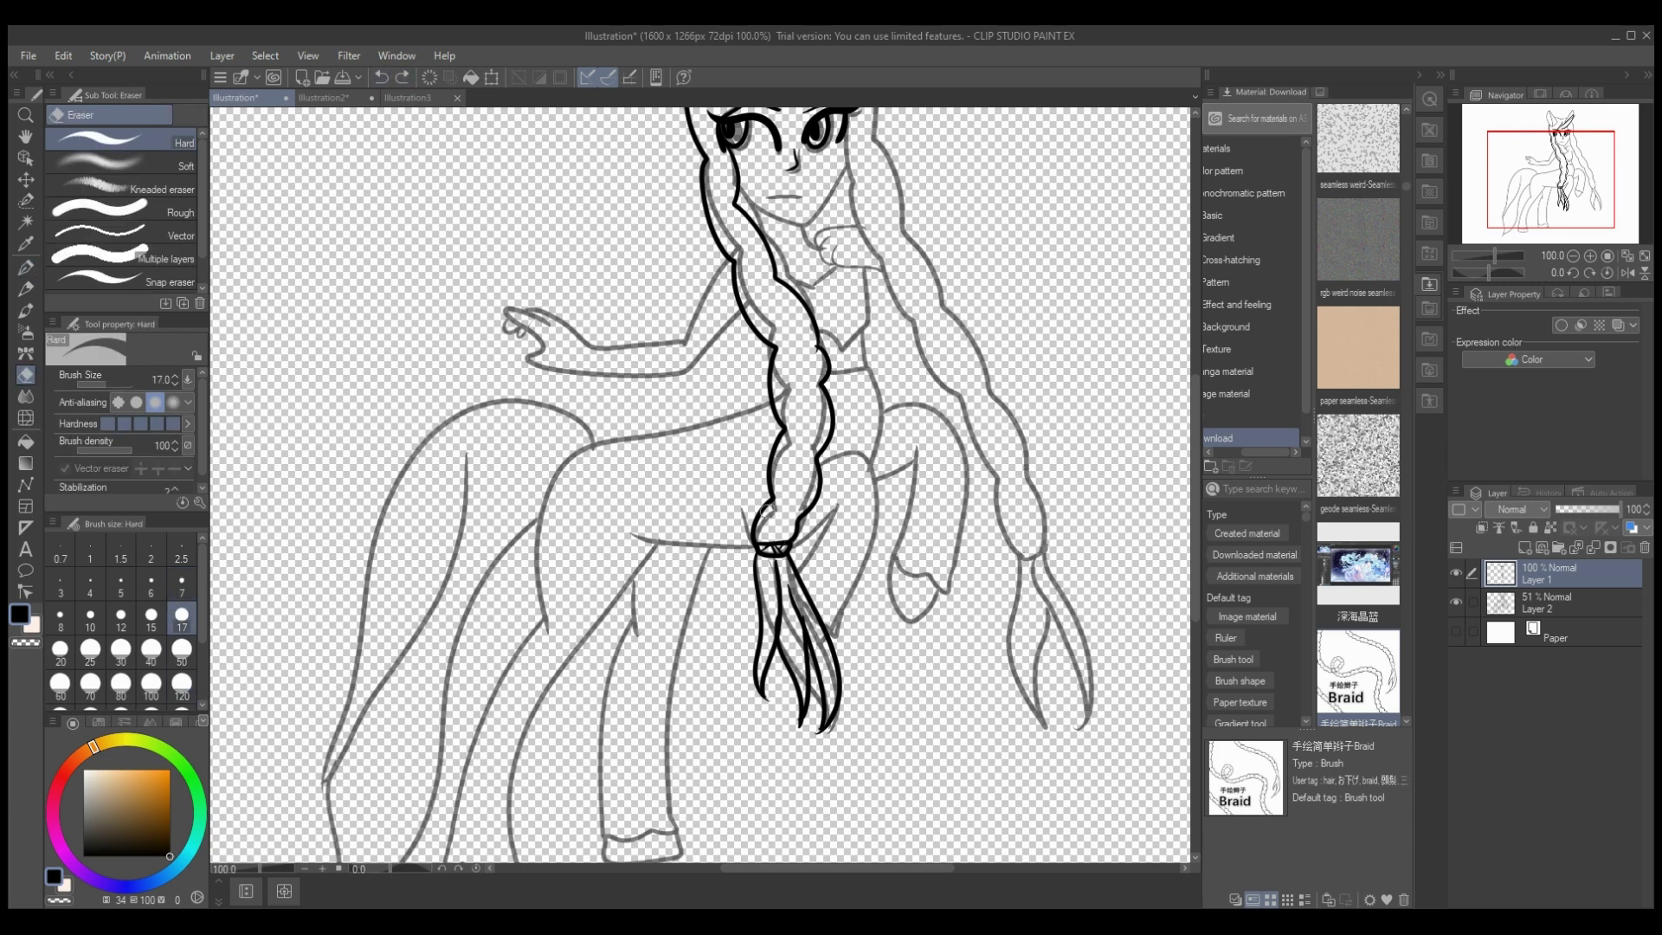
{"action": "key", "text": "ctrl+z"}
{"action": "key", "text": "ctrl+z"}
{"action": "key", "text": "ctrl+z"}
{"action": "key", "text": "ctrl+z"}
{"action": "key", "text": "ctrl+z"}
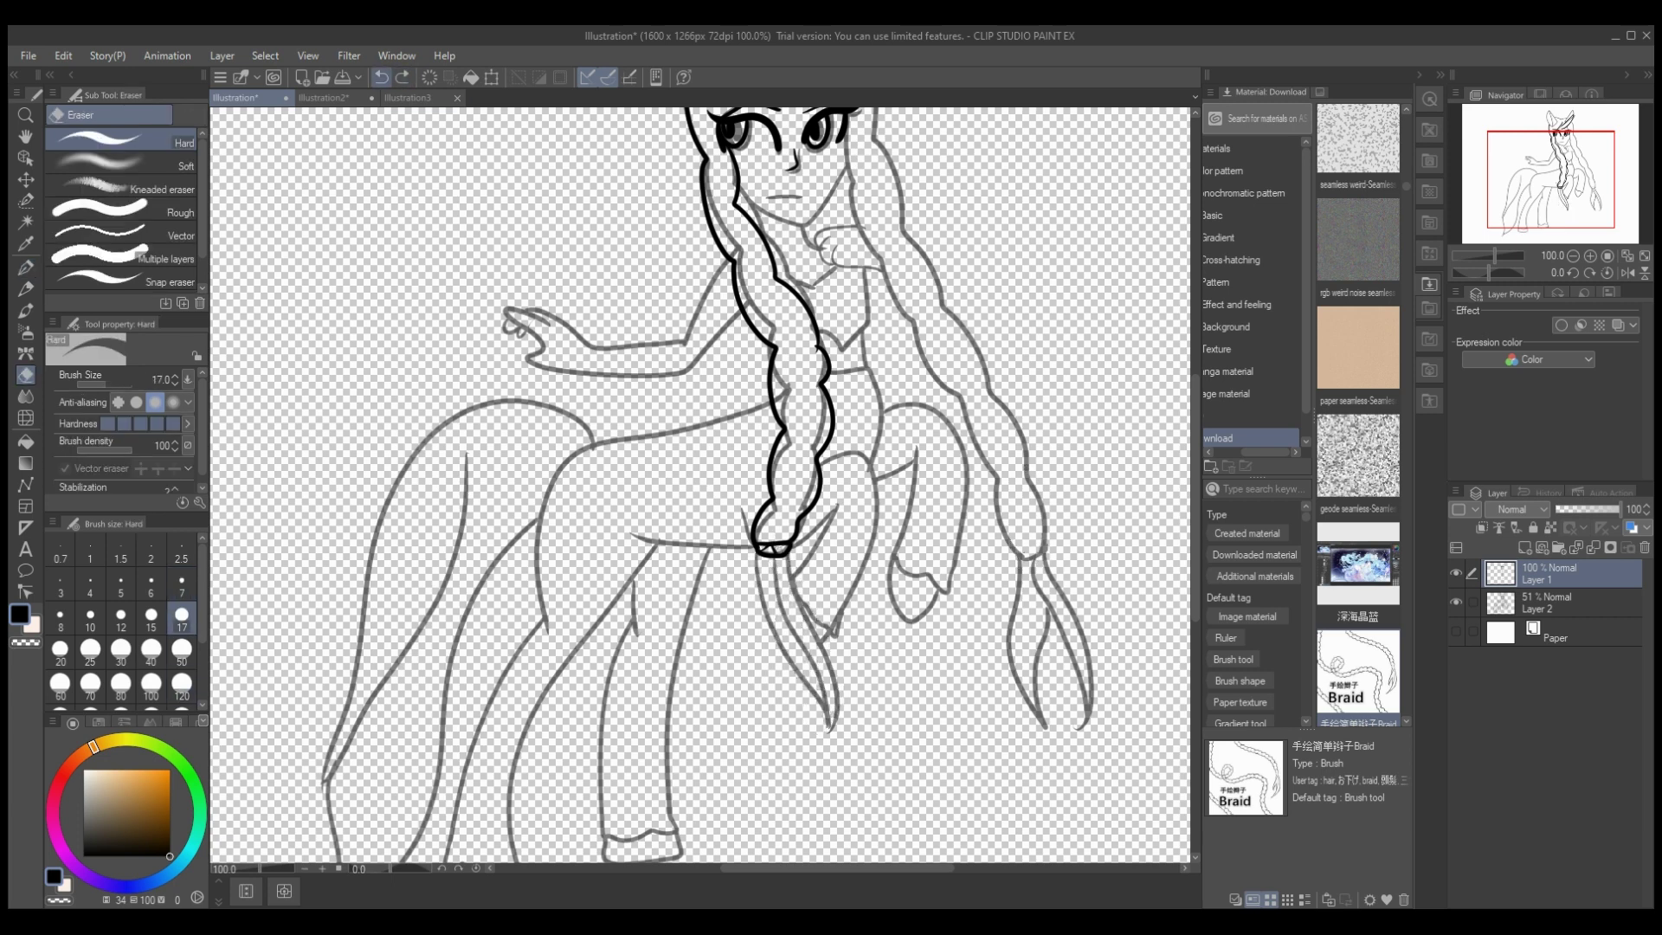
{"action": "left_click", "coordinate": [382, 77]}
{"action": "left_click", "coordinate": [382, 77]}
Step: Redraw the left braid's lower inner edge with the G-pen and add crossed wrapping lines at its tie
{"action": "left_click", "coordinate": [26, 268]}
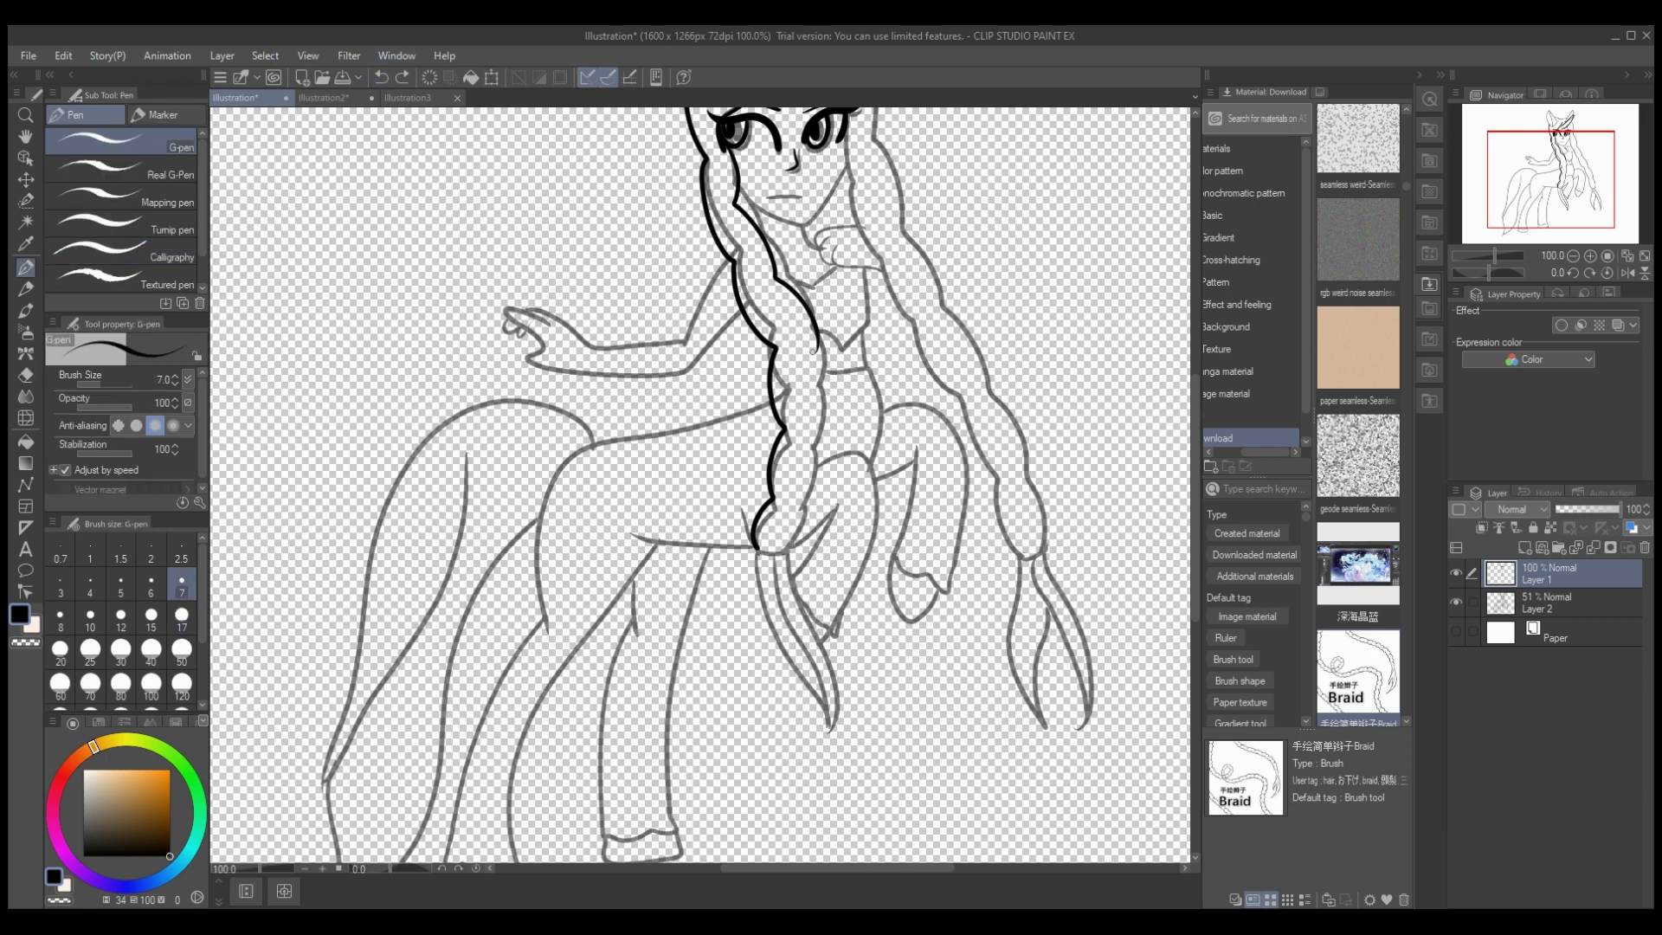
{"action": "left_click_drag", "start_coordinate": [816, 348], "coordinate": [814, 416]}
{"action": "left_click", "coordinate": [382, 77]}
{"action": "mouse_move", "coordinate": [816, 349]}
{"action": "left_mouse_down"}
{"action": "mouse_move", "coordinate": [806, 519]}
{"action": "mouse_move", "coordinate": [786, 551]}
{"action": "left_mouse_up"}
{"action": "mouse_move", "coordinate": [771, 479]}
{"action": "left_mouse_down"}
{"action": "mouse_move", "coordinate": [805, 504]}
{"action": "mouse_move", "coordinate": [758, 563]}
{"action": "mouse_move", "coordinate": [790, 554]}
{"action": "mouse_move", "coordinate": [780, 532]}
{"action": "left_mouse_up"}
{"action": "left_click_drag", "start_coordinate": [777, 512], "coordinate": [801, 528]}
Step: Ink the loose hair strands fanning out below the left braid's tie
{"action": "mouse_move", "coordinate": [785, 523]}
{"action": "left_mouse_down"}
{"action": "mouse_move", "coordinate": [725, 674]}
{"action": "mouse_move", "coordinate": [745, 722]}
{"action": "left_mouse_up"}
{"action": "left_click_drag", "start_coordinate": [770, 594], "coordinate": [743, 712]}
{"action": "left_click_drag", "start_coordinate": [793, 559], "coordinate": [835, 667]}
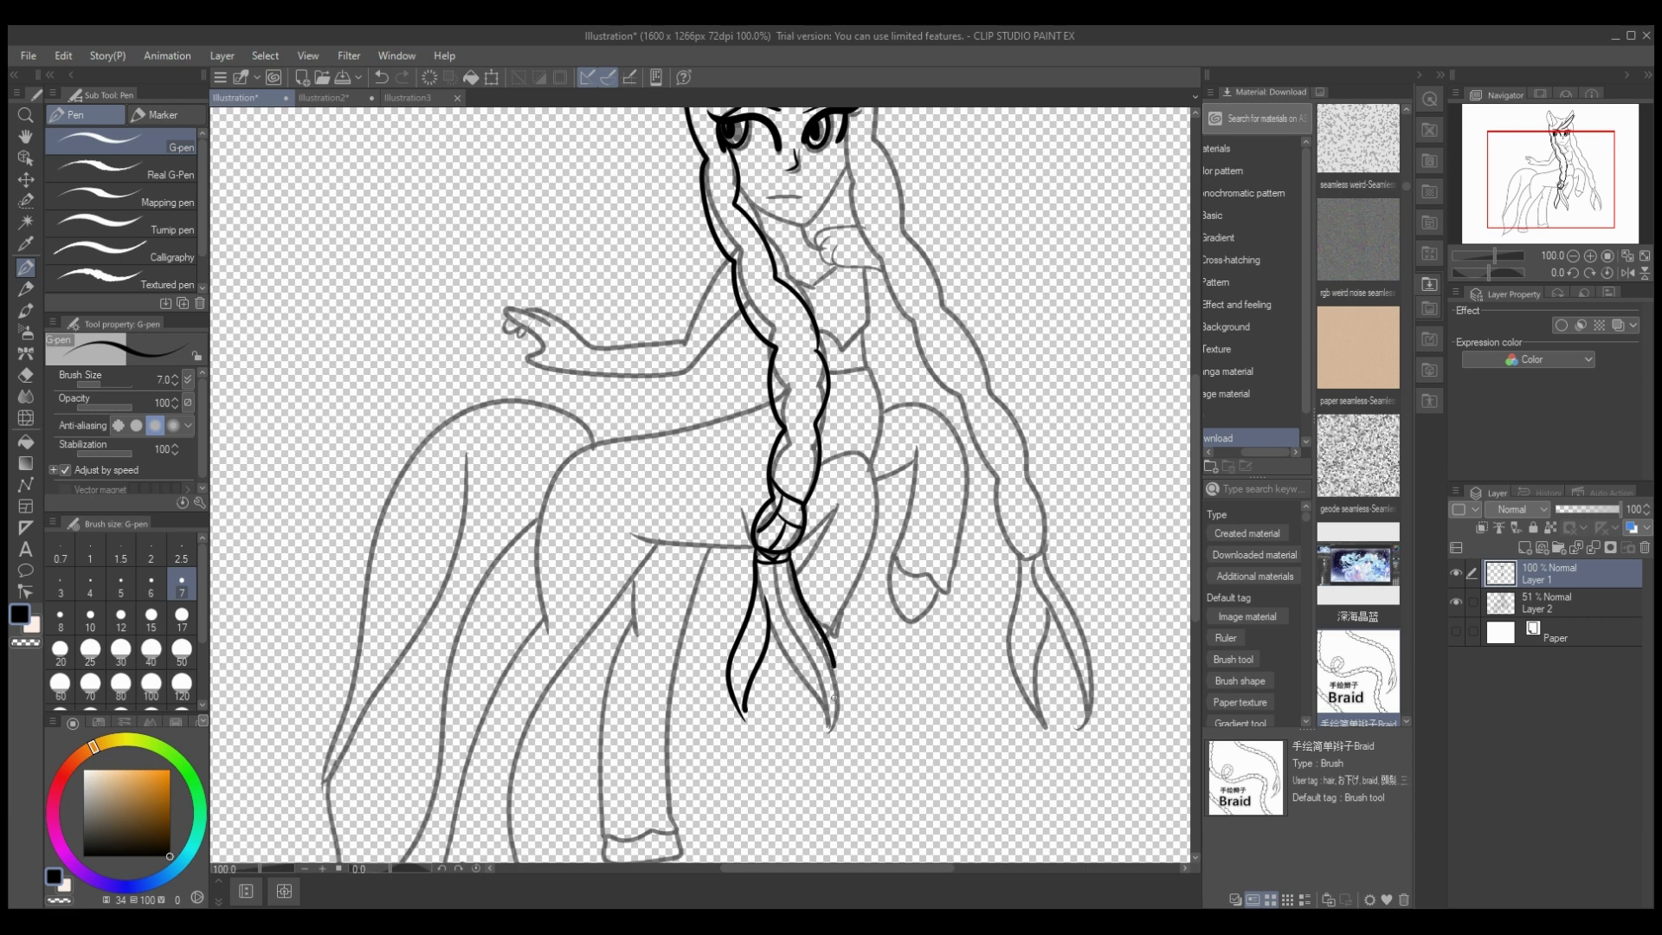
{"action": "mouse_move", "coordinate": [790, 617]}
{"action": "left_mouse_down"}
{"action": "mouse_move", "coordinate": [829, 694]}
{"action": "mouse_move", "coordinate": [779, 715]}
{"action": "mouse_move", "coordinate": [769, 632]}
{"action": "mouse_move", "coordinate": [775, 708]}
{"action": "left_mouse_up"}
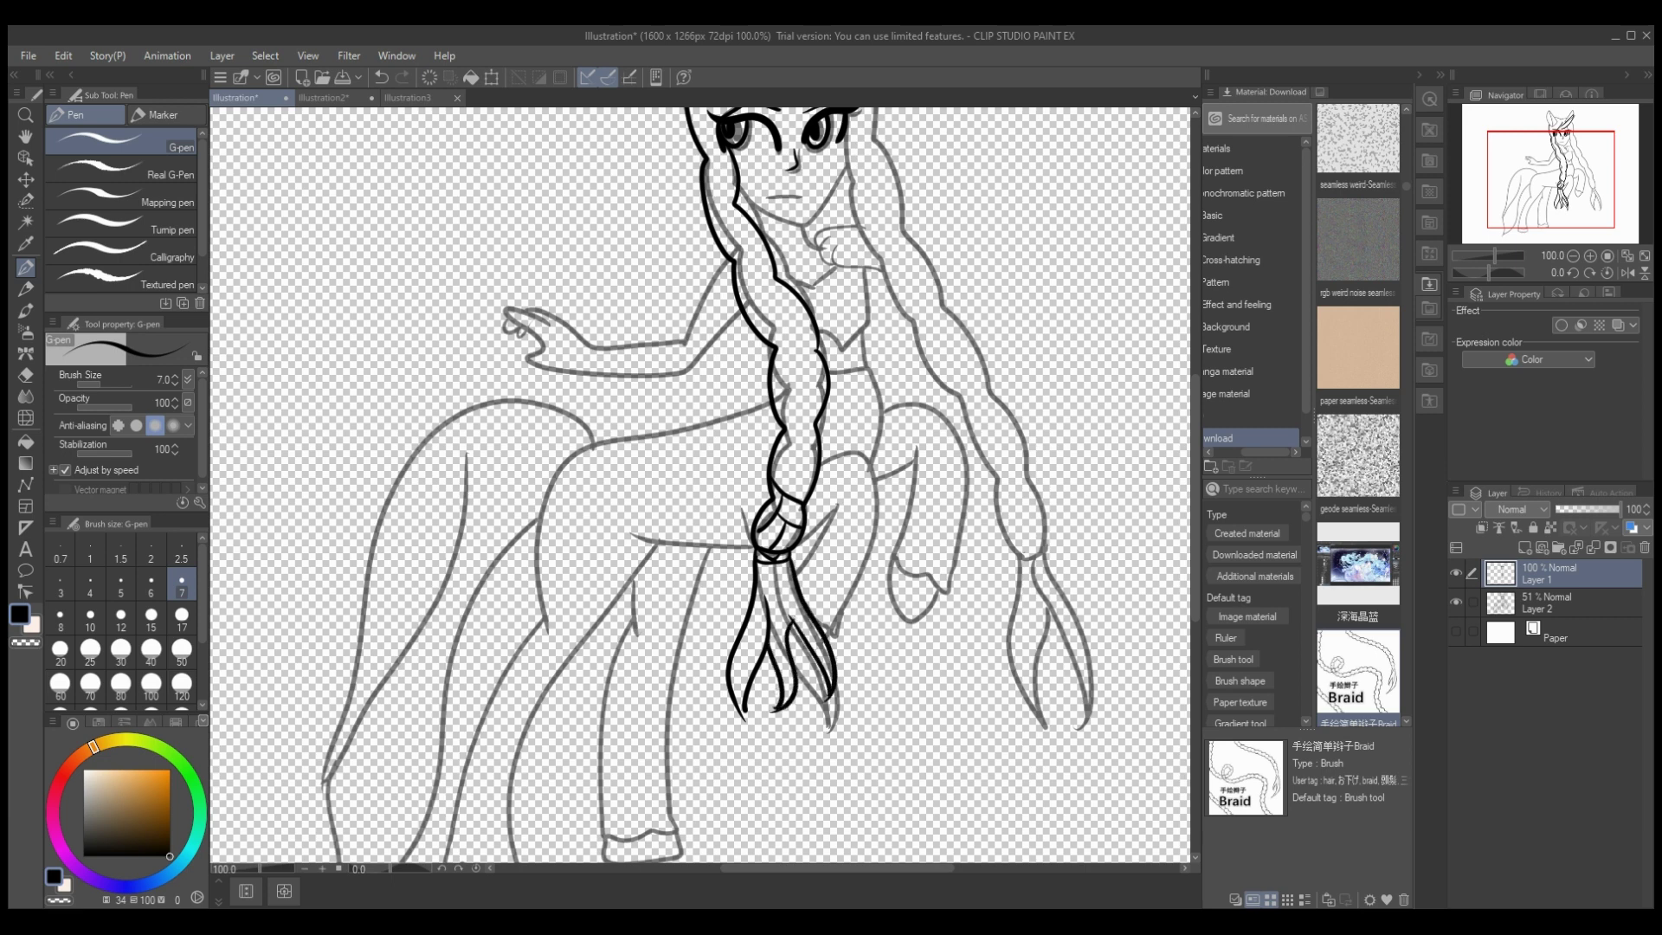
Step: Ink both pointed ears and the hair outline across the top of the head
{"action": "scroll", "coordinate": [746, 264], "scroll_direction": "up", "scroll_amount": 5}
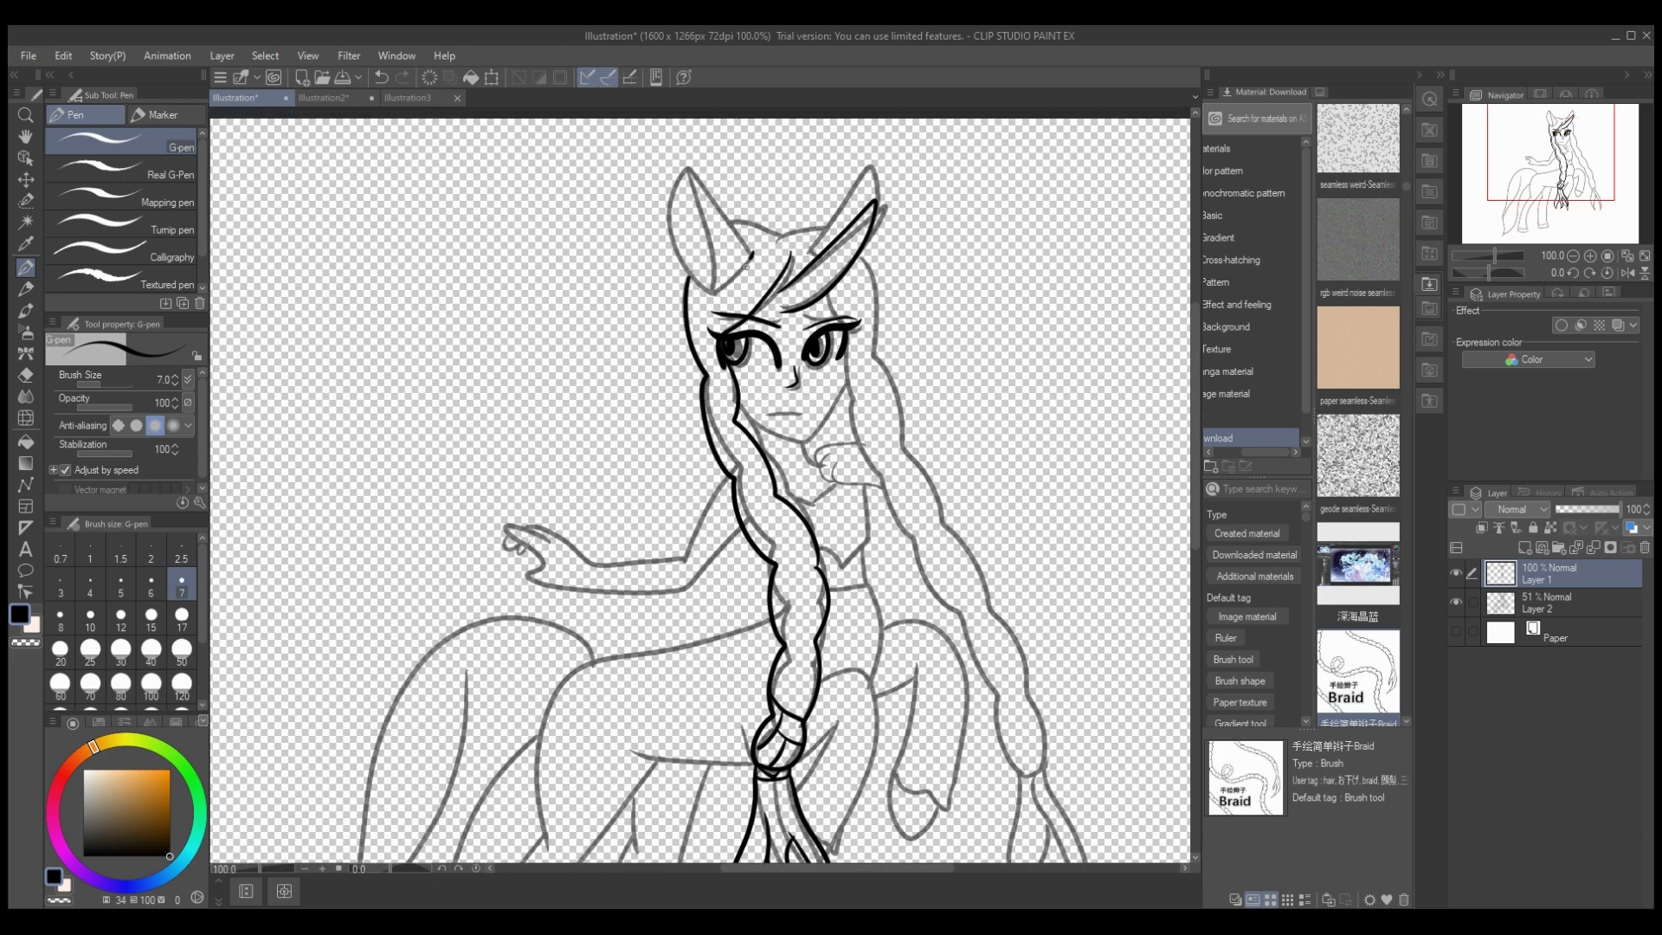
{"action": "mouse_move", "coordinate": [746, 266]}
{"action": "left_mouse_down"}
{"action": "mouse_move", "coordinate": [718, 285]}
{"action": "mouse_move", "coordinate": [671, 204]}
{"action": "mouse_move", "coordinate": [720, 289]}
{"action": "mouse_move", "coordinate": [697, 173]}
{"action": "mouse_move", "coordinate": [668, 234]}
{"action": "mouse_move", "coordinate": [710, 293]}
{"action": "left_mouse_up"}
{"action": "key", "text": "ctrl+z"}
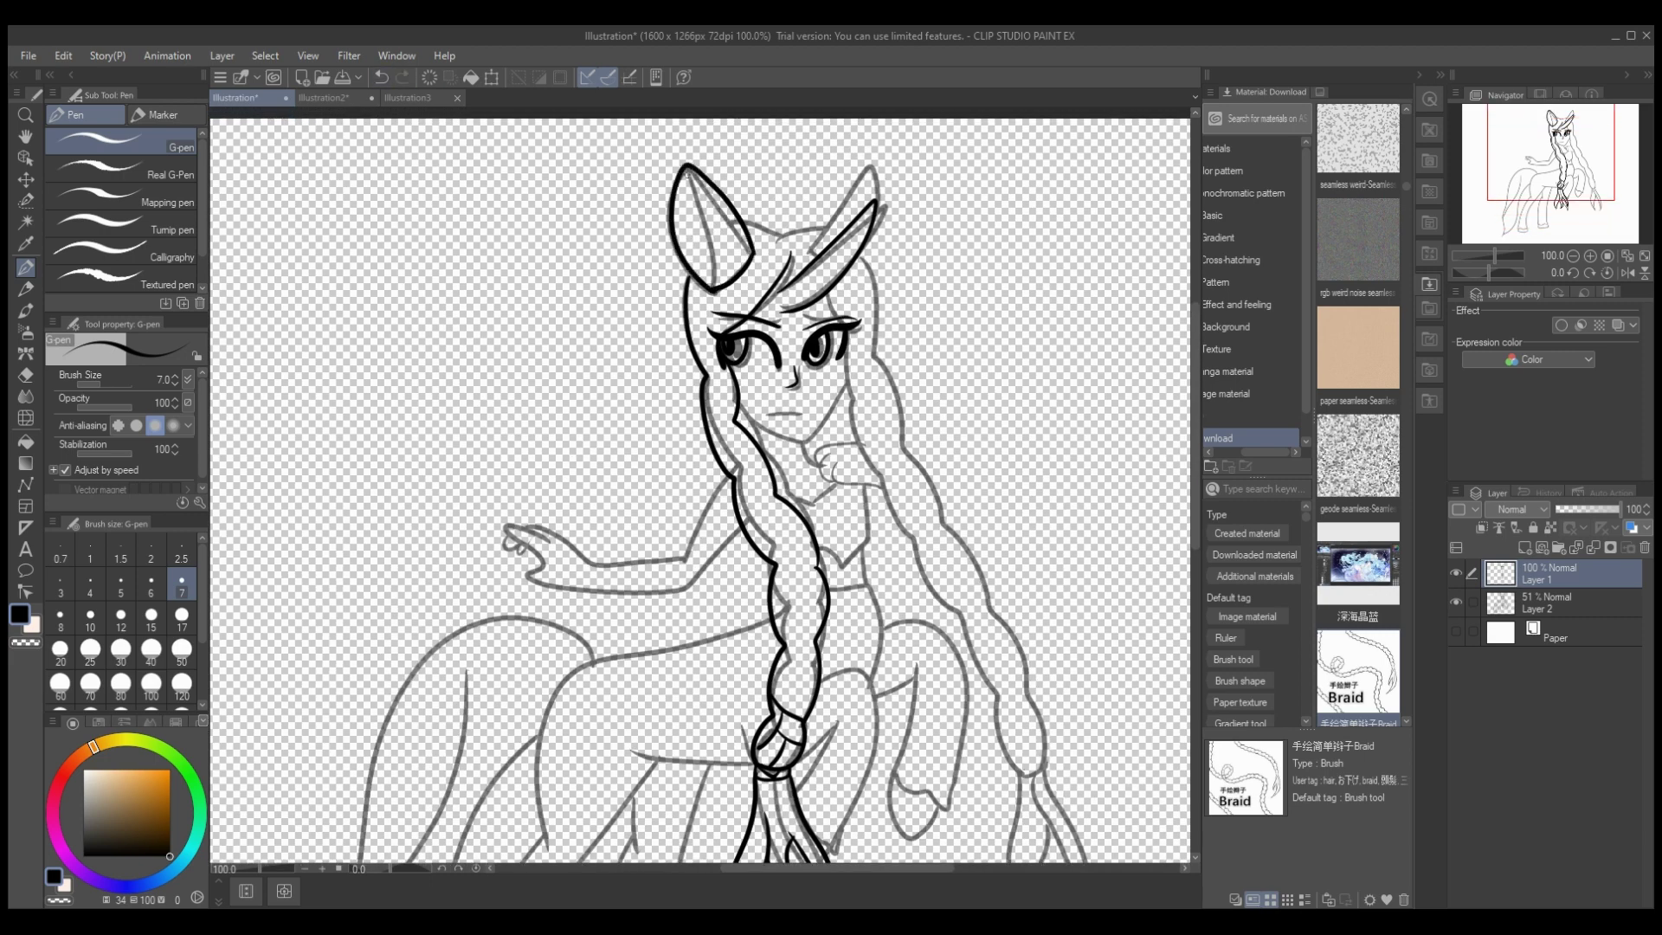
{"action": "left_click_drag", "start_coordinate": [688, 168], "coordinate": [719, 282]}
{"action": "left_click_drag", "start_coordinate": [780, 237], "coordinate": [751, 223]}
{"action": "mouse_move", "coordinate": [807, 253]}
{"action": "left_mouse_down"}
{"action": "mouse_move", "coordinate": [856, 176]}
{"action": "mouse_move", "coordinate": [876, 205]}
{"action": "left_mouse_up"}
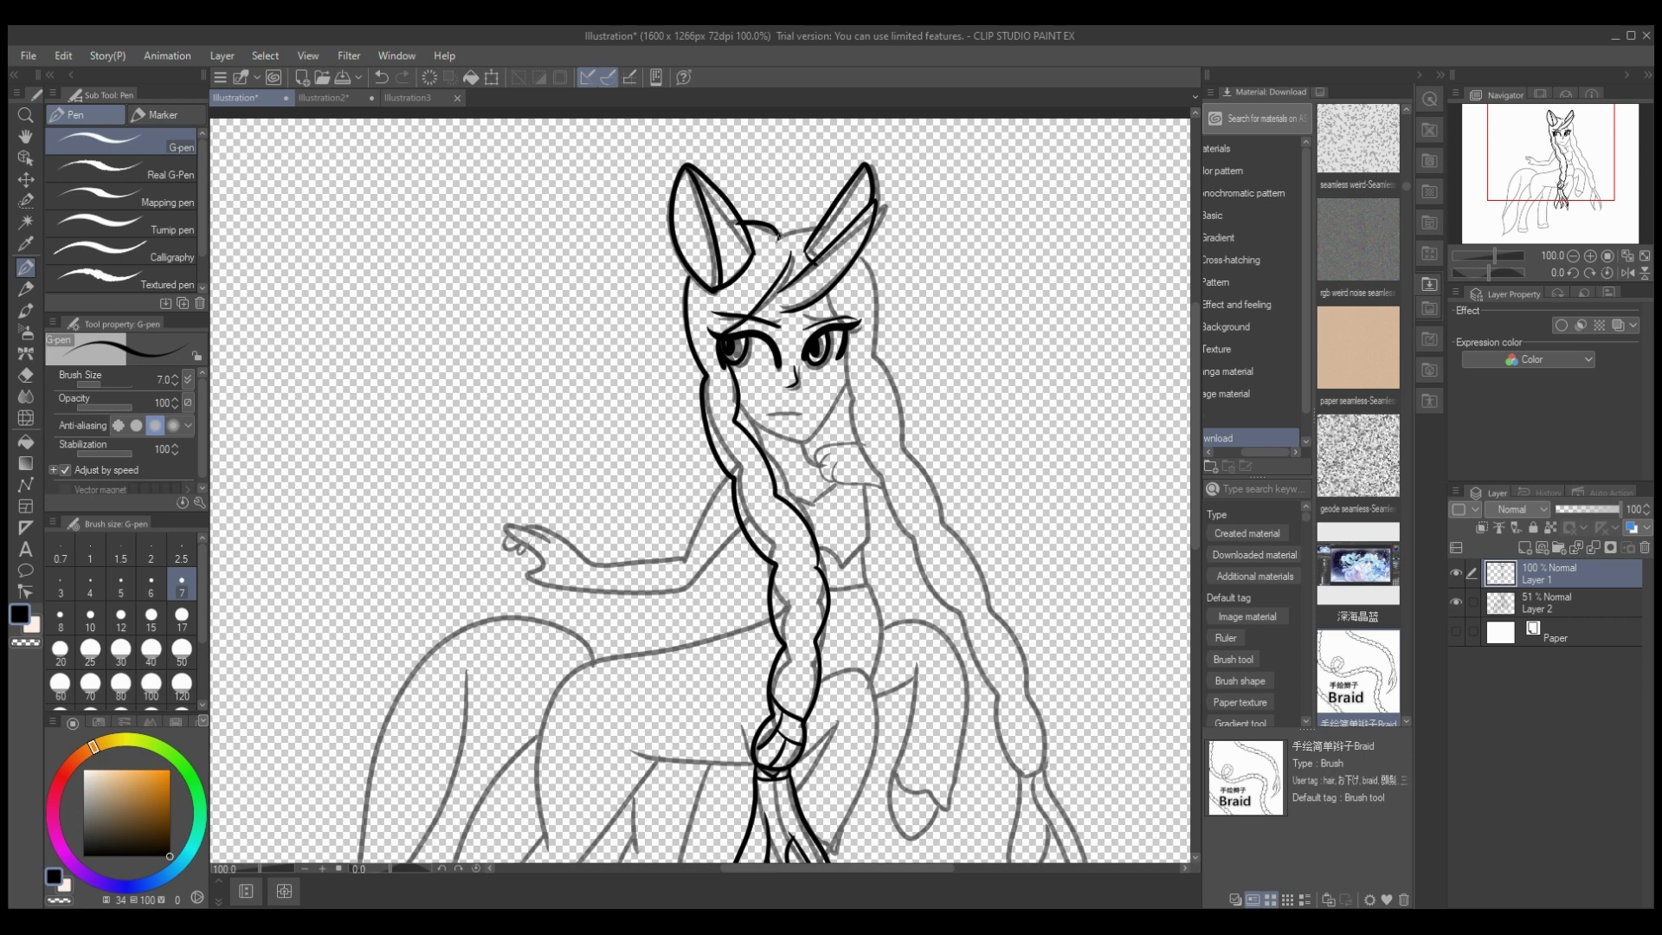
{"action": "left_click_drag", "start_coordinate": [777, 239], "coordinate": [828, 218]}
Step: Ink the outer and inner edges of the right braid from the head down to its tie
{"action": "scroll", "coordinate": [831, 260], "scroll_direction": "down", "scroll_amount": 2}
{"action": "mouse_move", "coordinate": [859, 163]}
{"action": "left_mouse_down"}
{"action": "mouse_move", "coordinate": [875, 268]}
{"action": "mouse_move", "coordinate": [1045, 647]}
{"action": "left_mouse_up"}
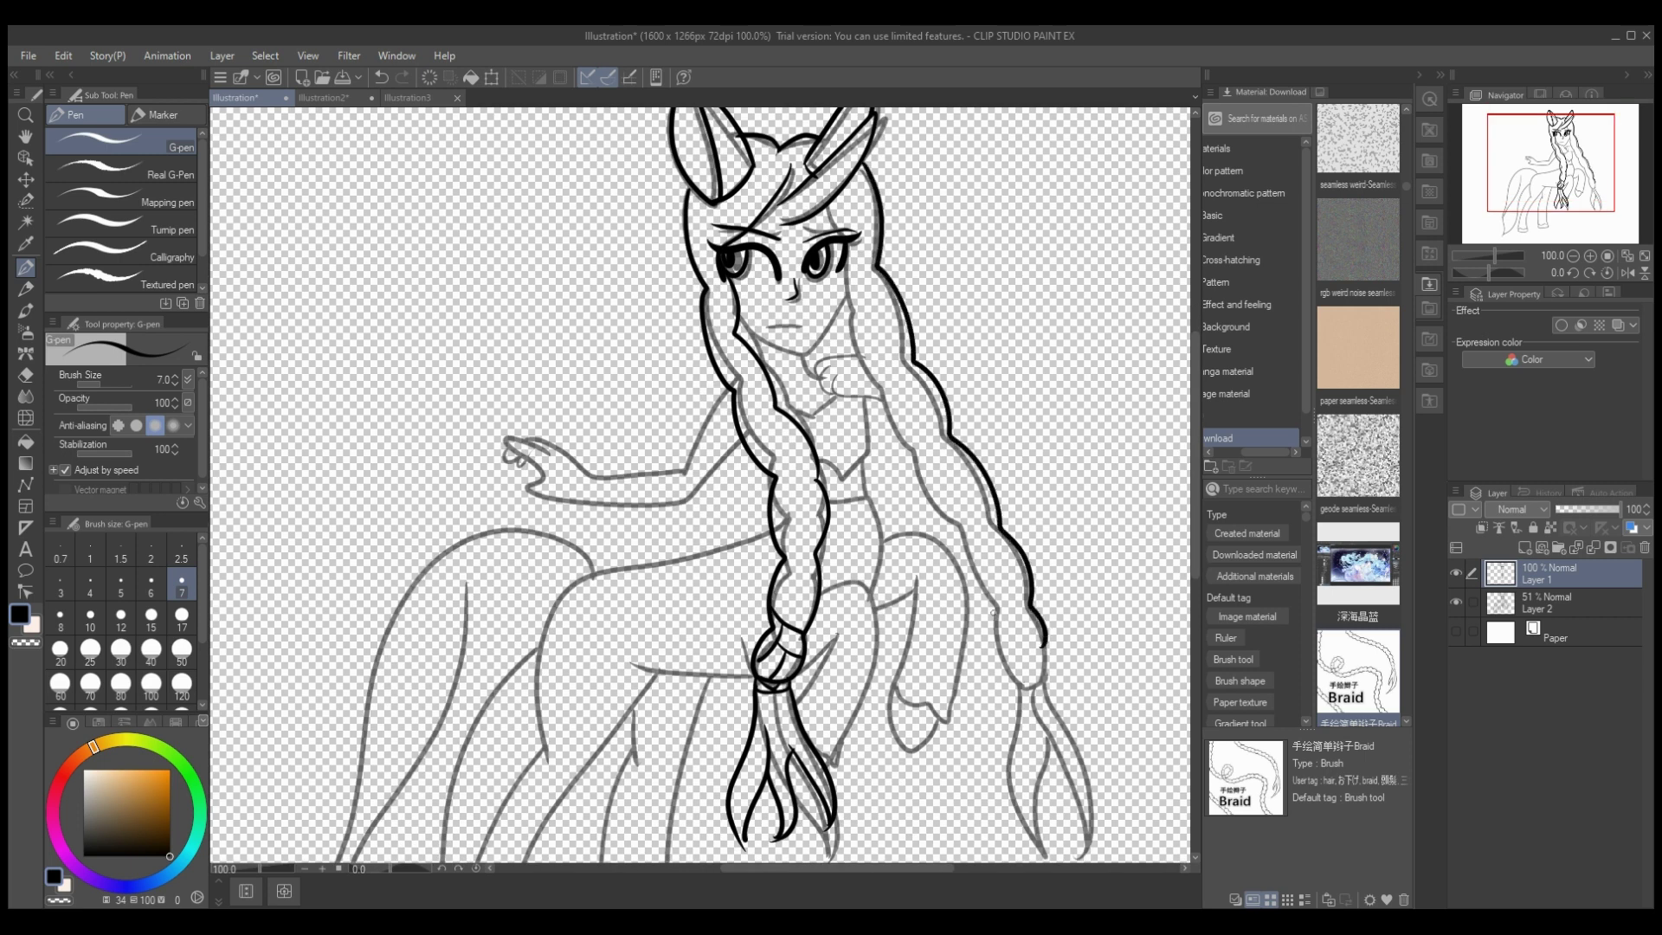
{"action": "left_click_drag", "start_coordinate": [830, 200], "coordinate": [845, 235]}
{"action": "left_click", "coordinate": [382, 78]}
{"action": "left_click_drag", "start_coordinate": [789, 168], "coordinate": [808, 189]}
{"action": "mouse_move", "coordinate": [829, 201]}
{"action": "left_mouse_down"}
{"action": "mouse_move", "coordinate": [899, 479]}
{"action": "mouse_move", "coordinate": [928, 501]}
{"action": "mouse_move", "coordinate": [1005, 652]}
{"action": "mouse_move", "coordinate": [990, 630]}
{"action": "mouse_move", "coordinate": [1036, 638]}
{"action": "mouse_move", "coordinate": [1021, 703]}
{"action": "left_mouse_up"}
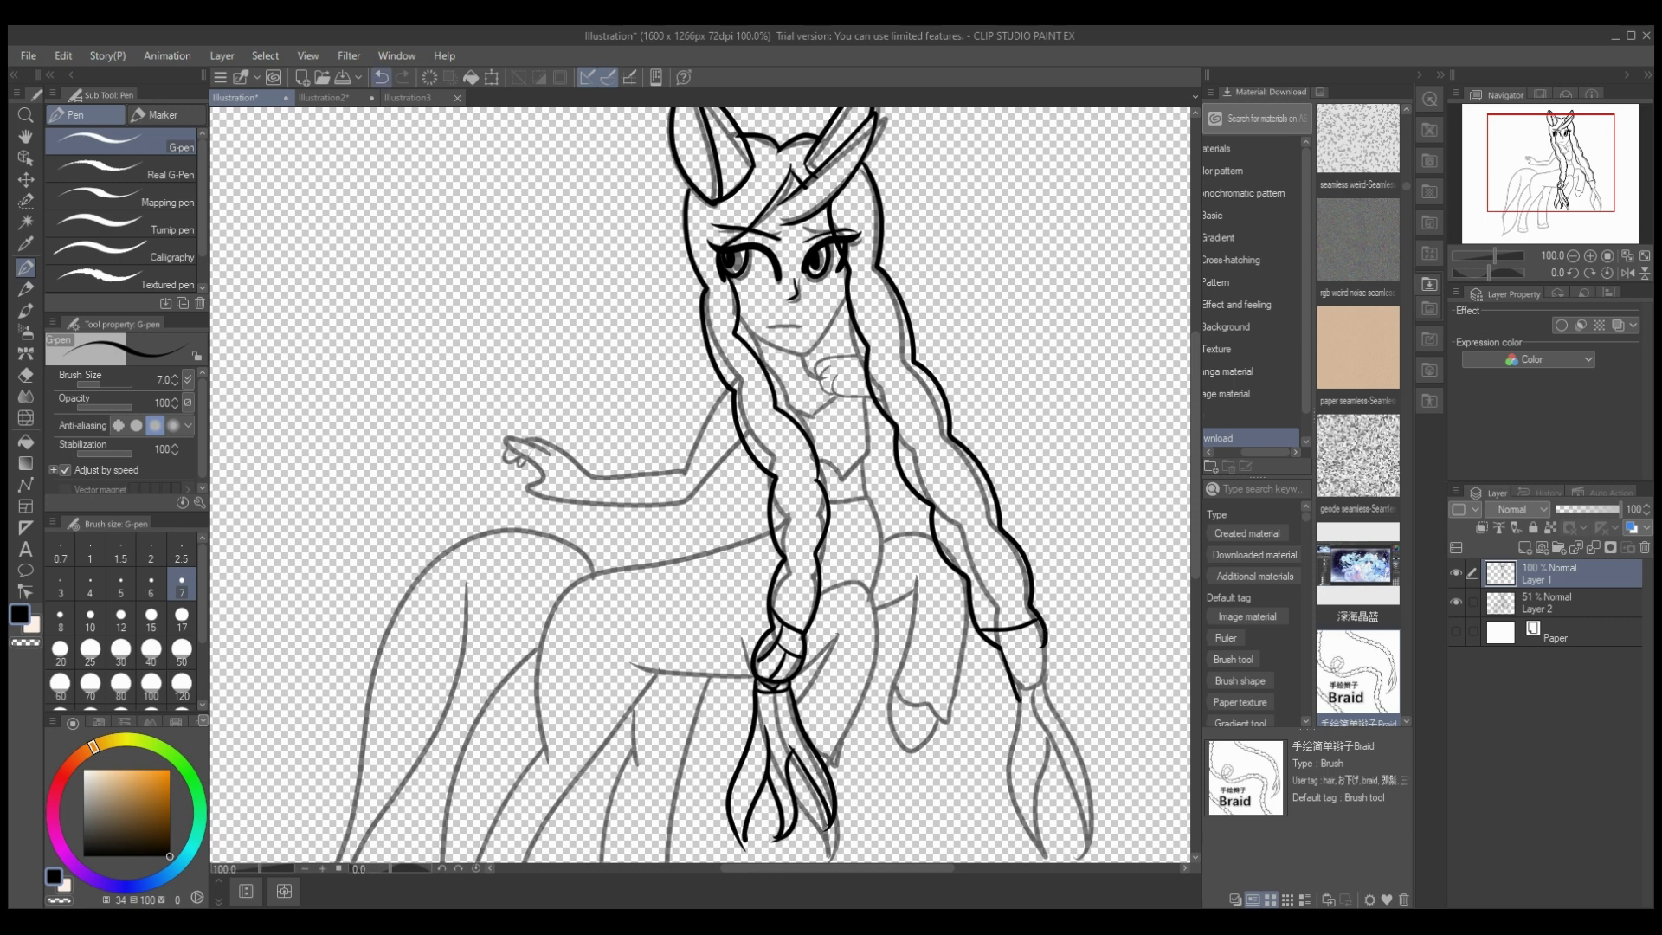
Step: Ink the wrapped tie at the lower end of the right braid, with bands across it
{"action": "key", "text": "ctrl+z"}
{"action": "mouse_move", "coordinate": [995, 645]}
{"action": "left_mouse_down"}
{"action": "mouse_move", "coordinate": [1020, 691]}
{"action": "mouse_move", "coordinate": [1053, 693]}
{"action": "left_mouse_up"}
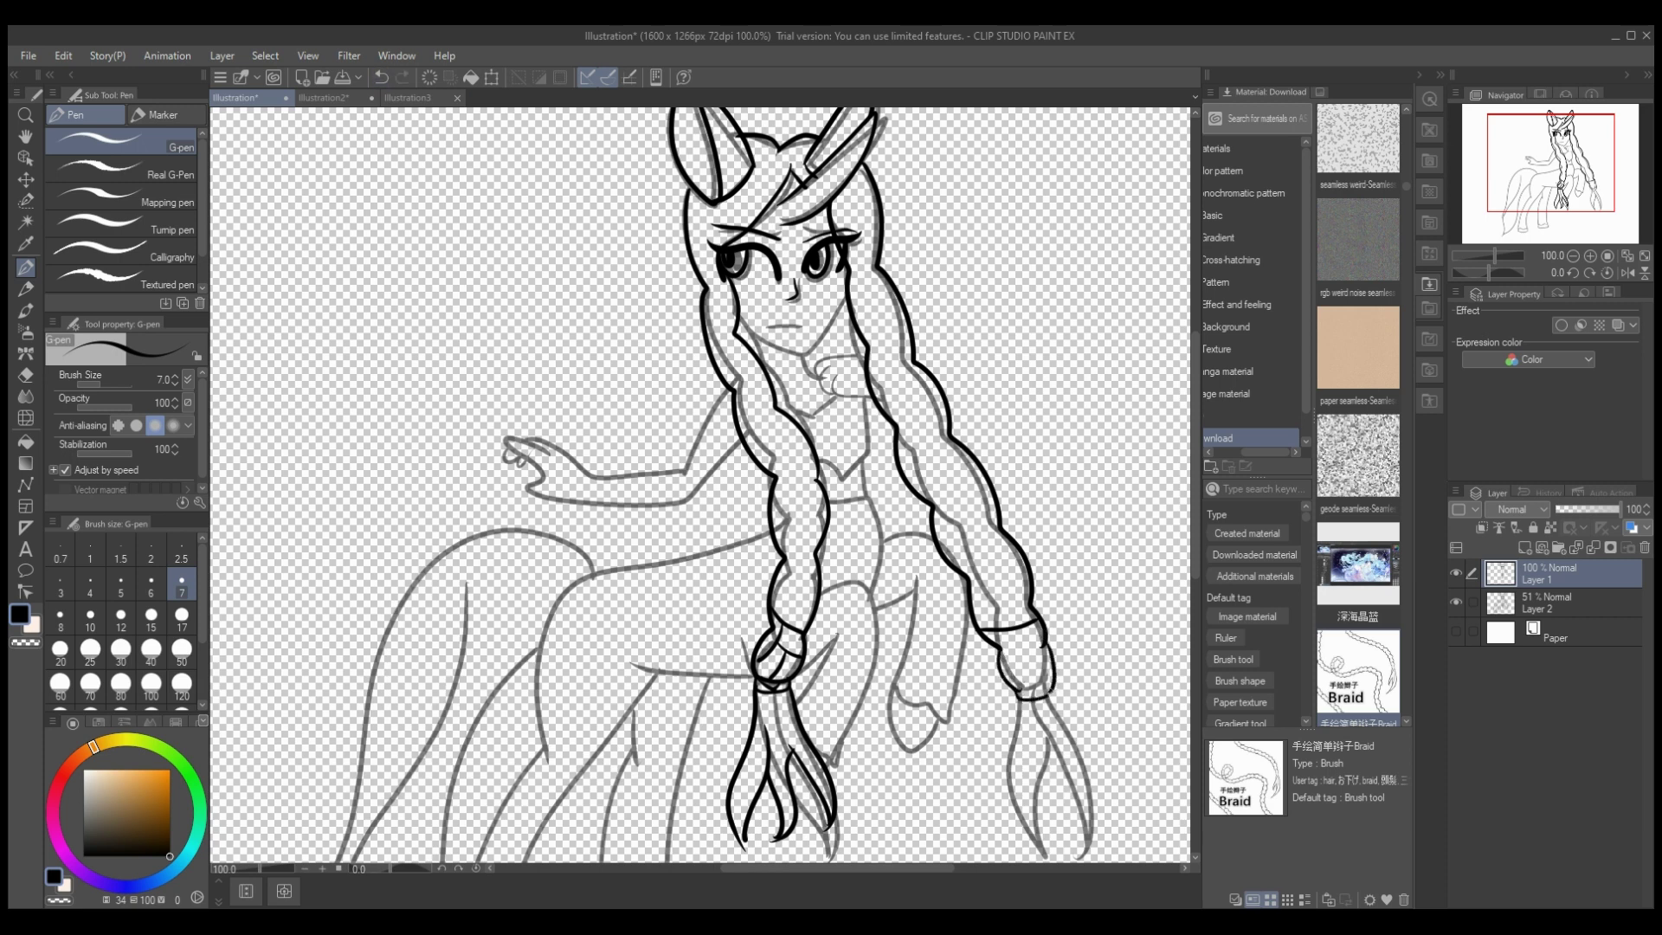
{"action": "mouse_move", "coordinate": [1007, 630]}
{"action": "left_mouse_down"}
{"action": "mouse_move", "coordinate": [1049, 689]}
{"action": "mouse_move", "coordinate": [1019, 660]}
{"action": "mouse_move", "coordinate": [1041, 622]}
{"action": "mouse_move", "coordinate": [1026, 701]}
{"action": "mouse_move", "coordinate": [1049, 645]}
{"action": "mouse_move", "coordinate": [997, 647]}
{"action": "mouse_move", "coordinate": [1054, 660]}
{"action": "left_mouse_up"}
{"action": "key", "text": "ctrl+z"}
{"action": "key", "text": "ctrl+z"}
{"action": "key", "text": "ctrl+z"}
{"action": "key", "text": "ctrl+z"}
{"action": "key", "text": "ctrl+z"}
Step: Ink loose strands below the right braid's tie and switch to another window for a reference
{"action": "left_click_drag", "start_coordinate": [1195, 537], "coordinate": [1196, 586]}
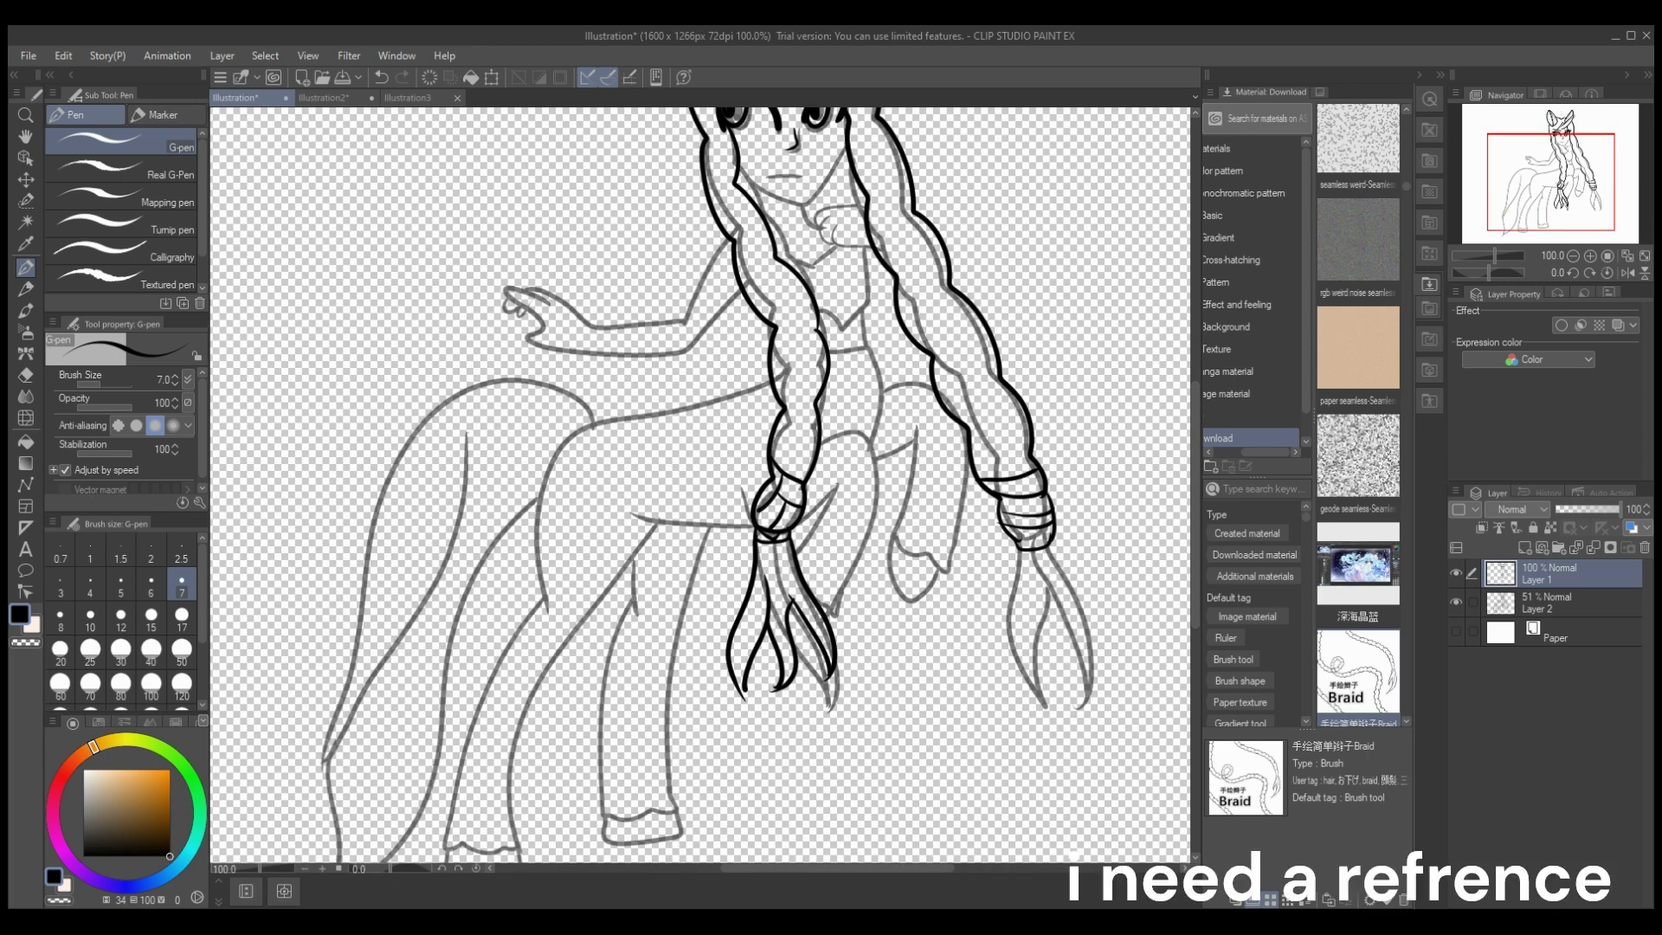
{"action": "mouse_move", "coordinate": [1054, 550]}
{"action": "left_mouse_down"}
{"action": "mouse_move", "coordinate": [1113, 651]}
{"action": "mouse_move", "coordinate": [1090, 711]}
{"action": "mouse_move", "coordinate": [1083, 658]}
{"action": "mouse_move", "coordinate": [1092, 715]}
{"action": "left_mouse_up"}
{"action": "key", "text": "alt+Tab"}
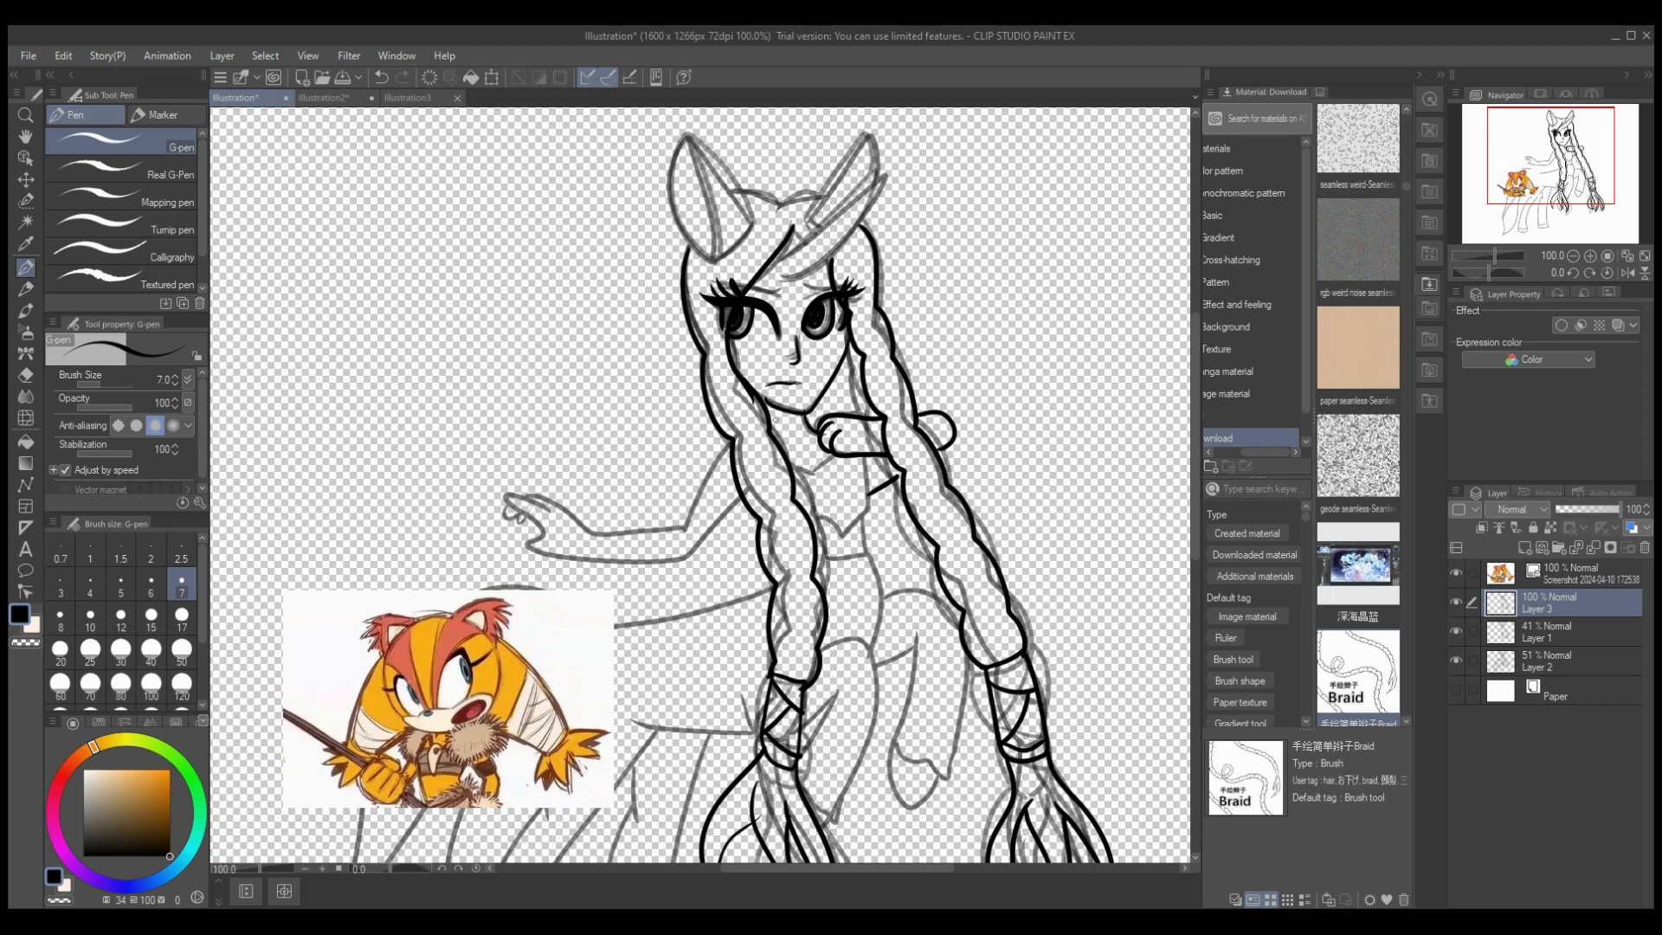
Step: Ink the upper body on Layer 3: the necklace, cropped top, outstretched arm with its hand, and waist side
{"action": "mouse_move", "coordinate": [790, 435]}
{"action": "left_mouse_down"}
{"action": "mouse_move", "coordinate": [821, 482]}
{"action": "mouse_move", "coordinate": [826, 457]}
{"action": "mouse_move", "coordinate": [862, 458]}
{"action": "mouse_move", "coordinate": [867, 476]}
{"action": "mouse_move", "coordinate": [810, 521]}
{"action": "left_mouse_up"}
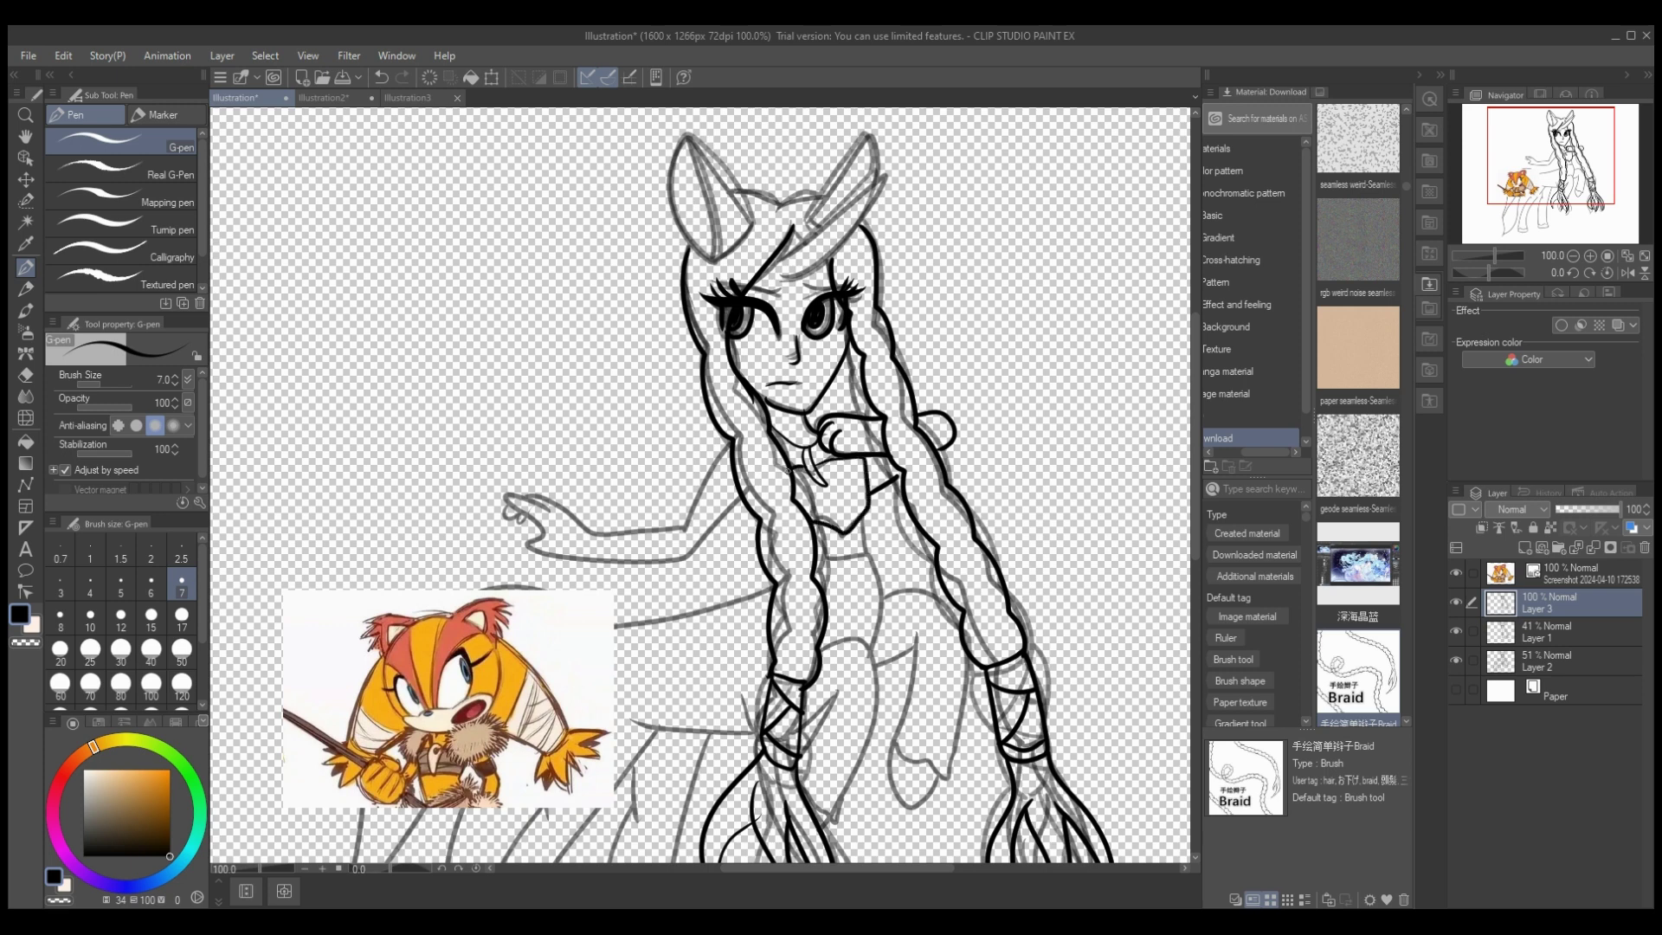
{"action": "mouse_move", "coordinate": [730, 440]}
{"action": "left_mouse_down"}
{"action": "mouse_move", "coordinate": [671, 529]}
{"action": "mouse_move", "coordinate": [594, 533]}
{"action": "mouse_move", "coordinate": [523, 494]}
{"action": "mouse_move", "coordinate": [504, 512]}
{"action": "mouse_move", "coordinate": [534, 505]}
{"action": "mouse_move", "coordinate": [574, 561]}
{"action": "mouse_move", "coordinate": [658, 561]}
{"action": "mouse_move", "coordinate": [688, 556]}
{"action": "mouse_move", "coordinate": [744, 490]}
{"action": "left_mouse_up"}
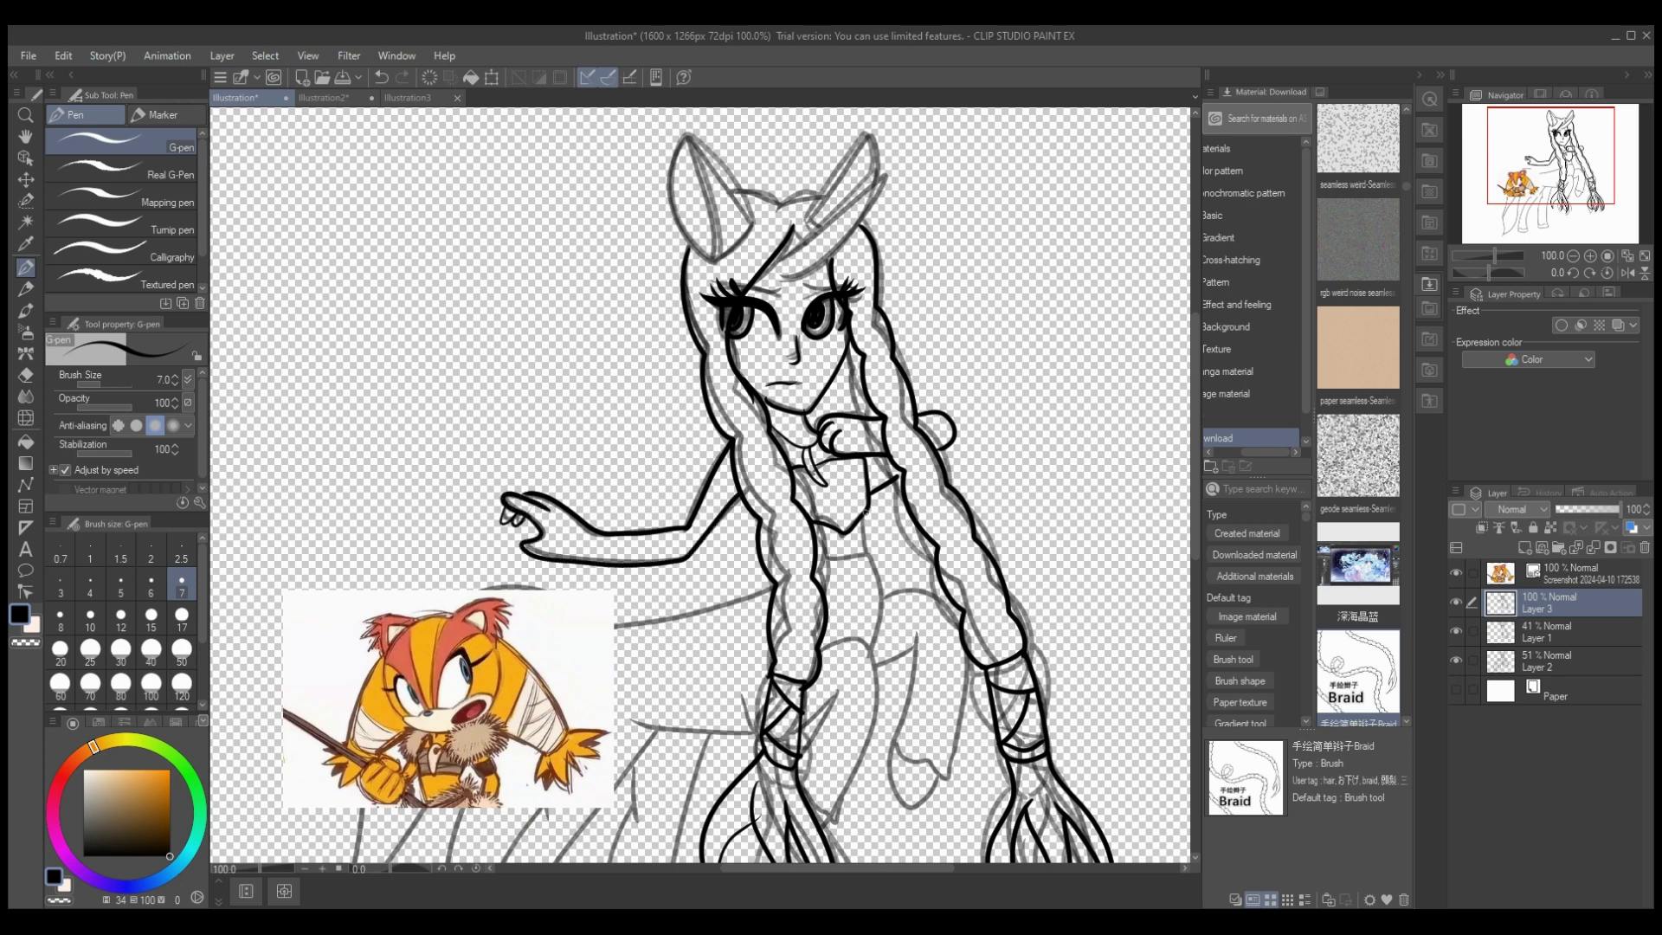
{"action": "mouse_move", "coordinate": [866, 511]}
{"action": "left_mouse_down"}
{"action": "mouse_move", "coordinate": [867, 556]}
{"action": "mouse_move", "coordinate": [828, 551]}
{"action": "left_mouse_up"}
{"action": "scroll", "coordinate": [1088, 427], "scroll_direction": "down", "scroll_amount": 4}
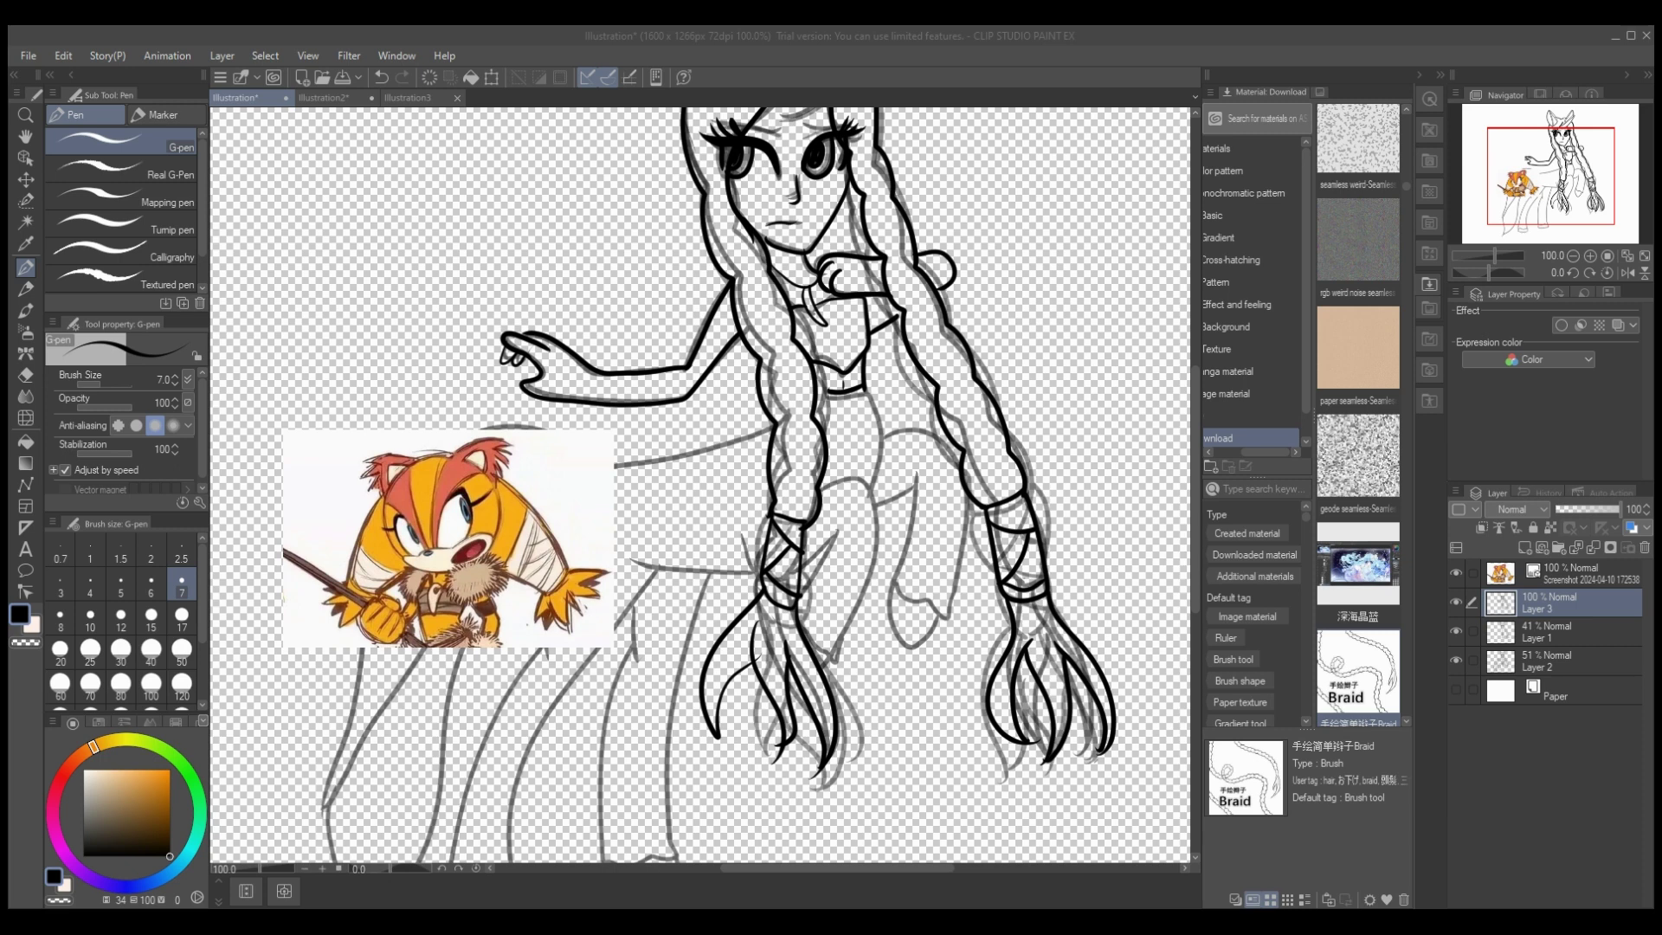
{"action": "double_click", "coordinate": [381, 77]}
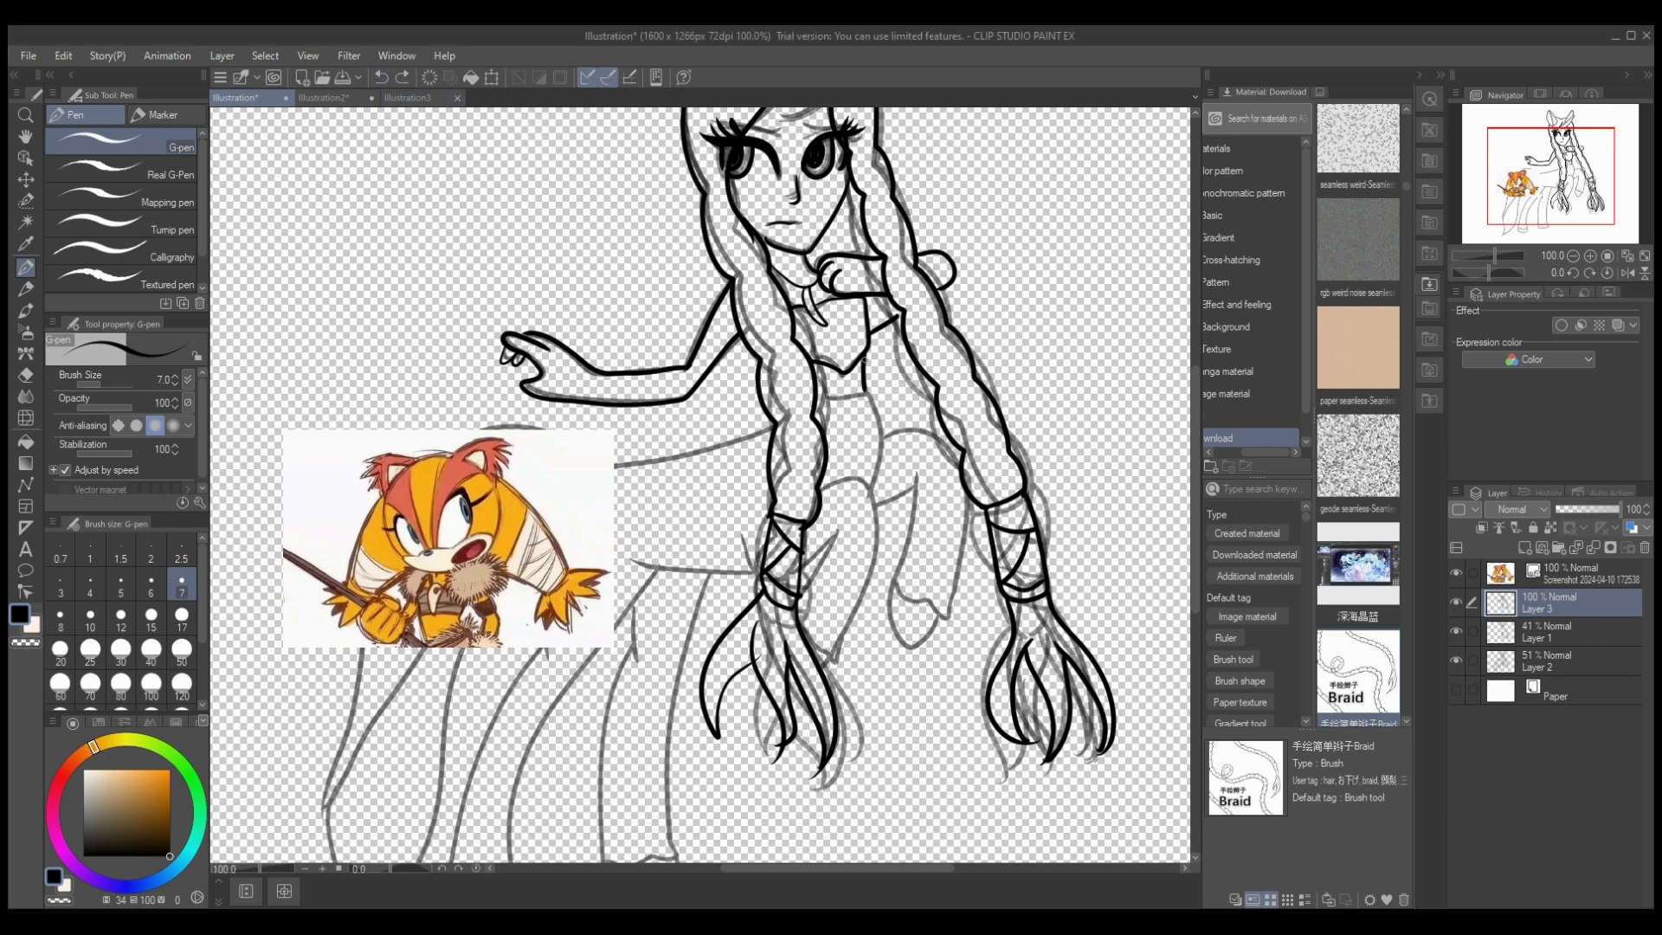
{"action": "left_click_drag", "start_coordinate": [881, 407], "coordinate": [870, 495]}
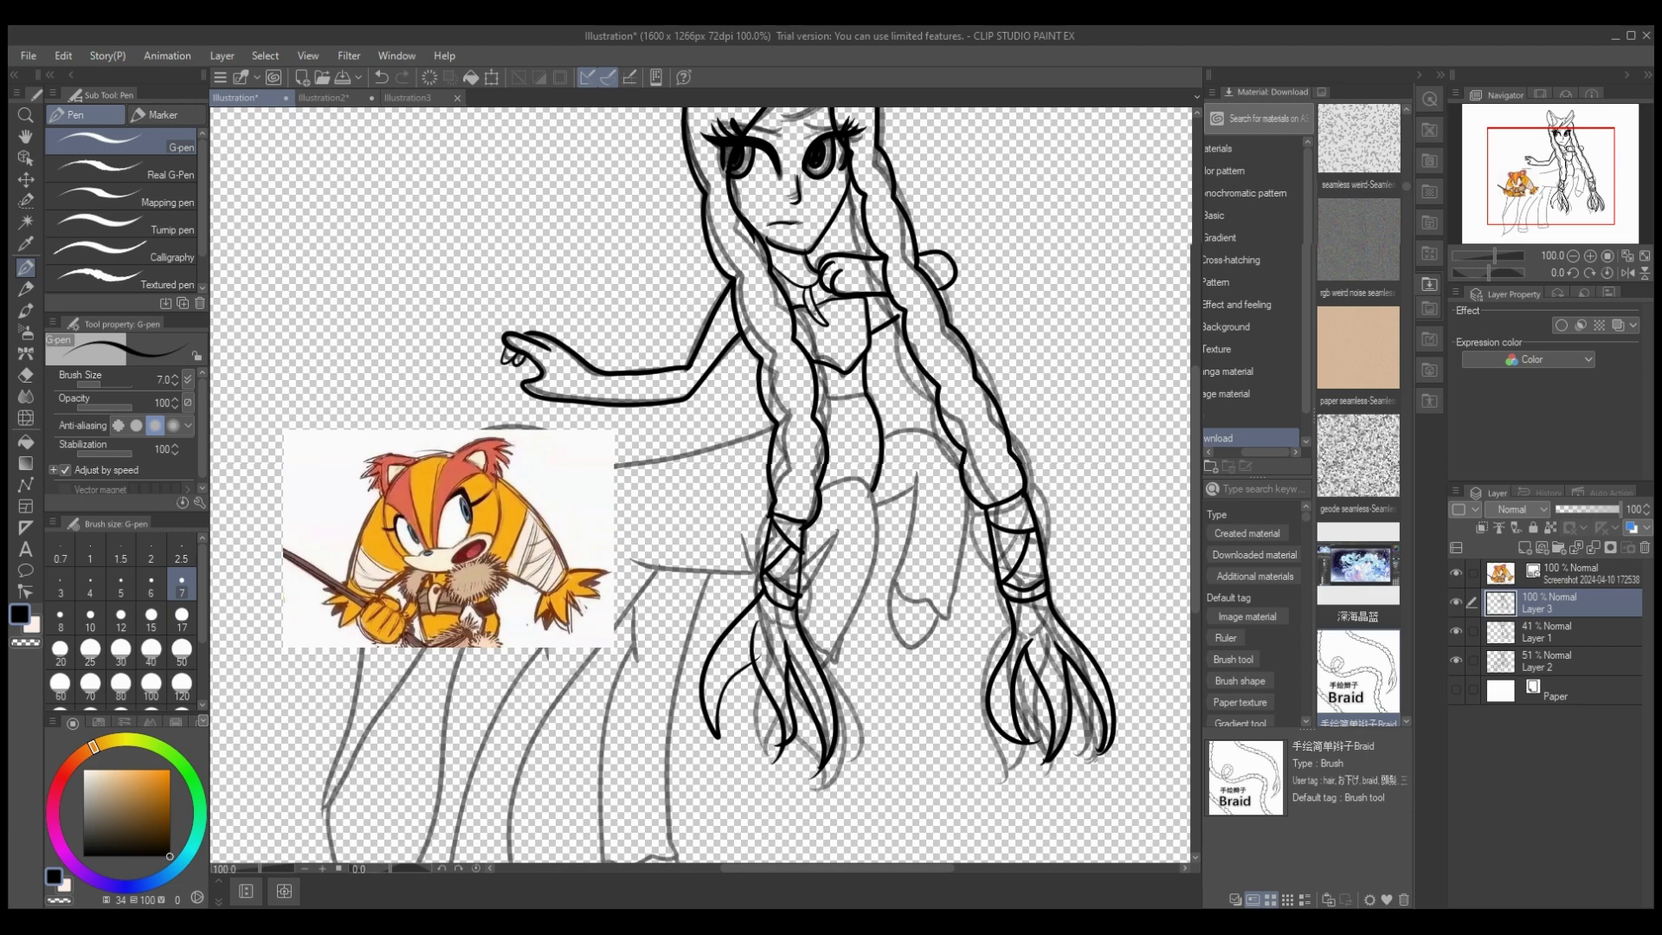
Step: Ink the two raised front legs and the hoof of the right one
{"action": "scroll", "coordinate": [701, 485], "scroll_direction": "down", "scroll_amount": 2}
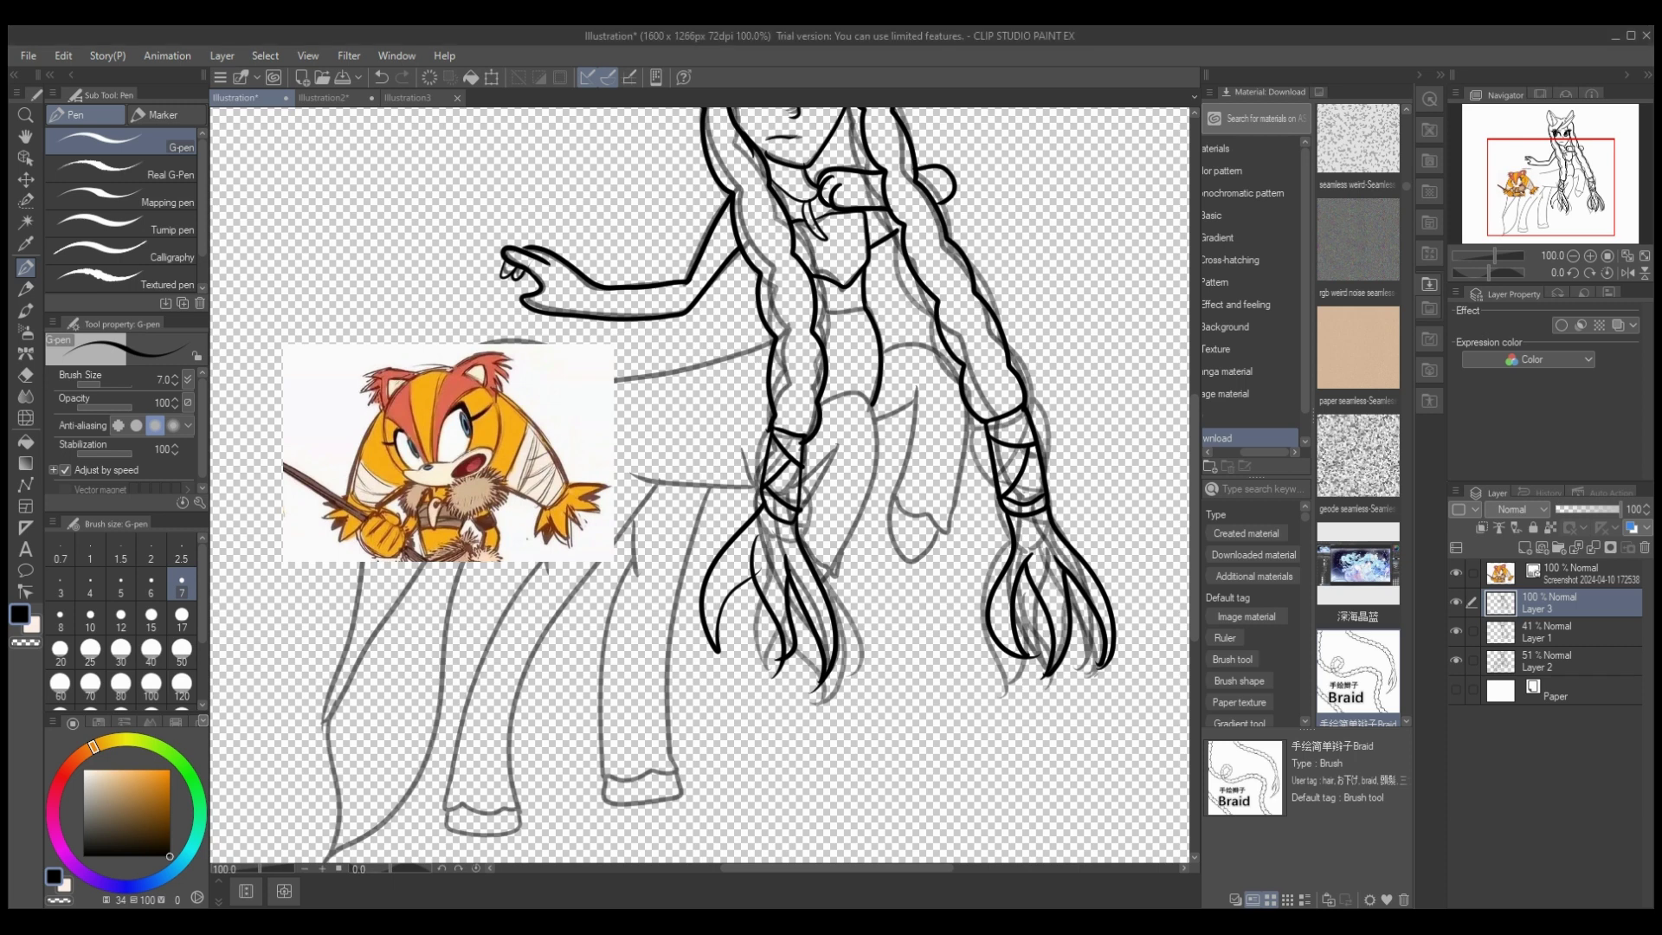
{"action": "mouse_move", "coordinate": [881, 346]}
{"action": "left_mouse_down"}
{"action": "mouse_move", "coordinate": [953, 354]}
{"action": "mouse_move", "coordinate": [942, 528]}
{"action": "mouse_move", "coordinate": [899, 507]}
{"action": "mouse_move", "coordinate": [909, 455]}
{"action": "mouse_move", "coordinate": [824, 407]}
{"action": "mouse_move", "coordinate": [823, 599]}
{"action": "left_mouse_up"}
{"action": "left_click_drag", "start_coordinate": [838, 450], "coordinate": [797, 516]}
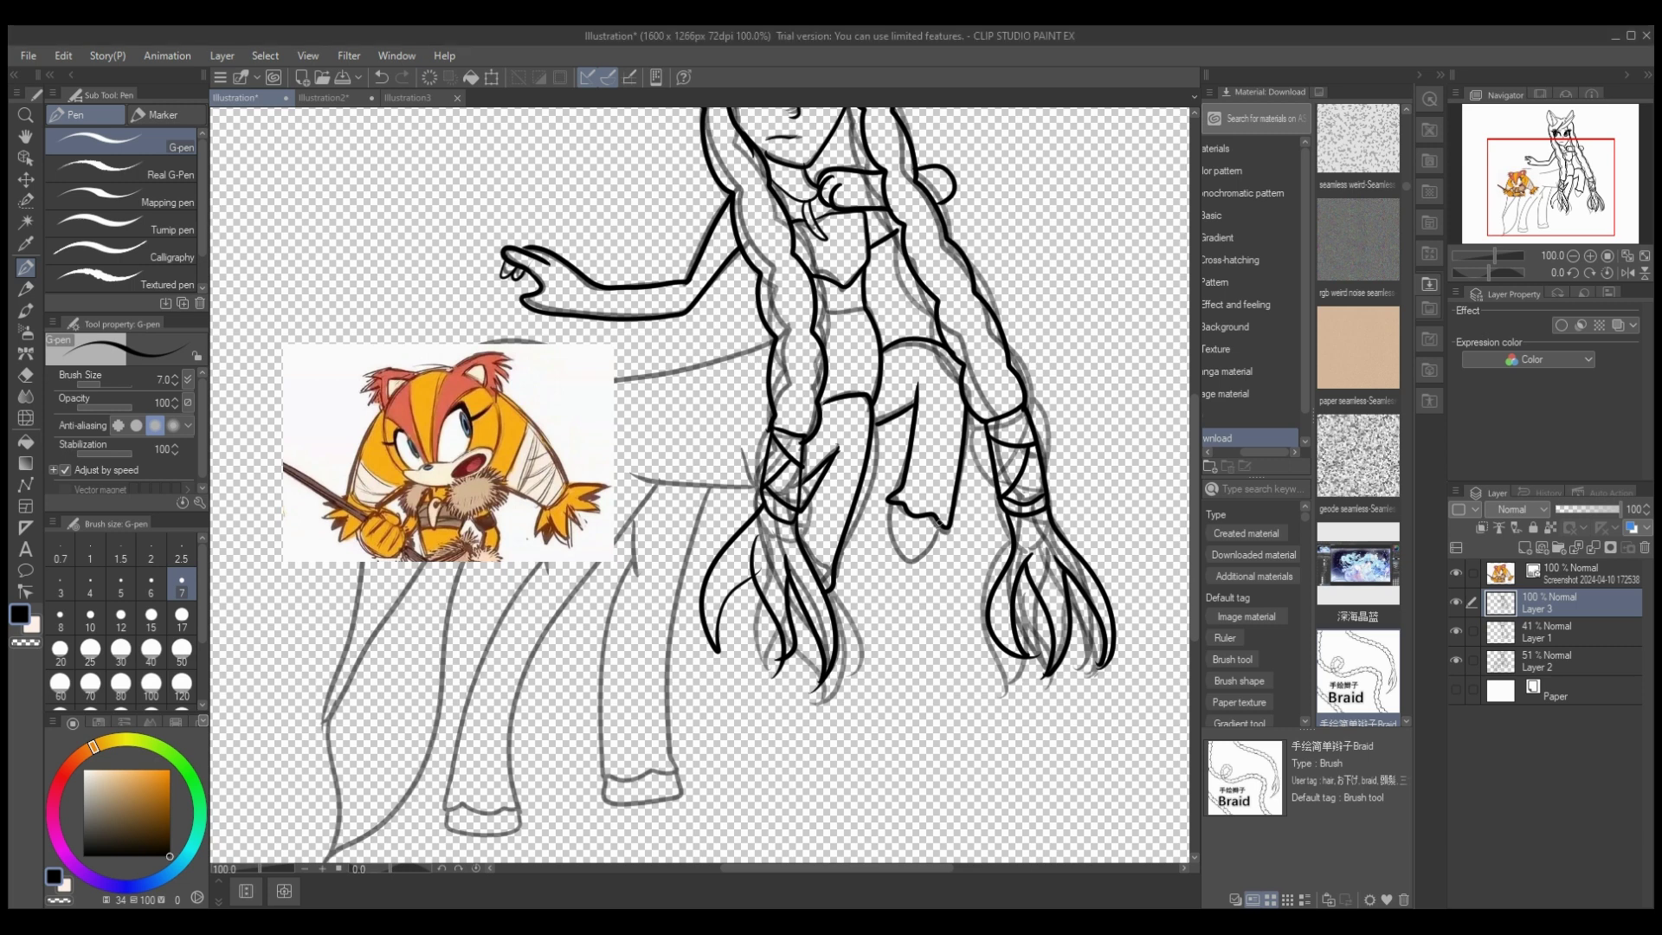
{"action": "left_click_drag", "start_coordinate": [940, 524], "coordinate": [890, 518]}
{"action": "left_click_drag", "start_coordinate": [869, 413], "coordinate": [833, 564]}
Step: Ink a bandage on the lower part of the nearer standing leg, with a diagonal wrapping line
{"action": "mouse_move", "coordinate": [823, 869]}
{"action": "left_mouse_down"}
{"action": "mouse_move", "coordinate": [772, 868]}
{"action": "mouse_move", "coordinate": [809, 868]}
{"action": "left_mouse_up"}
{"action": "left_click_drag", "start_coordinate": [660, 638], "coordinate": [725, 633]}
{"action": "left_click_drag", "start_coordinate": [655, 732], "coordinate": [724, 730]}
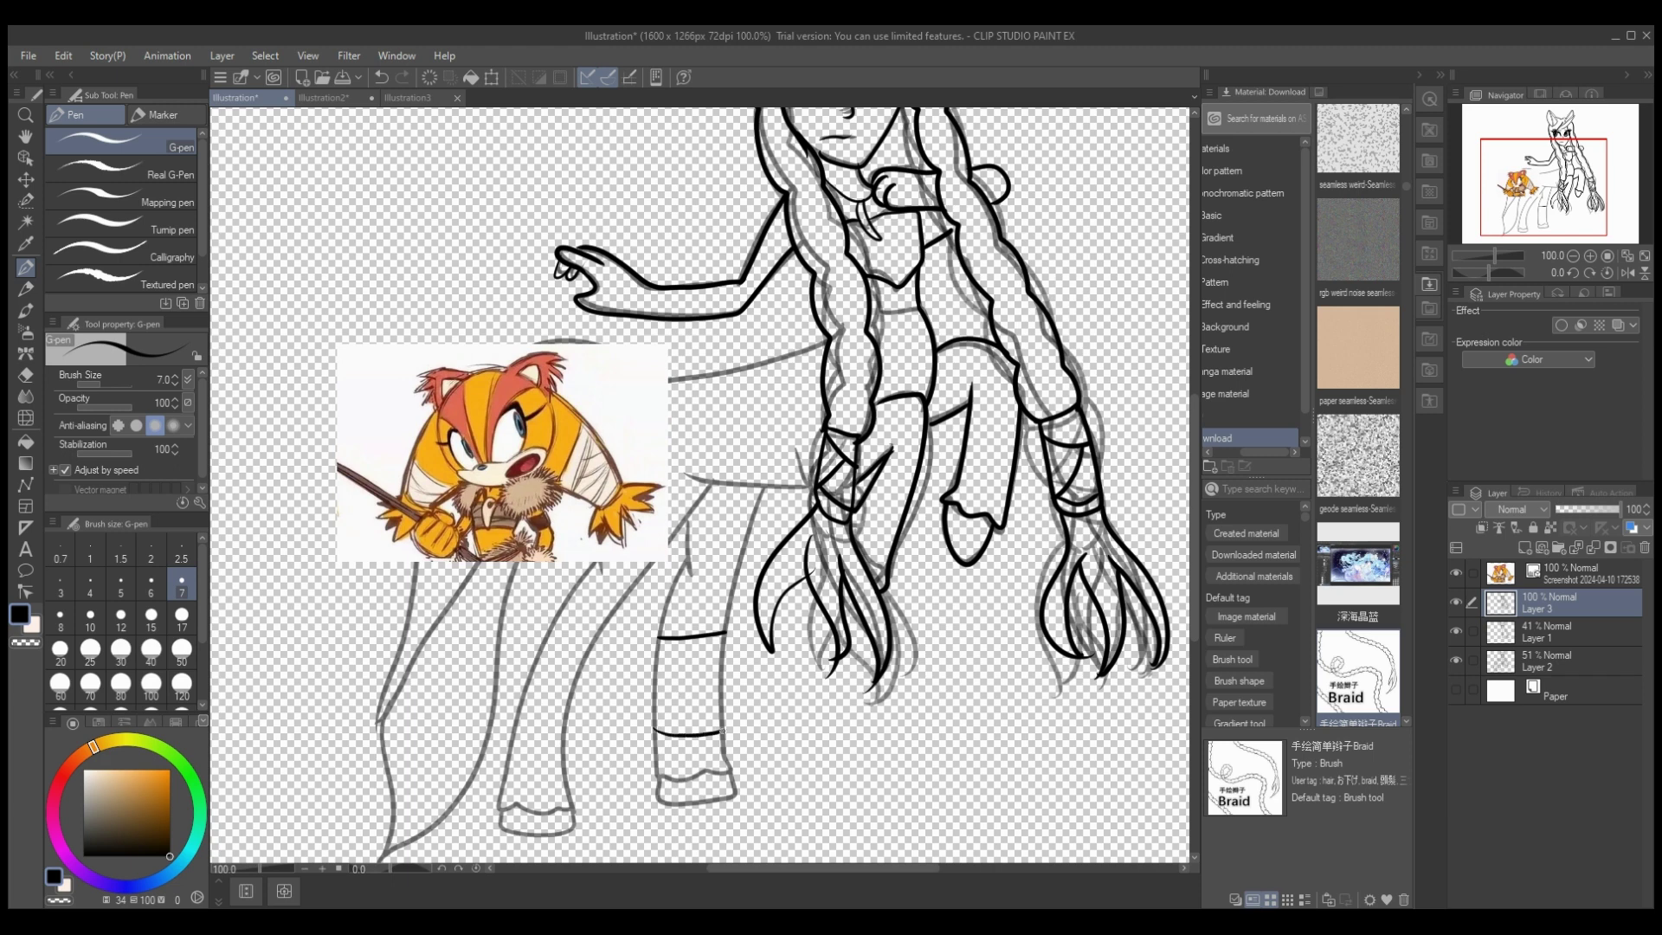
{"action": "left_click_drag", "start_coordinate": [658, 651], "coordinate": [658, 733]}
{"action": "left_click_drag", "start_coordinate": [722, 632], "coordinate": [718, 734]}
{"action": "left_click_drag", "start_coordinate": [661, 639], "coordinate": [721, 693]}
Step: Ink crossed bandage wraps on the outstretched forearm and on the bent arm
{"action": "left_click_drag", "start_coordinate": [723, 281], "coordinate": [711, 315]}
{"action": "mouse_move", "coordinate": [698, 314]}
{"action": "left_mouse_down"}
{"action": "mouse_move", "coordinate": [674, 289]}
{"action": "mouse_move", "coordinate": [649, 318]}
{"action": "left_mouse_up"}
{"action": "mouse_move", "coordinate": [676, 317]}
{"action": "left_mouse_down"}
{"action": "mouse_move", "coordinate": [652, 296]}
{"action": "mouse_move", "coordinate": [615, 317]}
{"action": "mouse_move", "coordinate": [629, 313]}
{"action": "left_mouse_up"}
{"action": "mouse_move", "coordinate": [910, 172]}
{"action": "left_mouse_down"}
{"action": "mouse_move", "coordinate": [919, 215]}
{"action": "mouse_move", "coordinate": [986, 198]}
{"action": "mouse_move", "coordinate": [1006, 171]}
{"action": "left_mouse_up"}
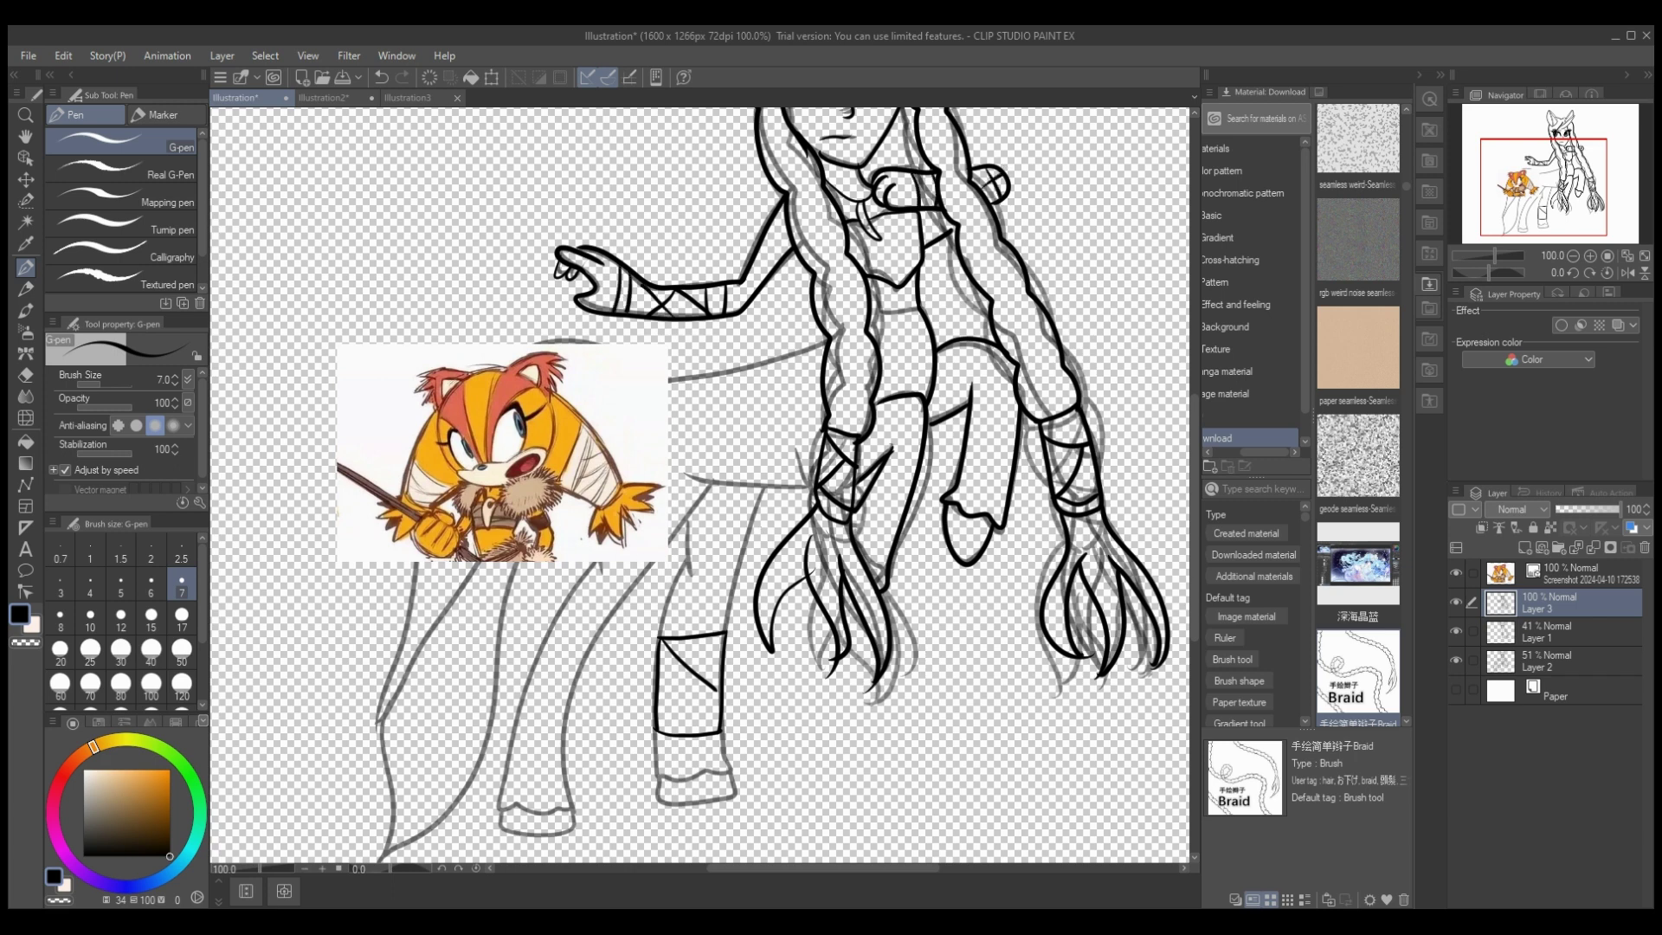
Step: Hide the reference screenshot layer and ink bandage wraps on both raised front legs
{"action": "left_click", "coordinate": [1456, 574]}
{"action": "left_click_drag", "start_coordinate": [963, 417], "coordinate": [1006, 424]}
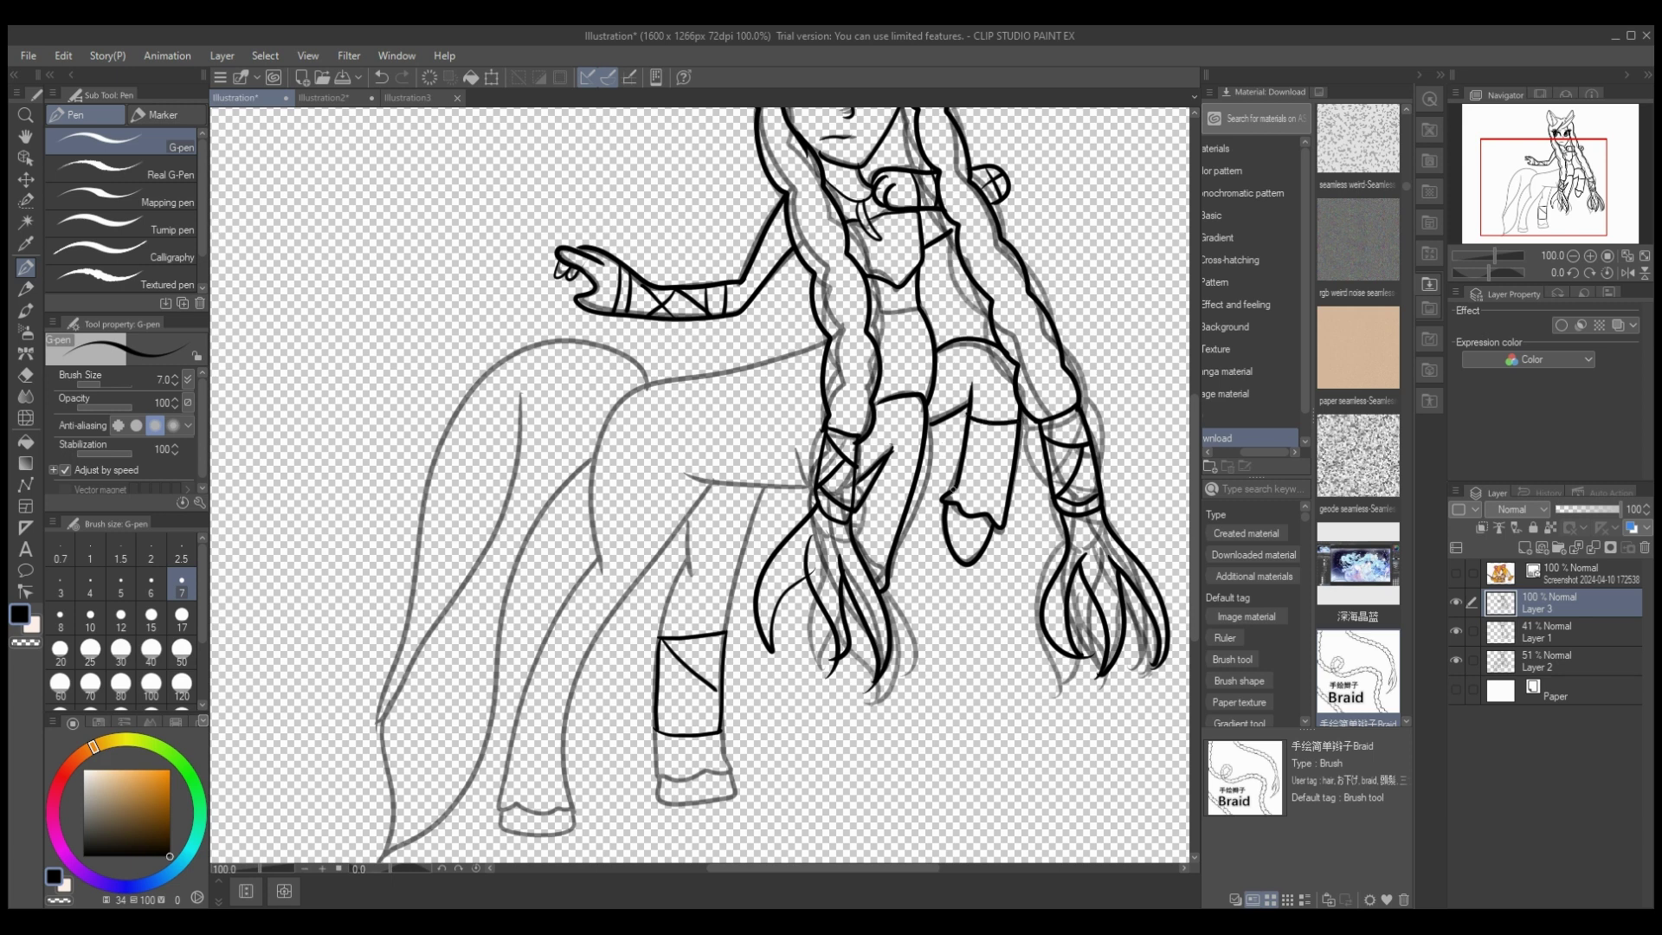
{"action": "left_click_drag", "start_coordinate": [959, 487], "coordinate": [1008, 478]}
{"action": "mouse_move", "coordinate": [972, 419]}
{"action": "left_mouse_down"}
{"action": "mouse_move", "coordinate": [1015, 457]}
{"action": "mouse_move", "coordinate": [962, 476]}
{"action": "mouse_move", "coordinate": [1001, 459]}
{"action": "left_mouse_up"}
{"action": "left_click_drag", "start_coordinate": [878, 510], "coordinate": [890, 551]}
{"action": "left_click_drag", "start_coordinate": [892, 540], "coordinate": [851, 537]}
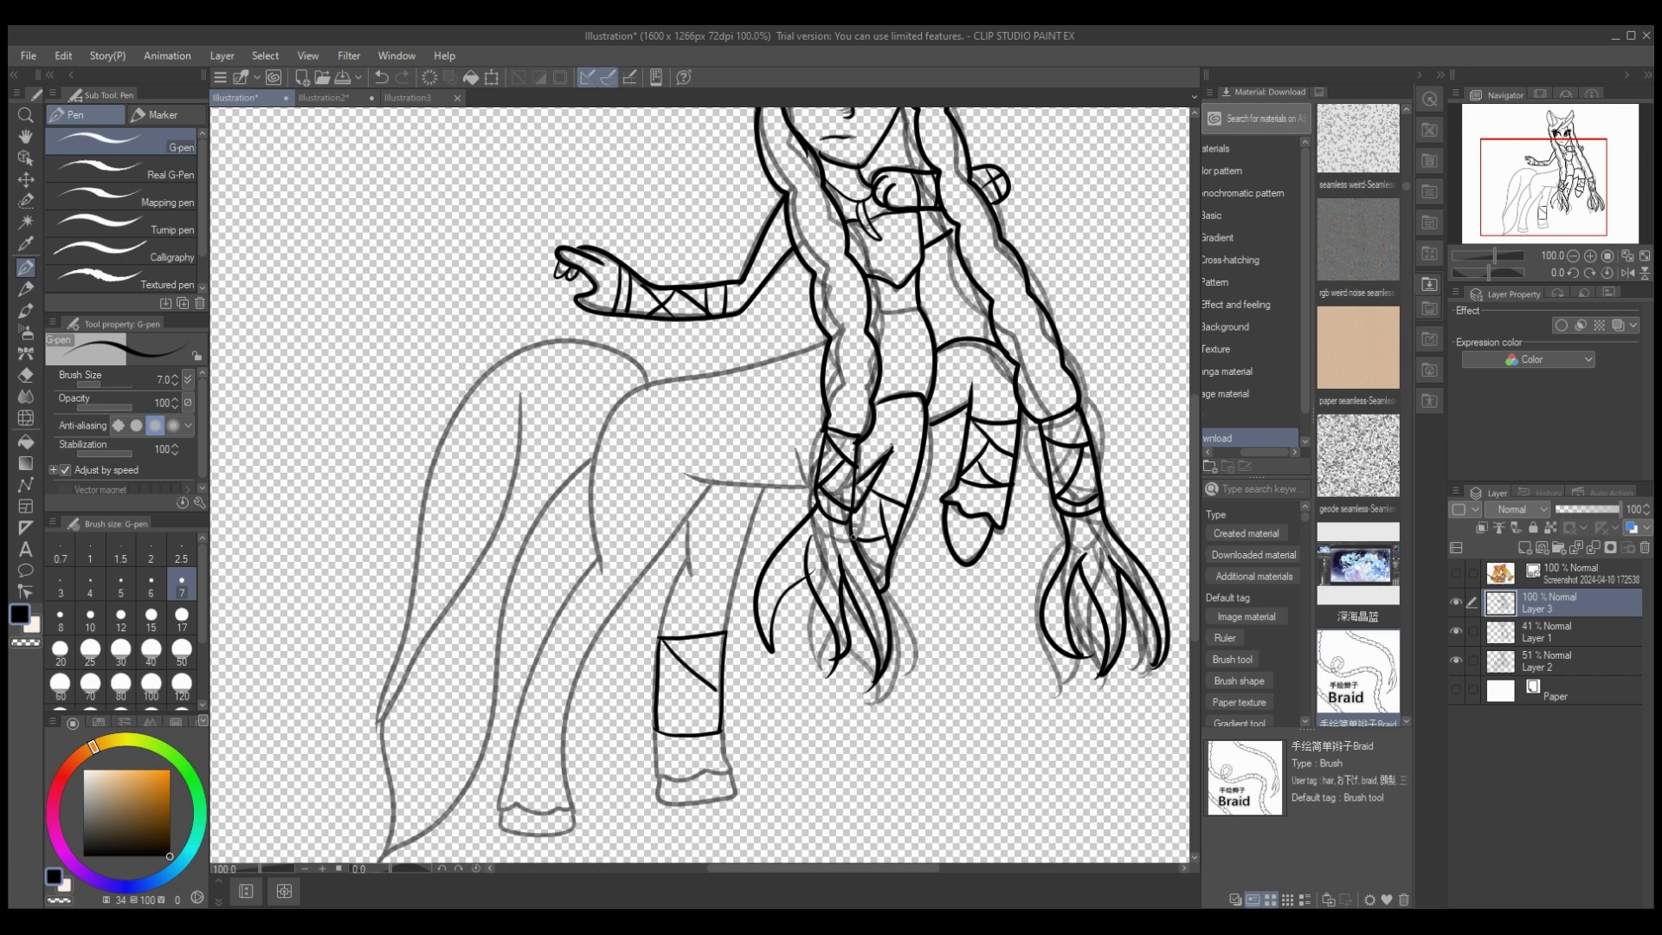
Step: Ink the belly line and the nearer standing leg, and add crossed bandage wraps to the rearmost leg
{"action": "left_click_drag", "start_coordinate": [685, 523], "coordinate": [659, 642]}
{"action": "left_click_drag", "start_coordinate": [702, 667], "coordinate": [669, 718]}
{"action": "mouse_move", "coordinate": [763, 500]}
{"action": "left_mouse_down"}
{"action": "mouse_move", "coordinate": [715, 638]}
{"action": "mouse_move", "coordinate": [704, 485]}
{"action": "mouse_move", "coordinate": [664, 460]}
{"action": "left_mouse_up"}
{"action": "mouse_move", "coordinate": [556, 617]}
{"action": "left_mouse_down"}
{"action": "mouse_move", "coordinate": [583, 633]}
{"action": "mouse_move", "coordinate": [519, 701]}
{"action": "mouse_move", "coordinate": [561, 753]}
{"action": "mouse_move", "coordinate": [591, 638]}
{"action": "mouse_move", "coordinate": [573, 706]}
{"action": "left_mouse_up"}
{"action": "mouse_move", "coordinate": [585, 644]}
{"action": "left_mouse_down"}
{"action": "mouse_move", "coordinate": [535, 678]}
{"action": "mouse_move", "coordinate": [520, 728]}
{"action": "mouse_move", "coordinate": [563, 742]}
{"action": "left_mouse_up"}
Step: Ink the horse body's back and haunch and the rearmost leg down to its hoof
{"action": "mouse_move", "coordinate": [833, 340]}
{"action": "left_mouse_down"}
{"action": "mouse_move", "coordinate": [744, 357]}
{"action": "mouse_move", "coordinate": [593, 514]}
{"action": "mouse_move", "coordinate": [562, 616]}
{"action": "left_mouse_up"}
{"action": "left_click_drag", "start_coordinate": [697, 498], "coordinate": [593, 624]}
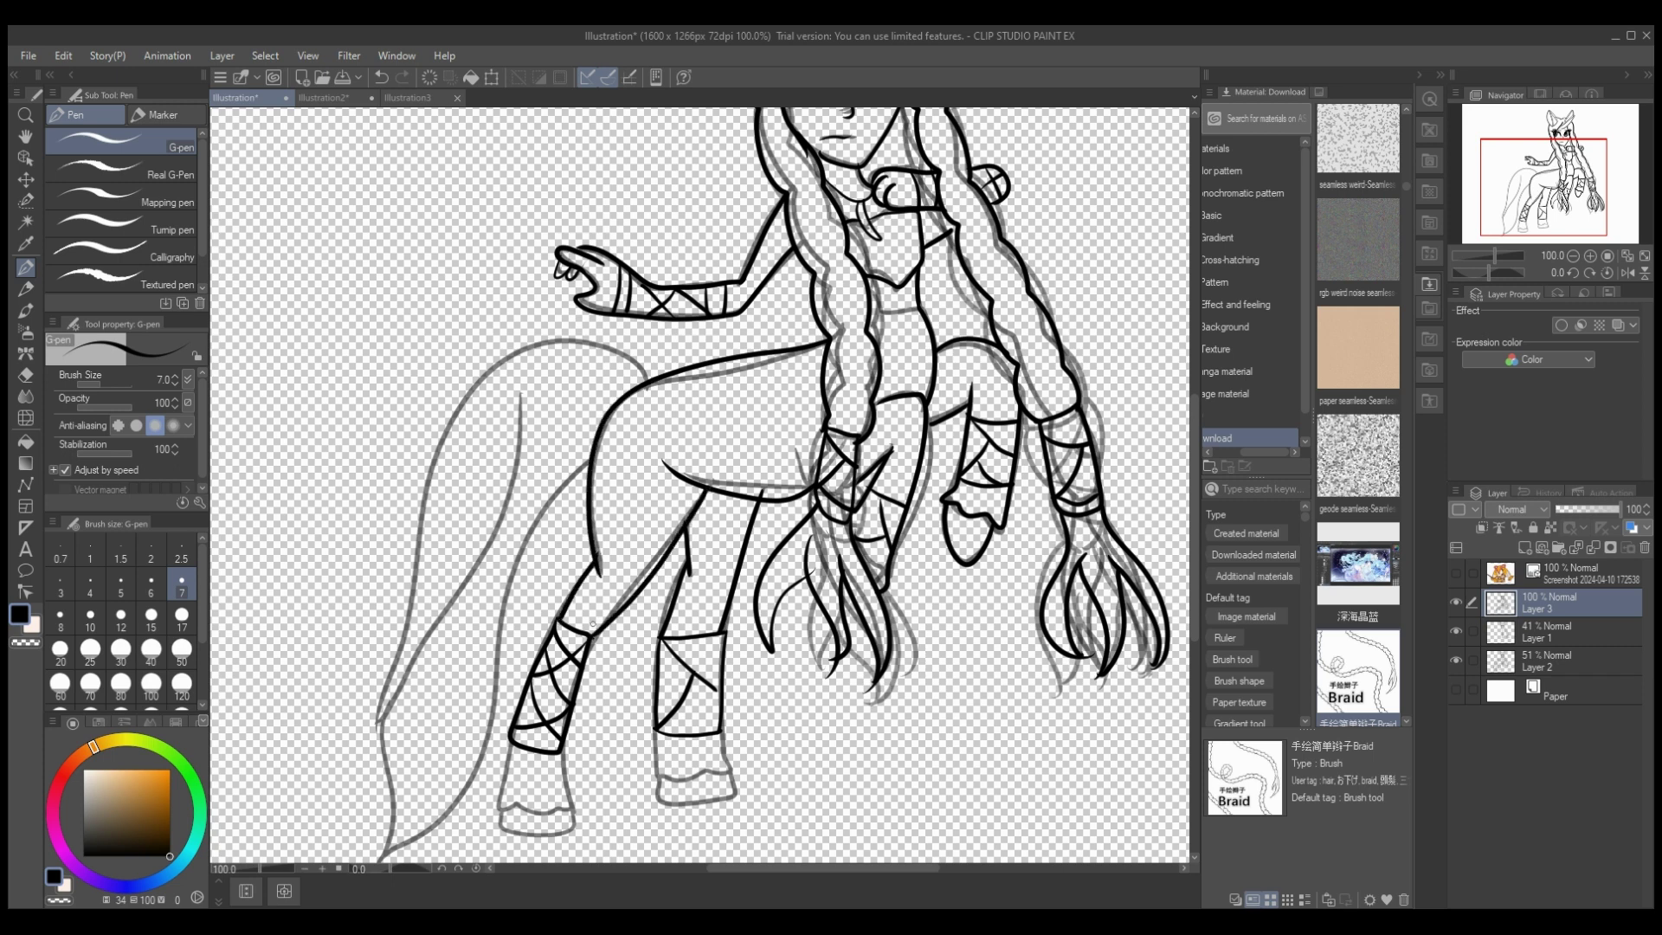
{"action": "mouse_move", "coordinate": [559, 746]}
{"action": "left_mouse_down"}
{"action": "mouse_move", "coordinate": [580, 814]}
{"action": "mouse_move", "coordinate": [516, 816]}
{"action": "mouse_move", "coordinate": [498, 767]}
{"action": "mouse_move", "coordinate": [511, 740]}
{"action": "left_mouse_up"}
{"action": "mouse_move", "coordinate": [574, 814]}
{"action": "left_mouse_down"}
{"action": "mouse_move", "coordinate": [564, 837]}
{"action": "mouse_move", "coordinate": [499, 817]}
{"action": "mouse_move", "coordinate": [578, 829]}
{"action": "mouse_move", "coordinate": [501, 818]}
{"action": "left_mouse_up"}
{"action": "key", "text": "ctrl+z"}
Step: Ink the tail with a crossed wrap at its base, its outer outline and inner hair strands
{"action": "mouse_move", "coordinate": [649, 380]}
{"action": "left_mouse_down"}
{"action": "mouse_move", "coordinate": [618, 348]}
{"action": "mouse_move", "coordinate": [608, 410]}
{"action": "left_mouse_up"}
{"action": "mouse_move", "coordinate": [583, 369]}
{"action": "left_mouse_down"}
{"action": "mouse_move", "coordinate": [625, 357]}
{"action": "mouse_move", "coordinate": [604, 396]}
{"action": "left_mouse_up"}
{"action": "mouse_move", "coordinate": [610, 336]}
{"action": "left_mouse_down"}
{"action": "mouse_move", "coordinate": [550, 303]}
{"action": "mouse_move", "coordinate": [414, 641]}
{"action": "mouse_move", "coordinate": [423, 751]}
{"action": "left_mouse_up"}
{"action": "mouse_move", "coordinate": [457, 407]}
{"action": "left_mouse_down"}
{"action": "mouse_move", "coordinate": [430, 757]}
{"action": "mouse_move", "coordinate": [521, 513]}
{"action": "left_mouse_up"}
{"action": "mouse_move", "coordinate": [498, 563]}
{"action": "left_mouse_down"}
{"action": "mouse_move", "coordinate": [479, 658]}
{"action": "mouse_move", "coordinate": [496, 736]}
{"action": "left_mouse_up"}
Step: Ink the ears, fringe and top of the head with a small hair tuft on Layer 3
{"action": "scroll", "coordinate": [700, 485], "scroll_direction": "up", "scroll_amount": 5}
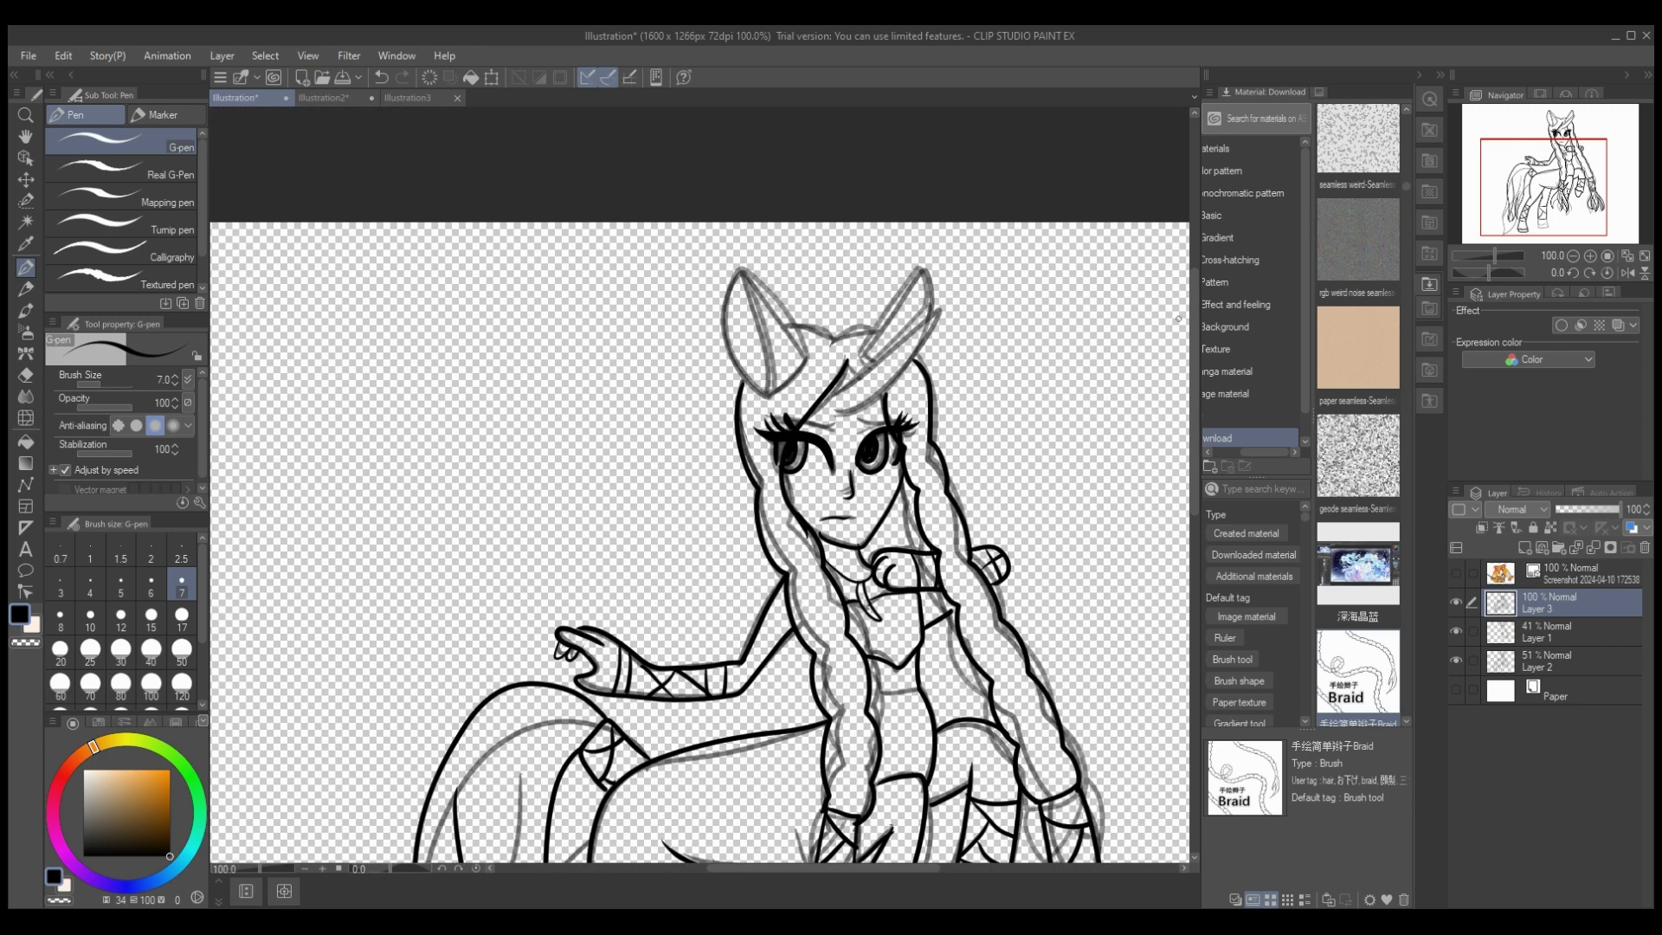
{"action": "mouse_move", "coordinate": [818, 403]}
{"action": "left_mouse_down"}
{"action": "mouse_move", "coordinate": [940, 312]}
{"action": "mouse_move", "coordinate": [845, 414]}
{"action": "mouse_move", "coordinate": [935, 288]}
{"action": "left_mouse_up"}
{"action": "mouse_move", "coordinate": [806, 359]}
{"action": "left_mouse_down"}
{"action": "mouse_move", "coordinate": [740, 262]}
{"action": "mouse_move", "coordinate": [767, 397]}
{"action": "left_mouse_up"}
{"action": "mouse_move", "coordinate": [734, 264]}
{"action": "left_mouse_down"}
{"action": "mouse_move", "coordinate": [769, 341]}
{"action": "mouse_move", "coordinate": [766, 391]}
{"action": "left_mouse_up"}
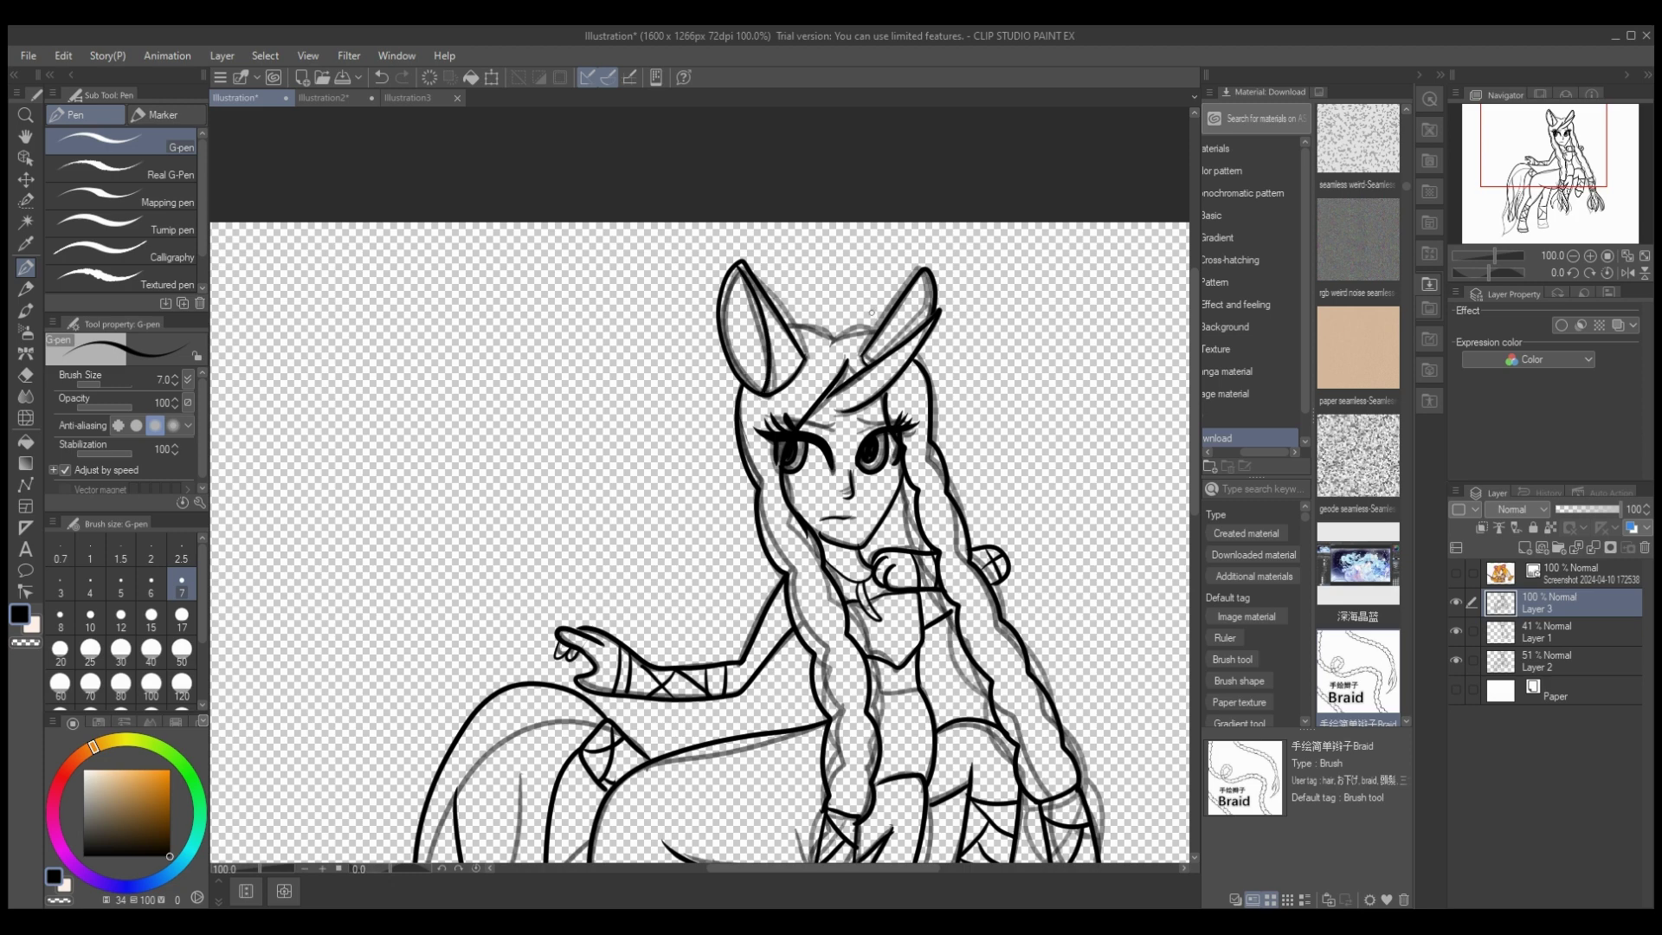
{"action": "left_click_drag", "start_coordinate": [883, 342], "coordinate": [835, 329]}
{"action": "left_click_drag", "start_coordinate": [1195, 338], "coordinate": [1195, 388]}
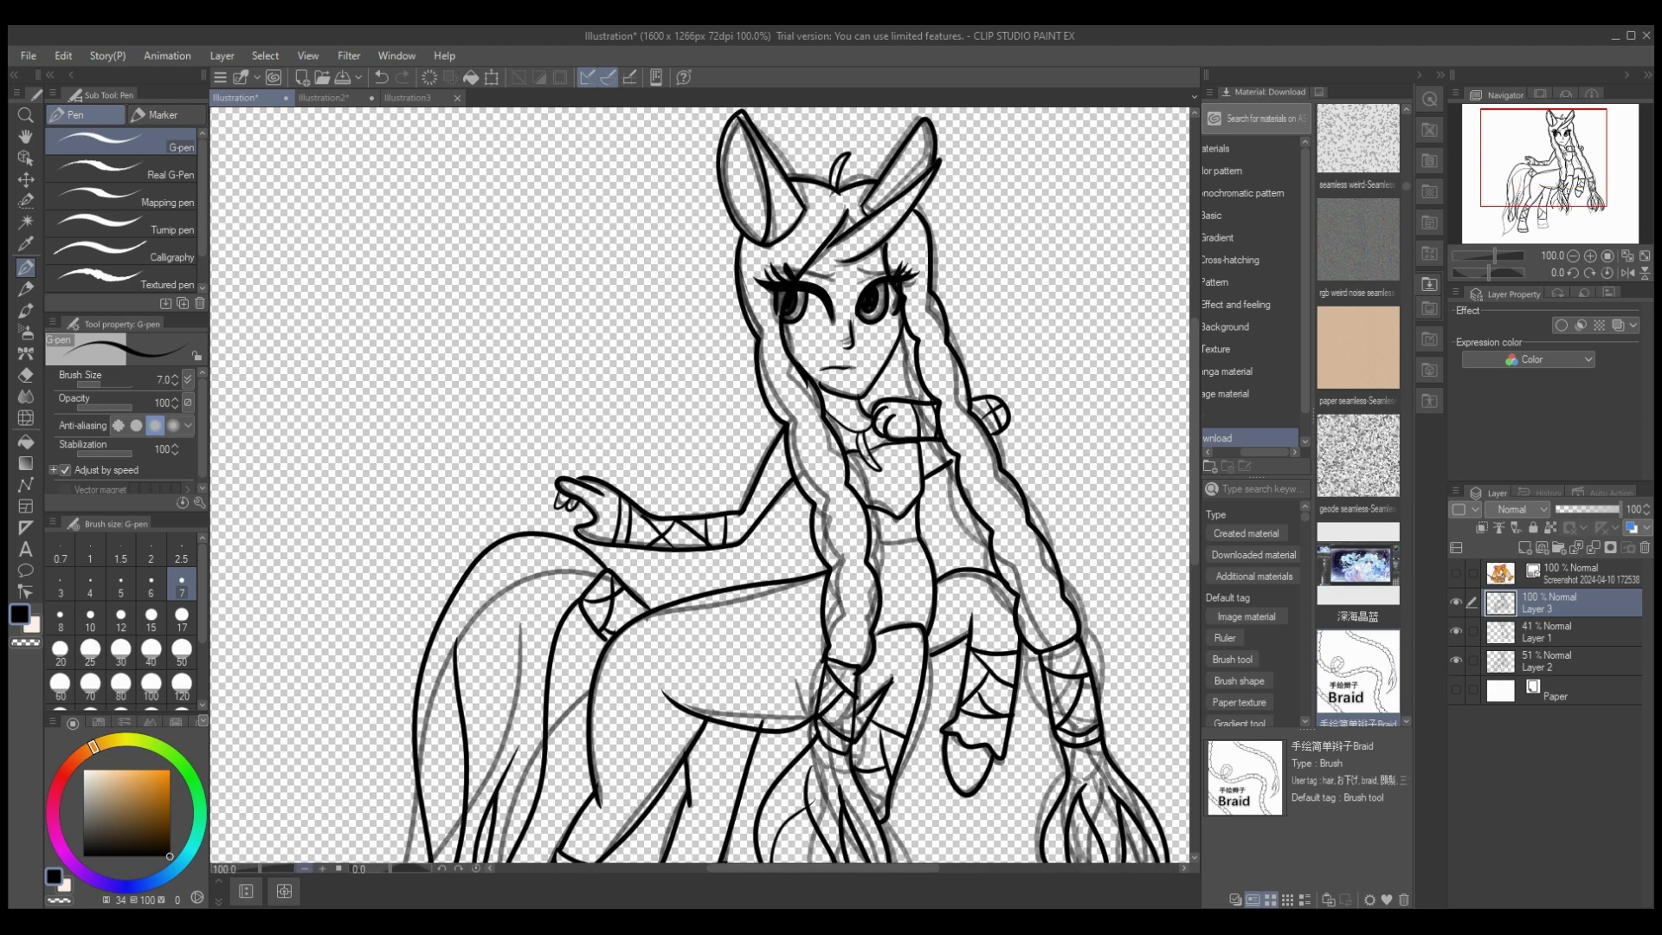
{"action": "key", "text": "ctrl+minus"}
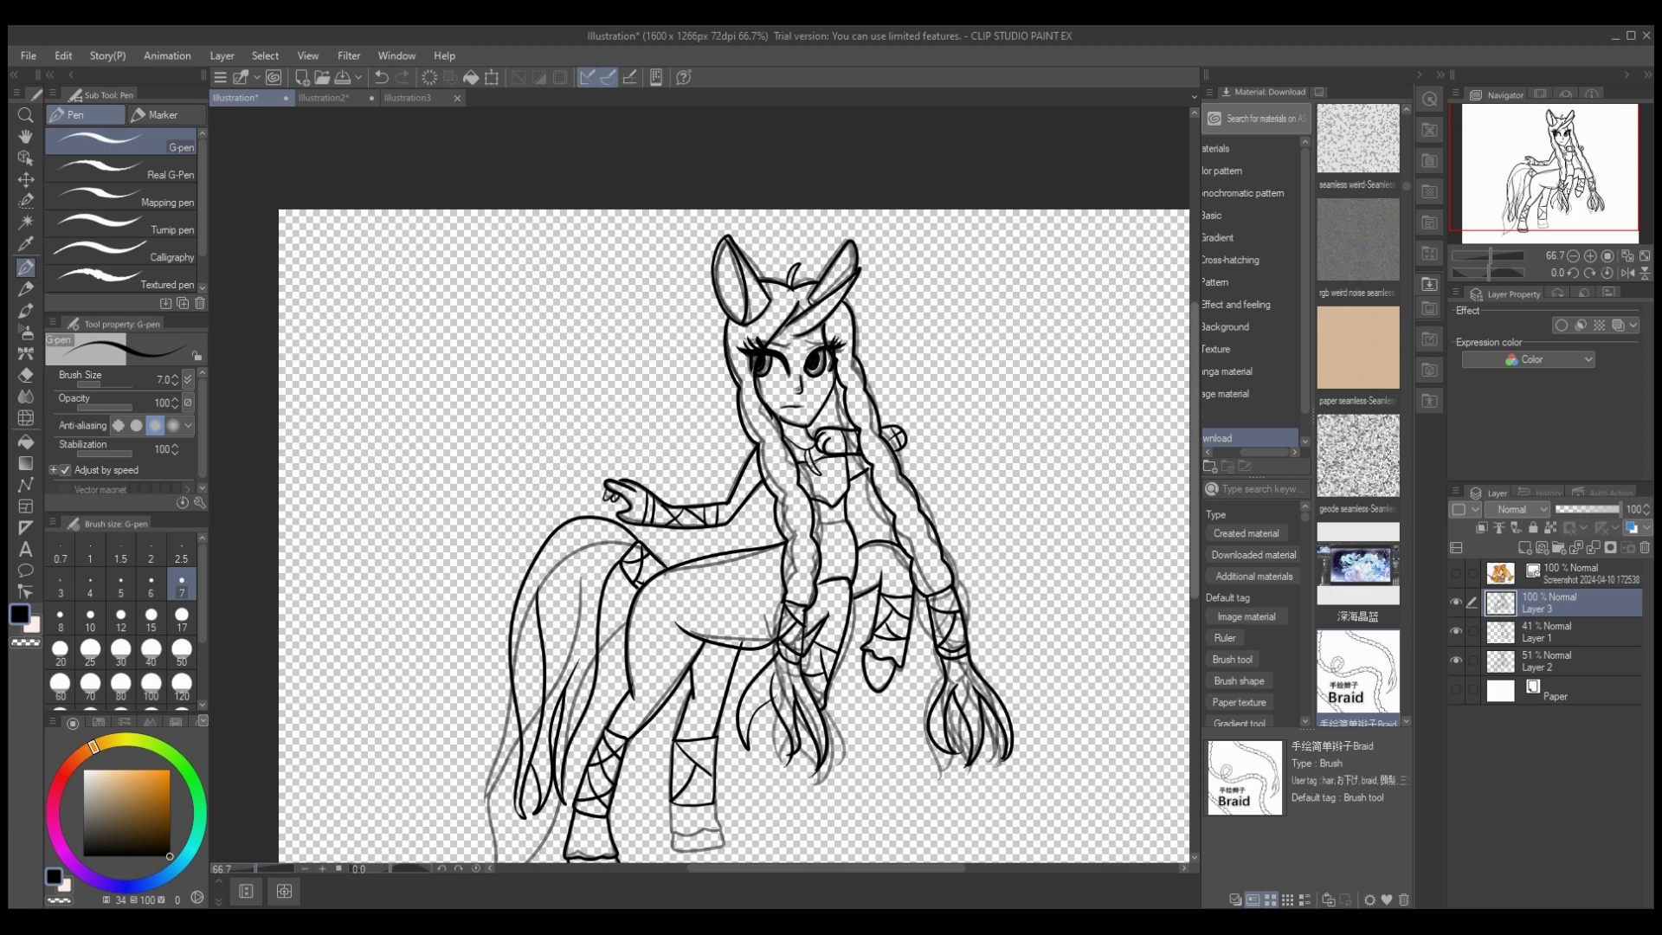
Step: Add a clipped Multiply layer above Layer 4 and choose a muted blue-grey shading color
{"action": "scroll", "coordinate": [734, 493], "scroll_direction": "down", "scroll_amount": 2}
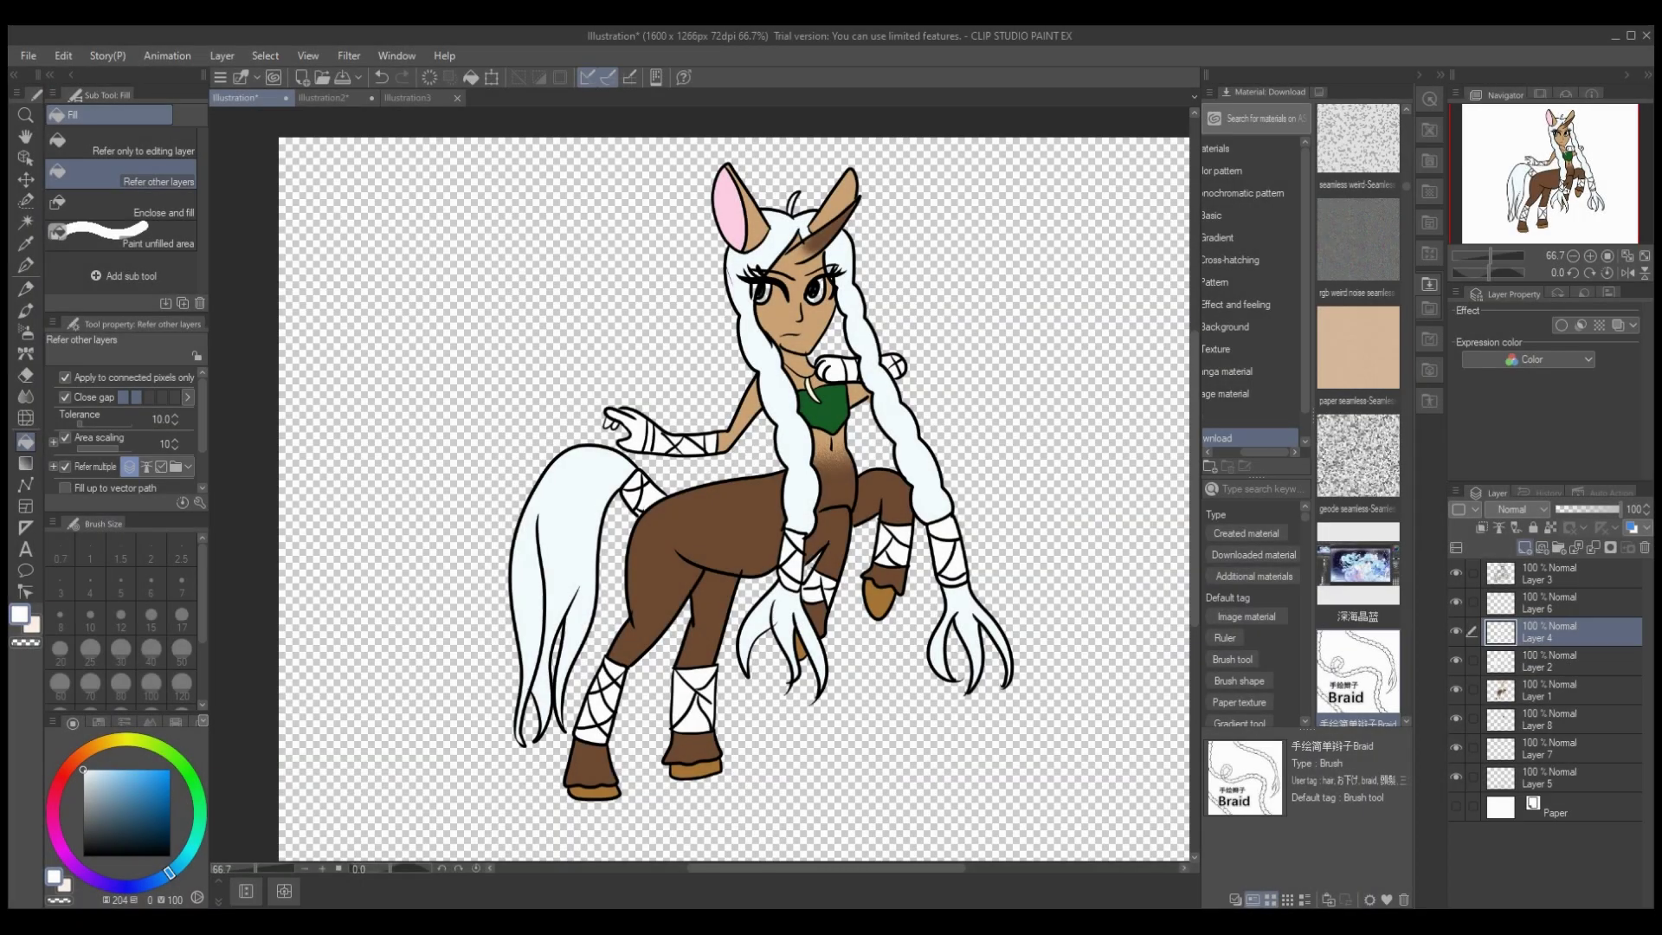
{"action": "key", "text": "ctrl+shift+n"}
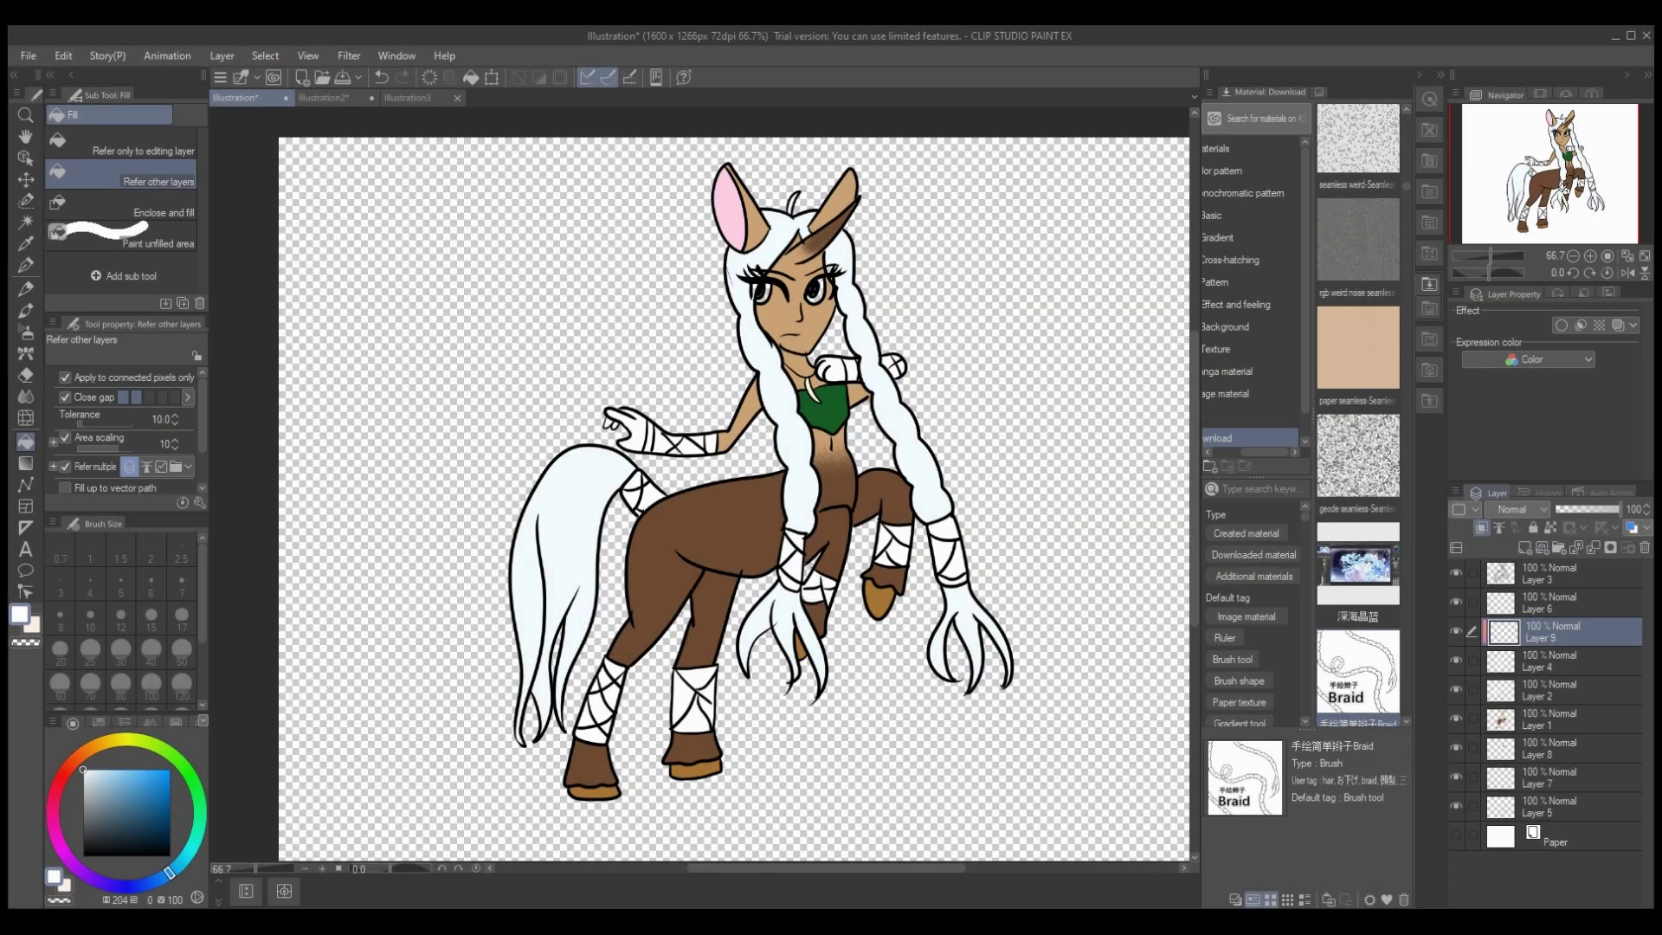
{"action": "left_click", "coordinate": [26, 244]}
{"action": "left_click", "coordinate": [26, 290]}
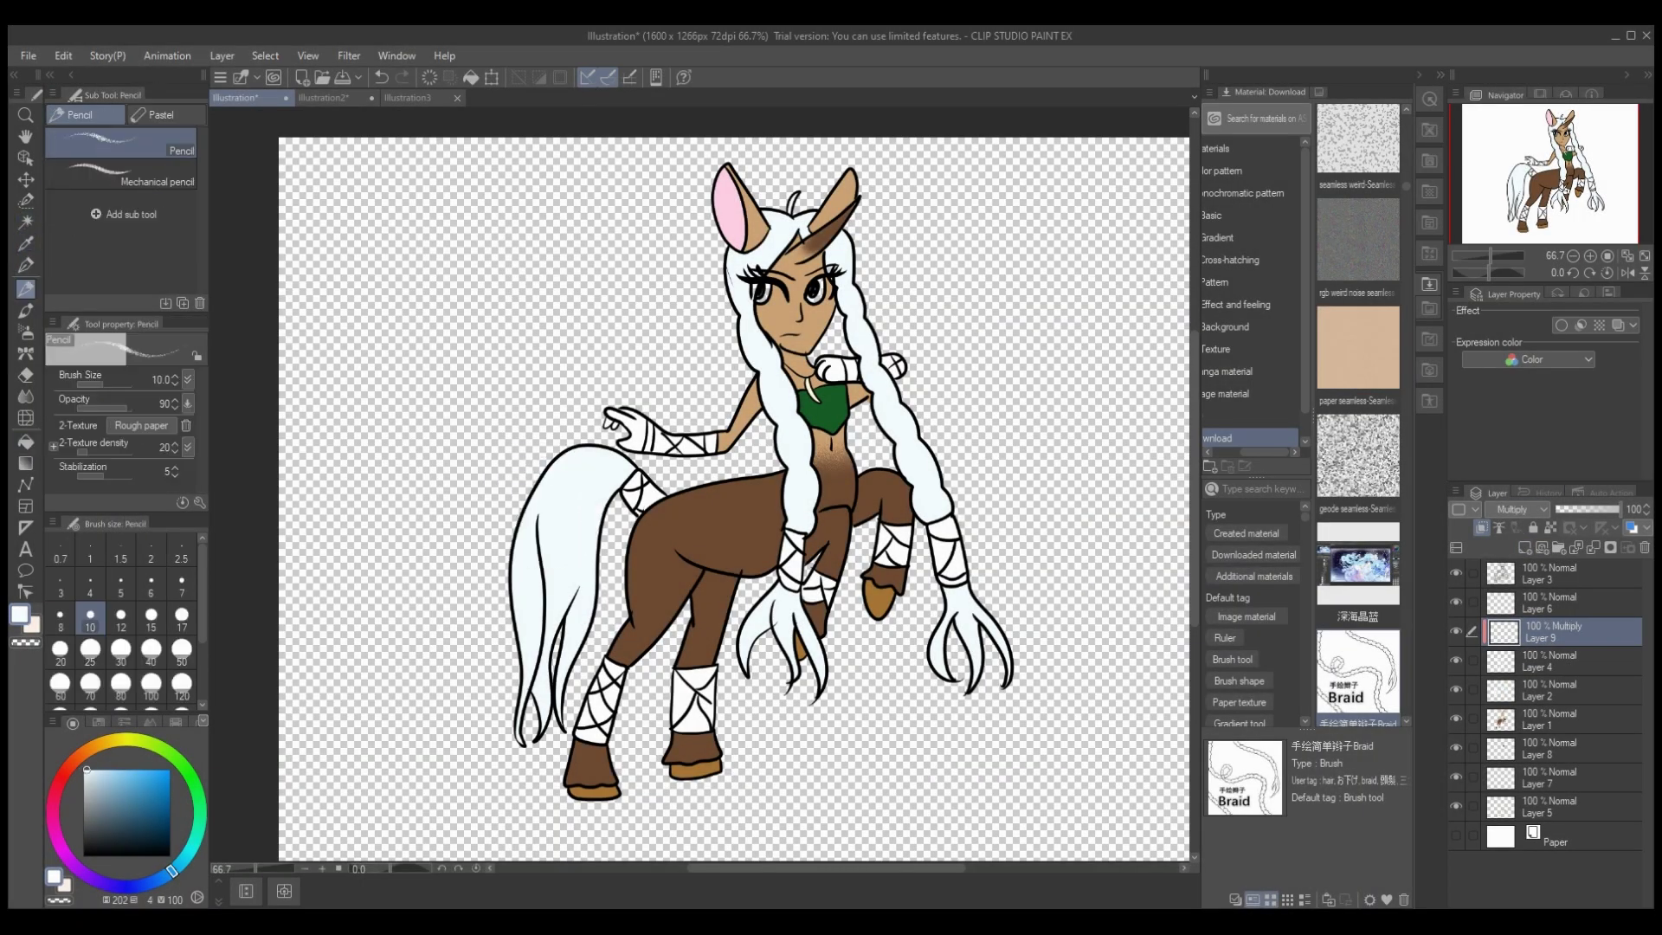
{"action": "left_click", "coordinate": [155, 882]}
{"action": "left_click", "coordinate": [95, 806]}
{"action": "left_click", "coordinate": [182, 586]}
{"action": "left_click", "coordinate": [339, 868]}
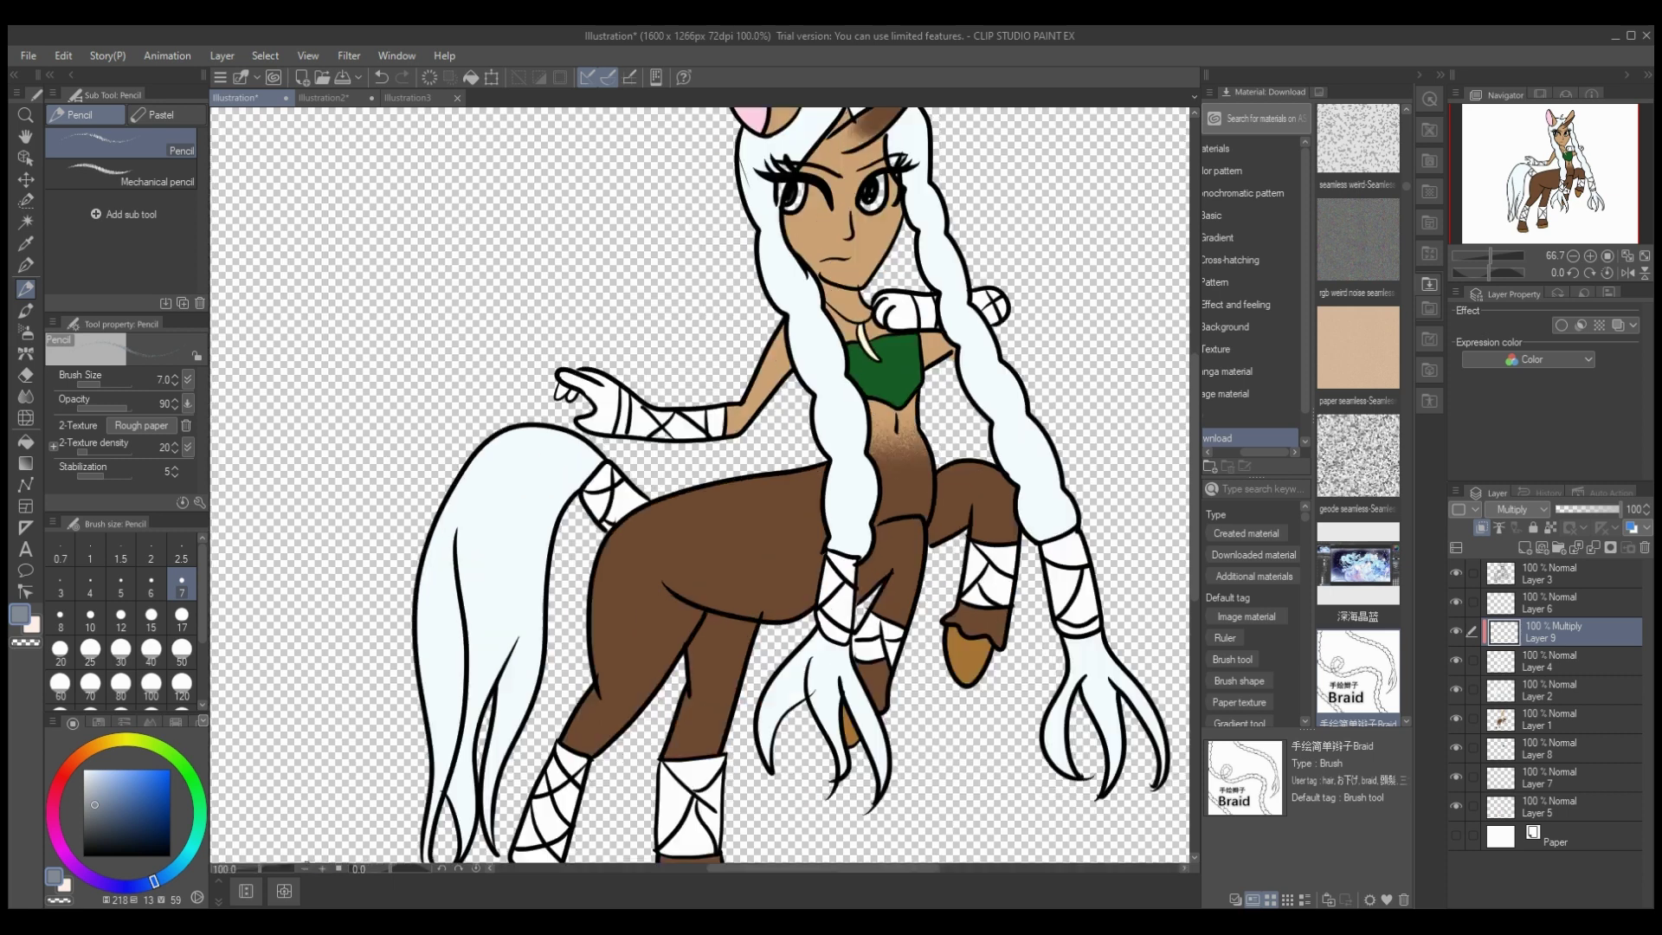
Step: Set the G-pen to size 7 and move the Multiply layer down directly above Layer 2
{"action": "left_click", "coordinate": [26, 266]}
{"action": "left_click_drag", "start_coordinate": [26, 244], "coordinate": [26, 275]}
{"action": "left_click", "coordinate": [26, 244]}
{"action": "left_click", "coordinate": [182, 585]}
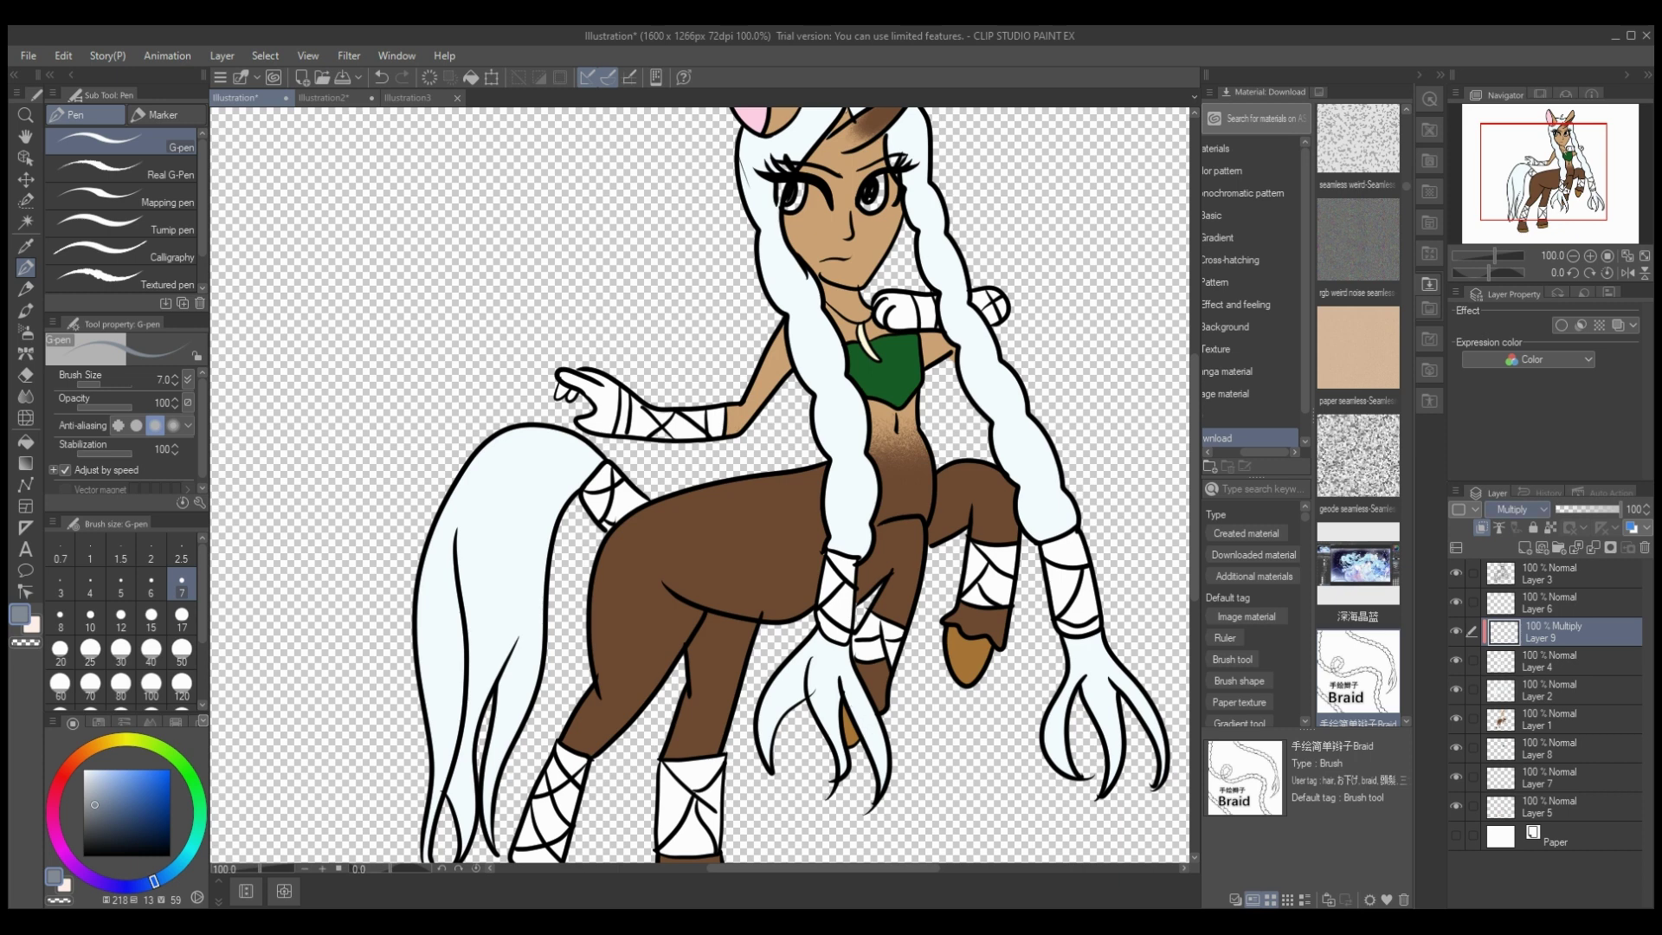
{"action": "left_click_drag", "start_coordinate": [1558, 632], "coordinate": [1558, 674]}
Step: Shade the loose hair strands below the wrap of the braid hanging in front of the horse body
{"action": "left_click_drag", "start_coordinate": [839, 665], "coordinate": [870, 743]}
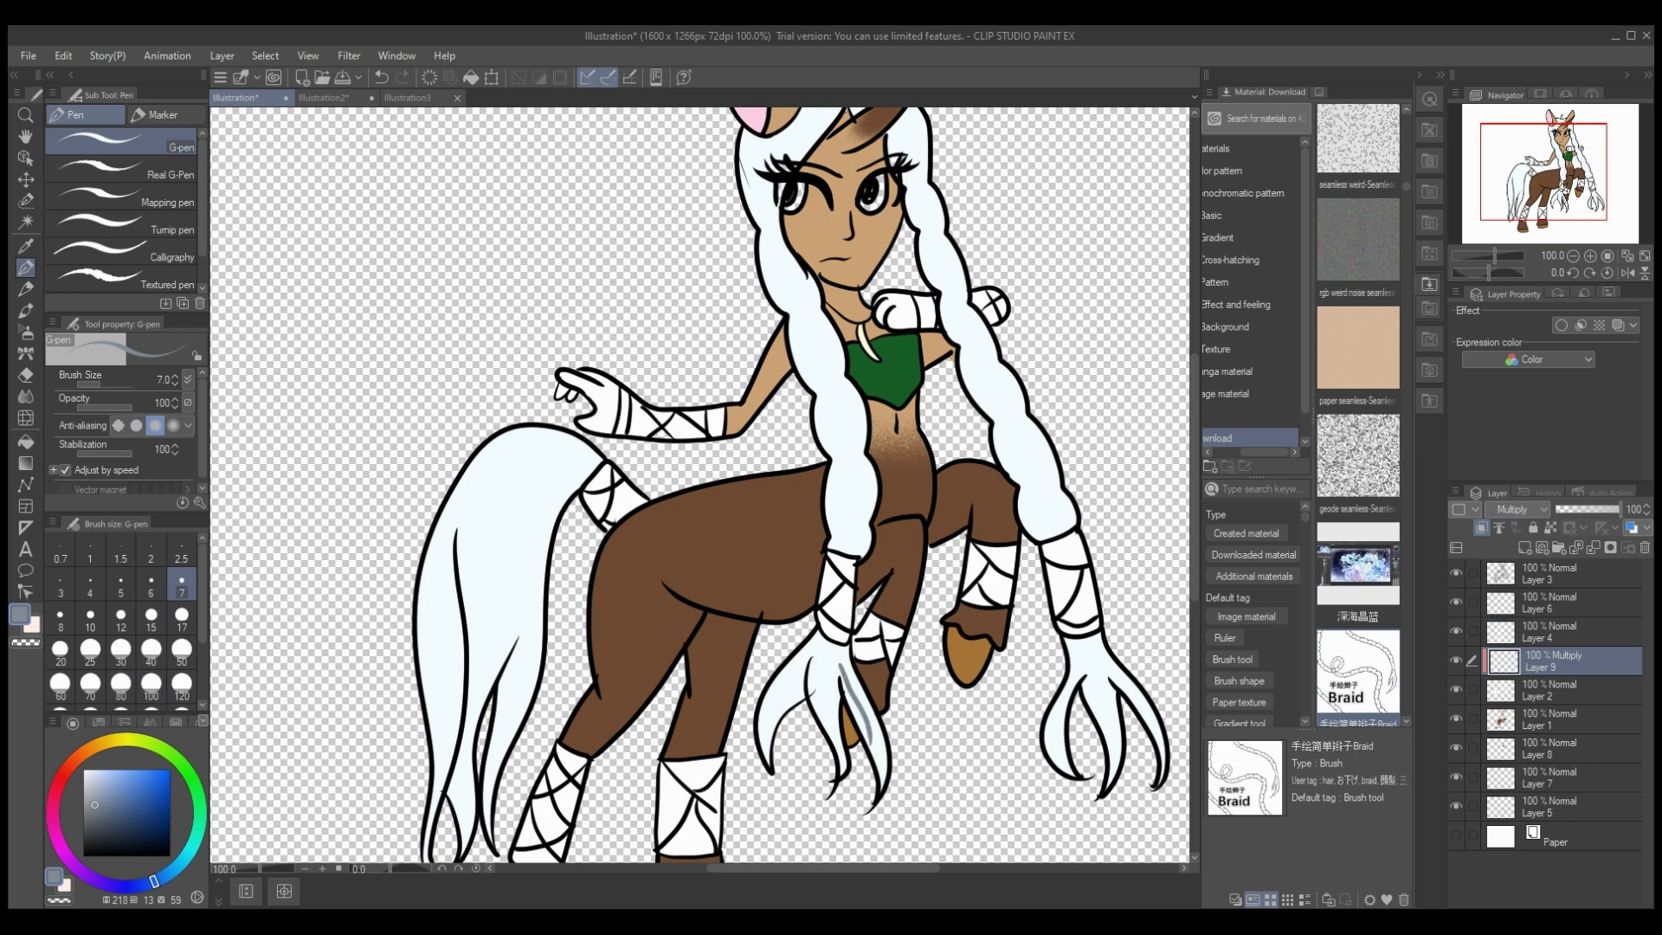
{"action": "left_click_drag", "start_coordinate": [844, 684], "coordinate": [879, 786]}
{"action": "left_click_drag", "start_coordinate": [846, 694], "coordinate": [878, 763]}
{"action": "left_click_drag", "start_coordinate": [839, 686], "coordinate": [842, 775]}
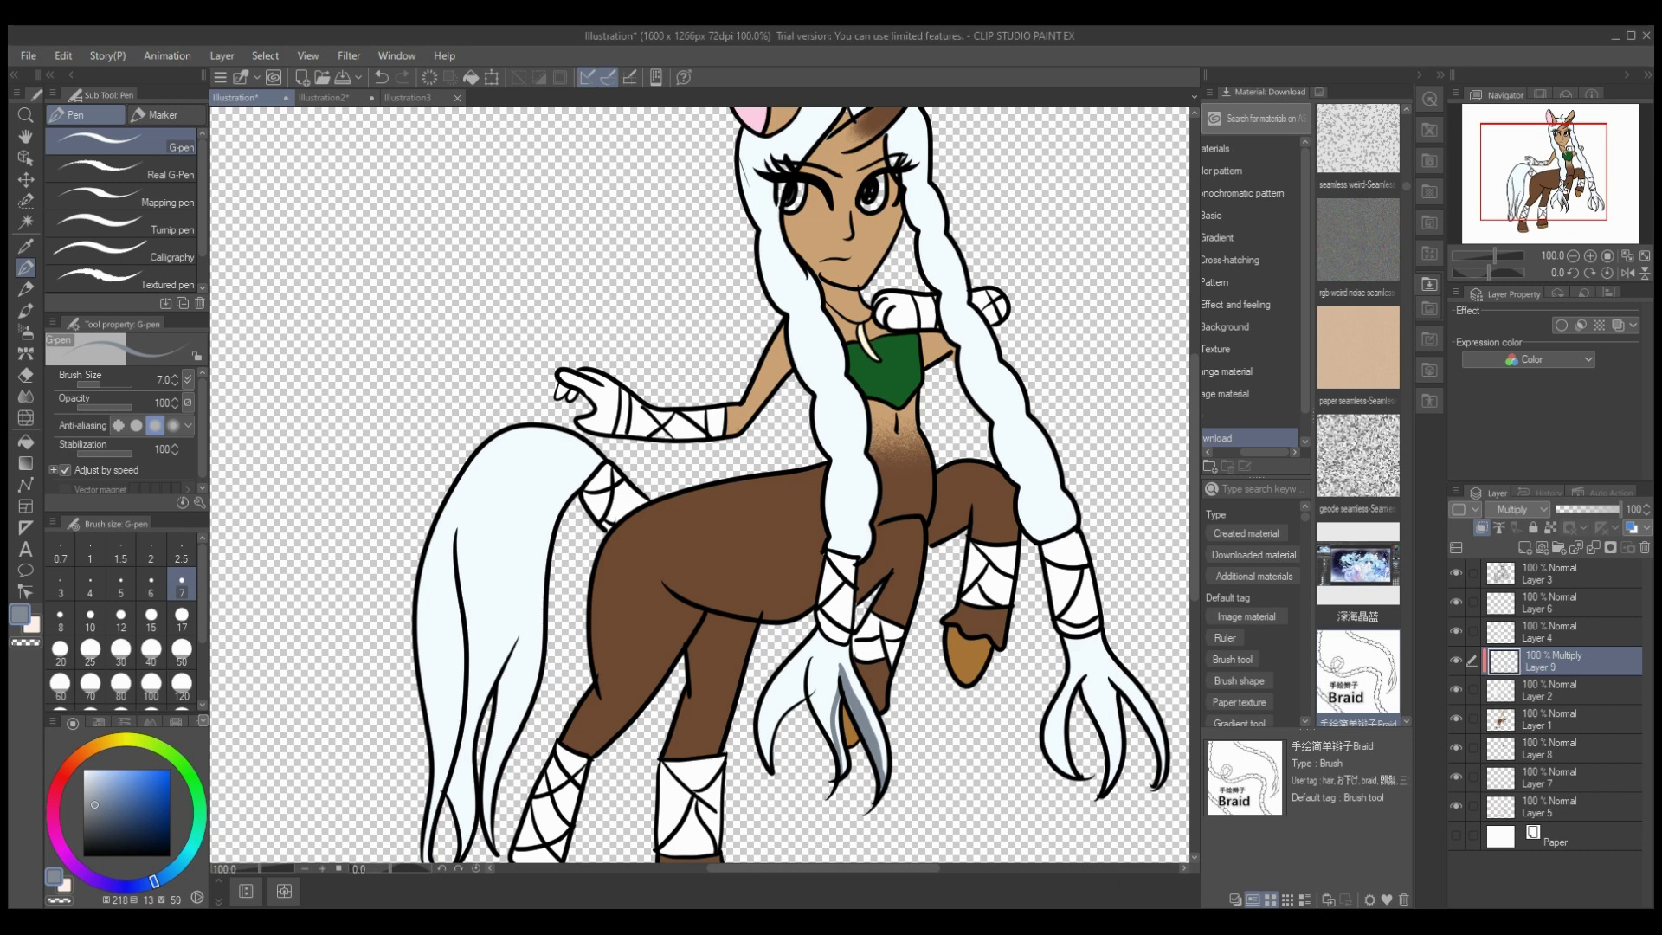
{"action": "left_click_drag", "start_coordinate": [811, 659], "coordinate": [828, 734]}
{"action": "left_click_drag", "start_coordinate": [803, 661], "coordinate": [764, 760]}
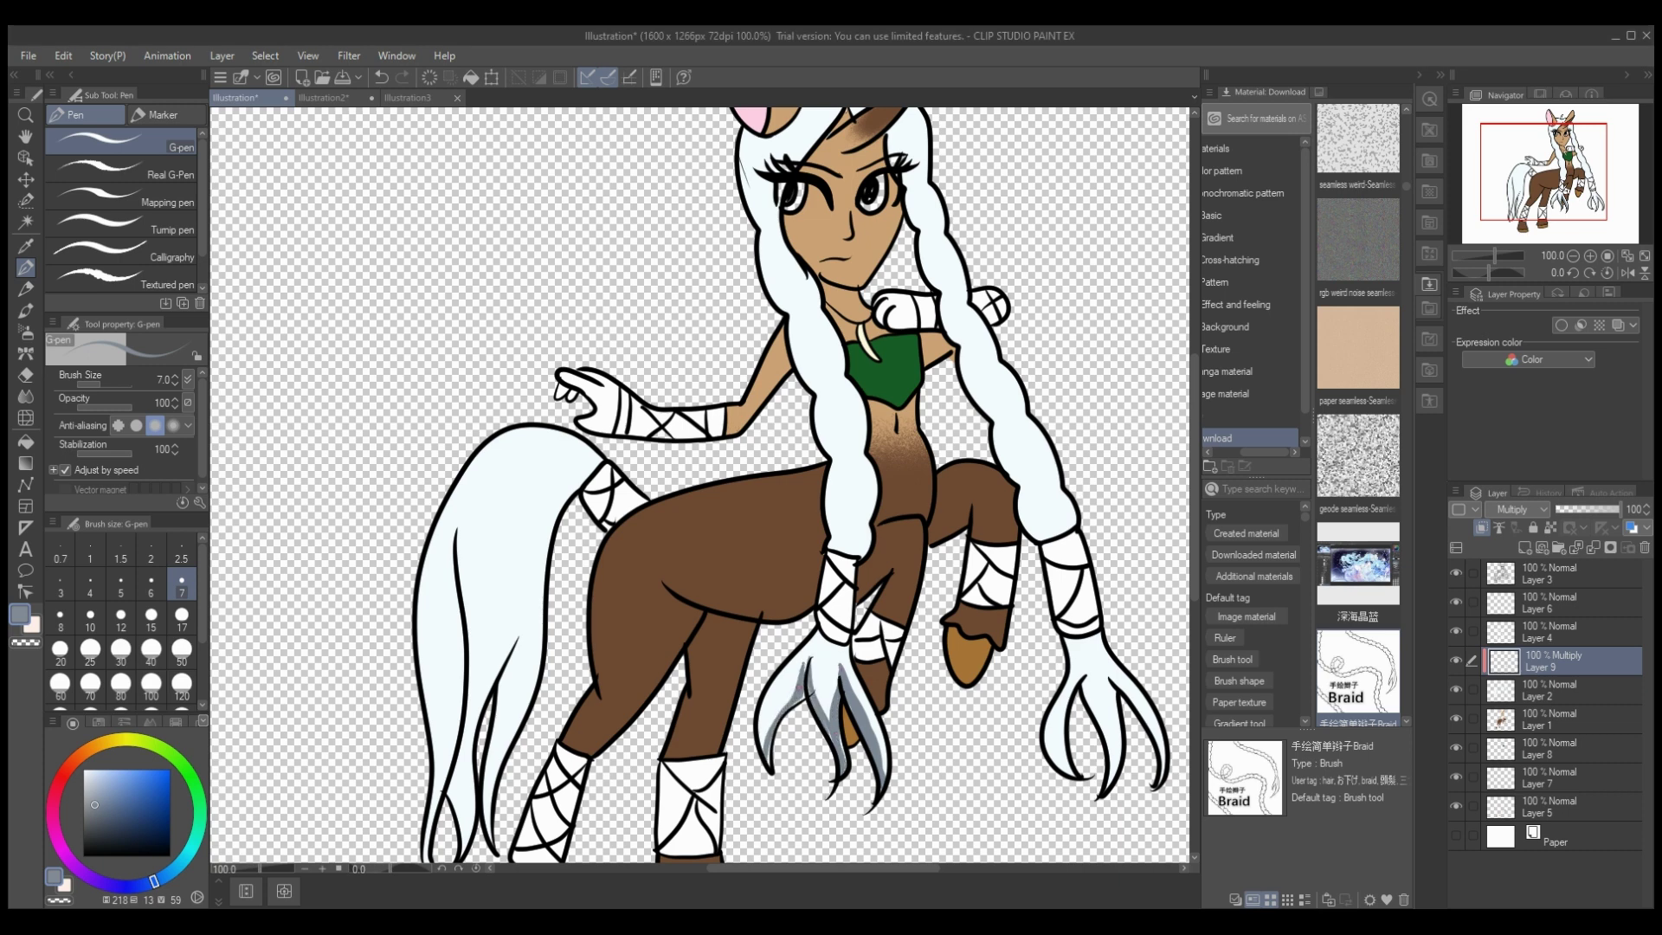
Step: Shade the tail's inner strands and outer edge in blue-grey, fill the enclosed areas and blur the shading
{"action": "mouse_move", "coordinate": [519, 640]}
{"action": "left_mouse_down"}
{"action": "mouse_move", "coordinate": [486, 835]}
{"action": "mouse_move", "coordinate": [500, 727]}
{"action": "left_mouse_up"}
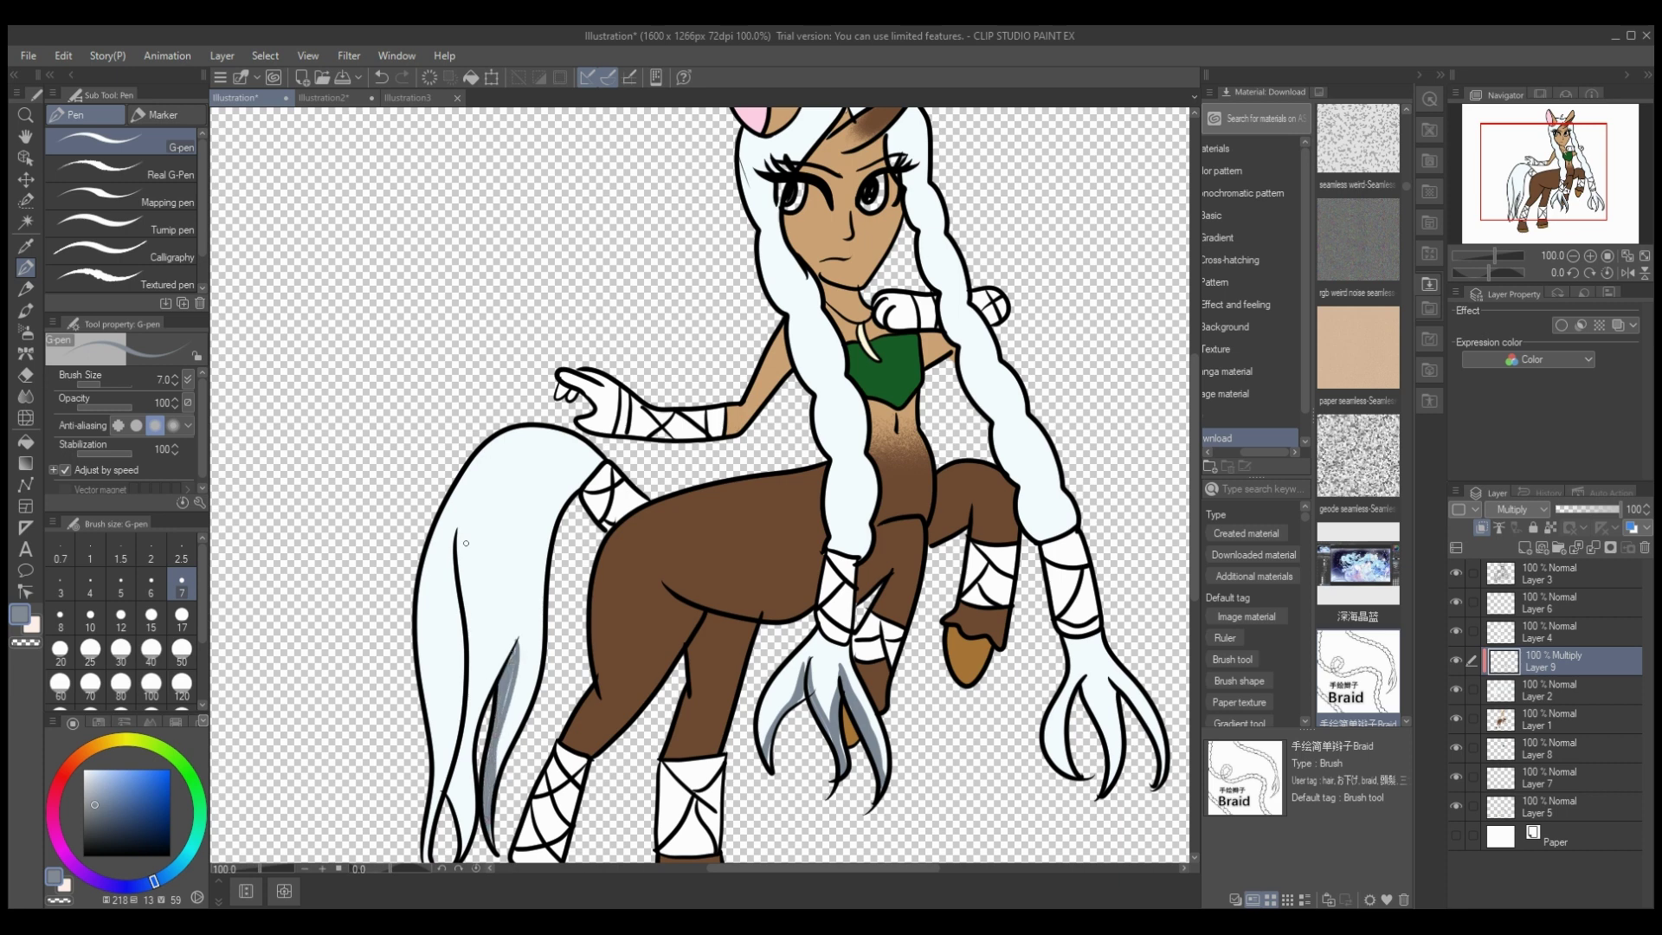
{"action": "mouse_move", "coordinate": [458, 532]}
{"action": "left_mouse_down"}
{"action": "mouse_move", "coordinate": [453, 680]}
{"action": "mouse_move", "coordinate": [407, 852]}
{"action": "left_mouse_up"}
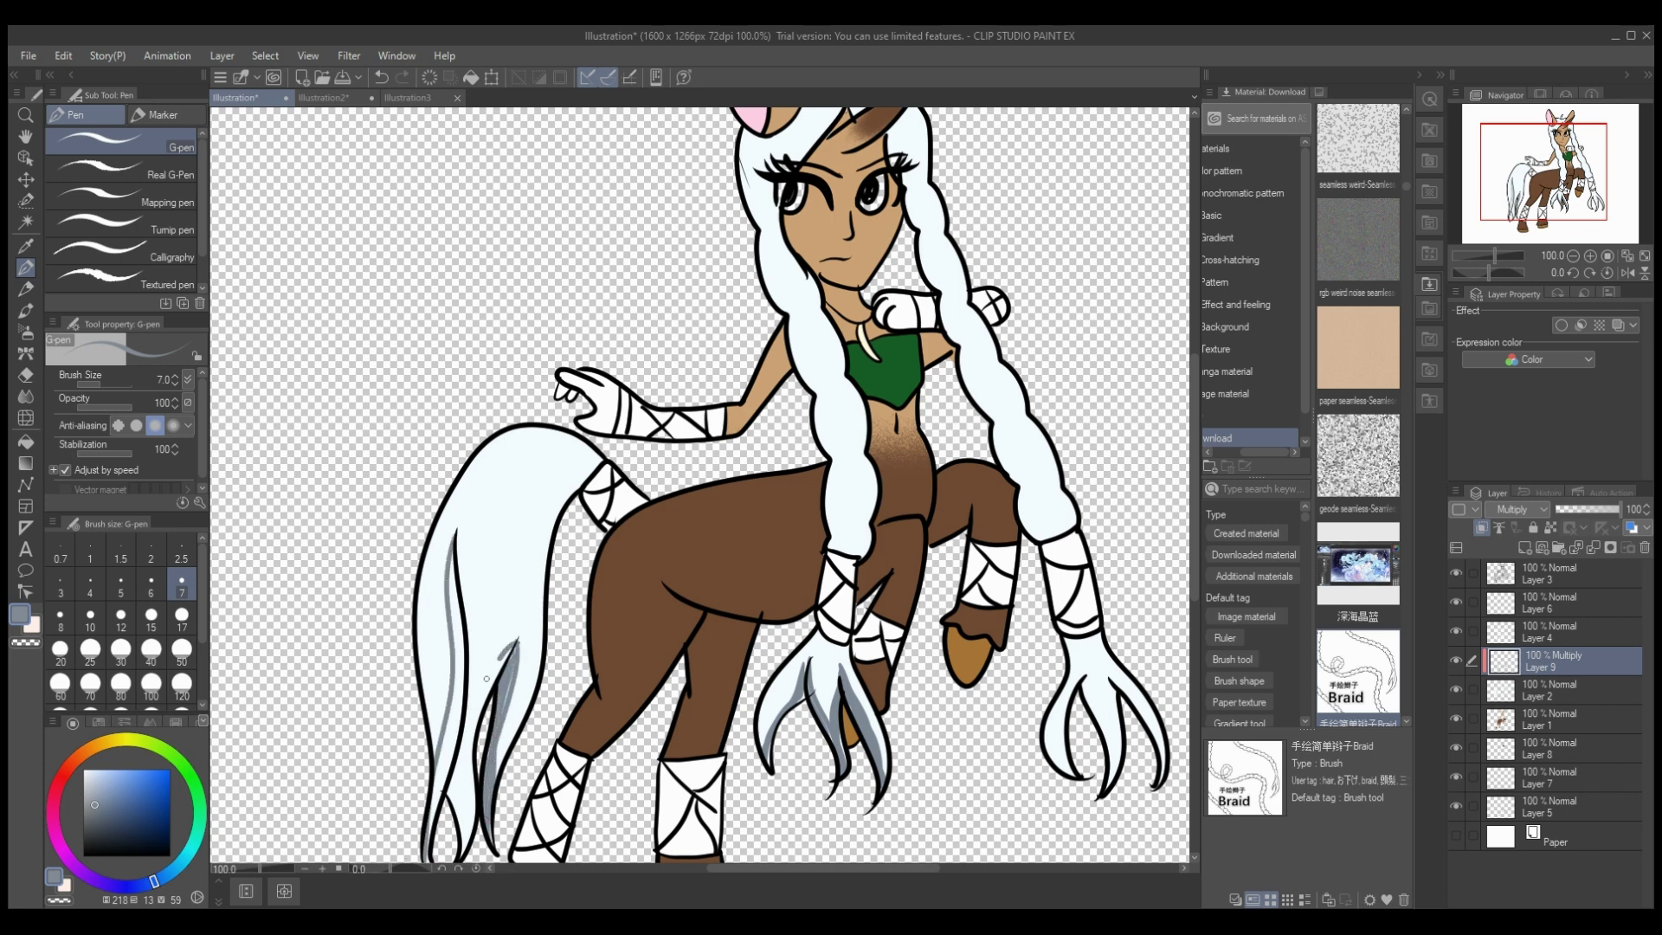
{"action": "left_click_drag", "start_coordinate": [486, 679], "coordinate": [461, 836]}
{"action": "left_click", "coordinate": [26, 442]}
{"action": "left_click", "coordinate": [457, 667]}
{"action": "left_click", "coordinate": [469, 809]}
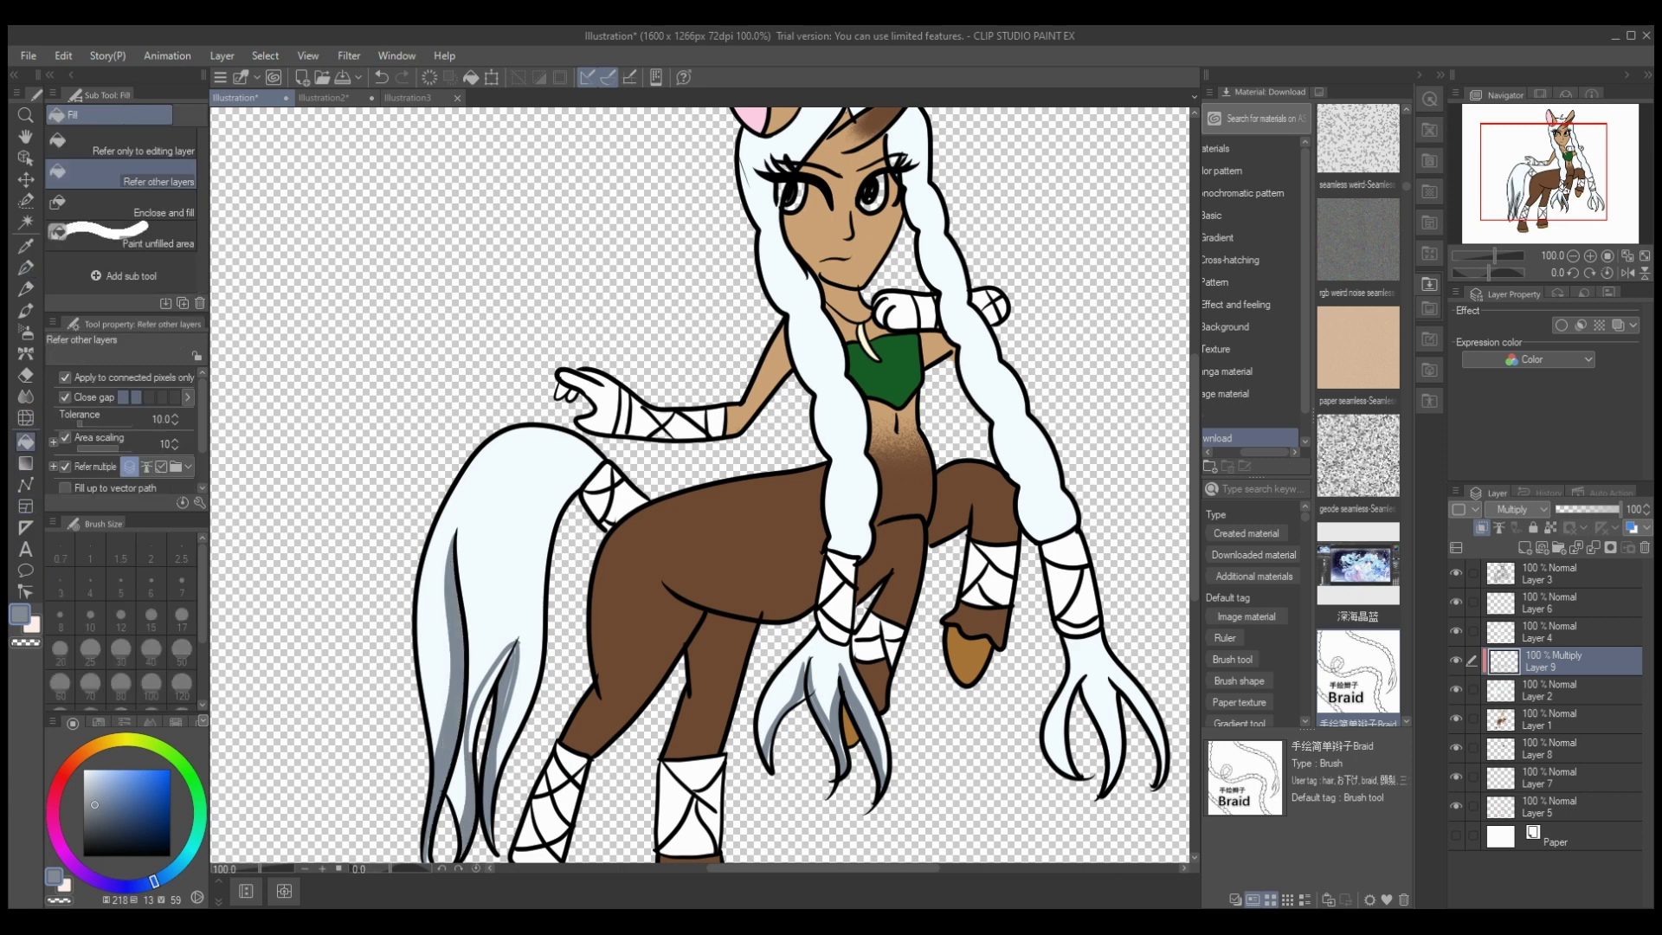
{"action": "key", "text": "j"}
{"action": "mouse_move", "coordinate": [447, 636]}
{"action": "left_mouse_down"}
{"action": "mouse_move", "coordinate": [453, 554]}
{"action": "mouse_move", "coordinate": [446, 762]}
{"action": "mouse_move", "coordinate": [481, 736]}
{"action": "mouse_move", "coordinate": [433, 814]}
{"action": "mouse_move", "coordinate": [417, 769]}
{"action": "left_mouse_up"}
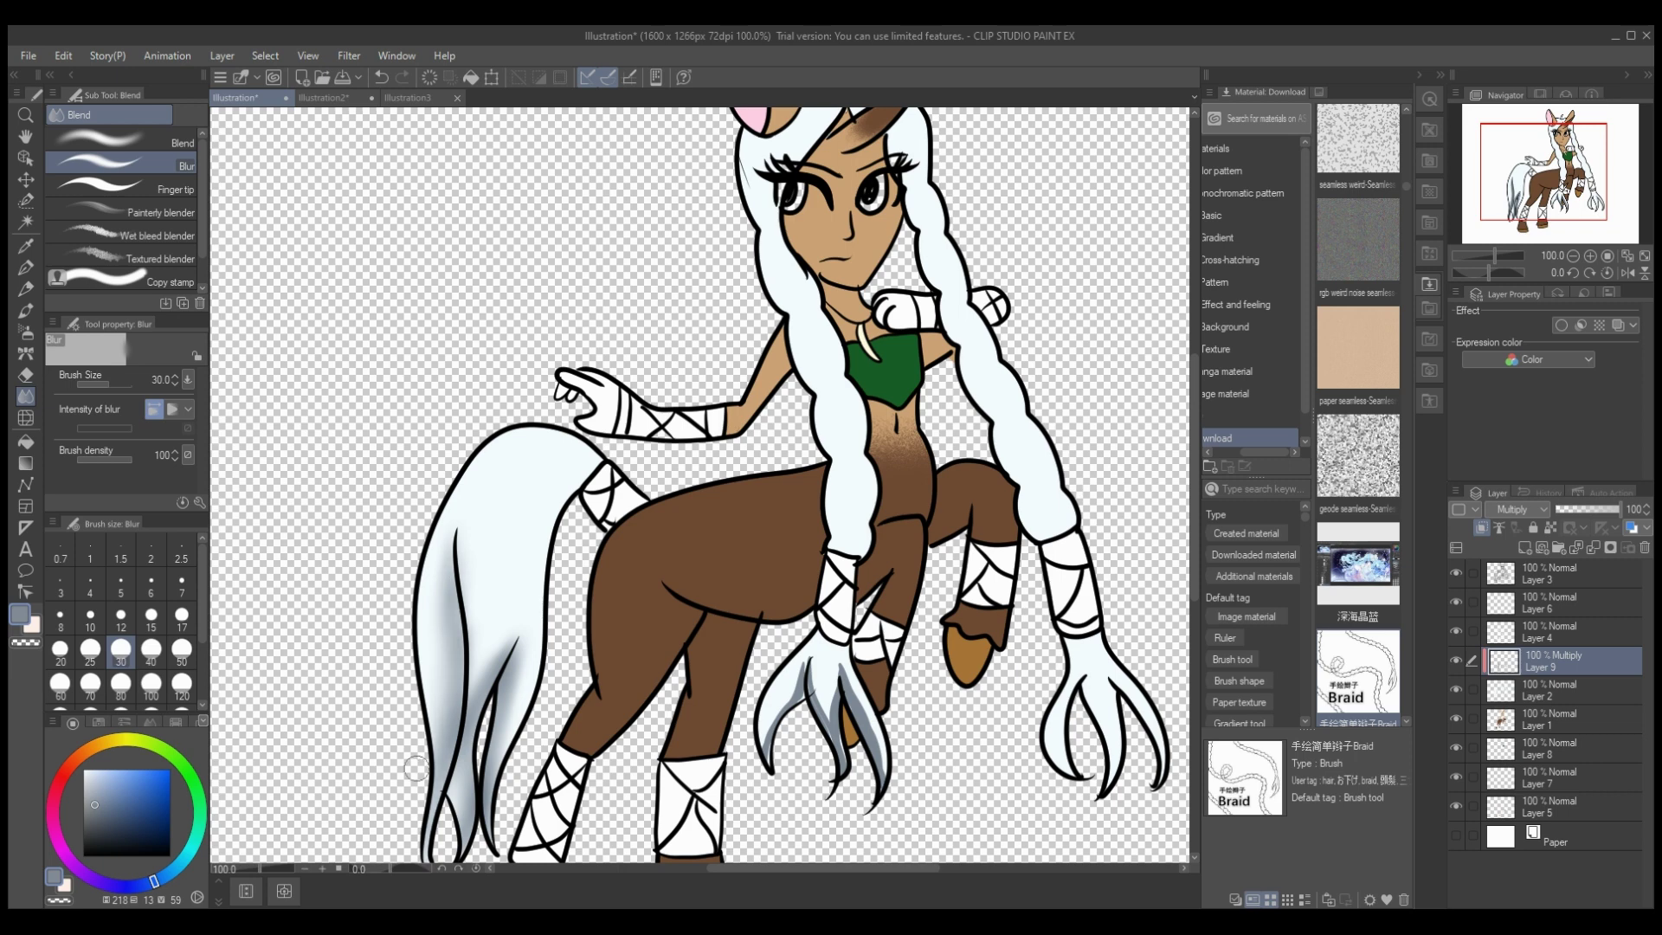
Step: Shade the loose ends of the braid beside the raised foreleg and soften the shading on both braid ends
{"action": "key", "text": "p"}
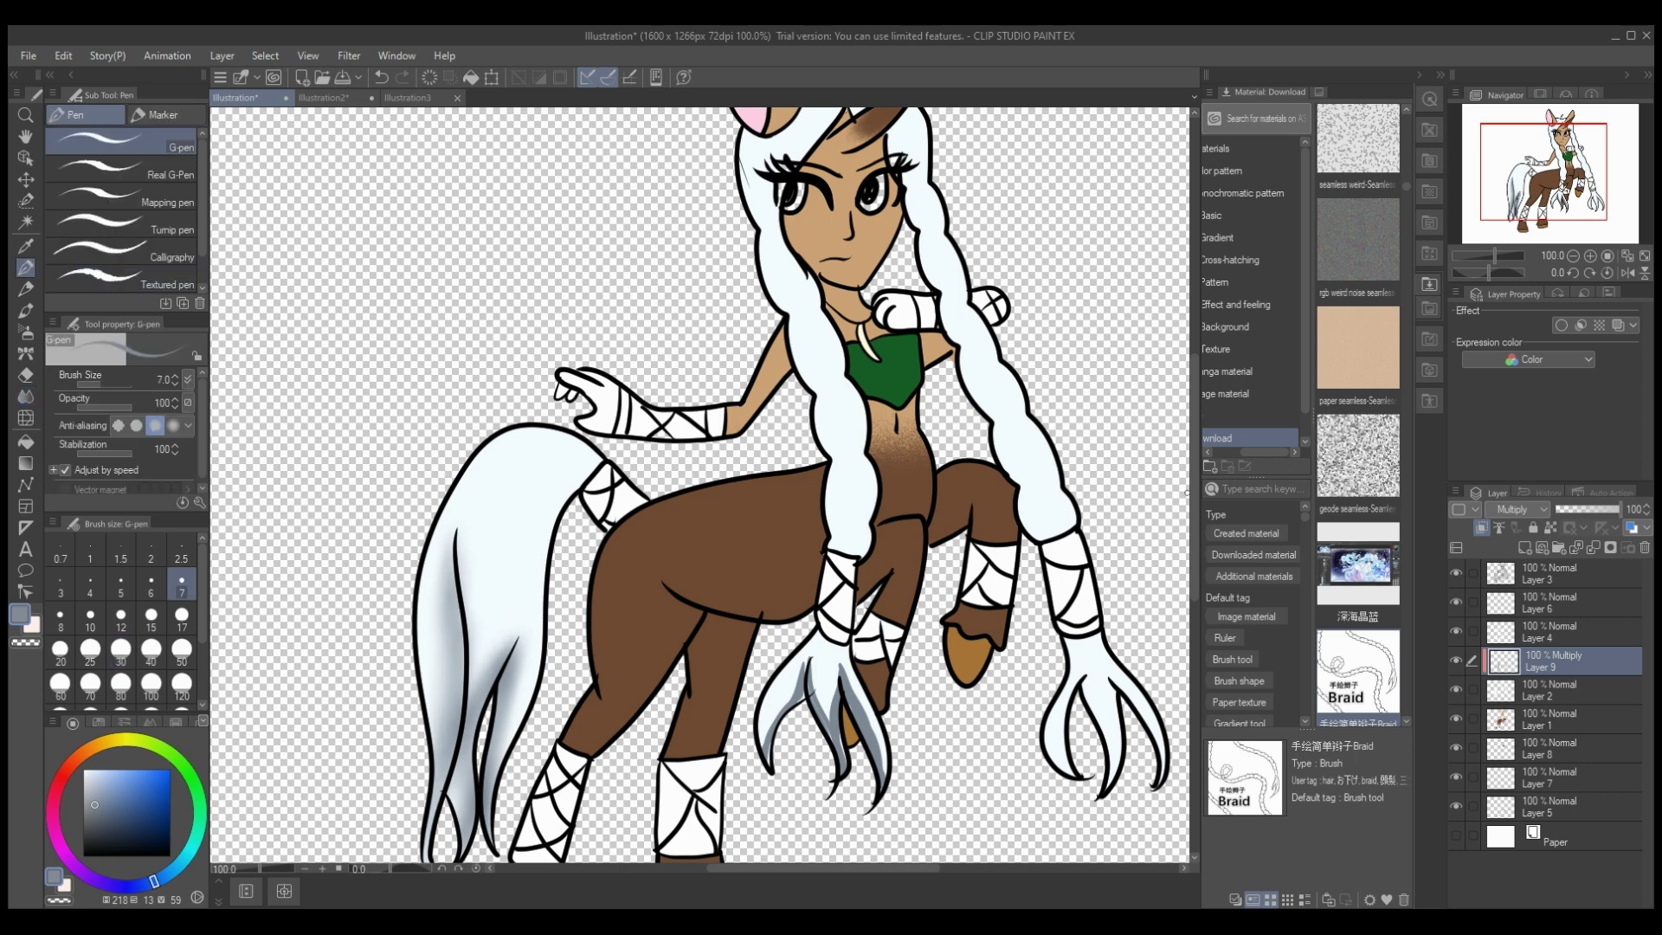
{"action": "scroll", "coordinate": [1186, 492], "scroll_direction": "down", "scroll_amount": 3}
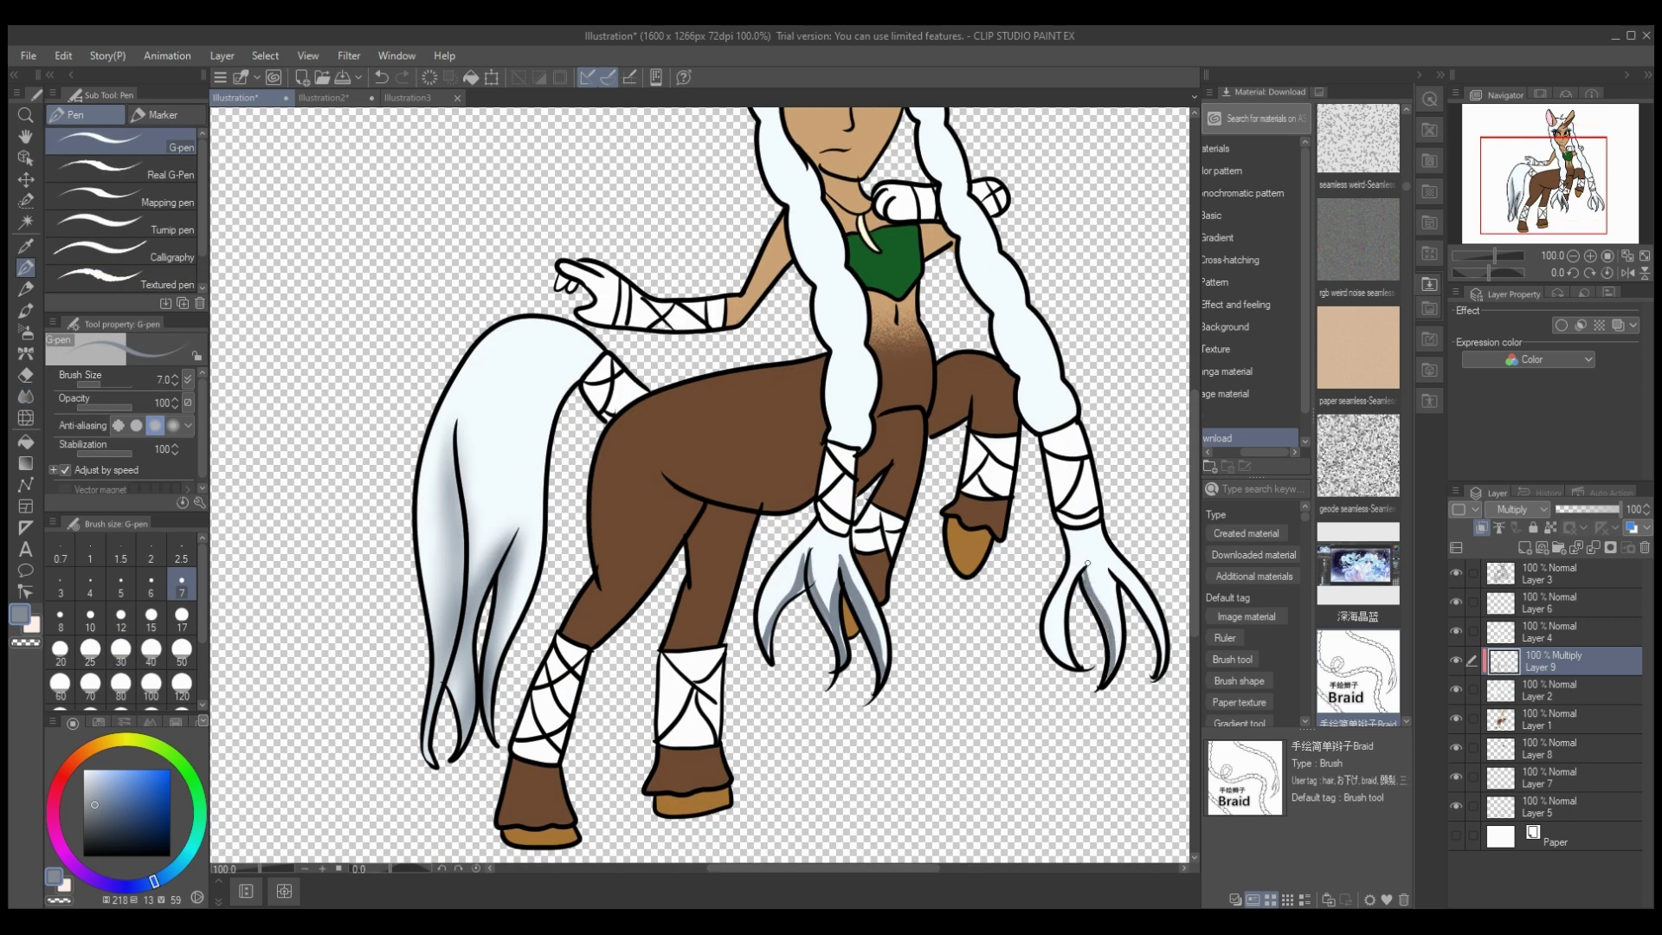
{"action": "mouse_move", "coordinate": [1073, 568]}
{"action": "left_mouse_down"}
{"action": "mouse_move", "coordinate": [1058, 667]}
{"action": "mouse_move", "coordinate": [1081, 675]}
{"action": "left_mouse_up"}
{"action": "left_click_drag", "start_coordinate": [1112, 567], "coordinate": [1156, 667]}
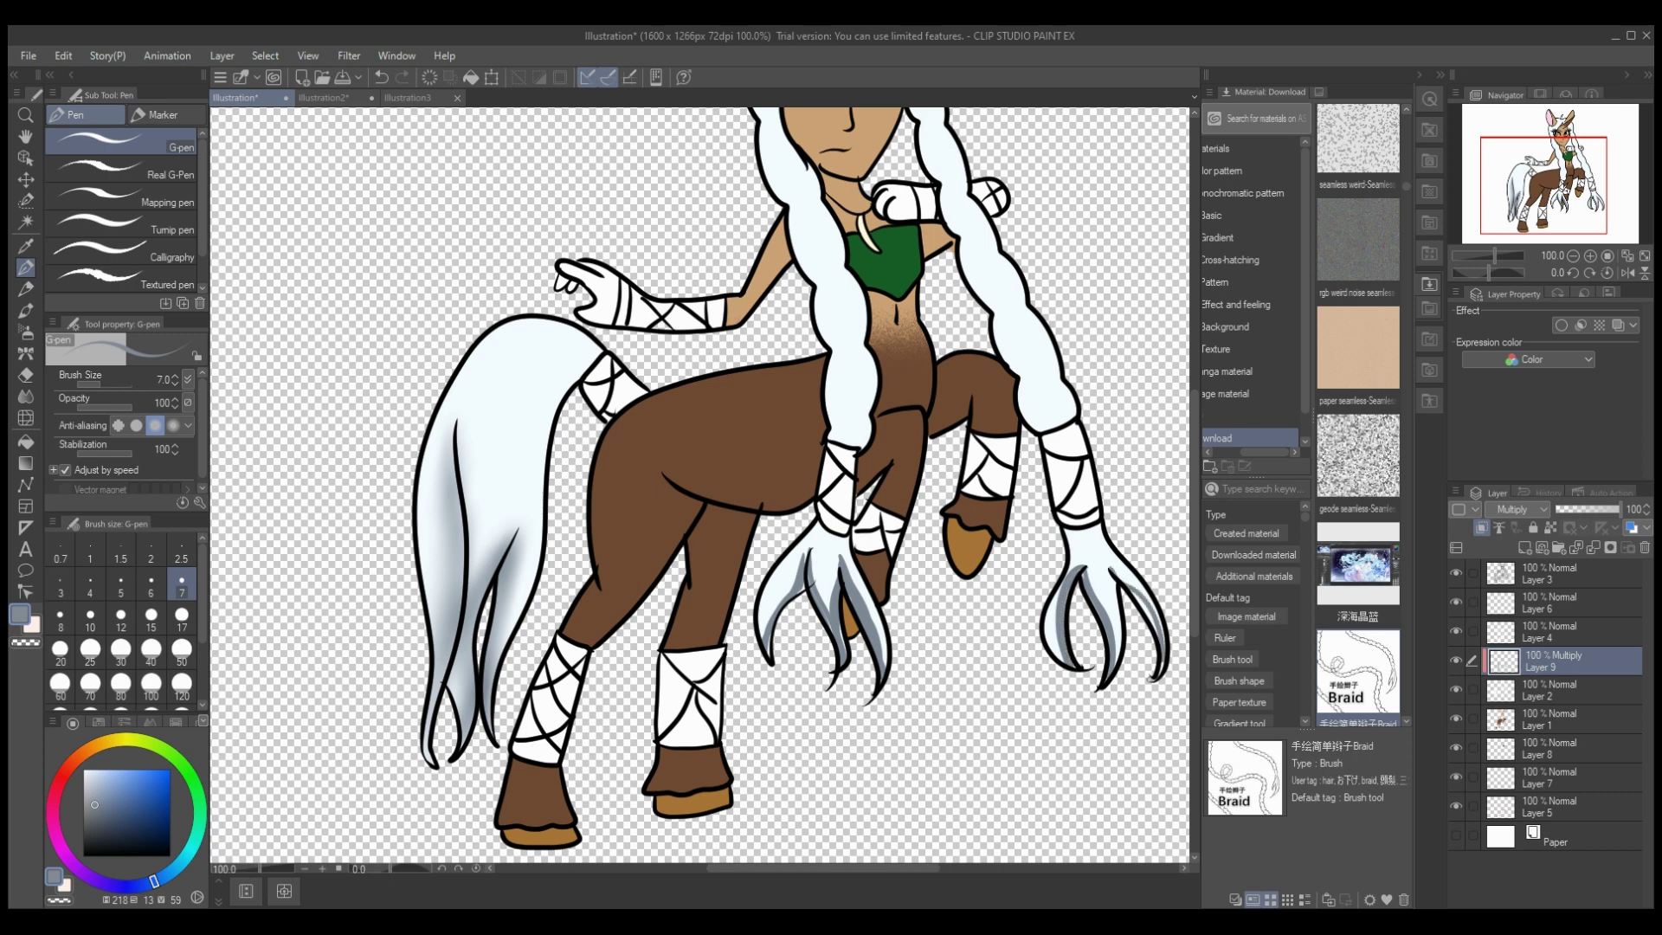
{"action": "mouse_move", "coordinate": [1107, 563]}
{"action": "left_mouse_down"}
{"action": "mouse_move", "coordinate": [1129, 590]}
{"action": "mouse_move", "coordinate": [1110, 565]}
{"action": "mouse_move", "coordinate": [1100, 674]}
{"action": "mouse_move", "coordinate": [1113, 675]}
{"action": "mouse_move", "coordinate": [1109, 567]}
{"action": "mouse_move", "coordinate": [1146, 619]}
{"action": "left_mouse_up"}
{"action": "key", "text": "j"}
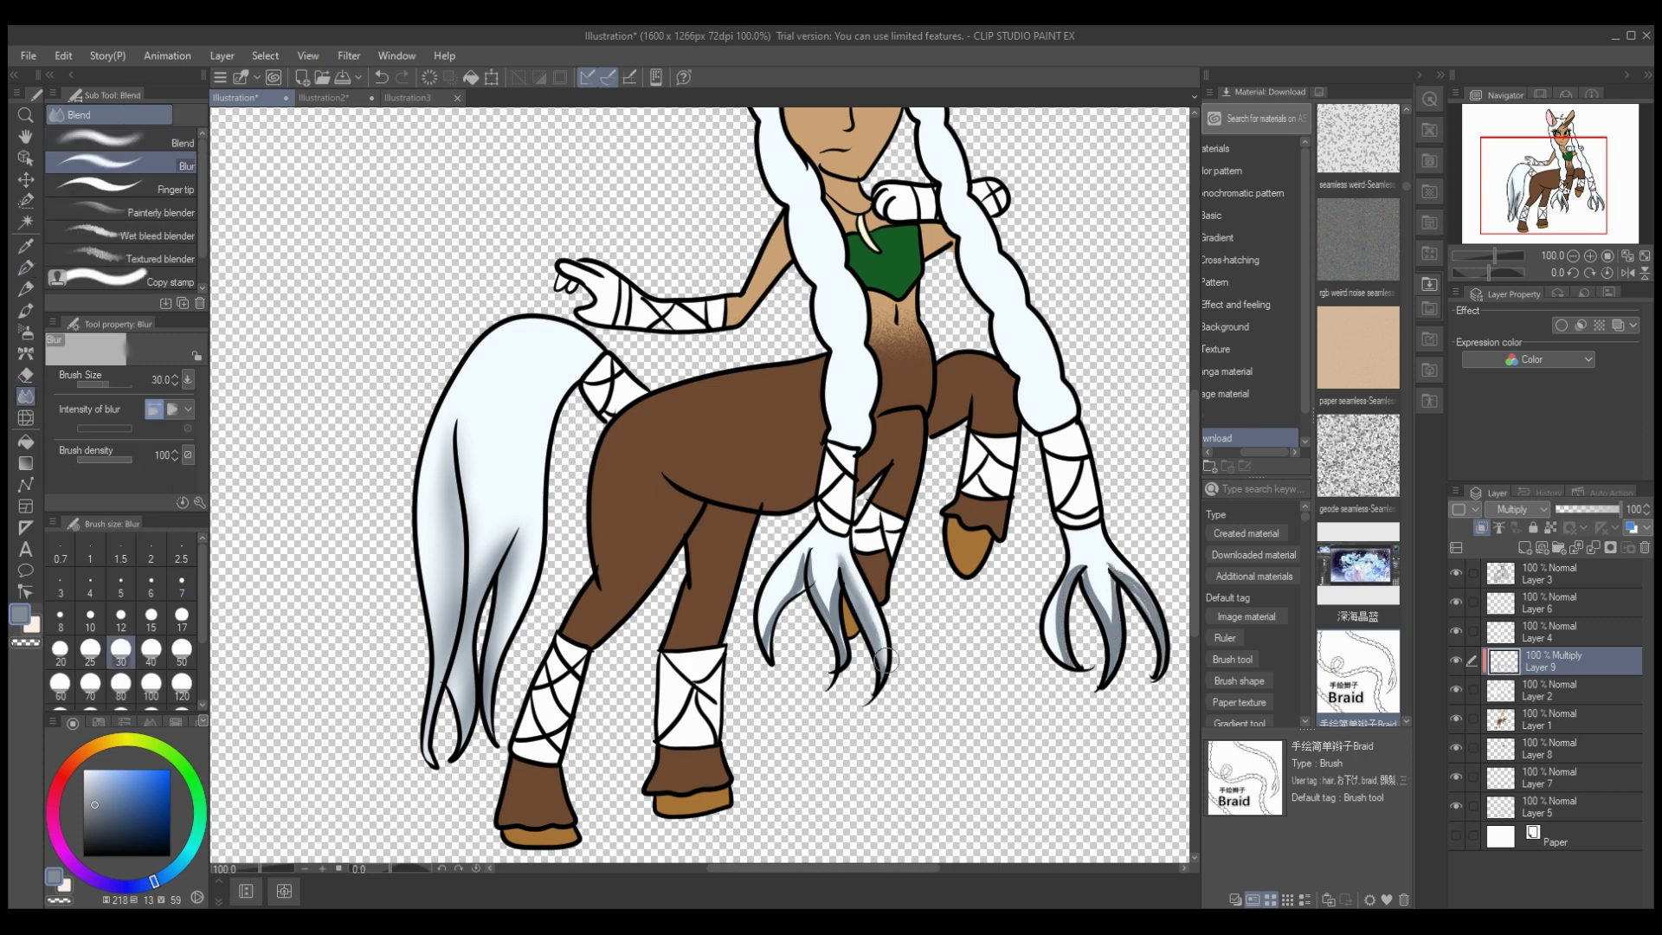
{"action": "mouse_move", "coordinate": [1052, 564]}
{"action": "left_mouse_down"}
{"action": "mouse_move", "coordinate": [1140, 652]}
{"action": "mouse_move", "coordinate": [1110, 561]}
{"action": "mouse_move", "coordinate": [1074, 572]}
{"action": "mouse_move", "coordinate": [1137, 542]}
{"action": "mouse_move", "coordinate": [1139, 582]}
{"action": "left_mouse_up"}
{"action": "key", "text": "p"}
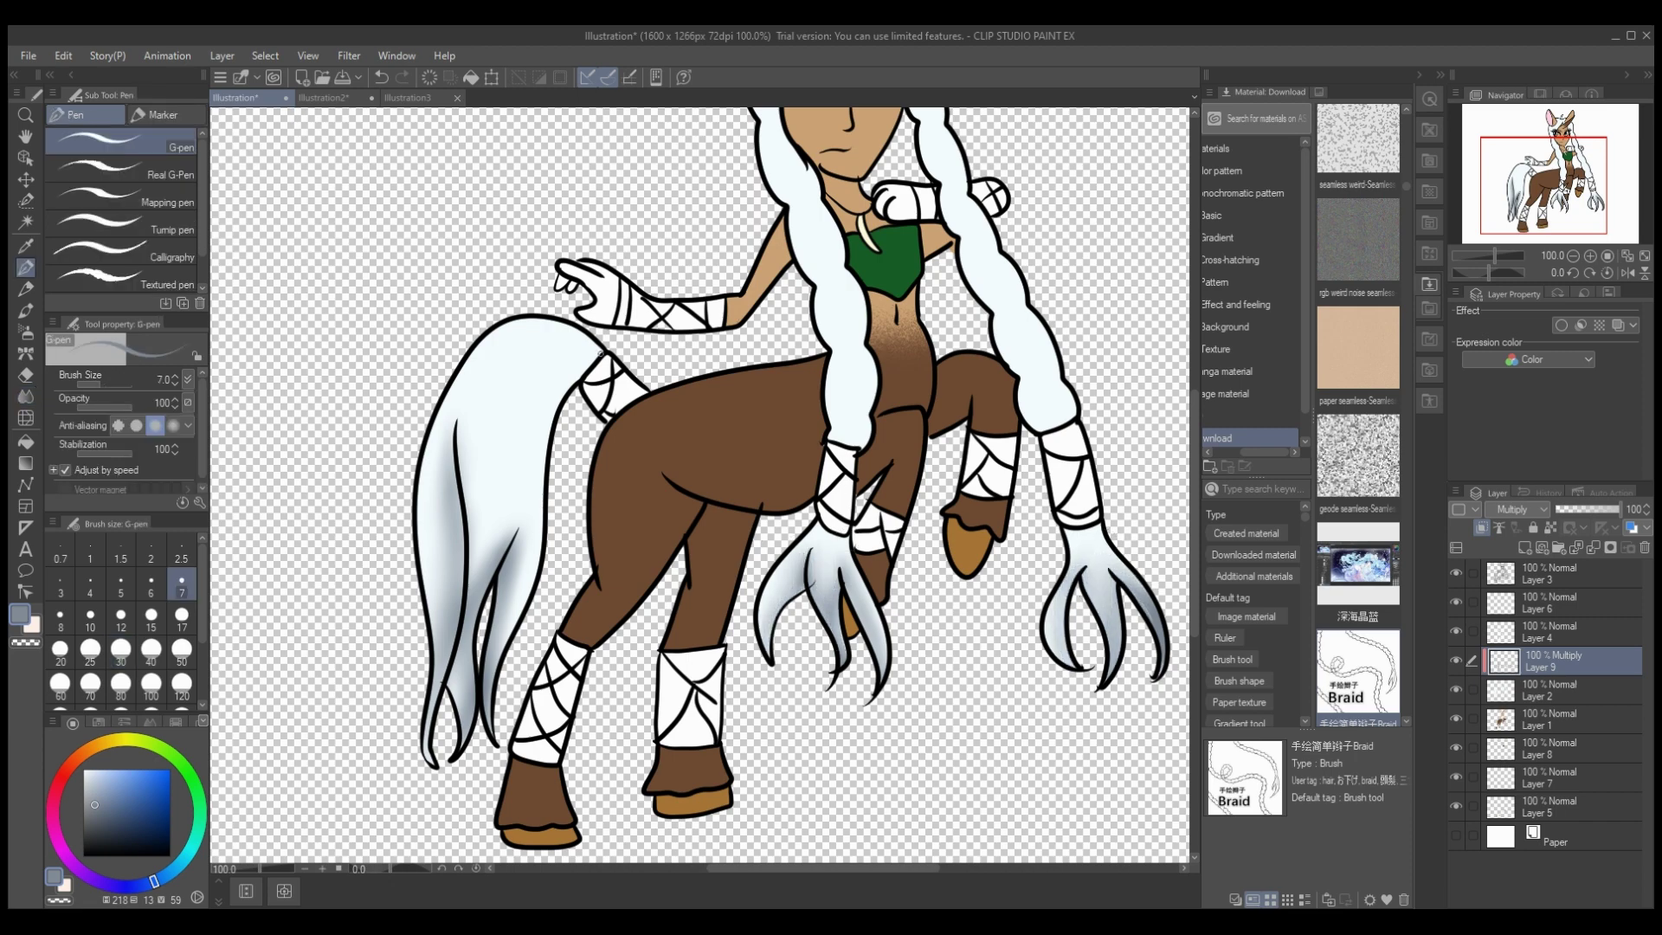
Step: Draw wavy shadow boundary lines down the length of both braids with the G-pen
{"action": "scroll", "coordinate": [364, 334], "scroll_direction": "up", "scroll_amount": 2}
{"action": "scroll", "coordinate": [699, 485], "scroll_direction": "up", "scroll_amount": 3}
{"action": "mouse_move", "coordinate": [908, 152]}
{"action": "left_mouse_down"}
{"action": "mouse_move", "coordinate": [968, 382]}
{"action": "mouse_move", "coordinate": [1005, 423]}
{"action": "mouse_move", "coordinate": [1064, 582]}
{"action": "left_mouse_up"}
{"action": "mouse_move", "coordinate": [769, 190]}
{"action": "left_mouse_down"}
{"action": "mouse_move", "coordinate": [792, 354]}
{"action": "mouse_move", "coordinate": [829, 438]}
{"action": "mouse_move", "coordinate": [821, 567]}
{"action": "left_mouse_up"}
{"action": "left_click", "coordinate": [26, 442]}
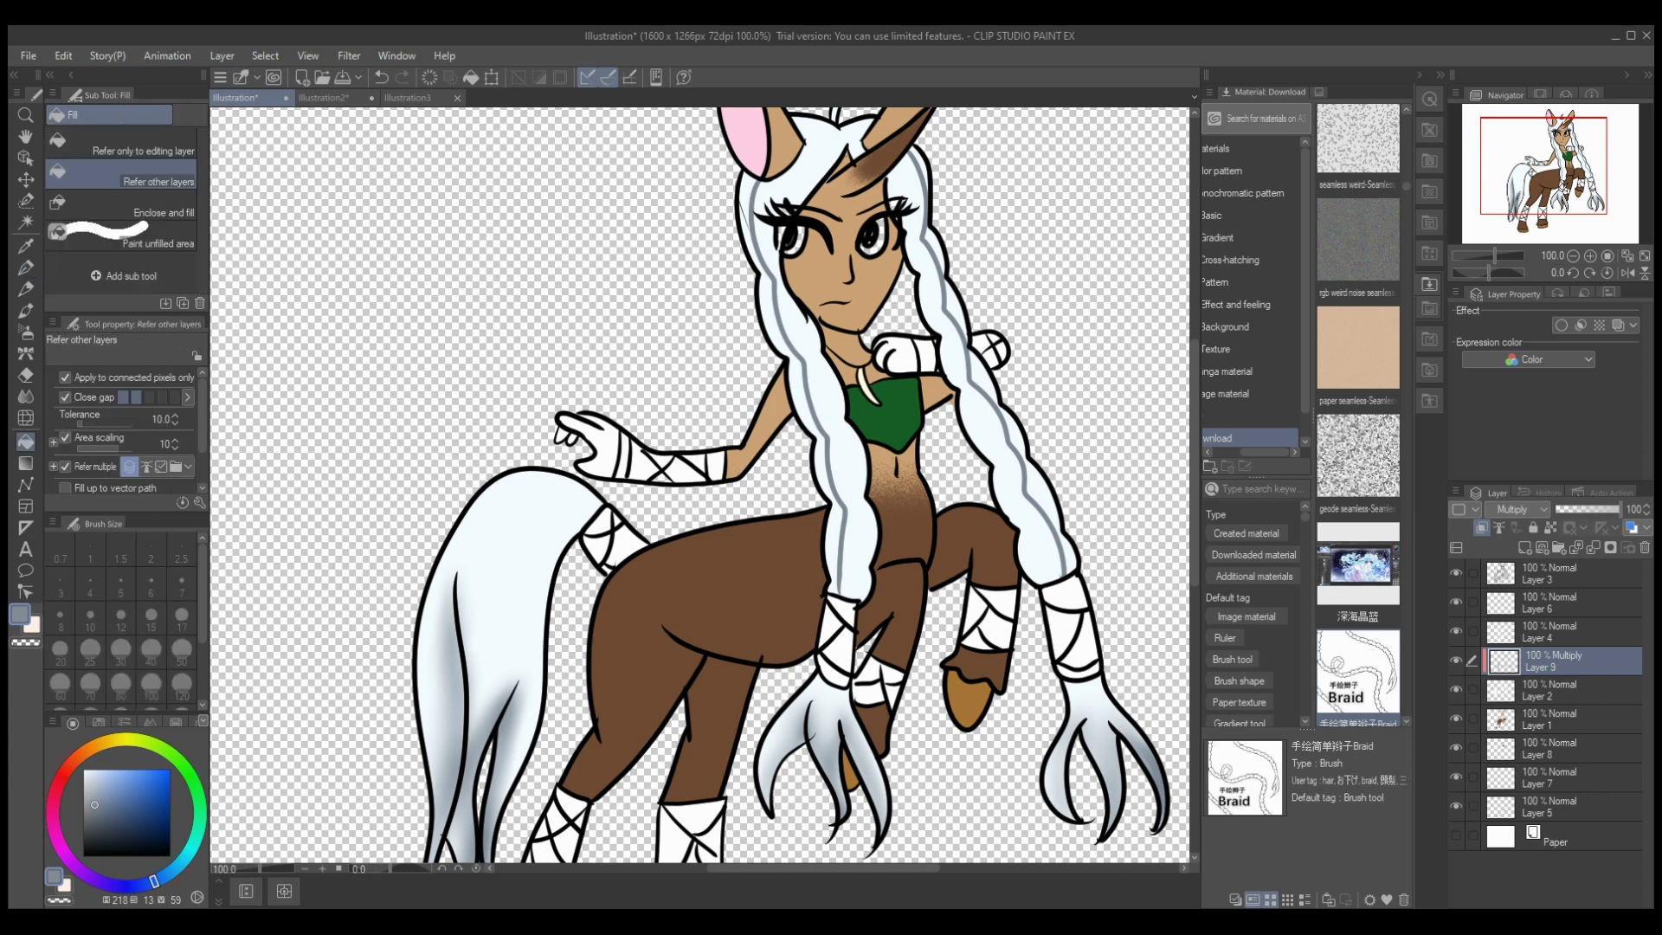
Step: Fill the shadow side of both braids with blue-grey, segment by segment
{"action": "left_click", "coordinate": [798, 381]}
{"action": "left_click", "coordinate": [746, 198]}
{"action": "left_click", "coordinate": [980, 376]}
{"action": "left_click", "coordinate": [935, 252]}
{"action": "left_click", "coordinate": [922, 170]}
{"action": "left_click", "coordinate": [956, 311]}
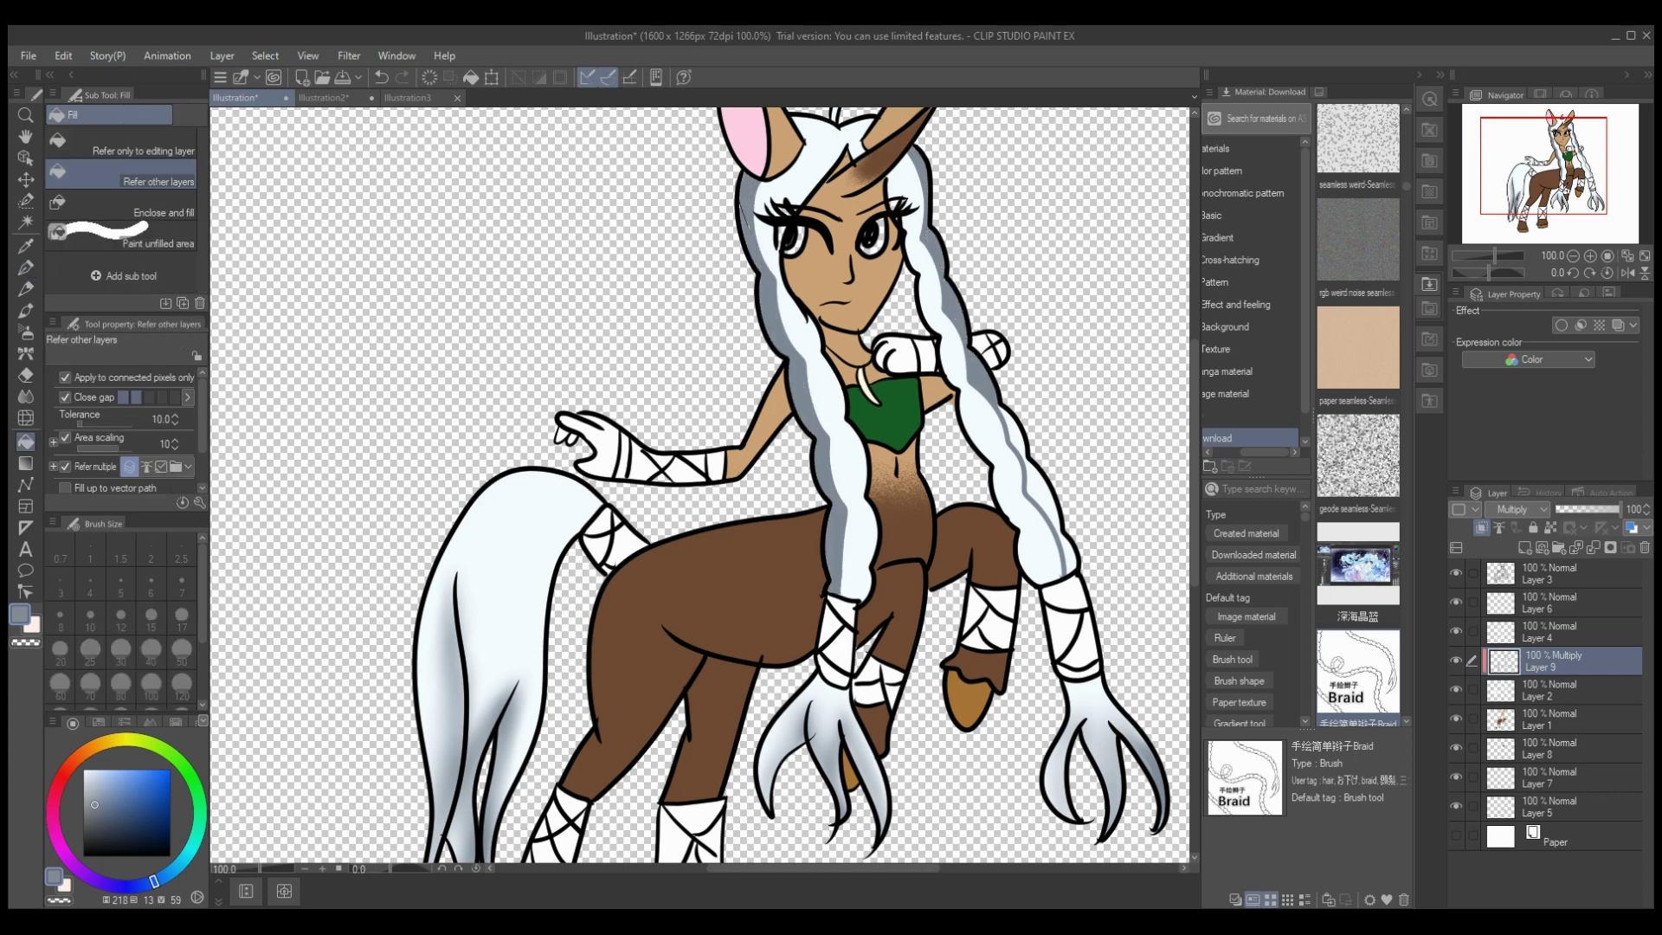
{"action": "left_click", "coordinate": [1014, 437]}
{"action": "left_click", "coordinate": [1047, 503]}
{"action": "left_click", "coordinate": [1069, 556]}
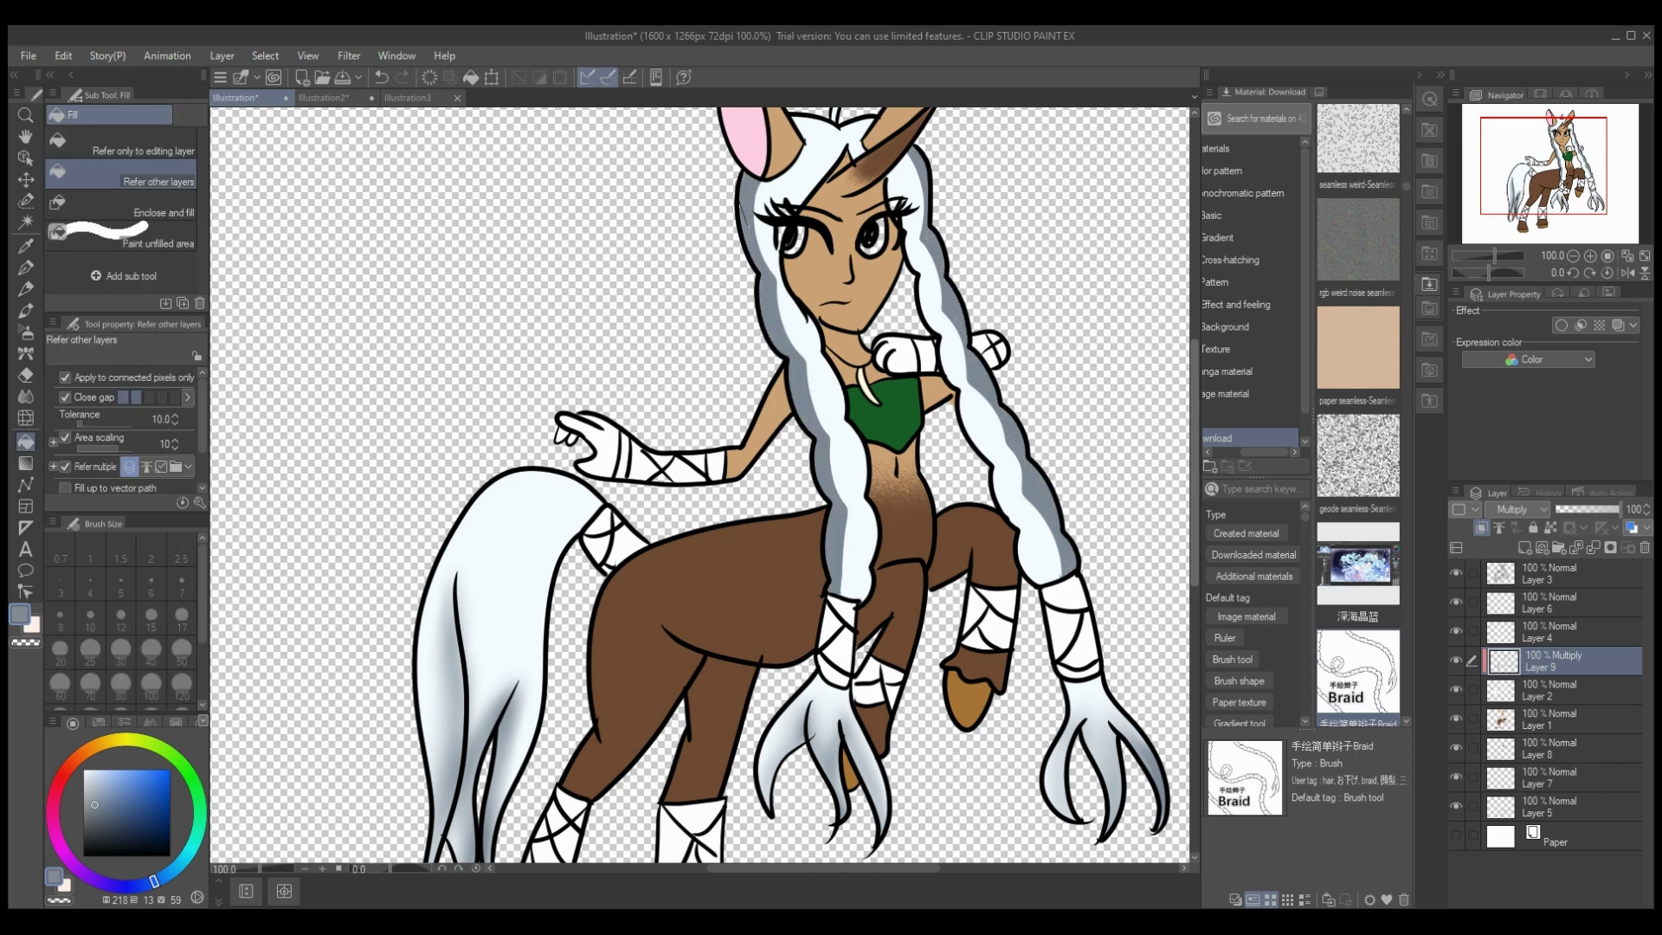
Step: Blur the shadow edges along both braids from the head down to the wraps
{"action": "left_click", "coordinate": [26, 395]}
{"action": "mouse_move", "coordinate": [844, 588]}
{"action": "left_mouse_down"}
{"action": "mouse_move", "coordinate": [834, 437]}
{"action": "mouse_move", "coordinate": [761, 151]}
{"action": "left_mouse_up"}
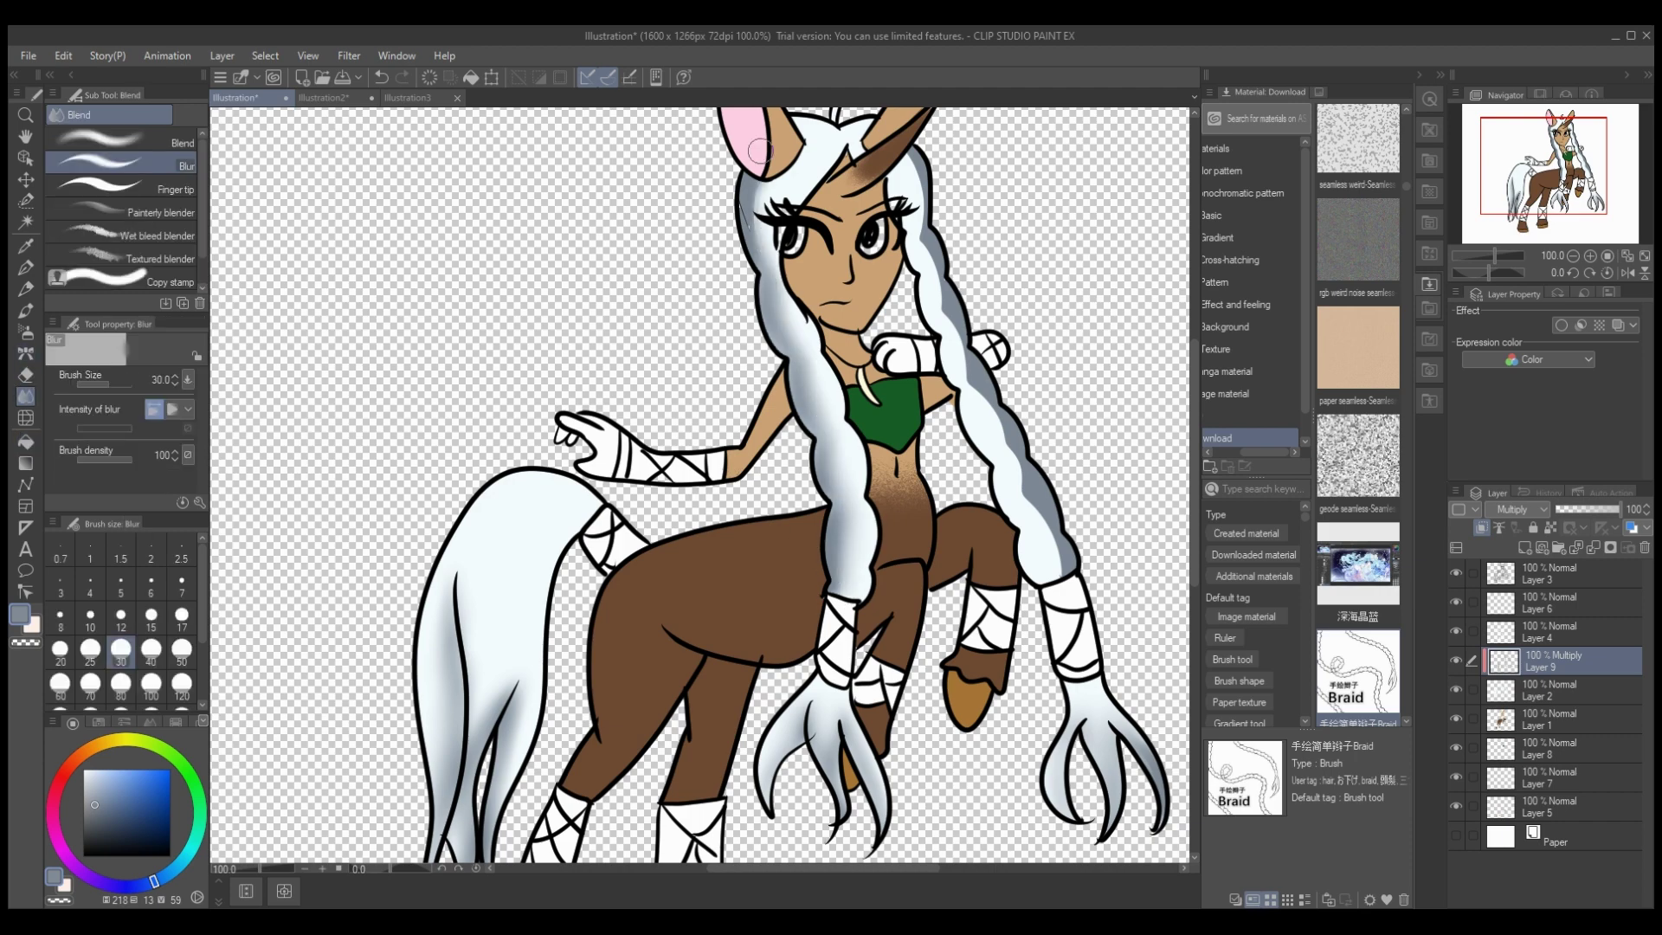
{"action": "mouse_move", "coordinate": [920, 145]}
{"action": "left_mouse_down"}
{"action": "mouse_move", "coordinate": [939, 286]}
{"action": "mouse_move", "coordinate": [1066, 571]}
{"action": "left_mouse_up"}
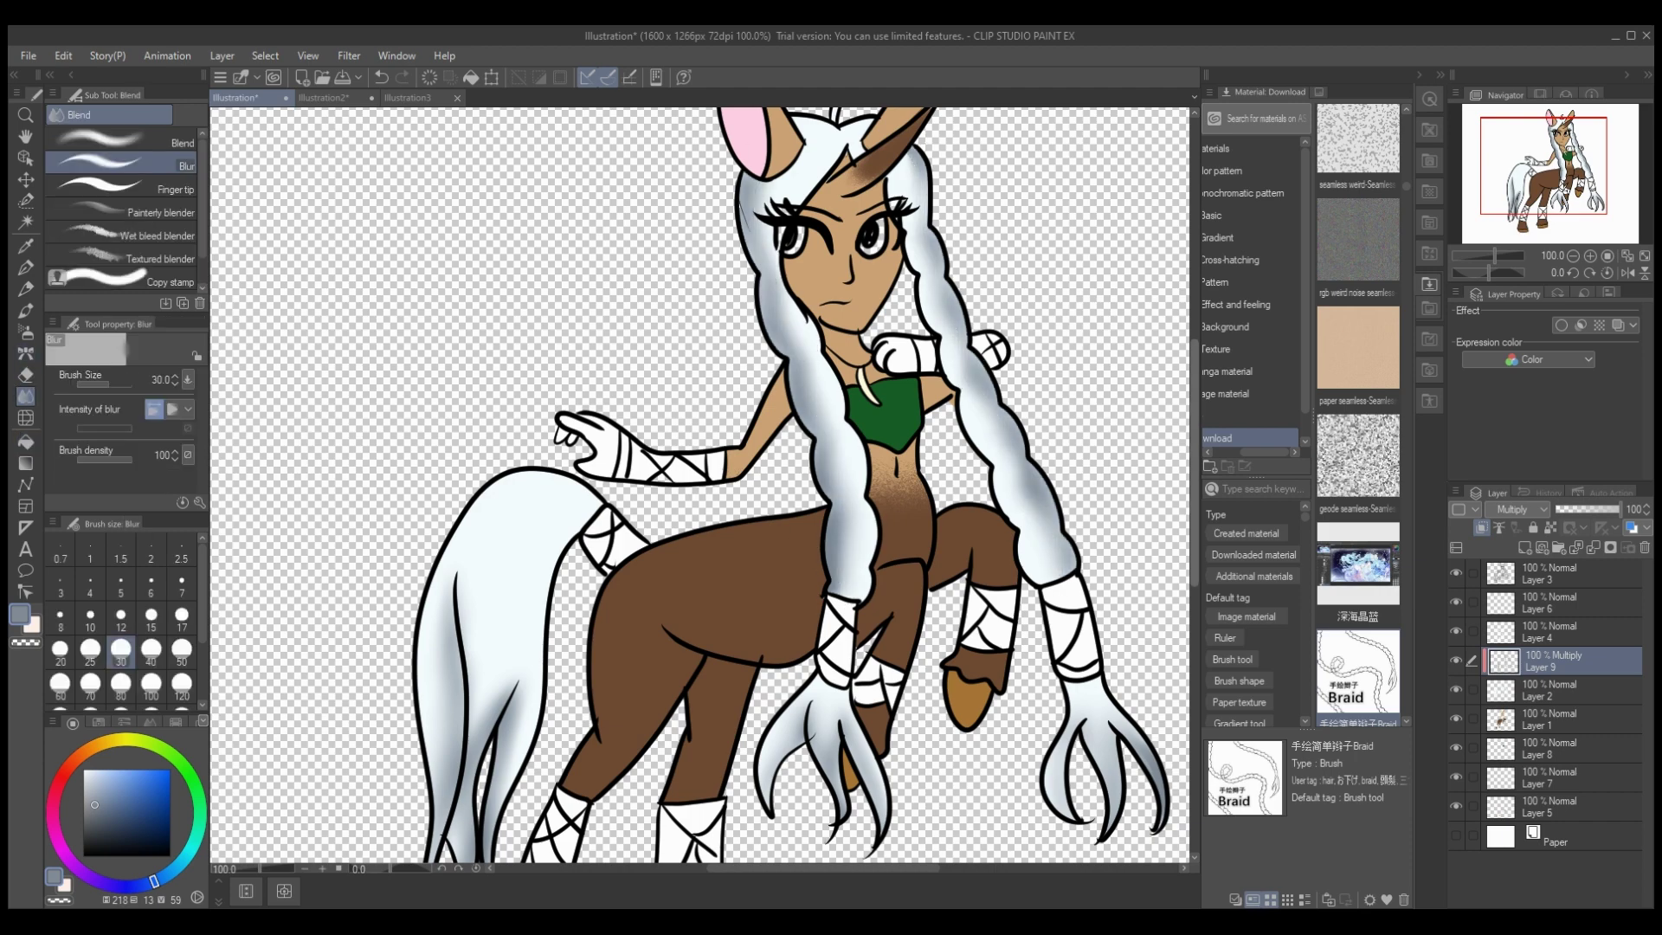
Step: Lower the opacity of the Multiply shading layer and merge it into Layer 2
{"action": "scroll", "coordinate": [1089, 483], "scroll_direction": "down", "scroll_amount": 5}
{"action": "scroll", "coordinate": [1089, 483], "scroll_direction": "up", "scroll_amount": 6}
{"action": "scroll", "coordinate": [1089, 483], "scroll_direction": "down", "scroll_amount": 1}
{"action": "scroll", "coordinate": [1089, 483], "scroll_direction": "down", "scroll_amount": 3}
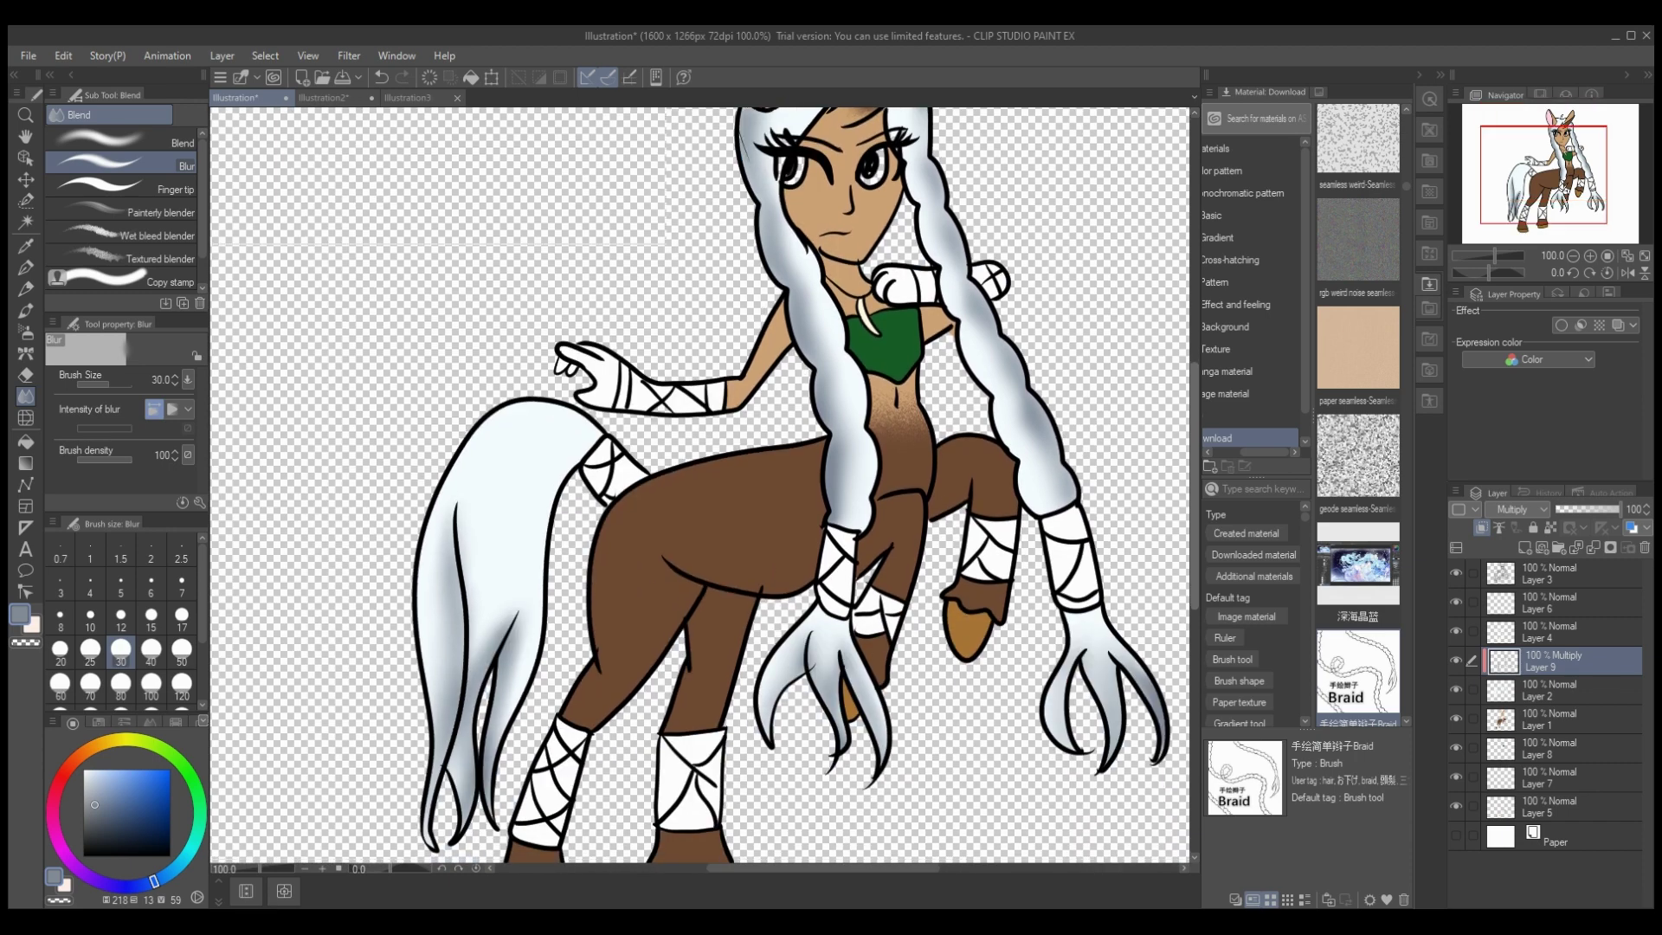
{"action": "left_click", "coordinate": [1599, 509]}
{"action": "left_click", "coordinate": [1594, 547]}
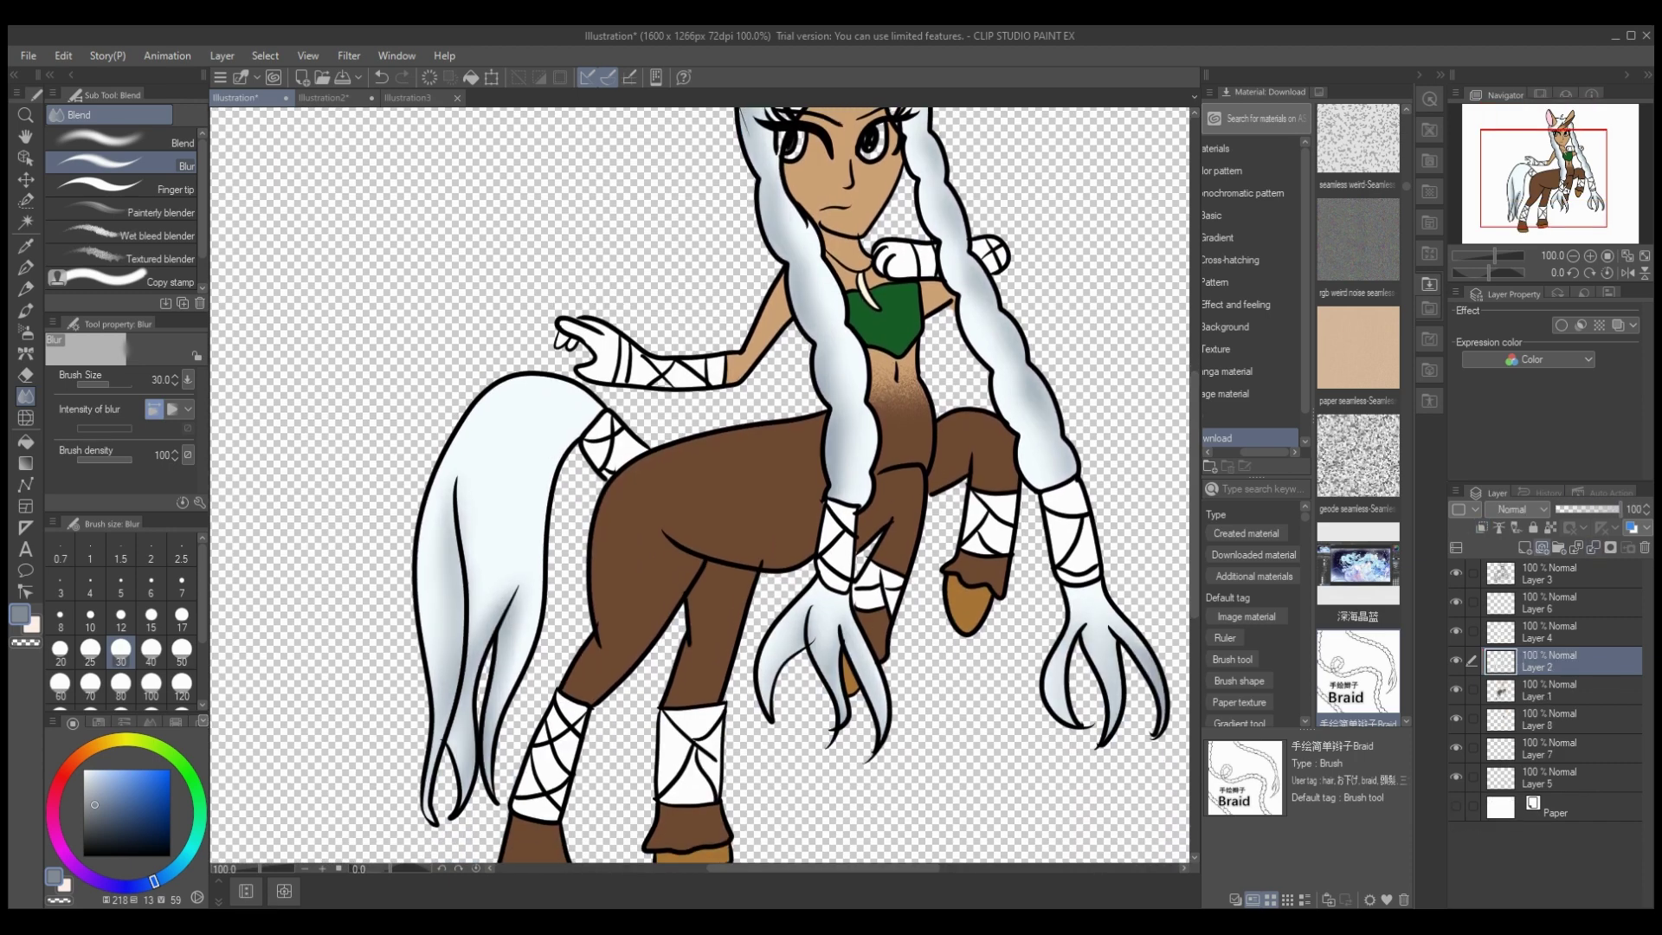
Step: Clean up the line art beside the eye over the hair on Layer 3 with the Hard eraser at size 7
{"action": "left_click", "coordinate": [1539, 574]}
{"action": "left_click", "coordinate": [26, 375]}
{"action": "scroll", "coordinate": [749, 333], "scroll_direction": "up", "scroll_amount": 3}
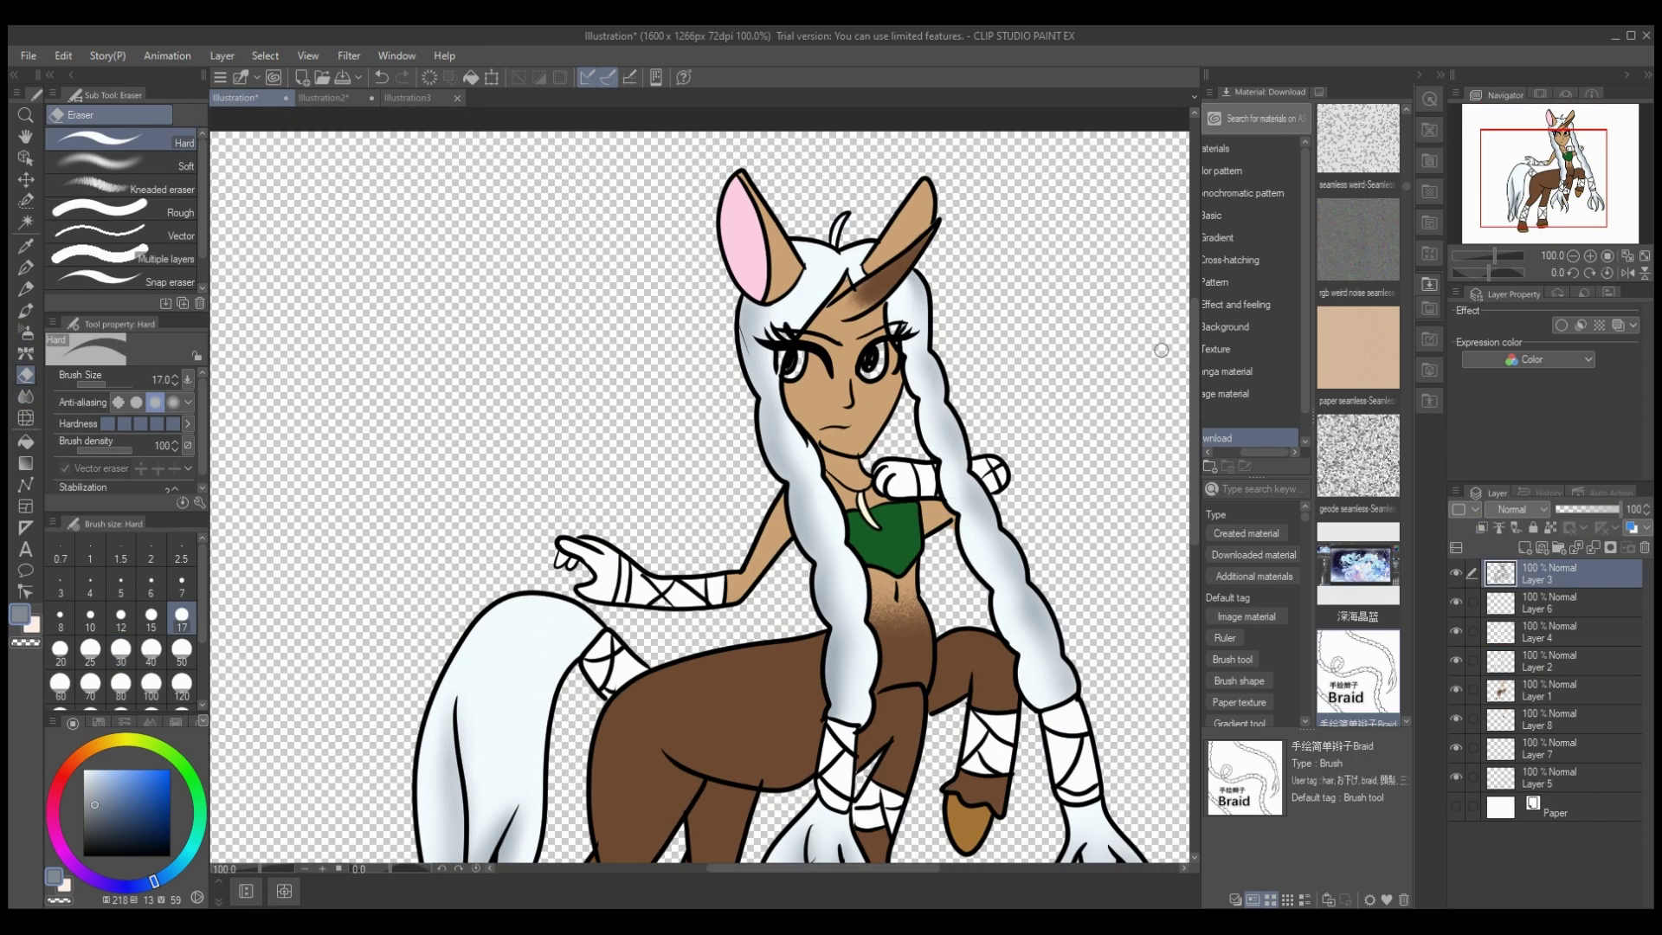
{"action": "key", "text": "ctrl+plus"}
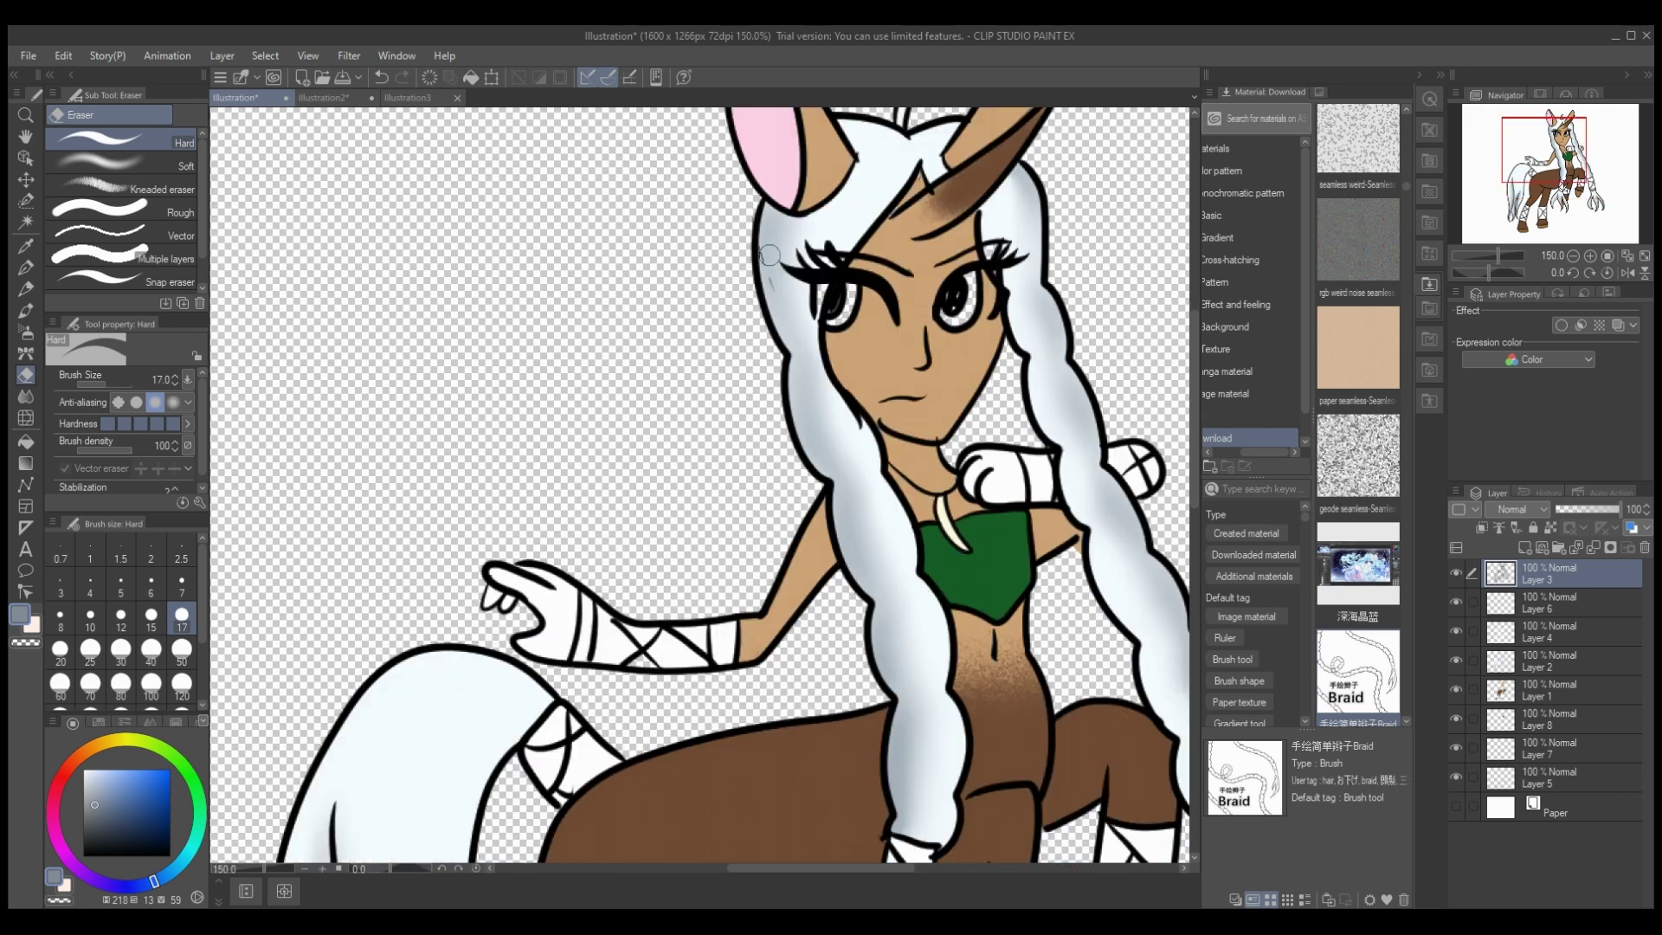
{"action": "left_click", "coordinate": [181, 585]}
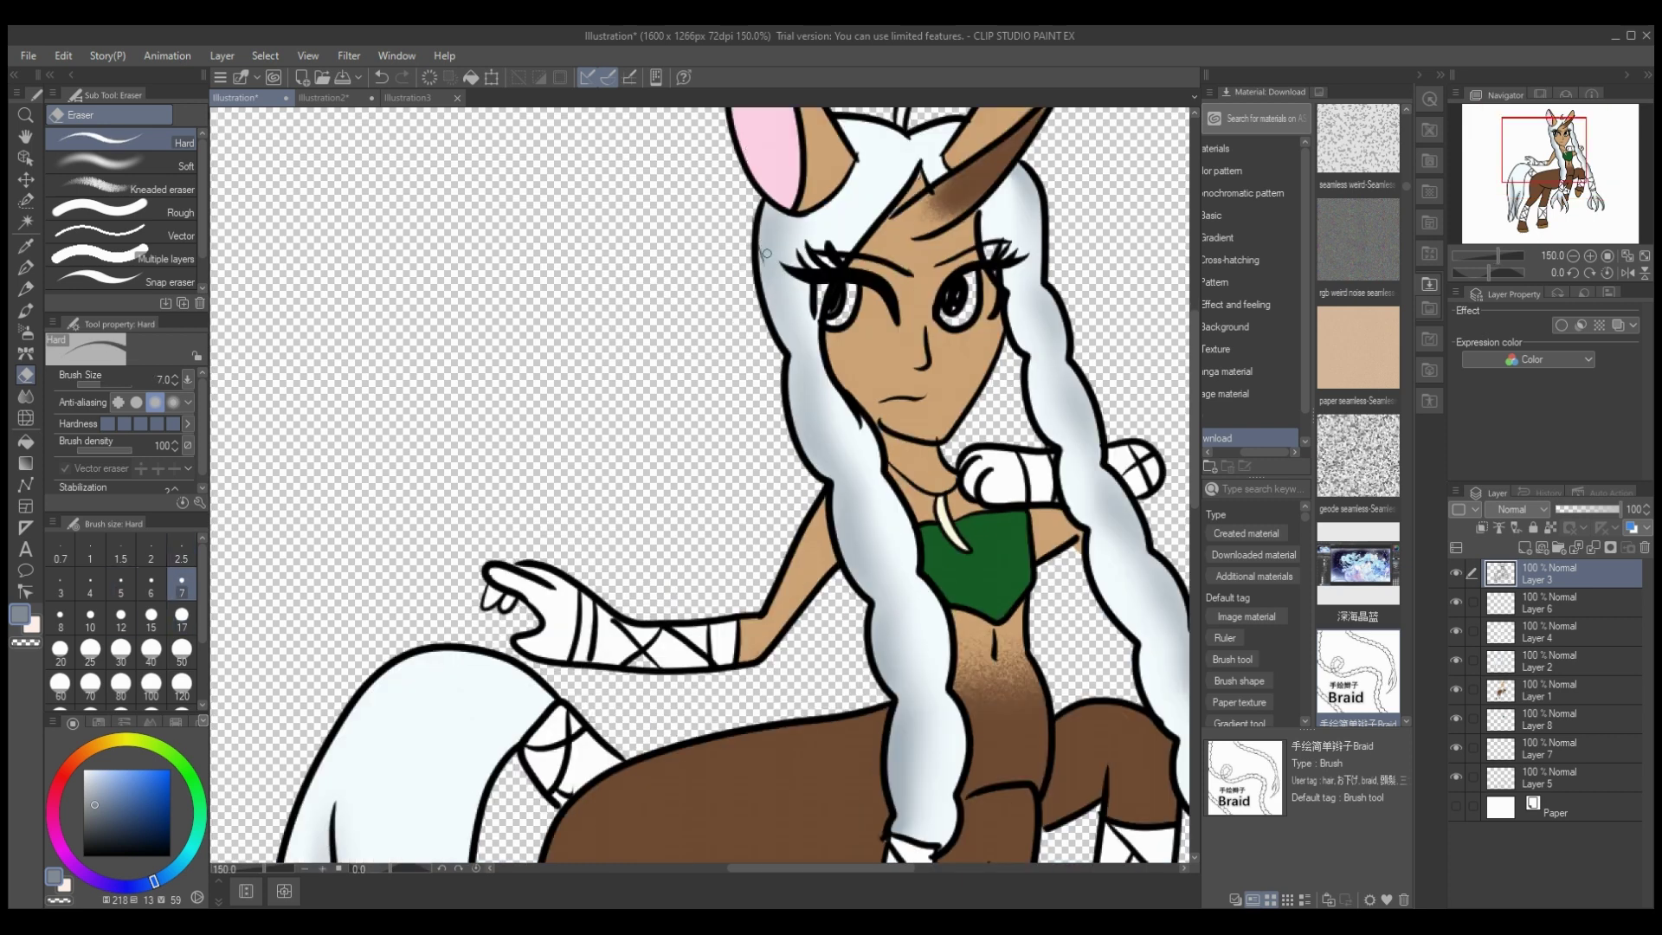
{"action": "left_click_drag", "start_coordinate": [818, 289], "coordinate": [810, 318]}
Step: Sample the hair color on Layer 2 and touch up the gaps around the eyelashes with Fill and Blur
{"action": "left_click", "coordinate": [1558, 662]}
{"action": "left_click", "coordinate": [26, 246]}
{"action": "left_click", "coordinate": [805, 234]}
{"action": "left_click", "coordinate": [26, 441]}
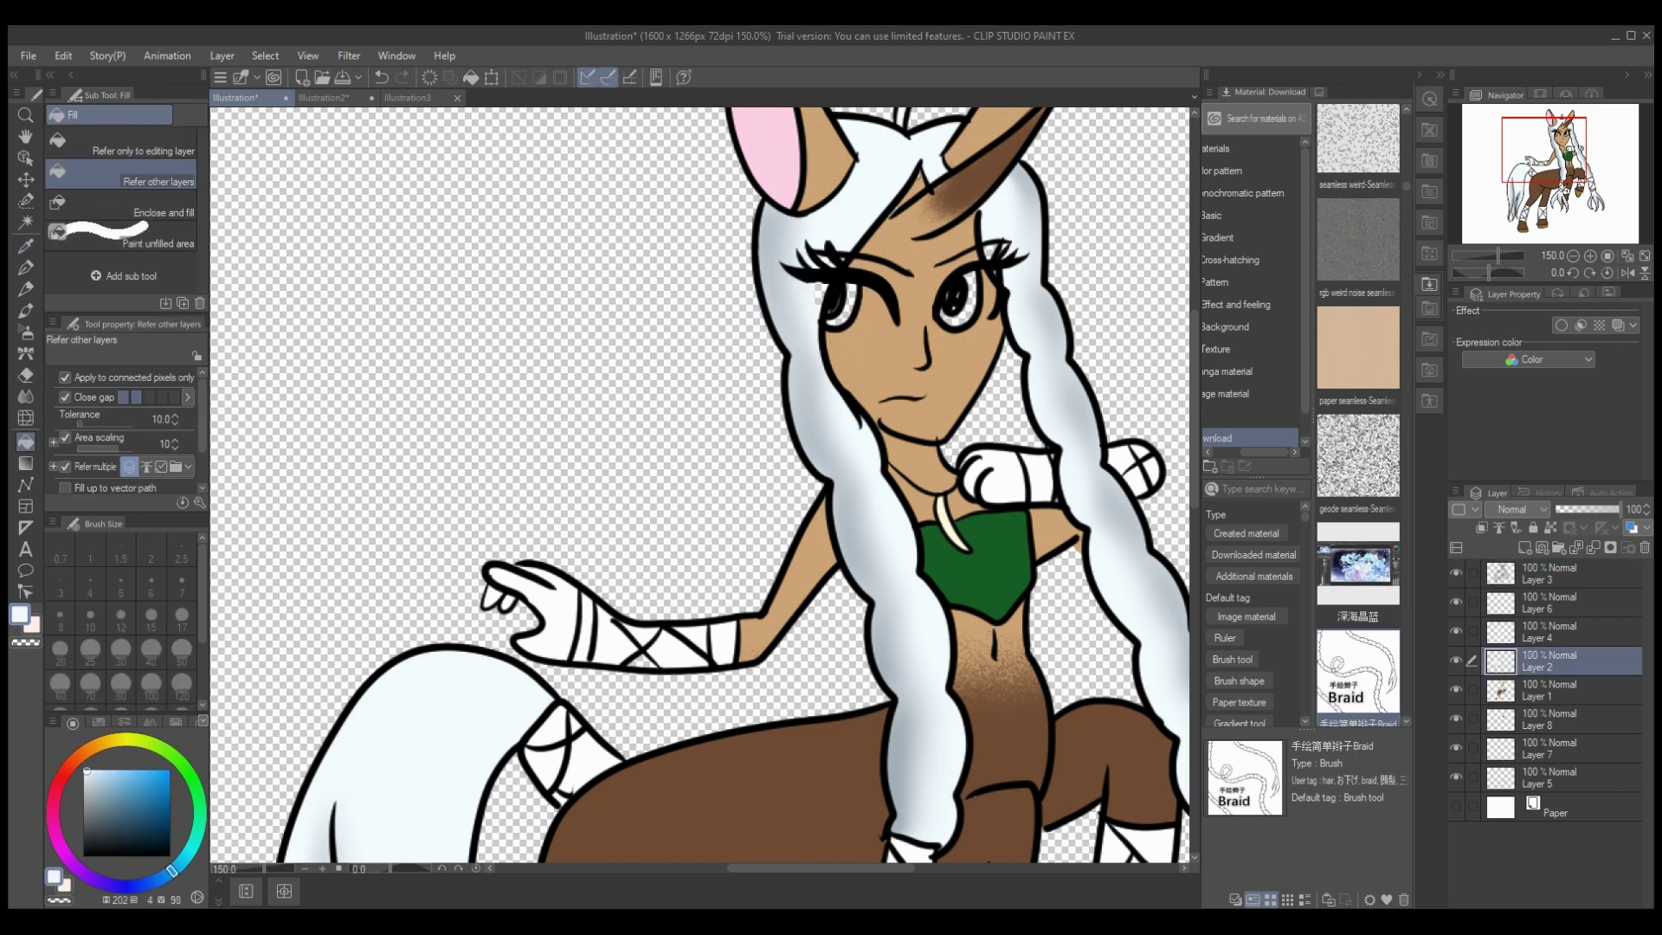
{"action": "left_click", "coordinate": [26, 395]}
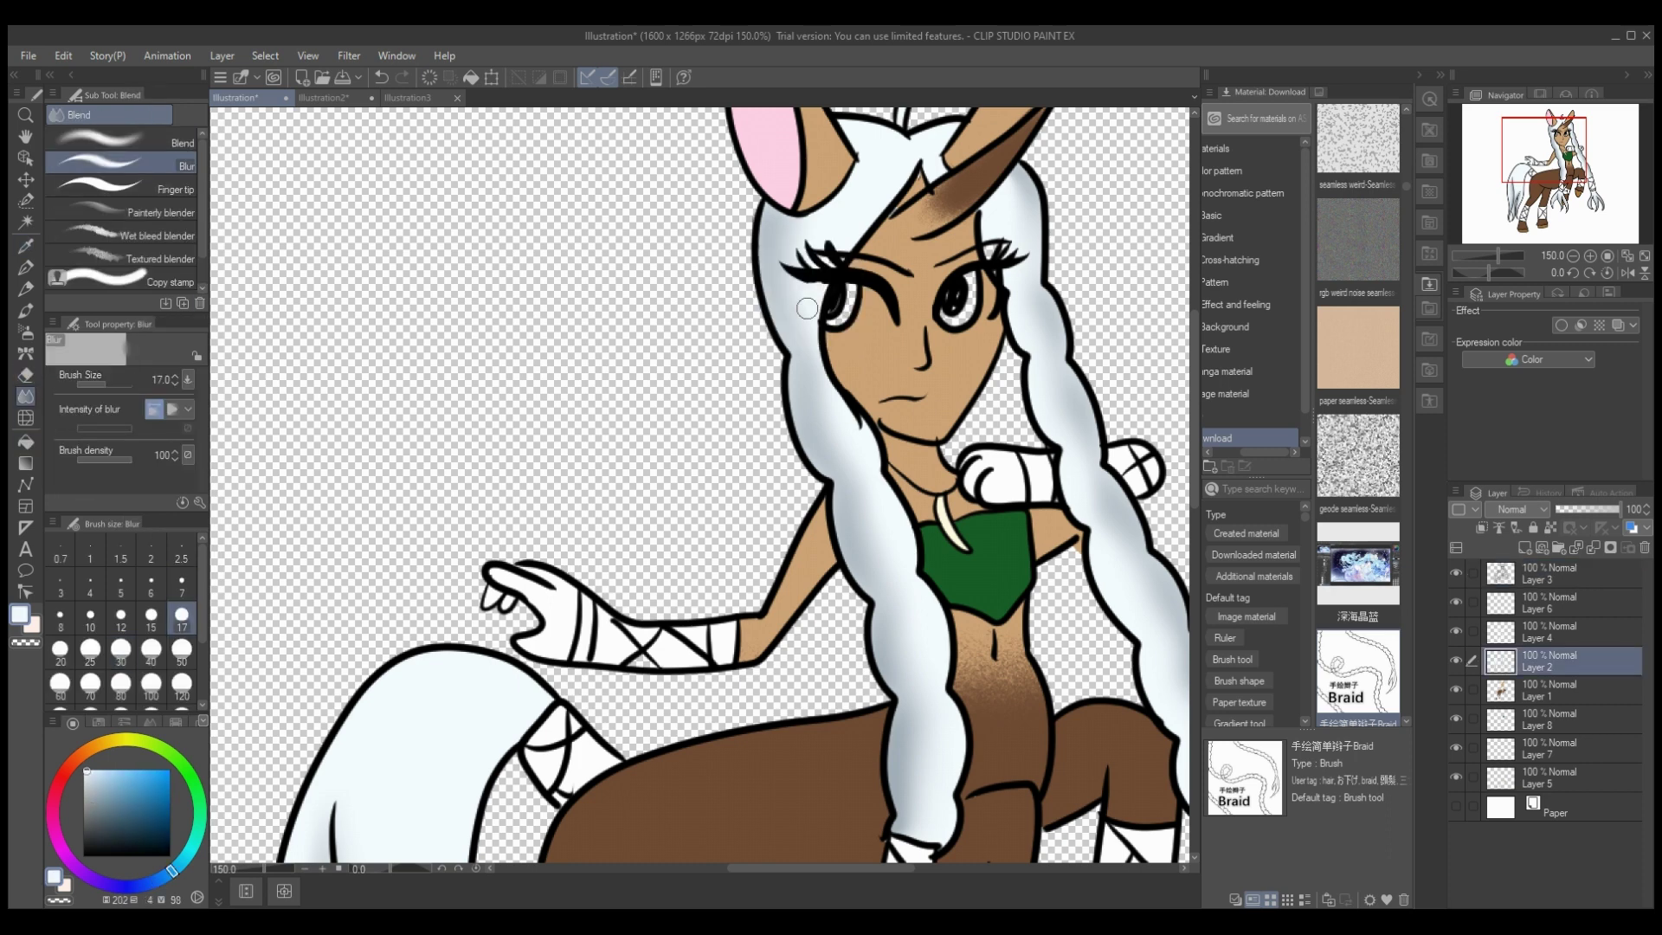
{"action": "key", "text": "i"}
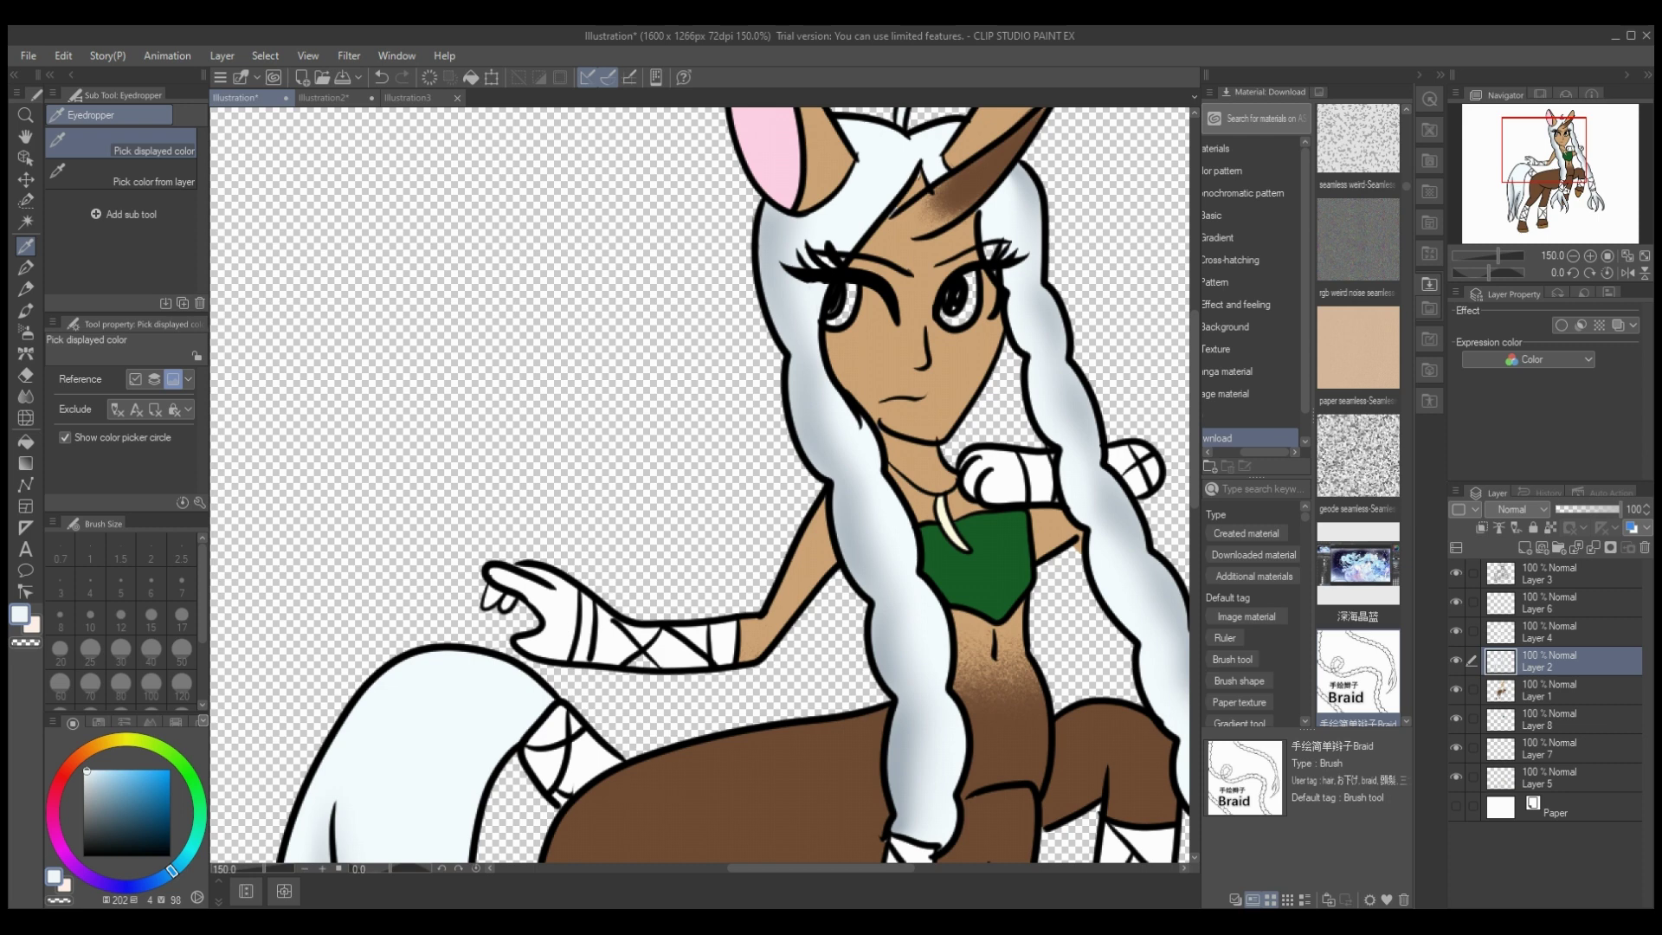
{"action": "left_click", "coordinate": [989, 236]}
{"action": "key", "text": "g"}
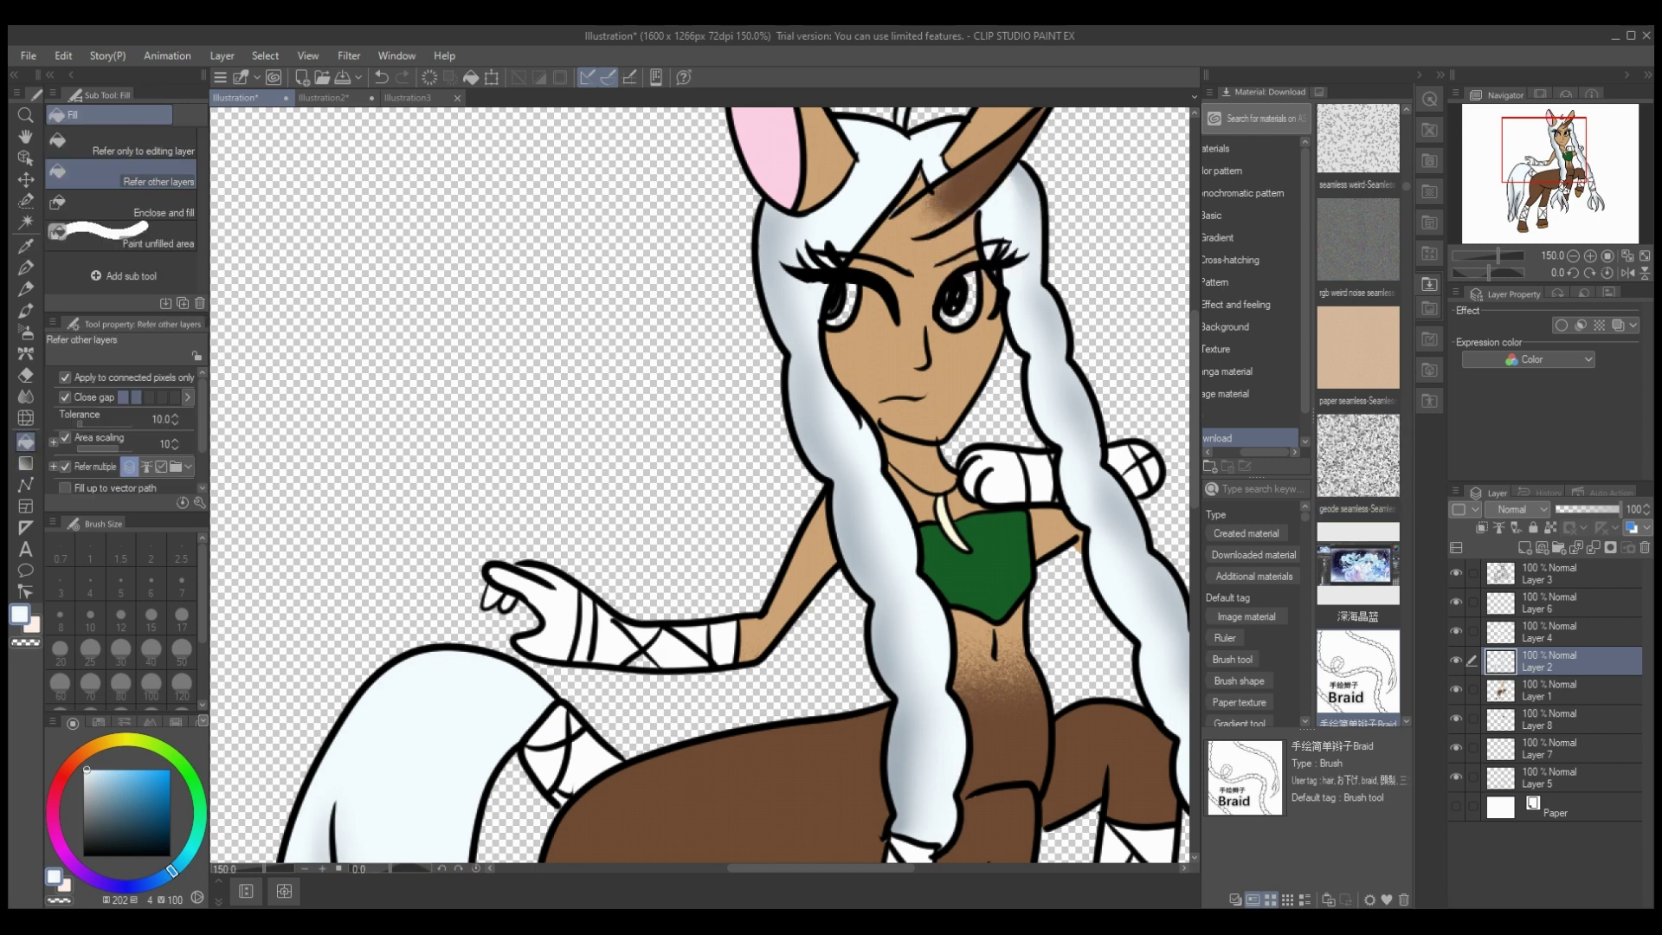
Step: Redraw the outer eyelashes of both eyes in black on Layer 3 with the size 7 G-pen
{"action": "left_click", "coordinate": [170, 856]}
{"action": "left_click", "coordinate": [26, 267]}
{"action": "left_click", "coordinate": [1558, 574]}
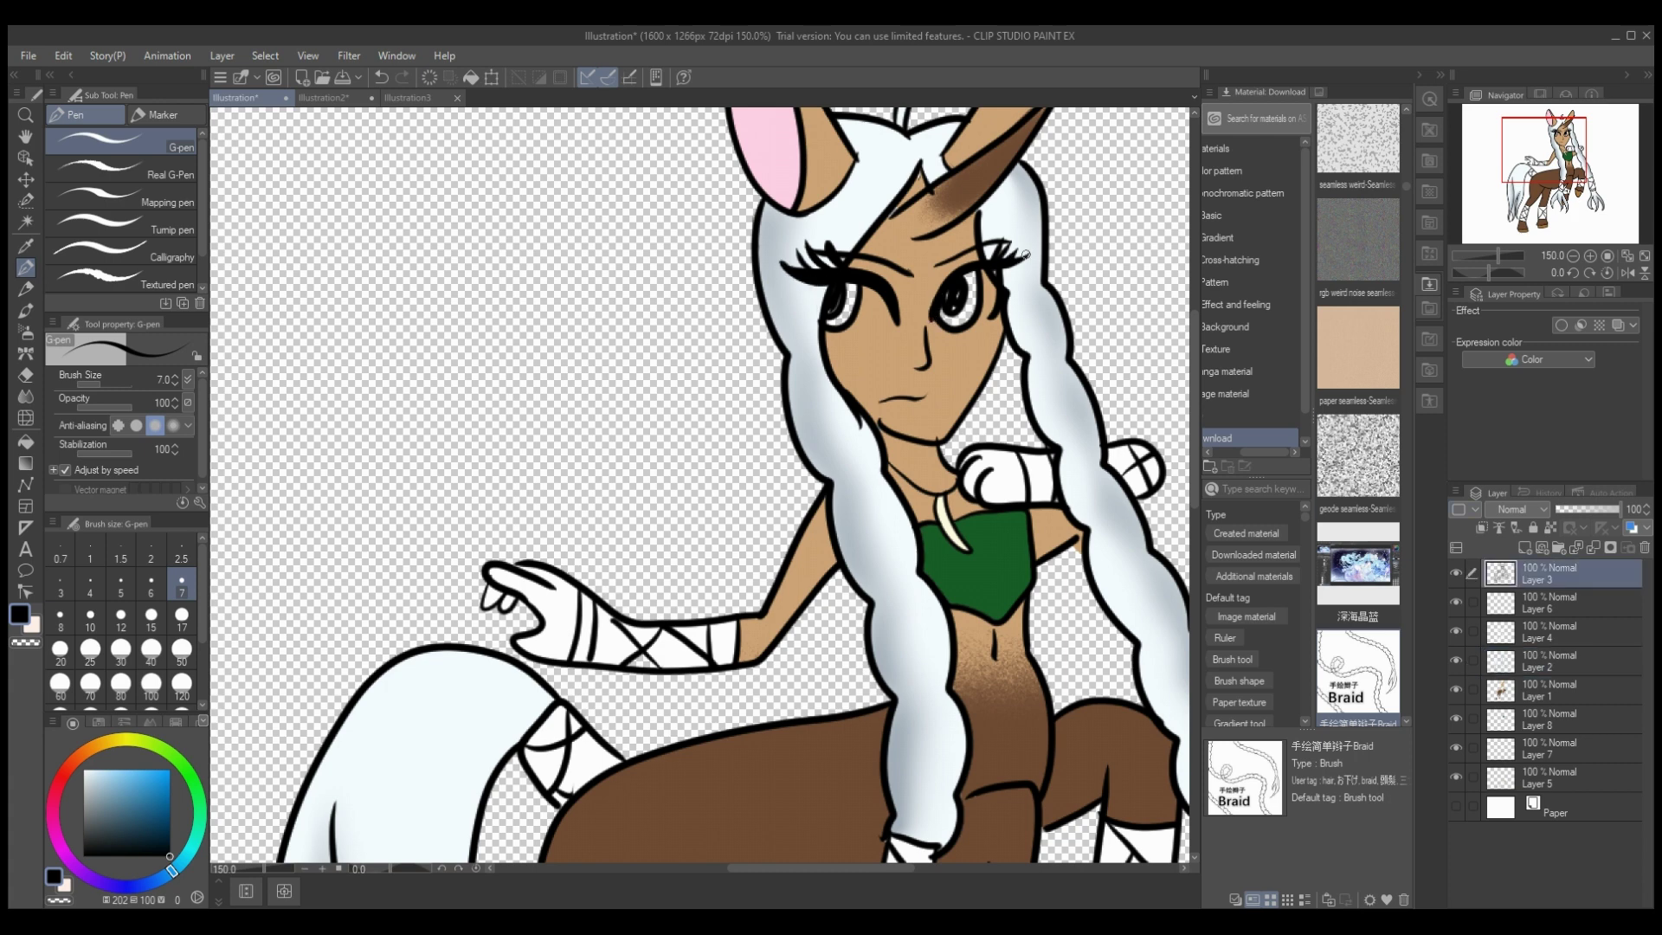
{"action": "mouse_move", "coordinate": [1026, 254]}
{"action": "left_mouse_down"}
{"action": "mouse_move", "coordinate": [952, 313]}
{"action": "mouse_move", "coordinate": [990, 246]}
{"action": "mouse_move", "coordinate": [998, 260]}
{"action": "mouse_move", "coordinate": [1023, 237]}
{"action": "left_mouse_up"}
{"action": "key", "text": "ctrl+z"}
{"action": "left_click_drag", "start_coordinate": [788, 264], "coordinate": [783, 252]}
Step: Add a new layer above Layer 2, set its blending mode to Add (Glow) and clip it to the layer below
{"action": "left_click", "coordinate": [1558, 661]}
{"action": "left_click", "coordinate": [1525, 548]}
{"action": "left_click", "coordinate": [1517, 510]}
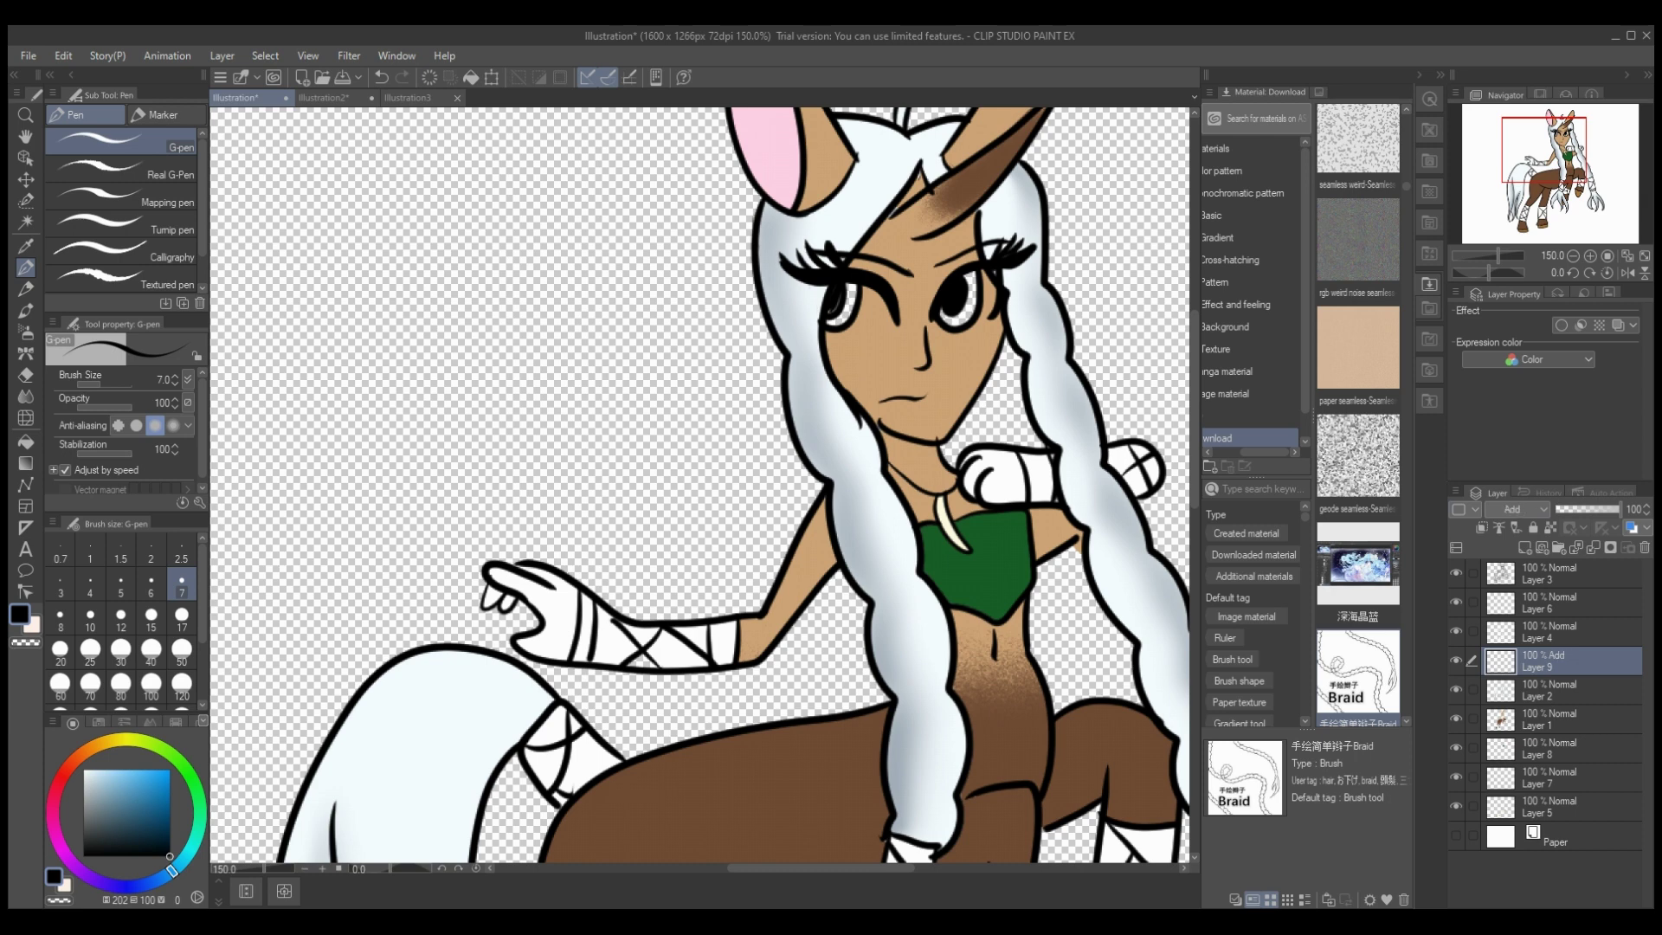
{"action": "left_click", "coordinate": [1517, 509]}
{"action": "left_click", "coordinate": [1481, 527]}
Step: Paint a pale blue highlight across the hair on the head with the G-pen at size 50
{"action": "left_click", "coordinate": [93, 769]}
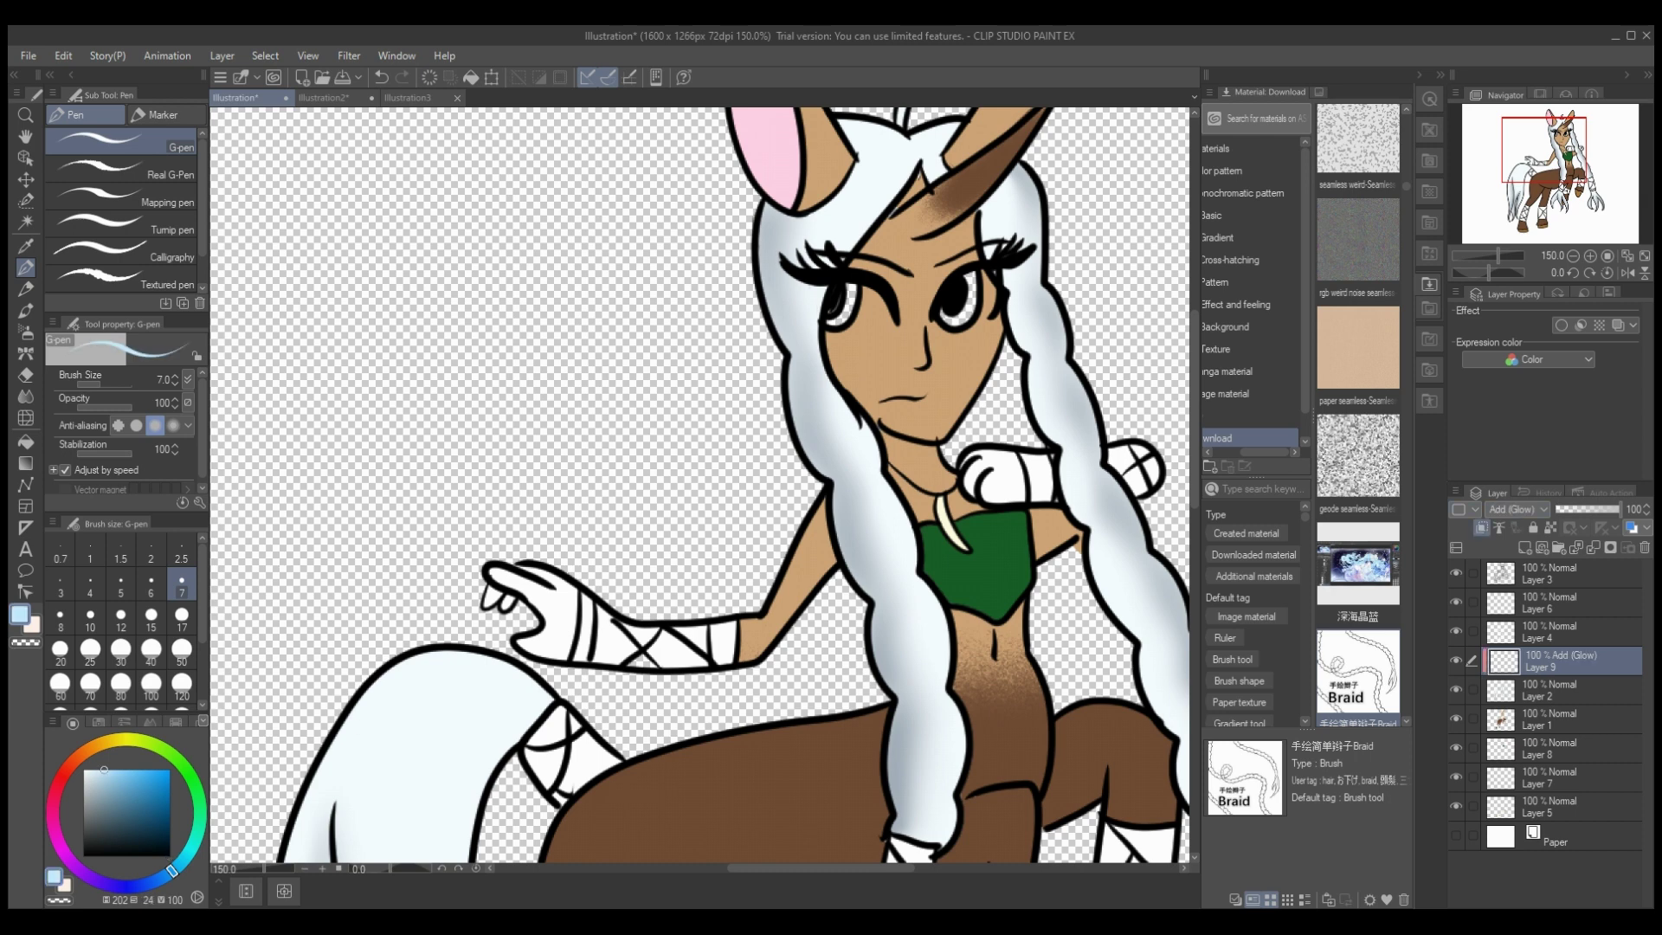
{"action": "left_click", "coordinate": [181, 652]}
{"action": "mouse_move", "coordinate": [750, 213]}
{"action": "left_mouse_down"}
{"action": "mouse_move", "coordinate": [950, 245]}
{"action": "mouse_move", "coordinate": [1098, 181]}
{"action": "left_mouse_up"}
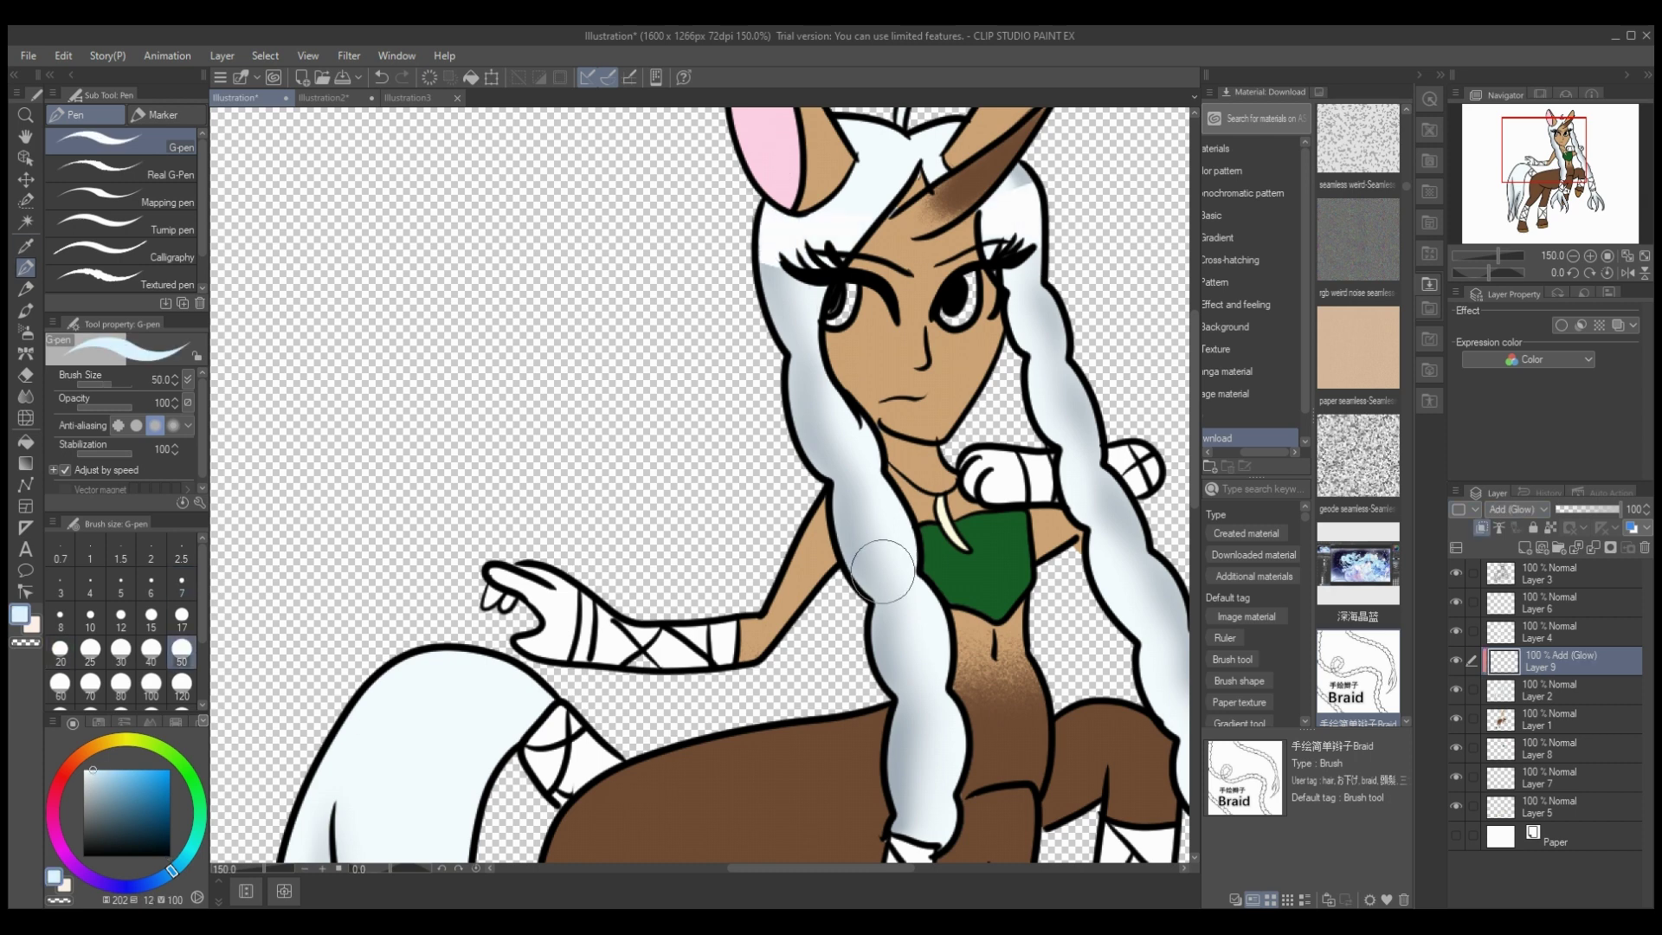
Step: Paint pale blue highlight bands across both braids and the tail with the G-pen at size 50
{"action": "mouse_move", "coordinate": [803, 644]}
{"action": "left_mouse_down"}
{"action": "mouse_move", "coordinate": [1155, 587]}
{"action": "mouse_move", "coordinate": [1191, 552]}
{"action": "left_mouse_up"}
{"action": "left_click_drag", "start_coordinate": [289, 657], "coordinate": [516, 801]}
{"action": "left_click_drag", "start_coordinate": [282, 708], "coordinate": [496, 834]}
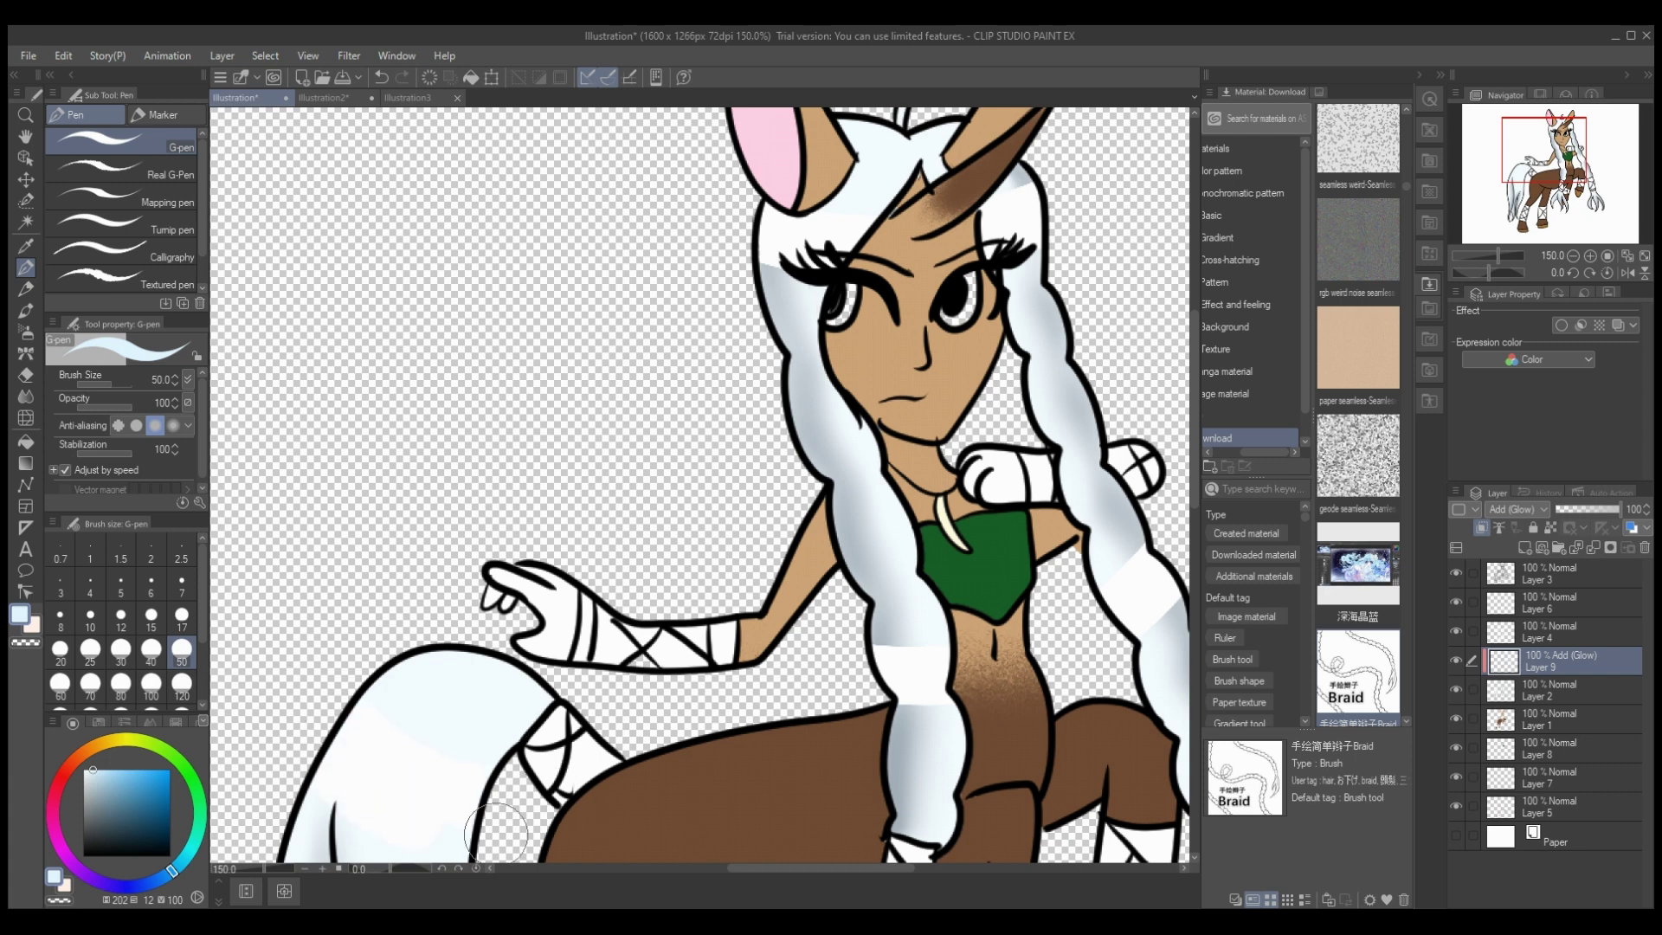
Step: Choose a stronger light blue and add soft highlights along the hair, braids and tail with the Soft airbrush at size 120
{"action": "left_click", "coordinate": [123, 769]}
{"action": "left_click_drag", "start_coordinate": [343, 670], "coordinate": [545, 771]}
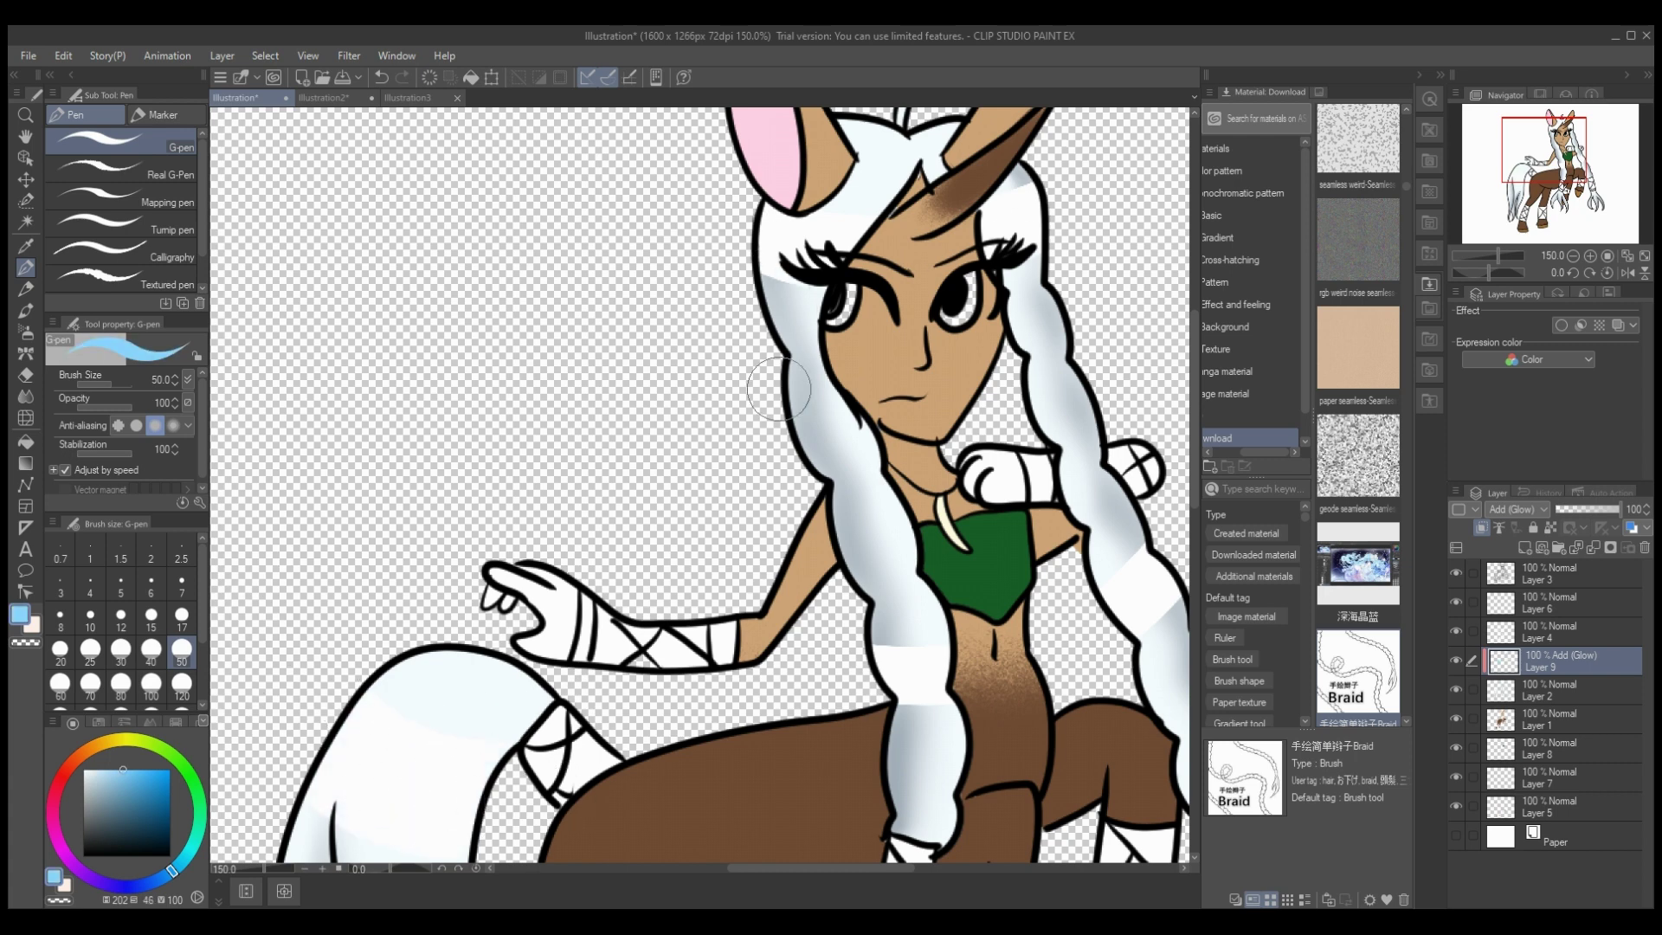
{"action": "left_click", "coordinate": [305, 869]}
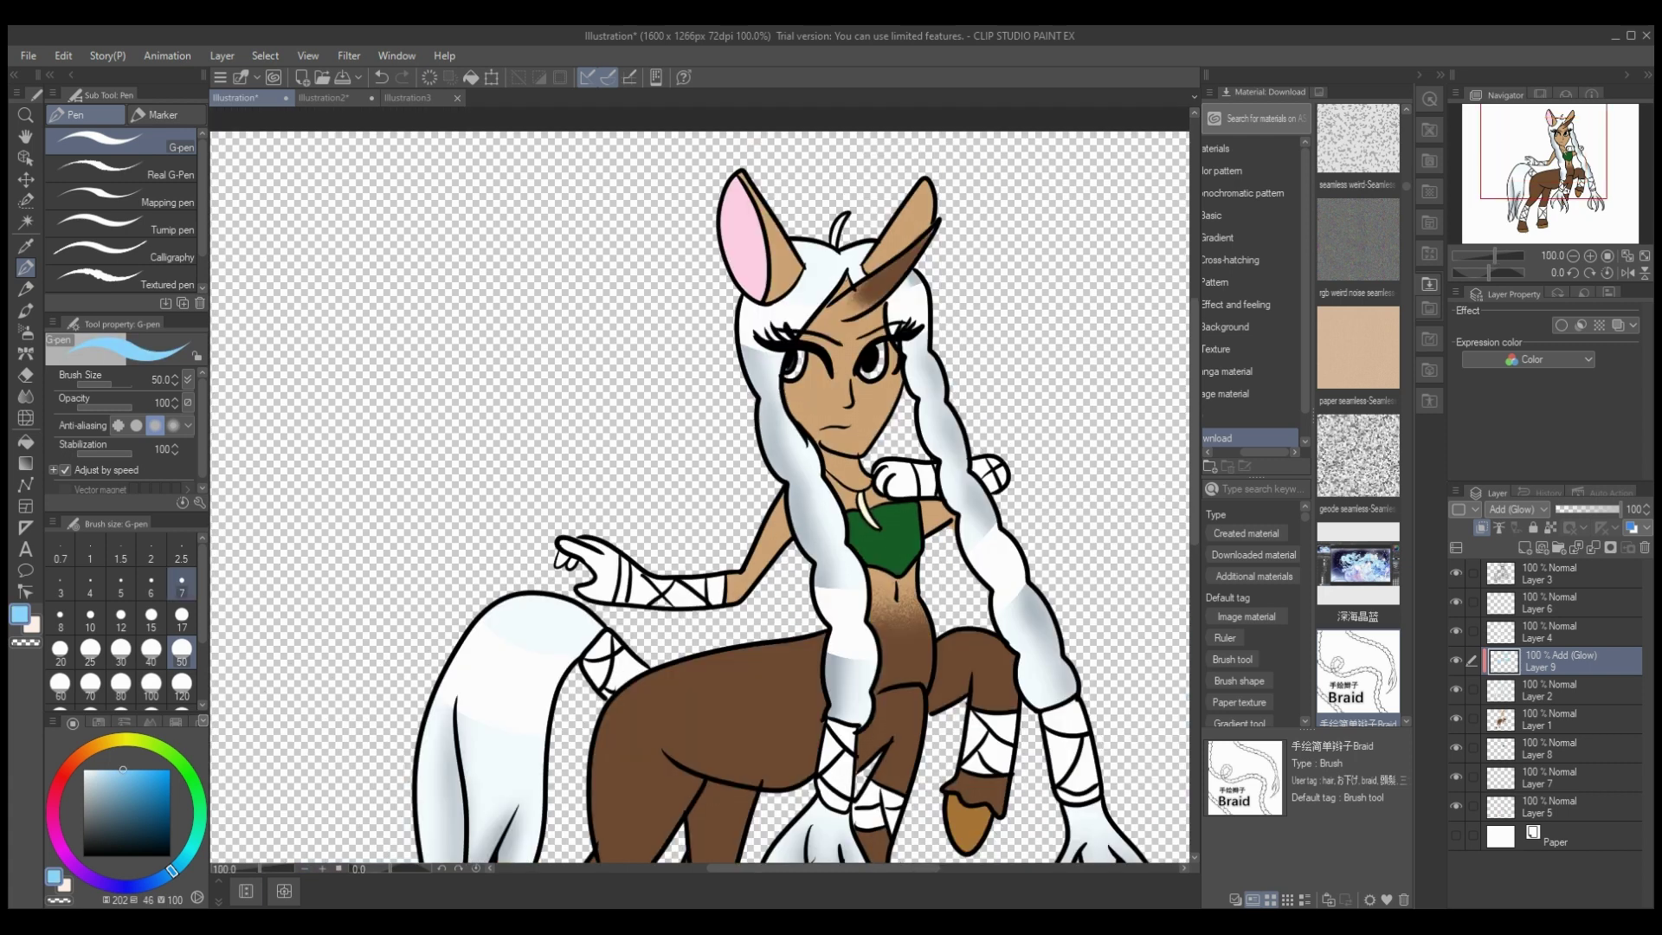
{"action": "left_click", "coordinate": [26, 332]}
{"action": "left_click", "coordinate": [26, 642]}
{"action": "left_click", "coordinate": [122, 143]}
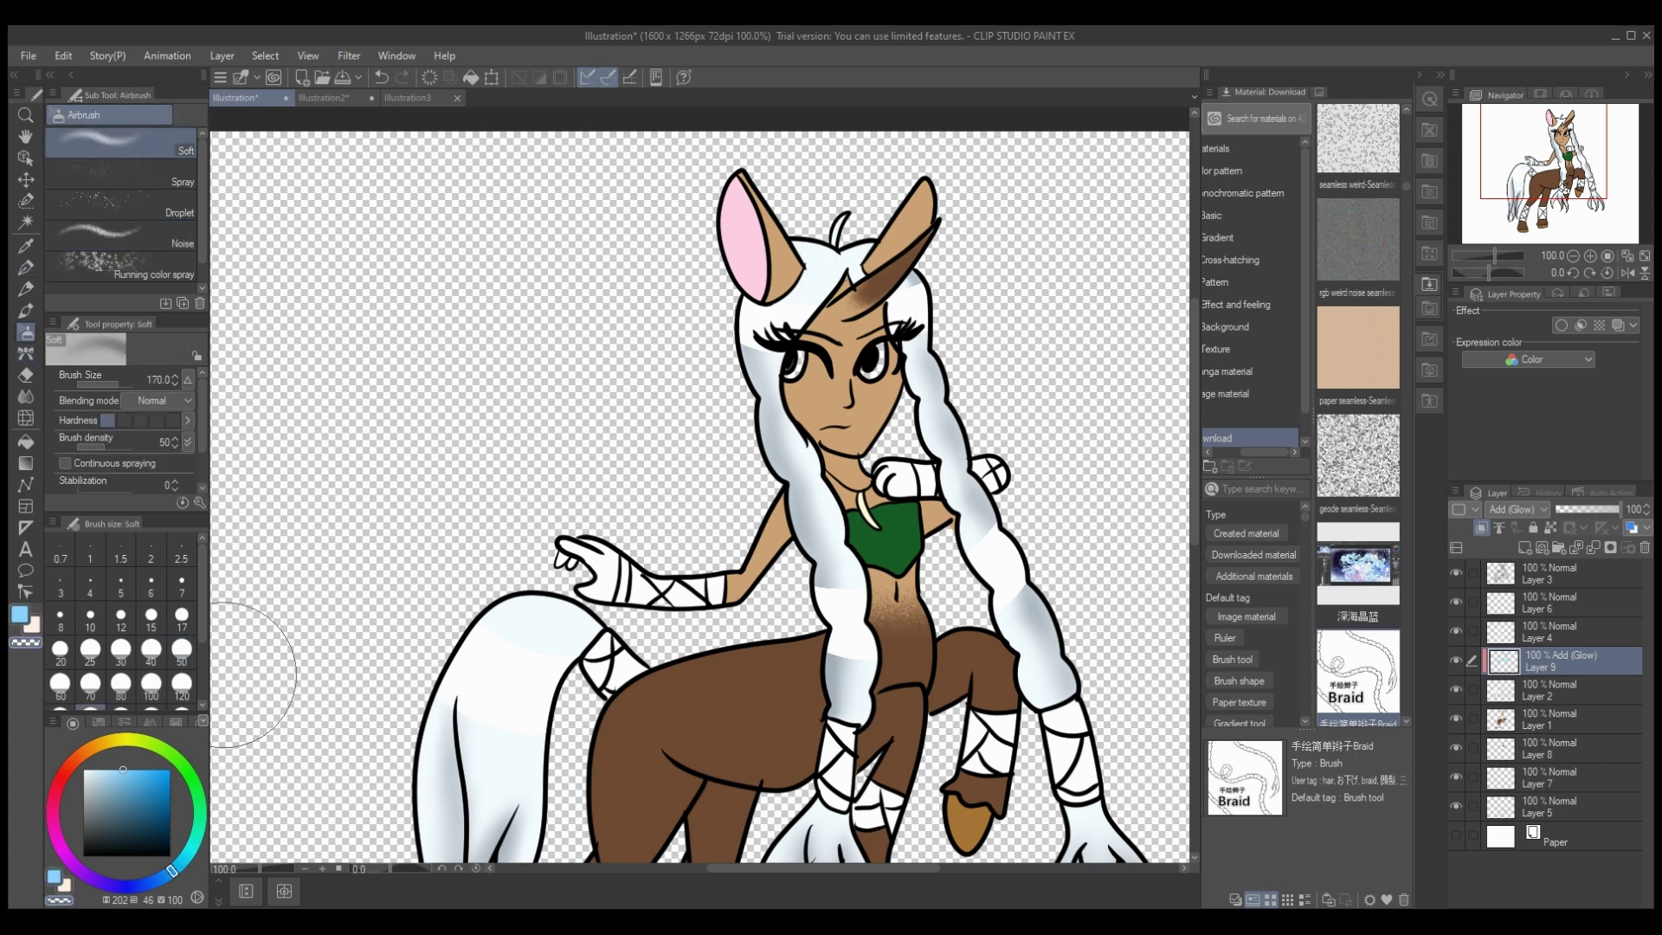
{"action": "left_click_drag", "start_coordinate": [790, 672], "coordinate": [857, 687]}
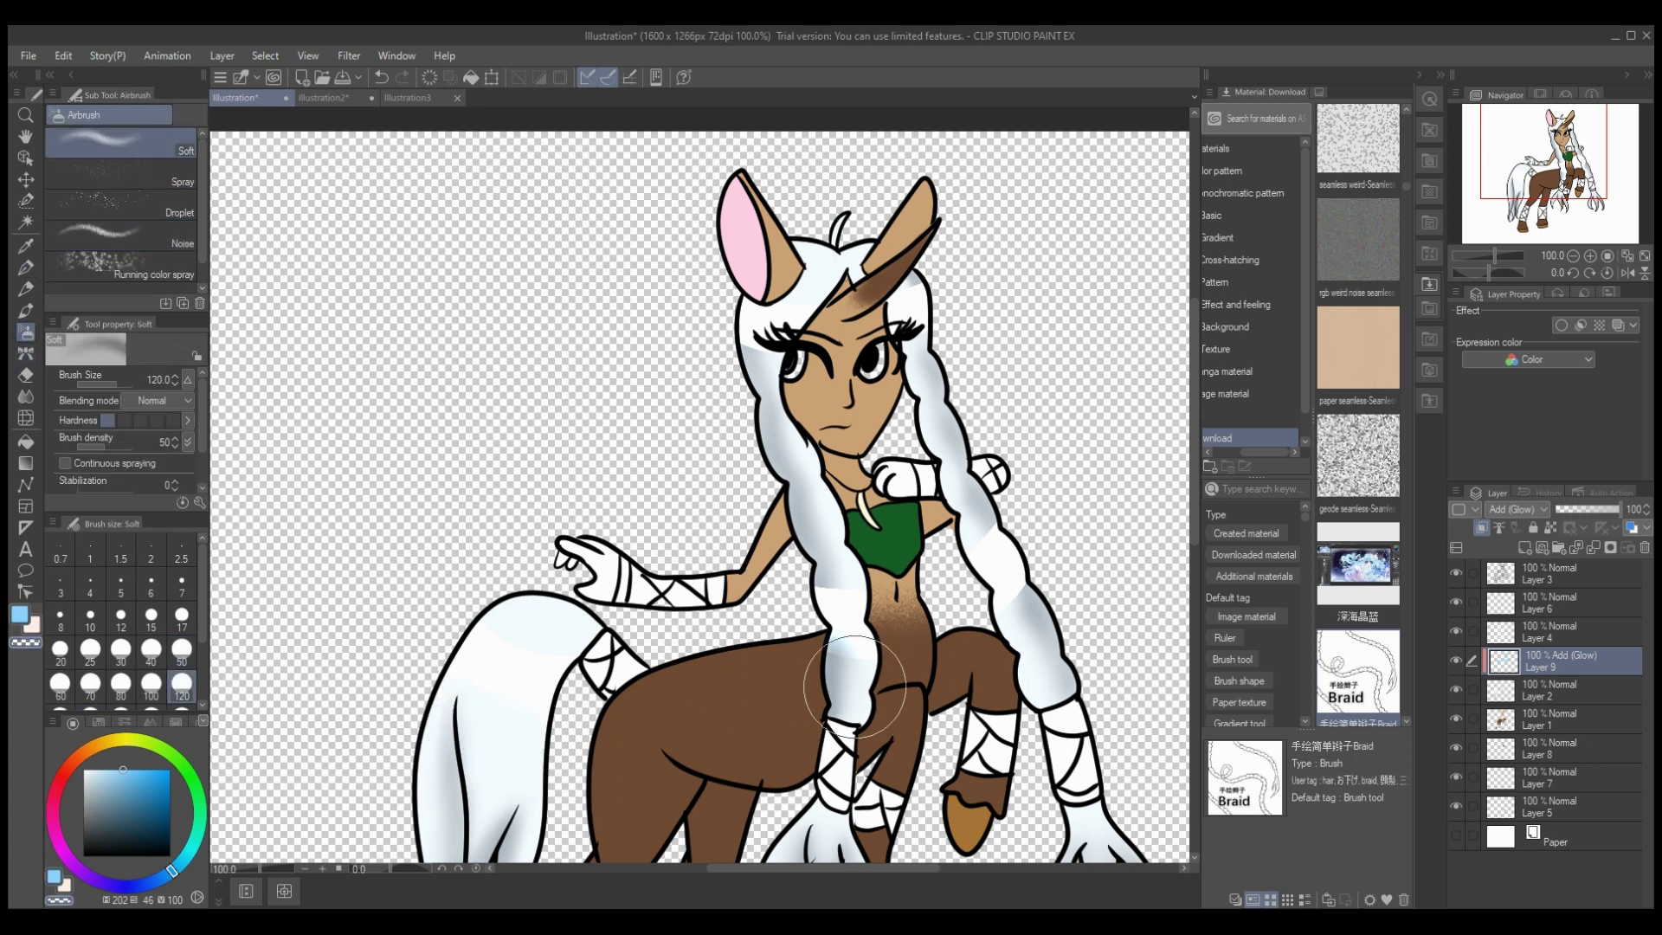
{"action": "left_click_drag", "start_coordinate": [1047, 598], "coordinate": [1041, 670]}
{"action": "left_click_drag", "start_coordinate": [741, 343], "coordinate": [767, 336]}
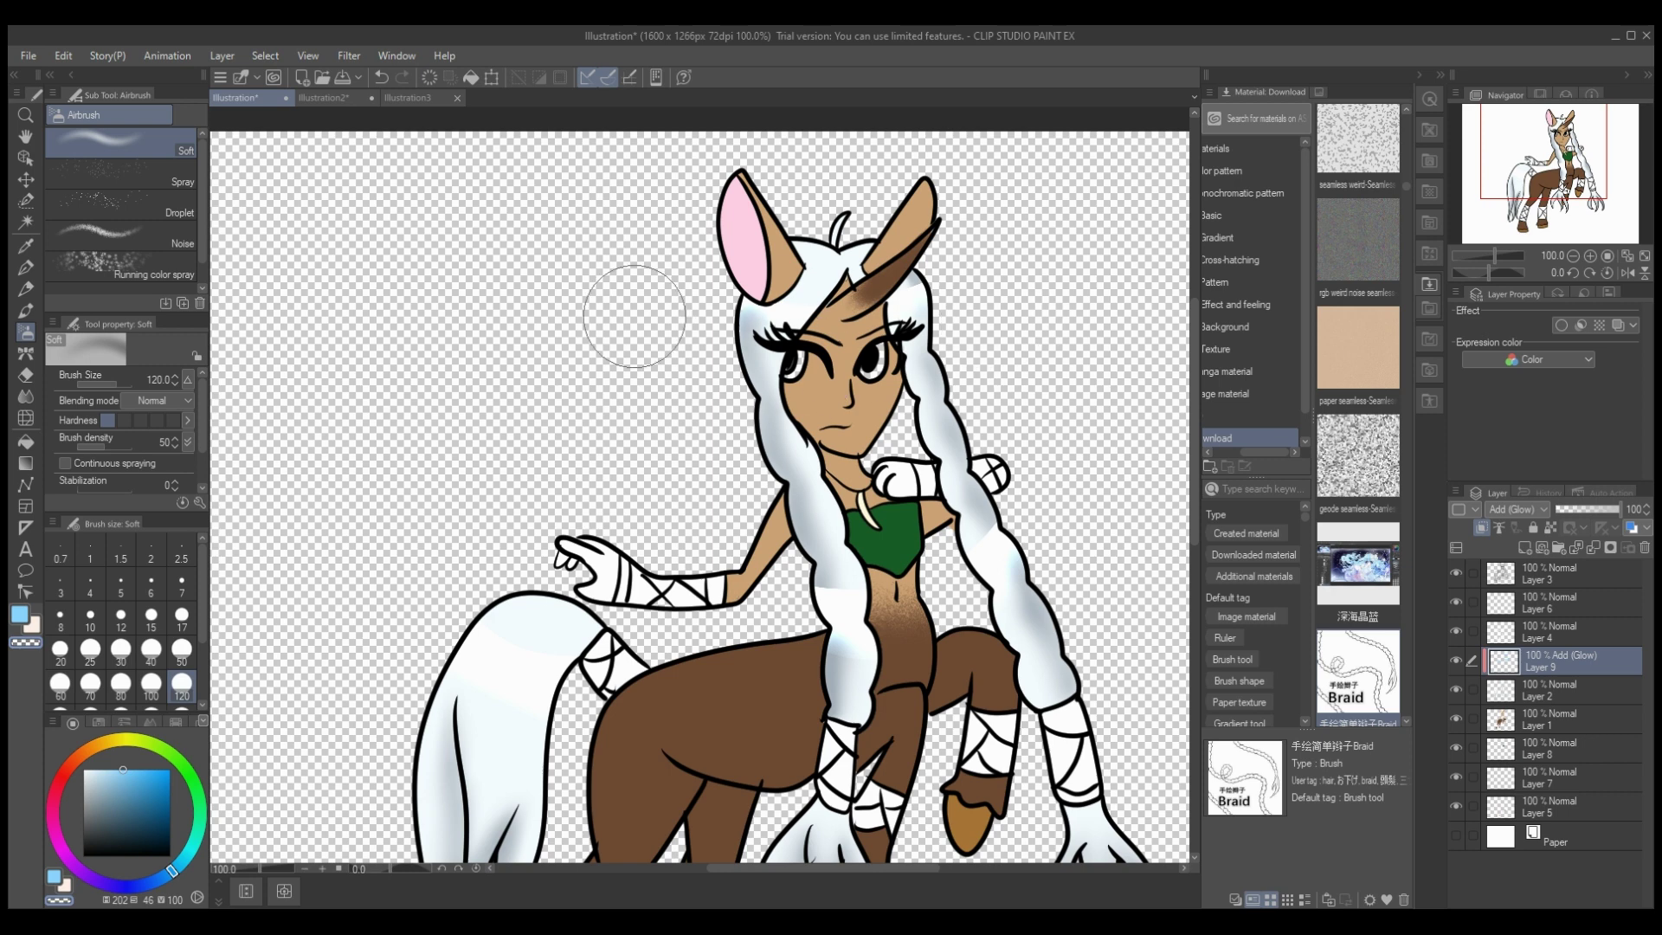
{"action": "left_click_drag", "start_coordinate": [821, 608], "coordinate": [857, 604]}
{"action": "left_click_drag", "start_coordinate": [969, 551], "coordinate": [996, 539]}
{"action": "left_click_drag", "start_coordinate": [434, 618], "coordinate": [464, 633]}
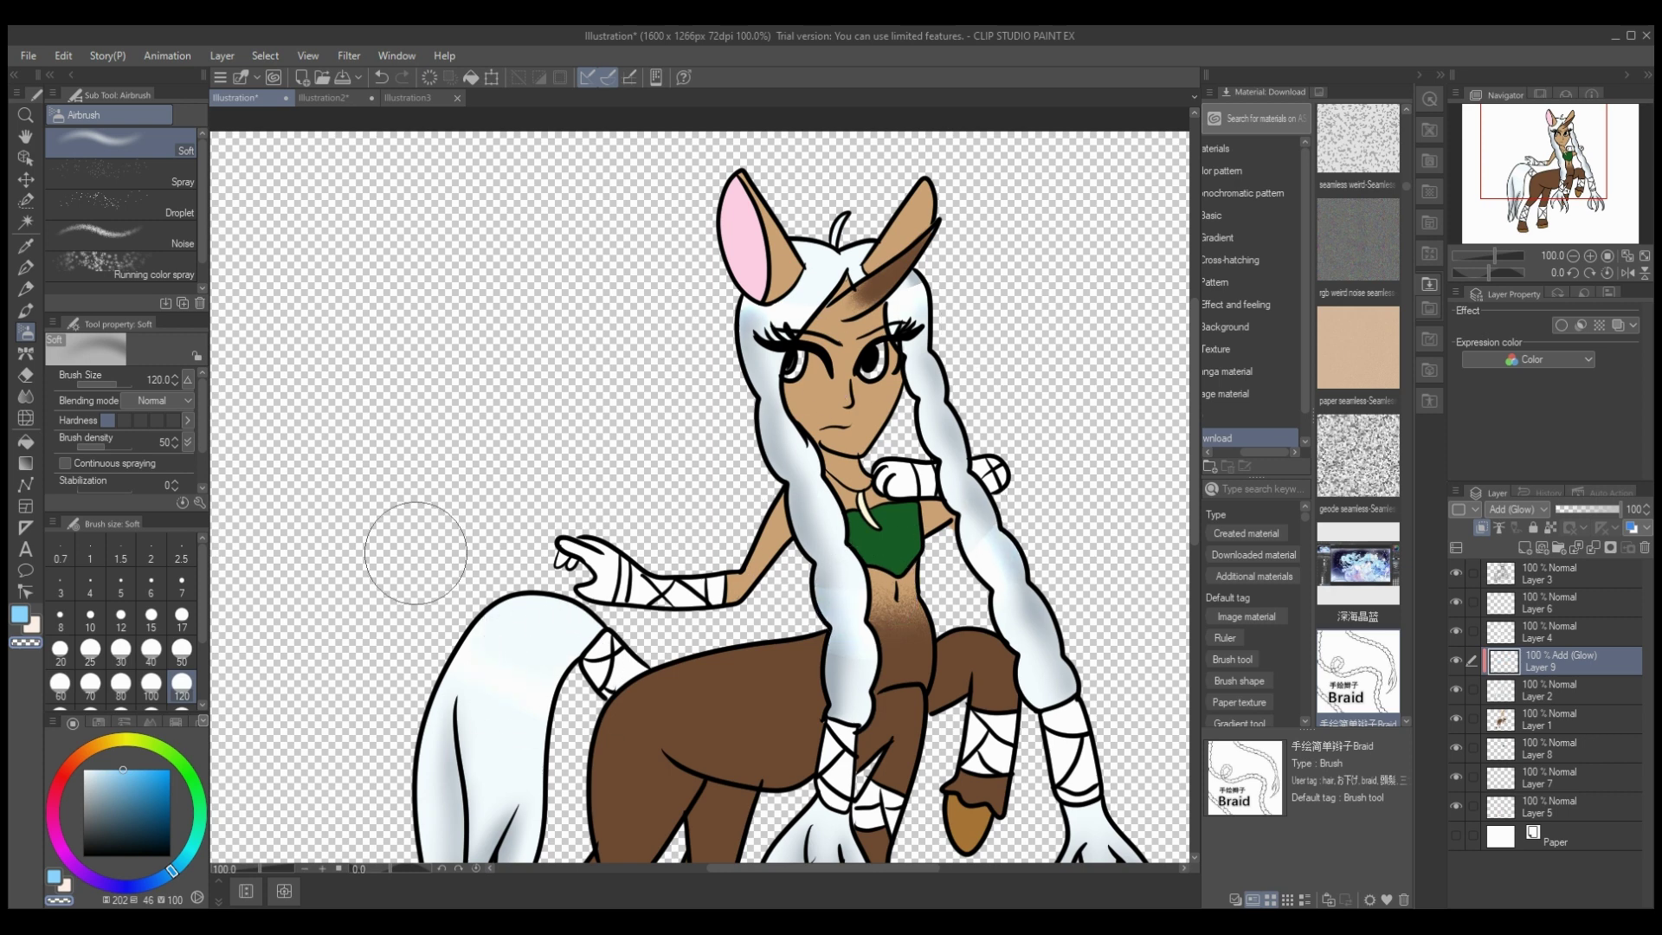
Step: Lower the Add (Glow) layer's opacity to 87% and merge it down into Layer 2
{"action": "left_click_drag", "start_coordinate": [1195, 433], "coordinate": [1194, 486]}
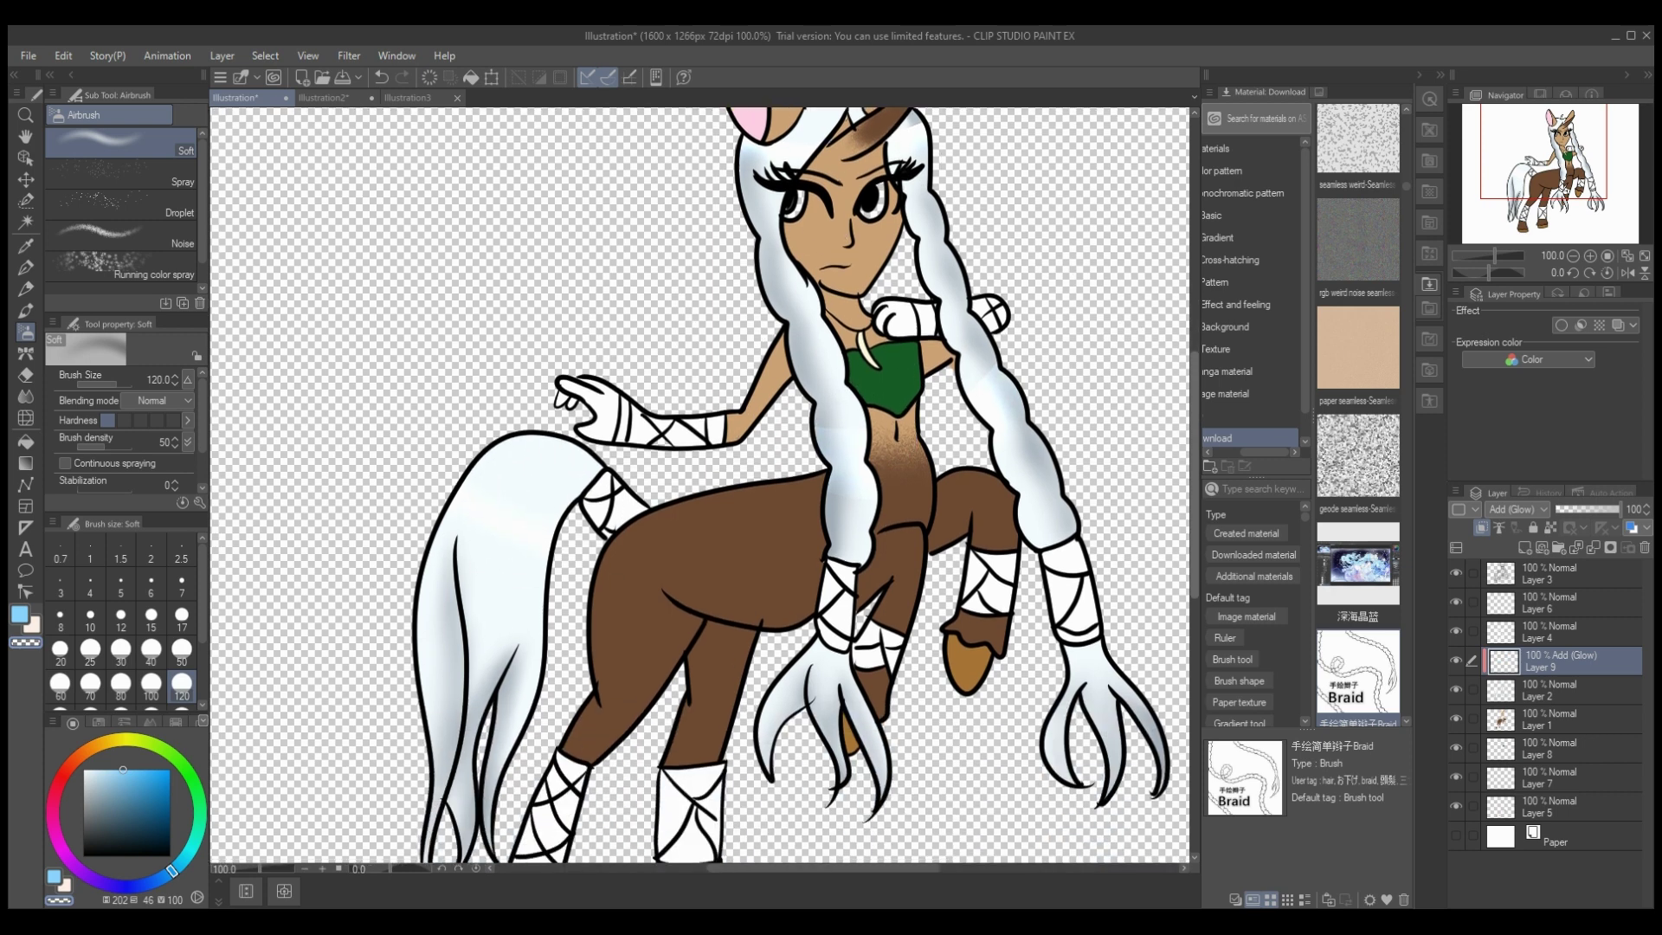
{"action": "left_click_drag", "start_coordinate": [1618, 510], "coordinate": [1612, 510]}
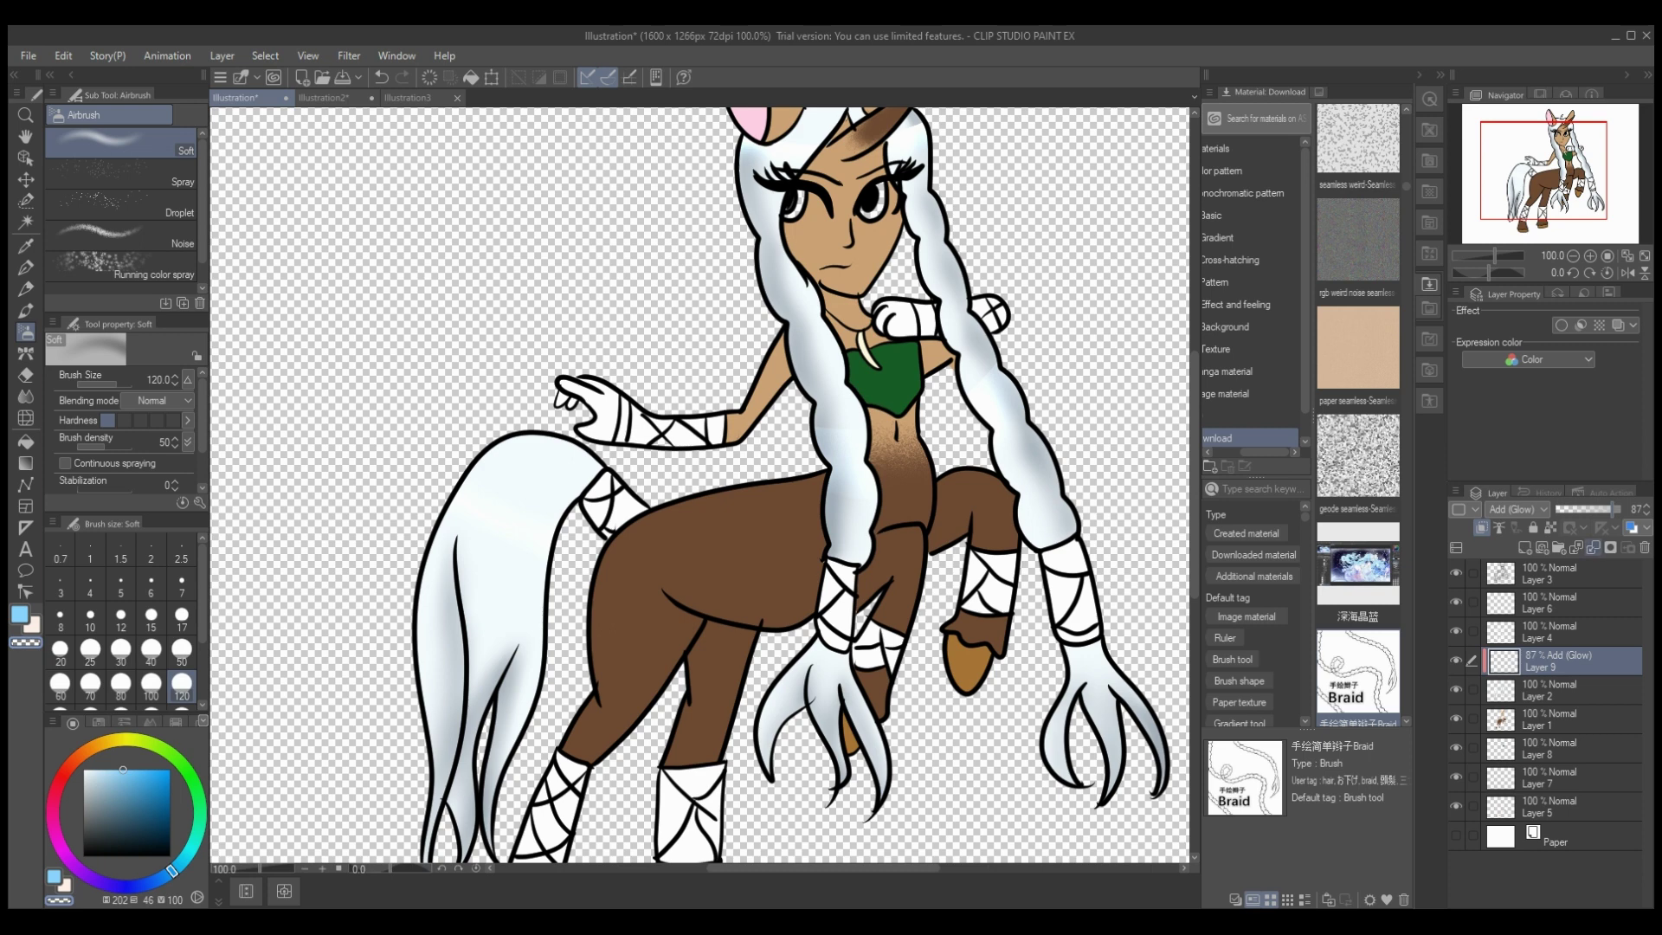
{"action": "left_click", "coordinate": [1593, 547]}
Step: Add a new layer above Layer 1, clip it to the layer below and set its blending mode to Multiply
{"action": "left_click", "coordinate": [1558, 690]}
{"action": "left_click_drag", "start_coordinate": [1195, 473], "coordinate": [1195, 427]}
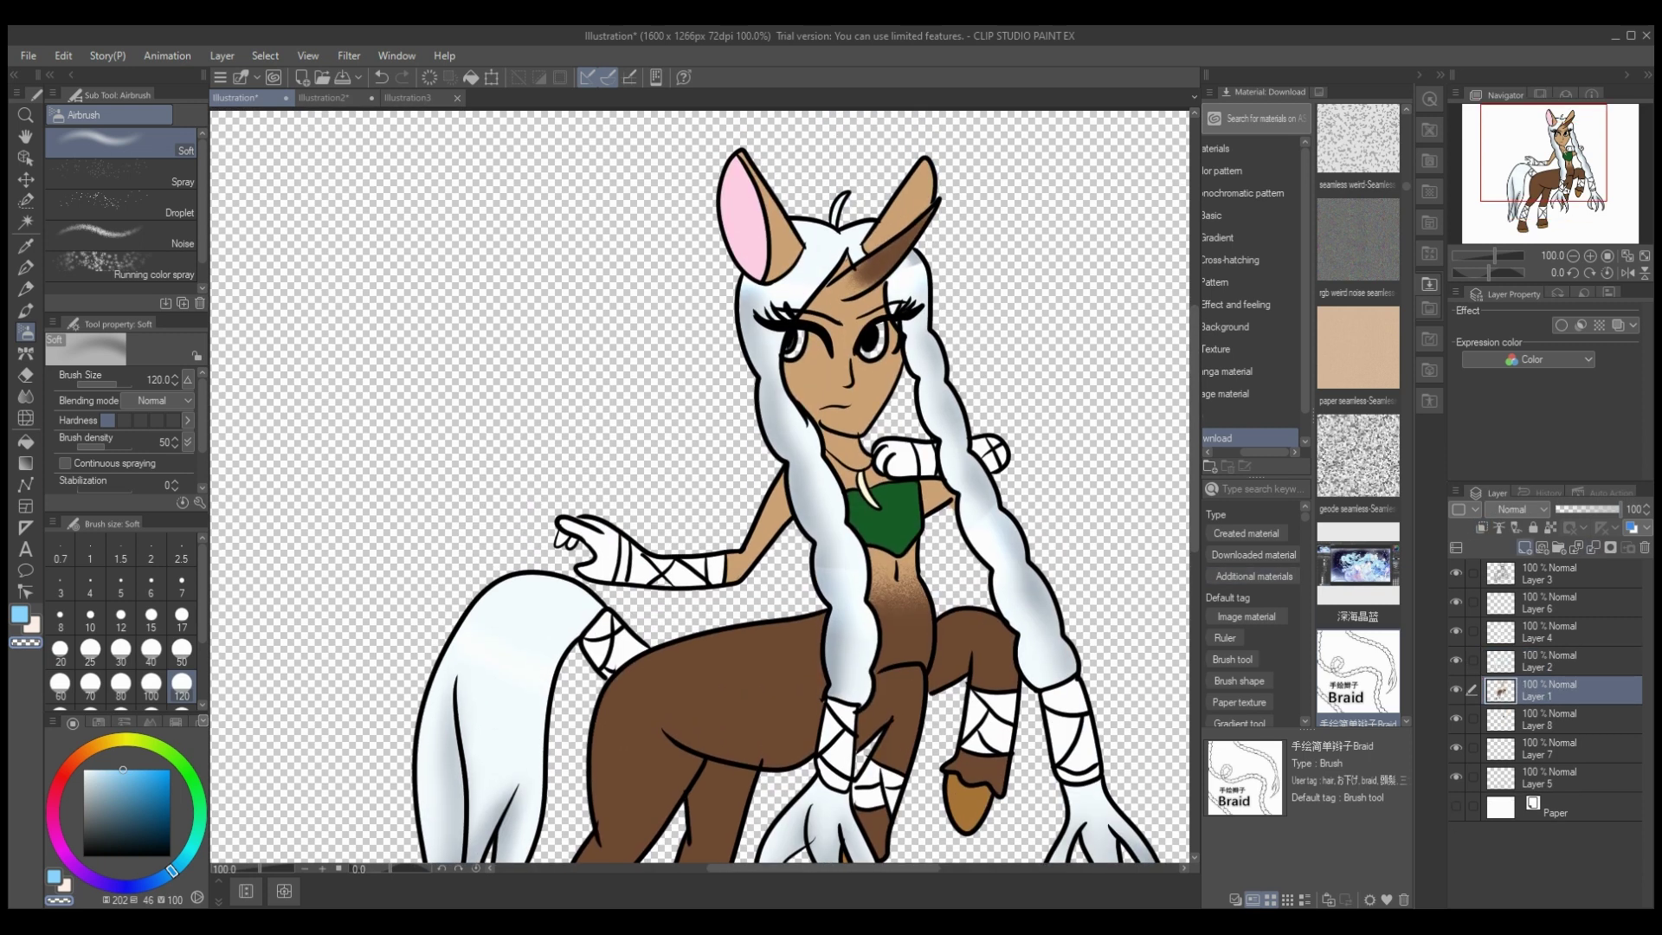
{"action": "left_click", "coordinate": [1525, 547]}
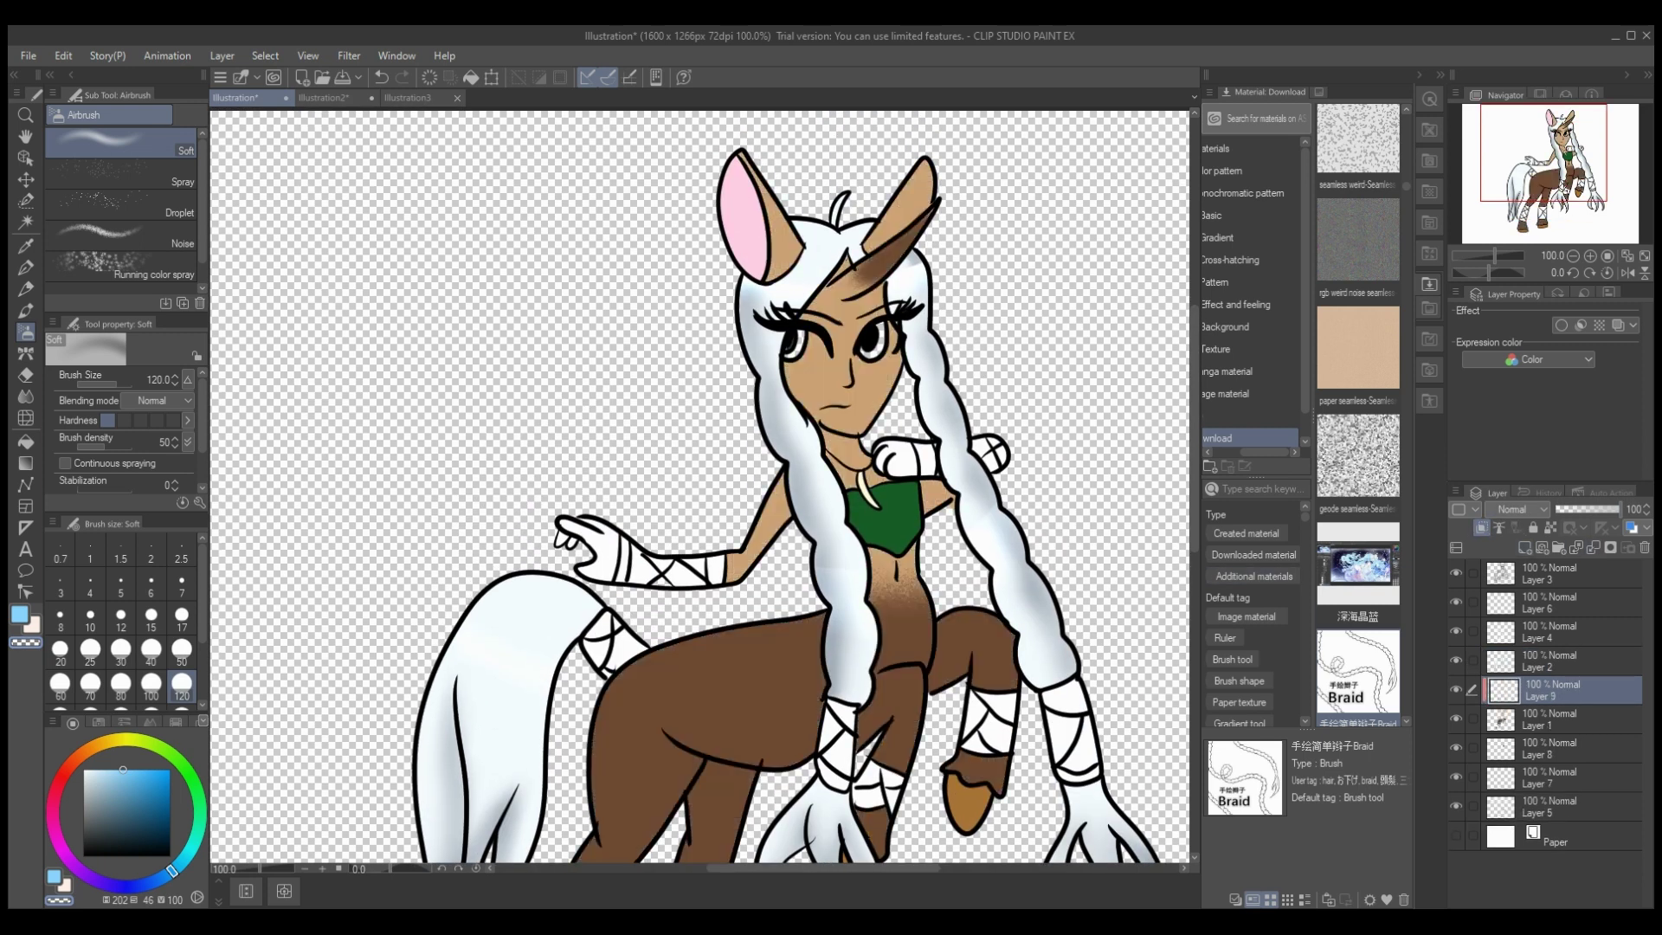
Step: Sample the skin color, paint shadows on the face and near arm with the size 7 G-pen, and fill the far shoulder
{"action": "key", "text": "i"}
{"action": "left_click", "coordinate": [839, 322]}
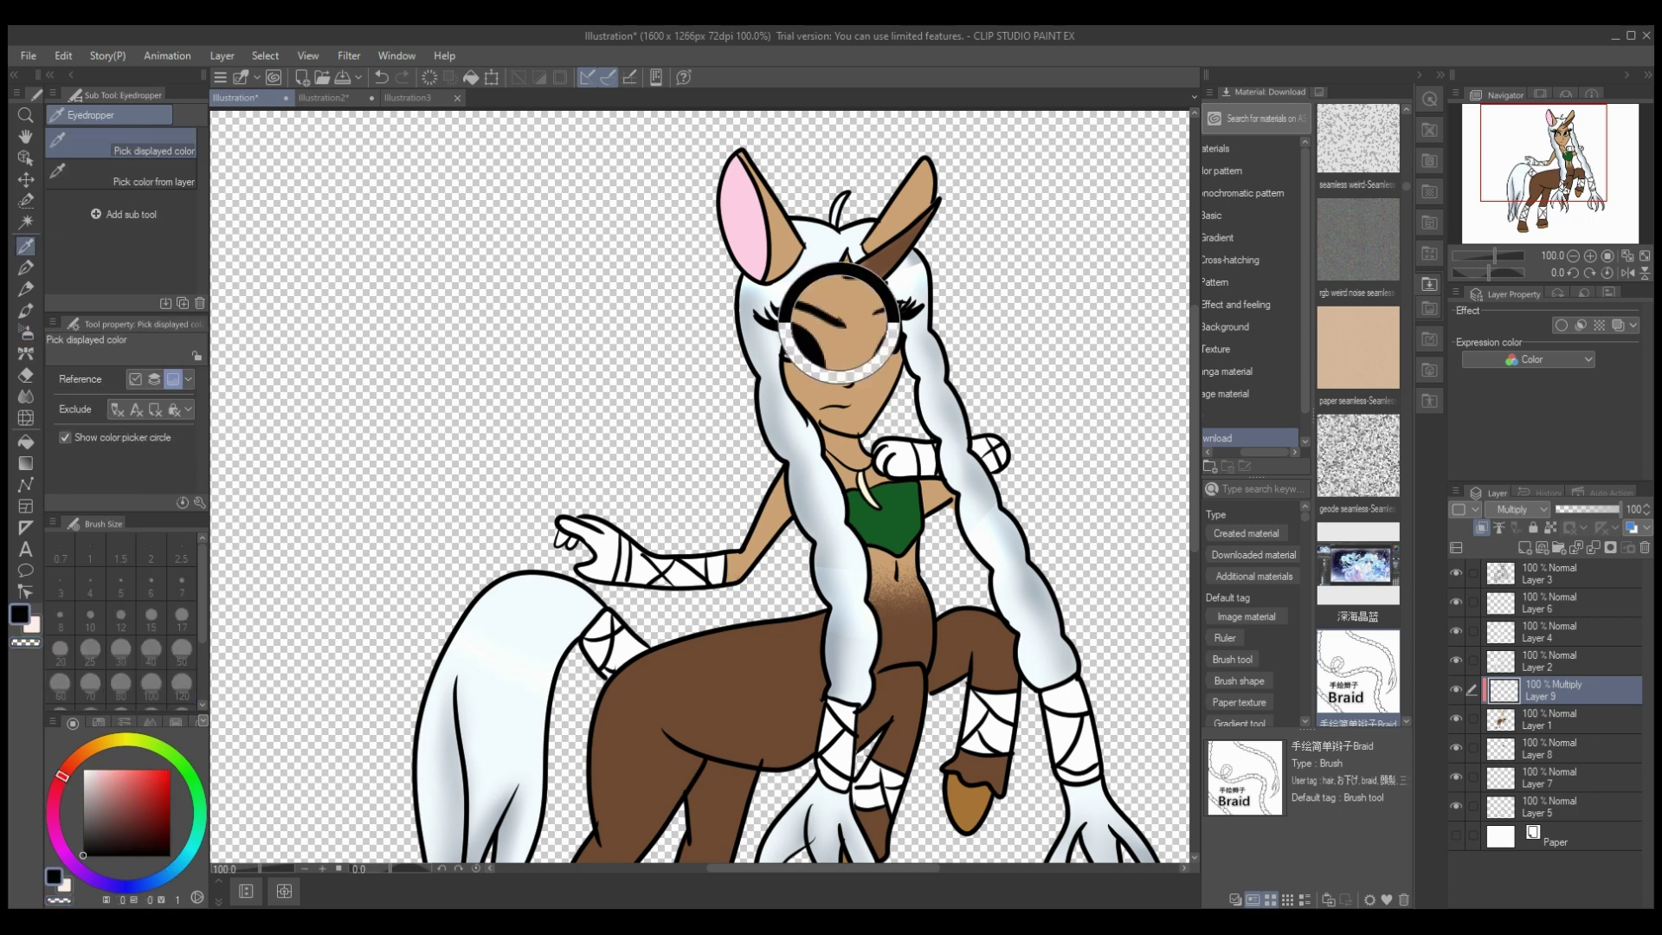
{"action": "left_click", "coordinate": [839, 361]}
{"action": "key", "text": "p"}
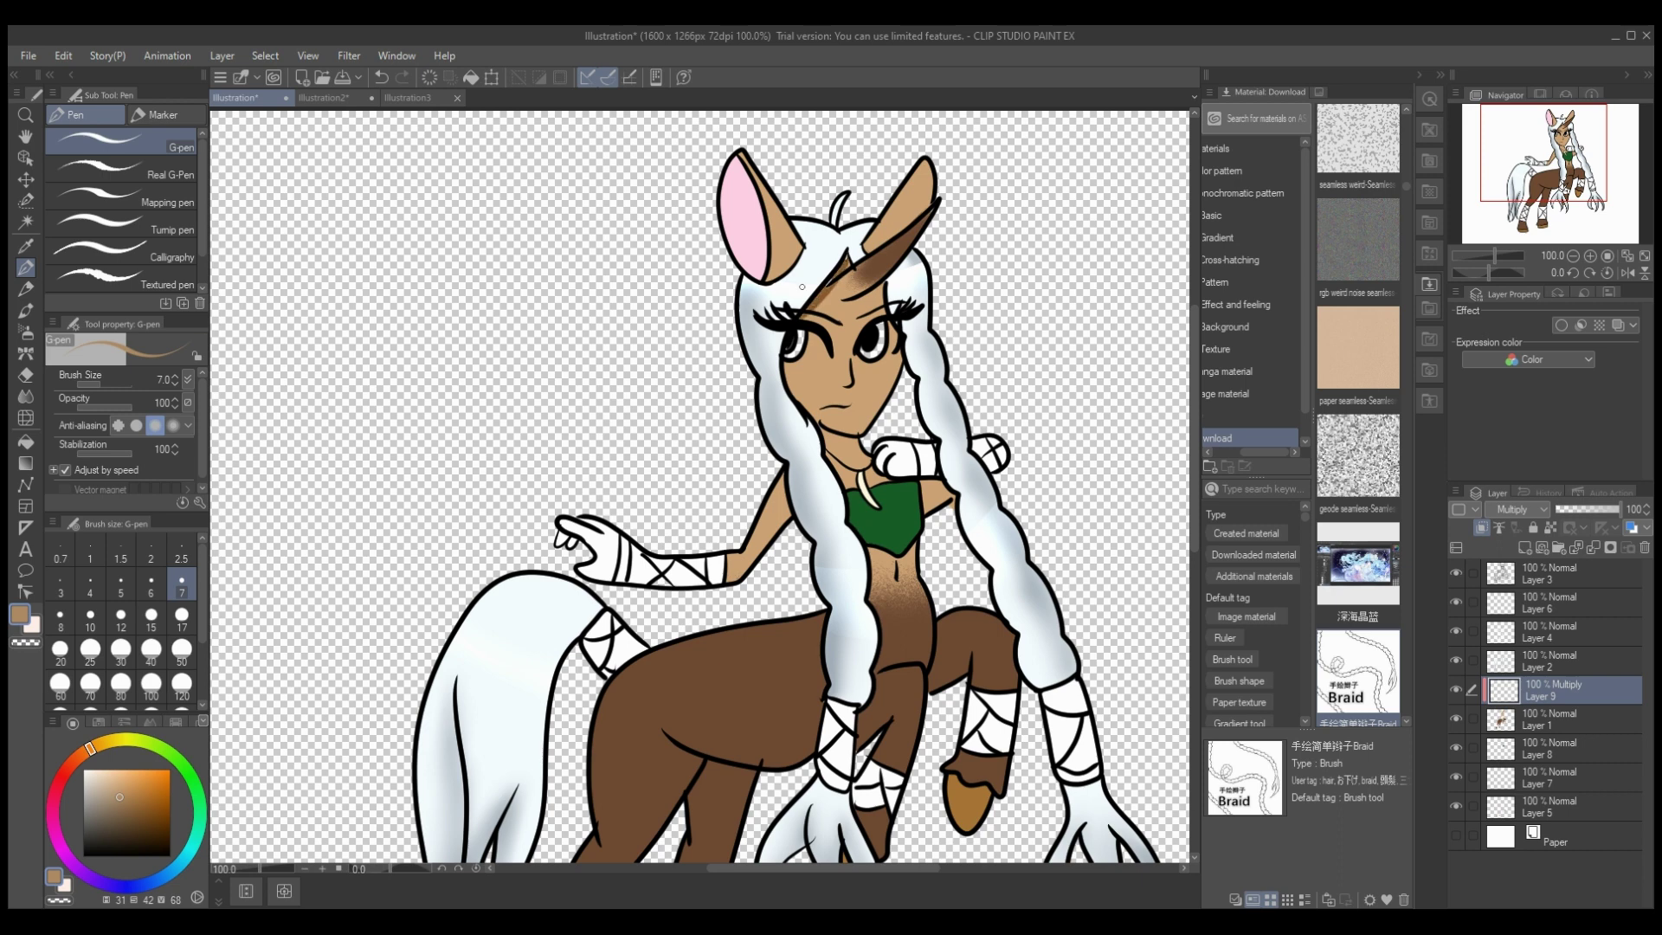
{"action": "left_click_drag", "start_coordinate": [786, 379], "coordinate": [809, 414]}
{"action": "left_click_drag", "start_coordinate": [787, 495], "coordinate": [727, 584]}
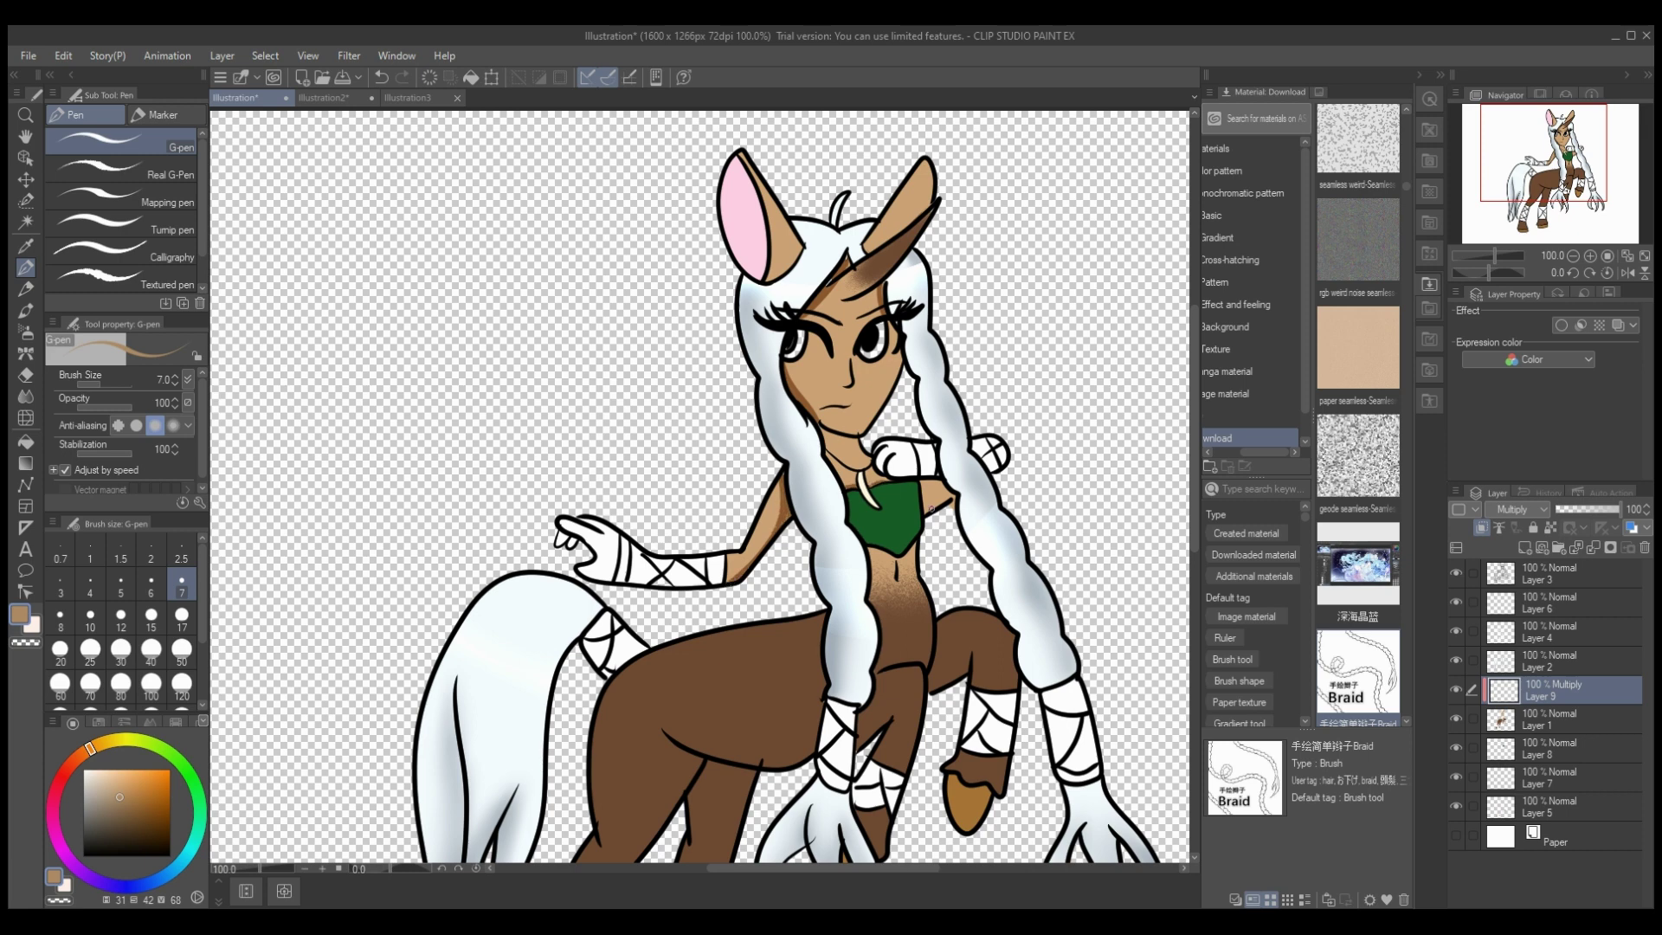
{"action": "left_click", "coordinate": [26, 441]}
{"action": "left_click", "coordinate": [939, 496]}
Step: Undo the last edit on Layer 1 and soften the face shadow on the Multiply layer with Blur at size 17
{"action": "left_click", "coordinate": [1558, 720]}
{"action": "left_click", "coordinate": [26, 375]}
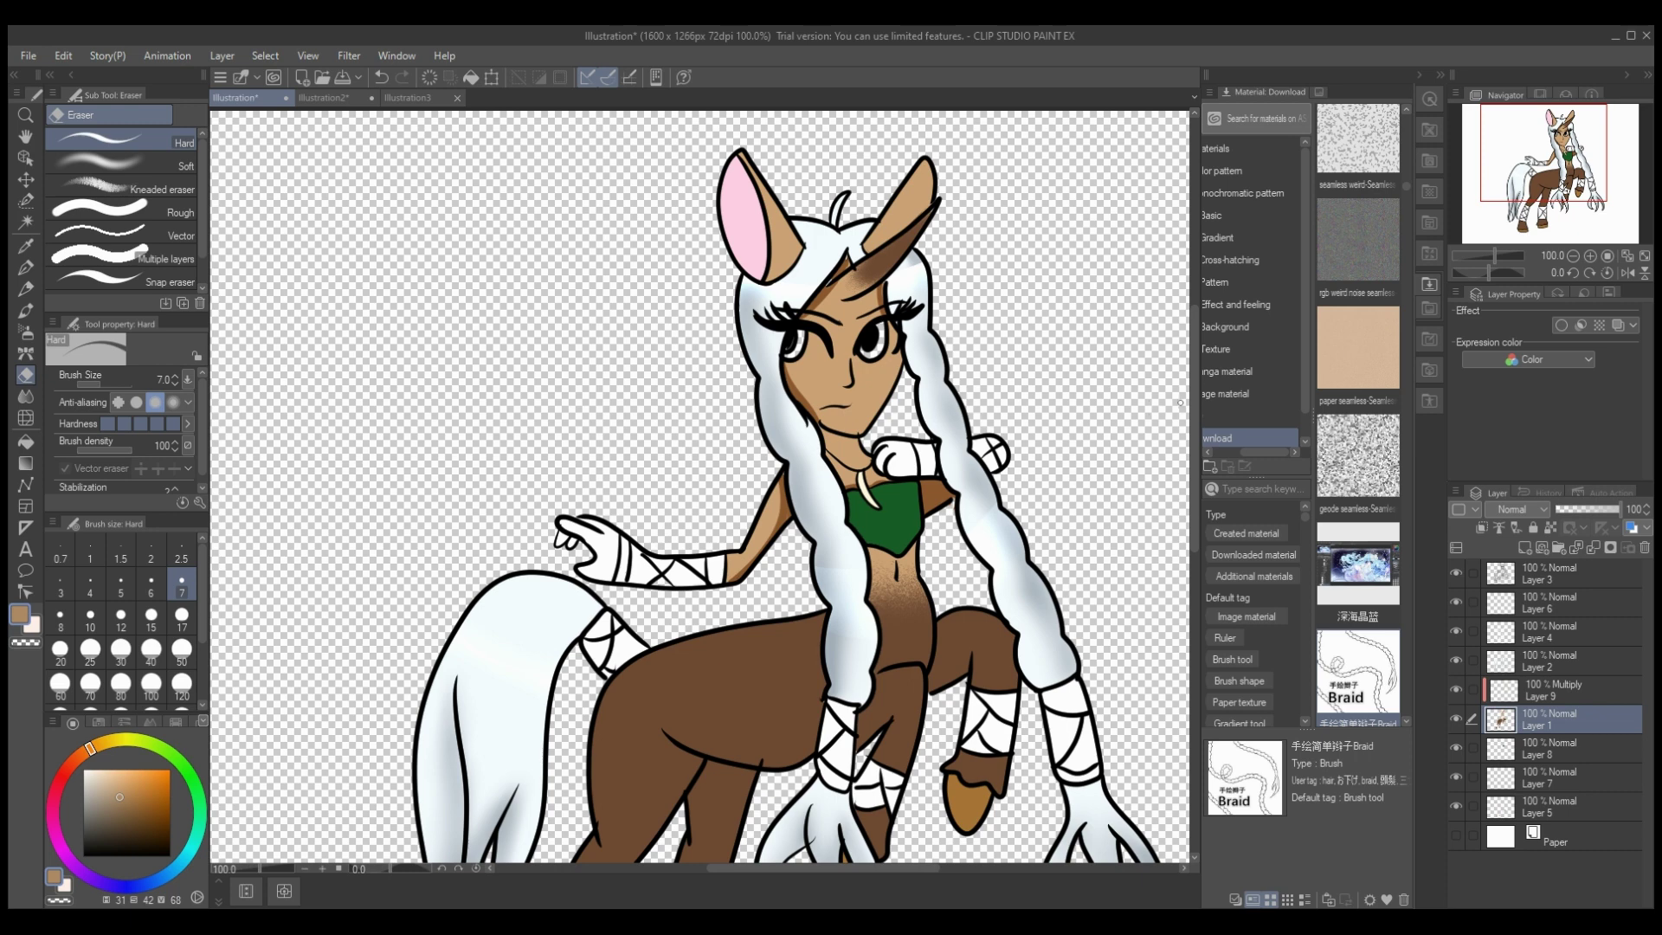
{"action": "key", "text": "j"}
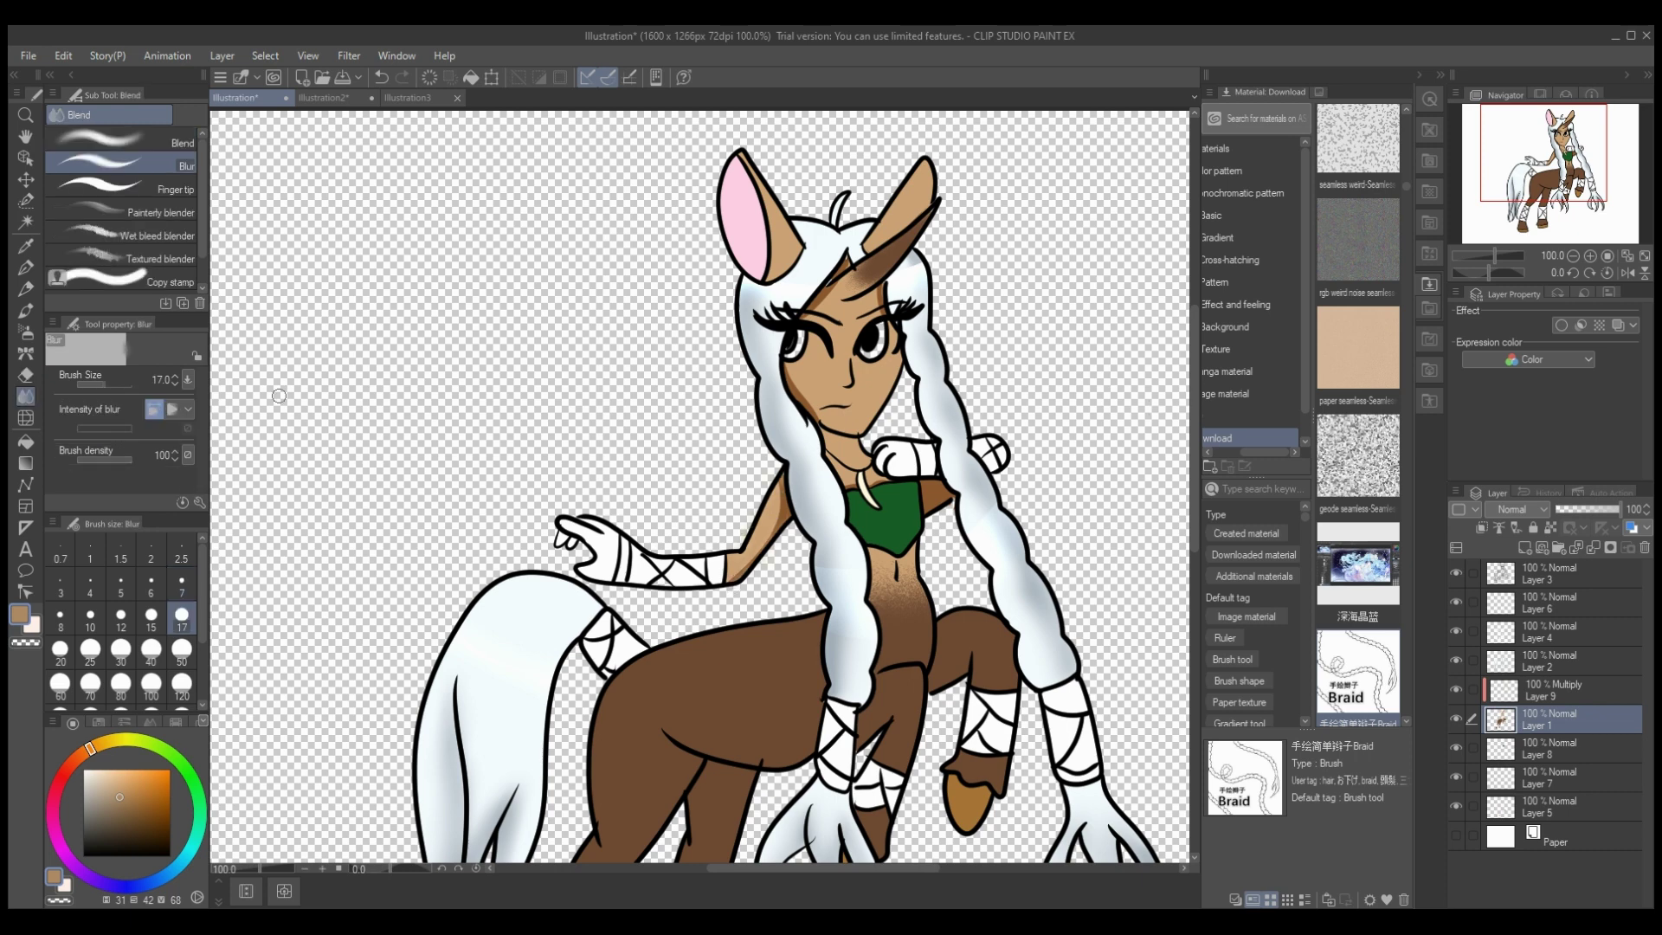
{"action": "left_click", "coordinate": [381, 77]}
{"action": "left_click", "coordinate": [1567, 690]}
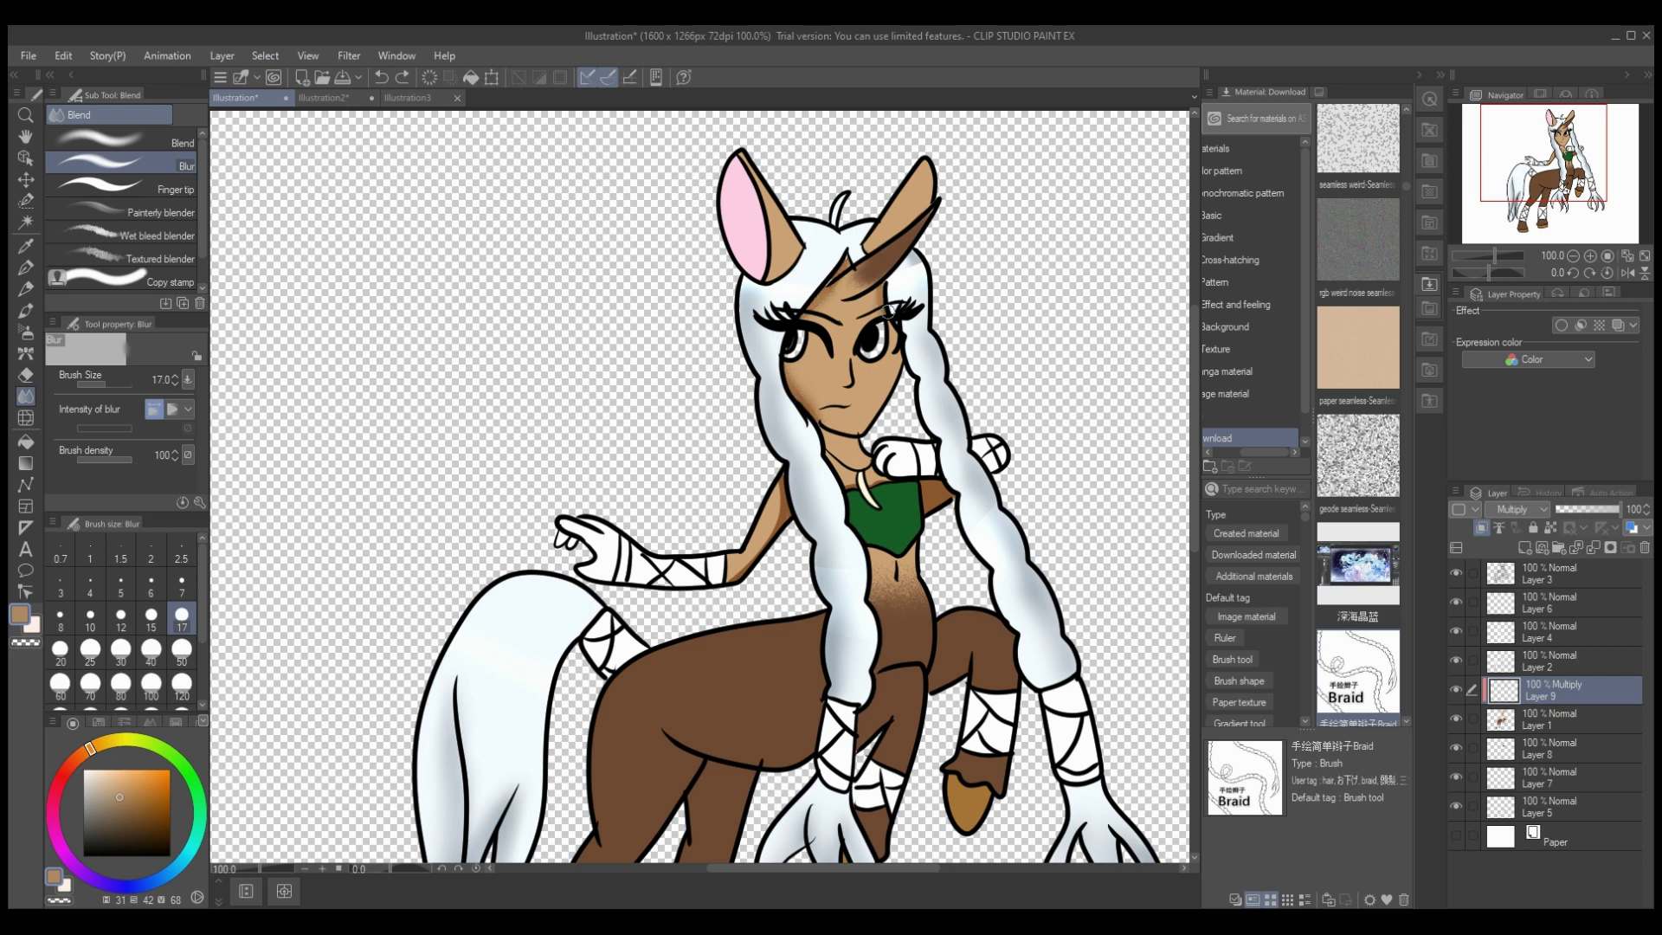
Step: Paint skin-colored shadows on both ears with the G-pen at size 17, redoing the stroke on the far ear
{"action": "left_click", "coordinate": [25, 268]}
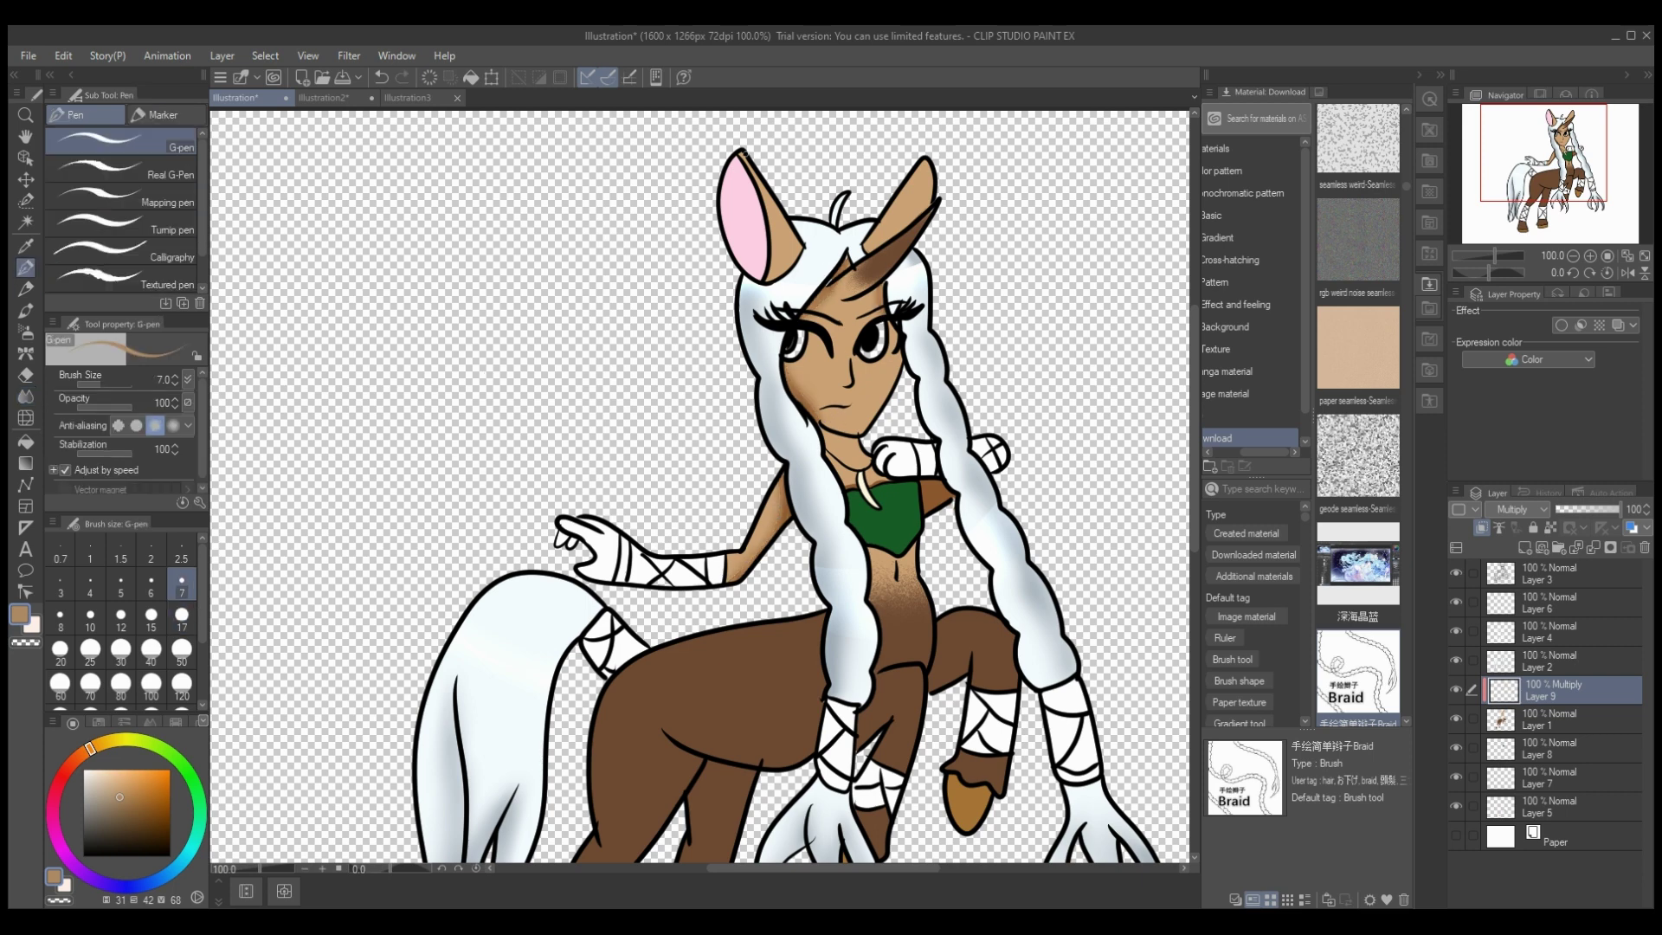
{"action": "left_click_drag", "start_coordinate": [744, 153], "coordinate": [773, 276]}
{"action": "left_click_drag", "start_coordinate": [767, 198], "coordinate": [790, 265]}
{"action": "left_click", "coordinate": [182, 617]}
{"action": "mouse_move", "coordinate": [766, 184]}
{"action": "left_mouse_down"}
{"action": "mouse_move", "coordinate": [783, 266]}
{"action": "mouse_move", "coordinate": [797, 260]}
{"action": "left_mouse_up"}
{"action": "left_click_drag", "start_coordinate": [919, 165], "coordinate": [874, 270]}
{"action": "left_click", "coordinate": [382, 78]}
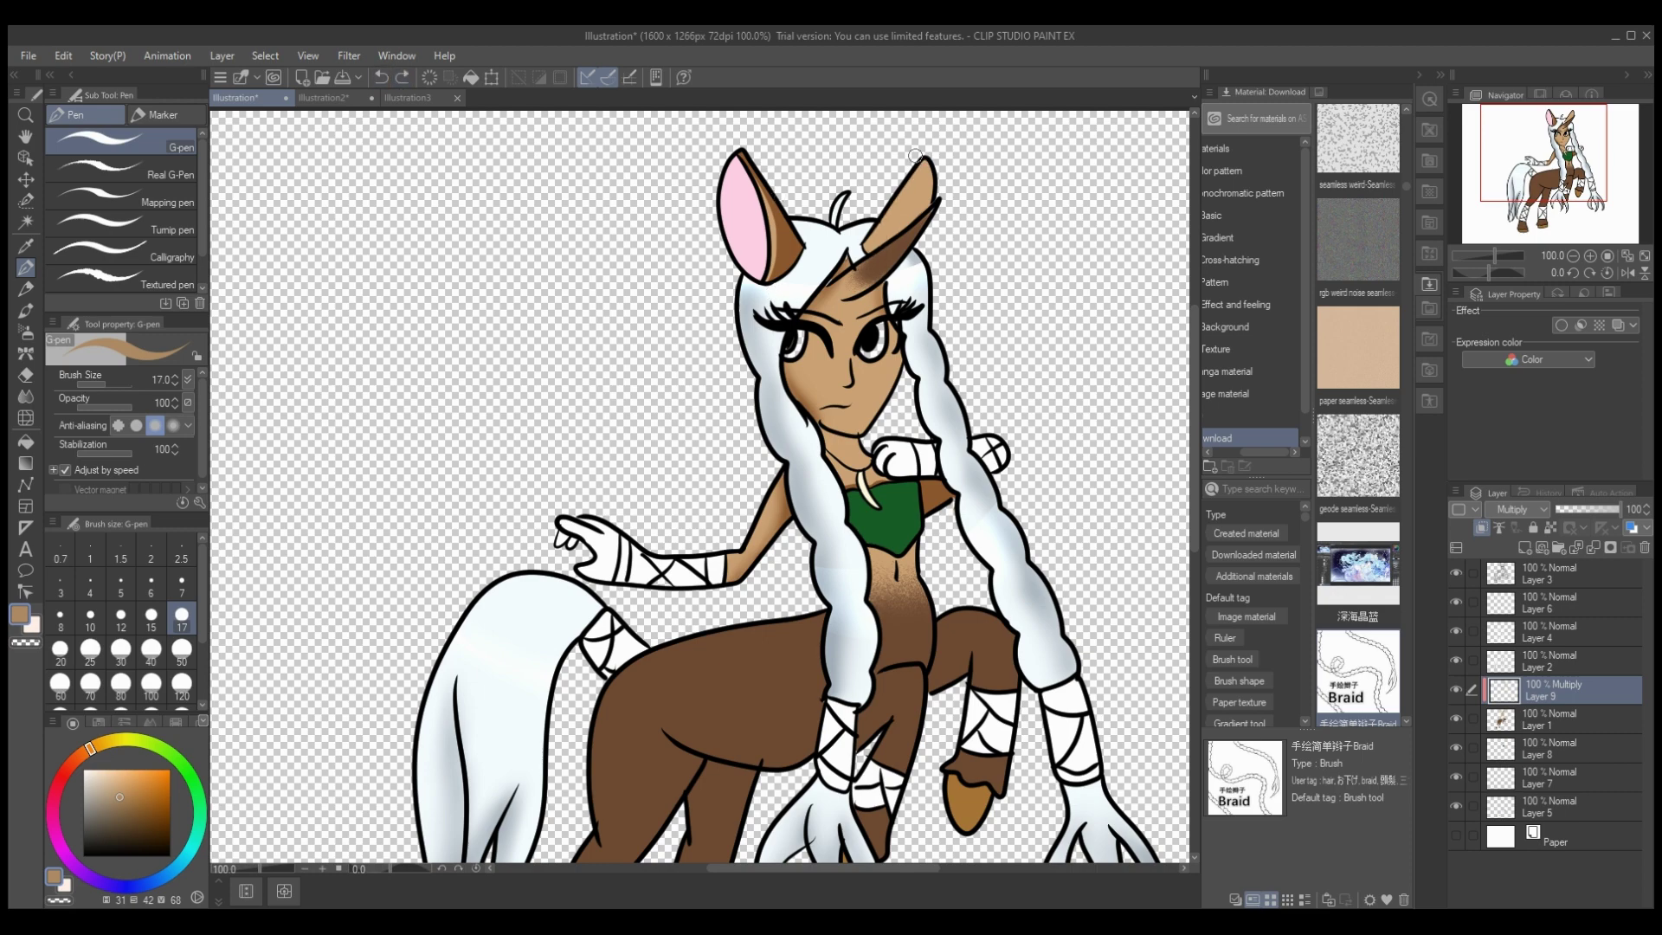
{"action": "left_click_drag", "start_coordinate": [915, 156], "coordinate": [866, 253]}
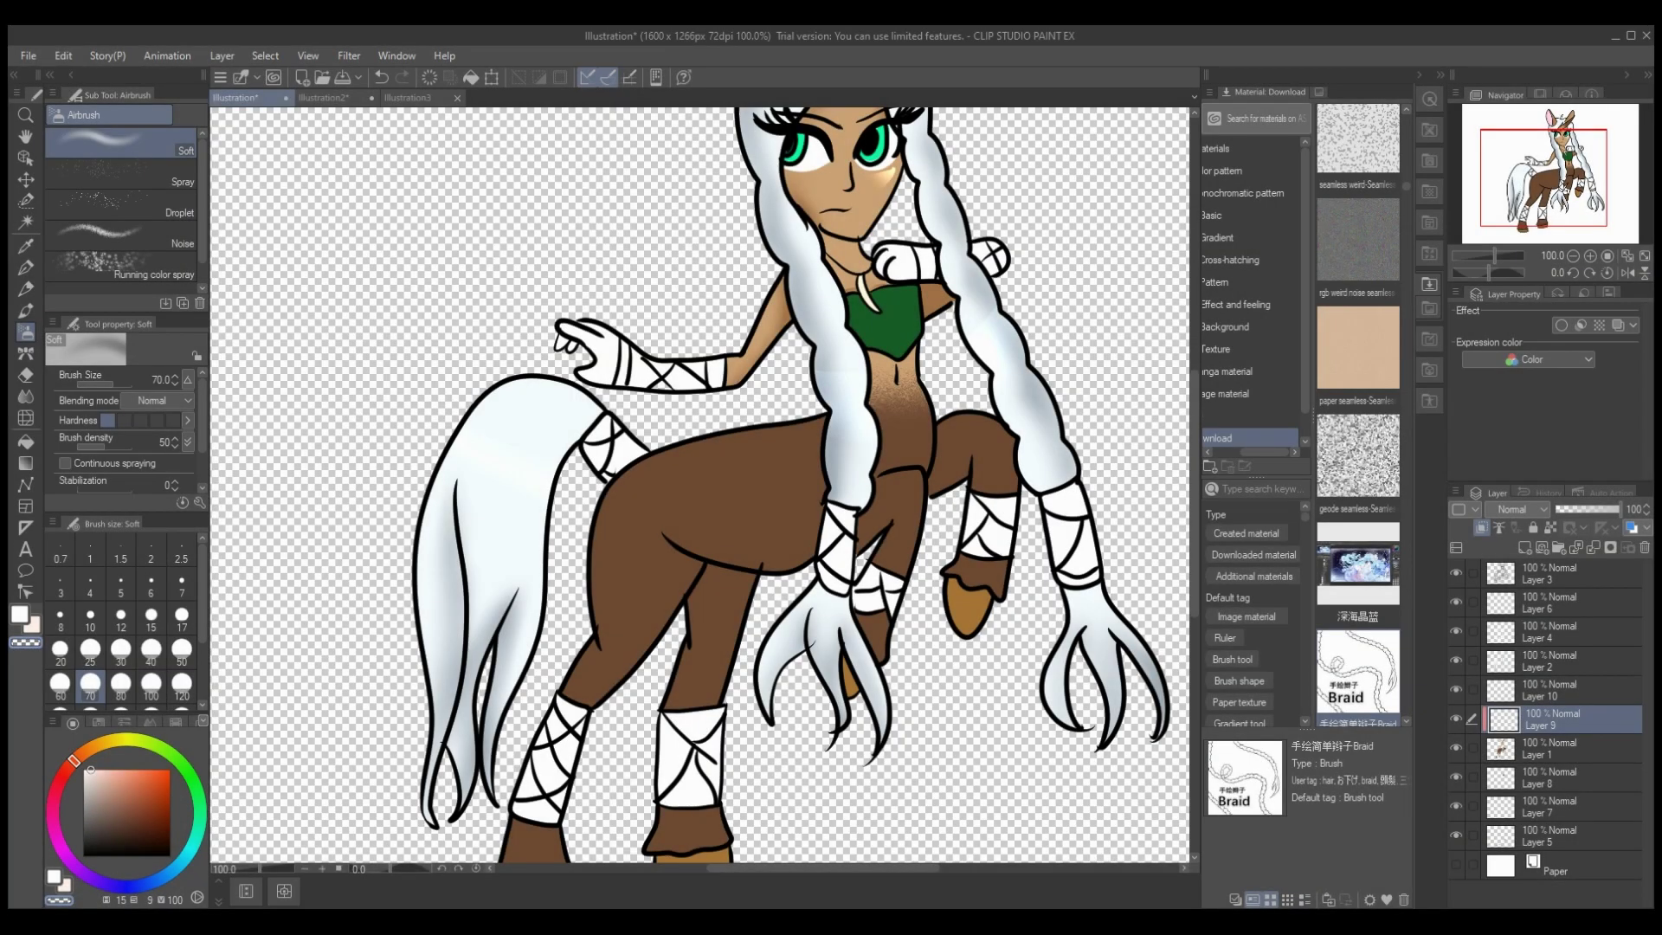
Step: Set Layer 9 to Multiply, sample the brown coat color and paint shadows under the belly and on the near foreleg with the G-pen
{"action": "left_click", "coordinate": [26, 247]}
{"action": "left_click", "coordinate": [33, 625]}
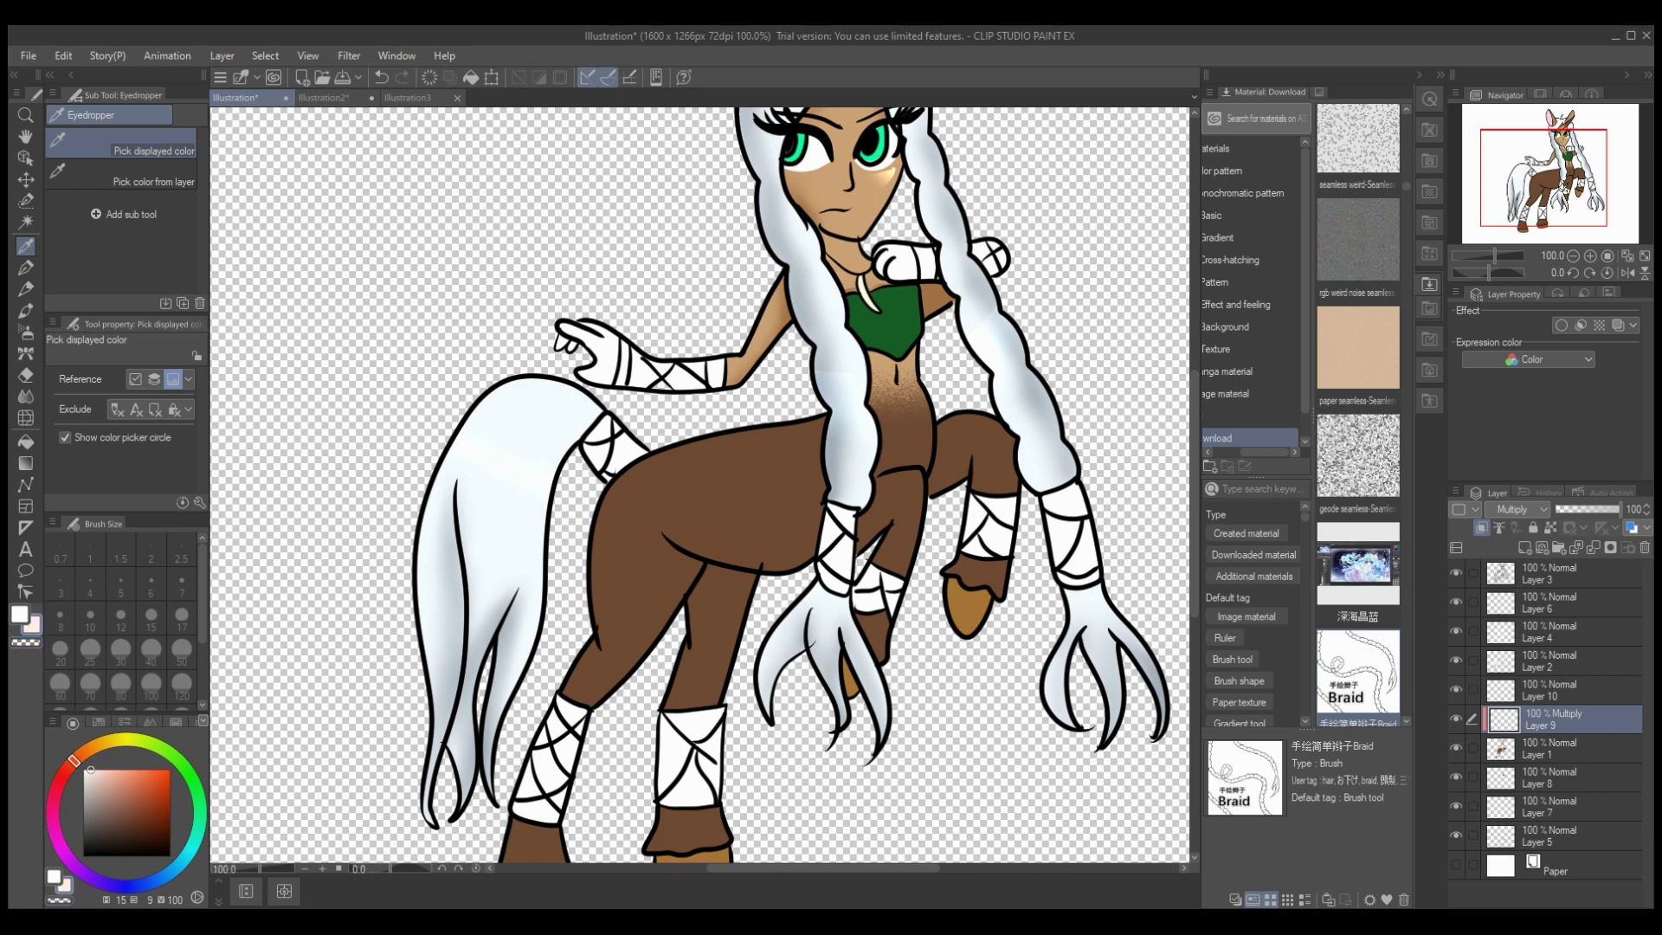
{"action": "key", "text": "p"}
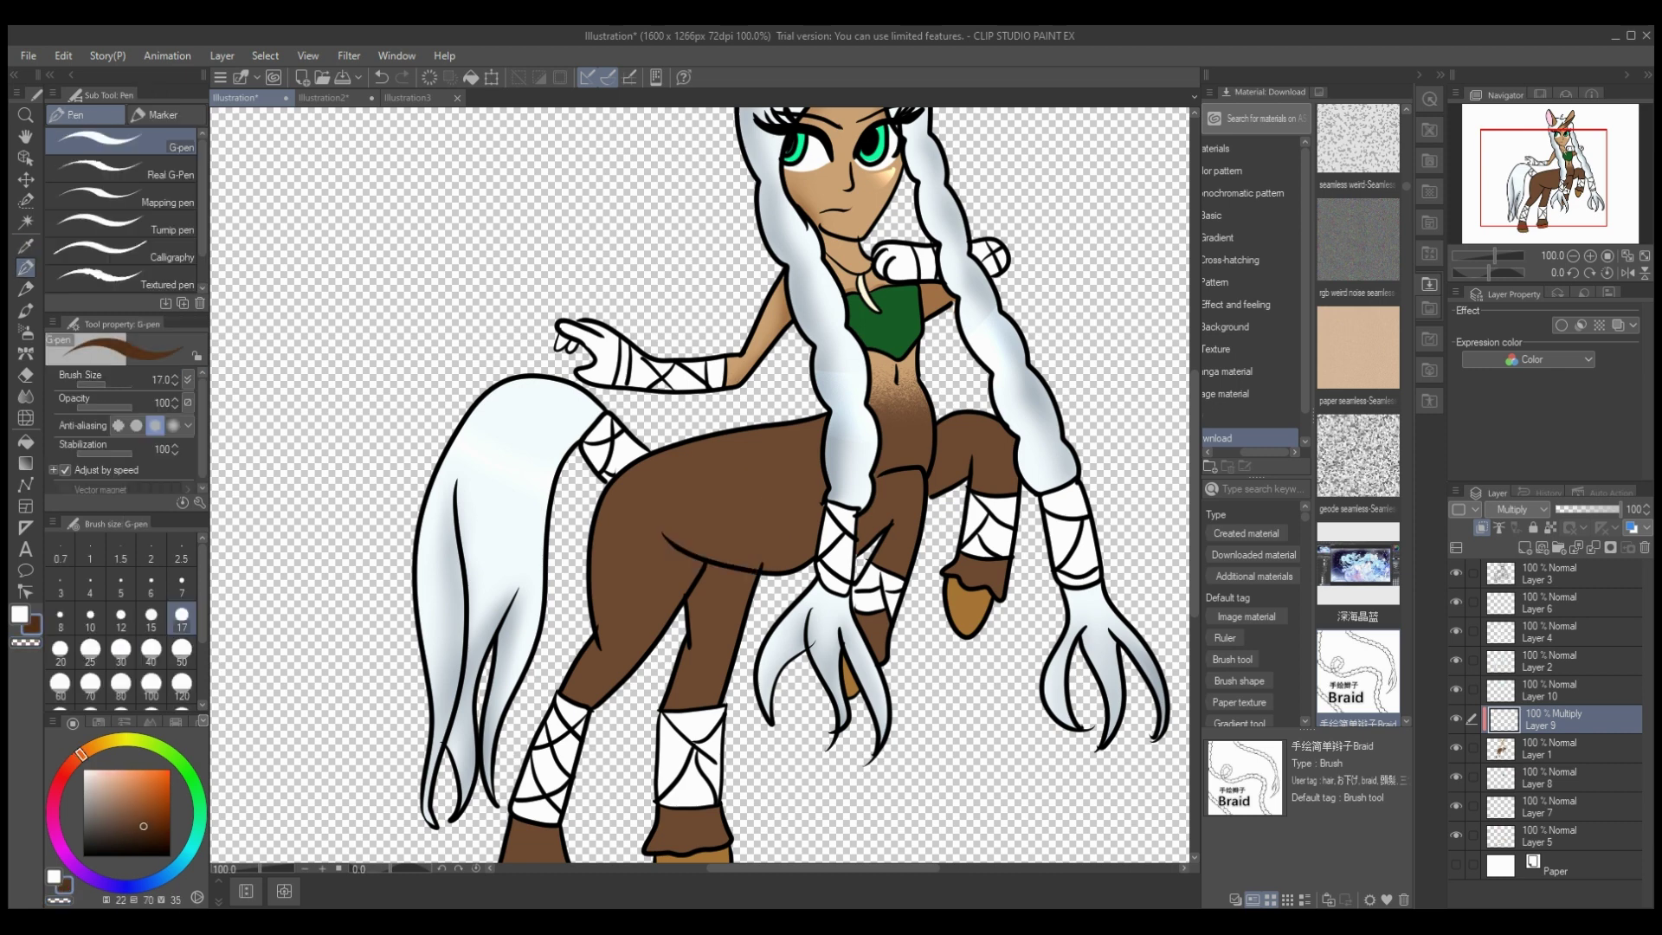
{"action": "left_click_drag", "start_coordinate": [661, 525], "coordinate": [812, 565]}
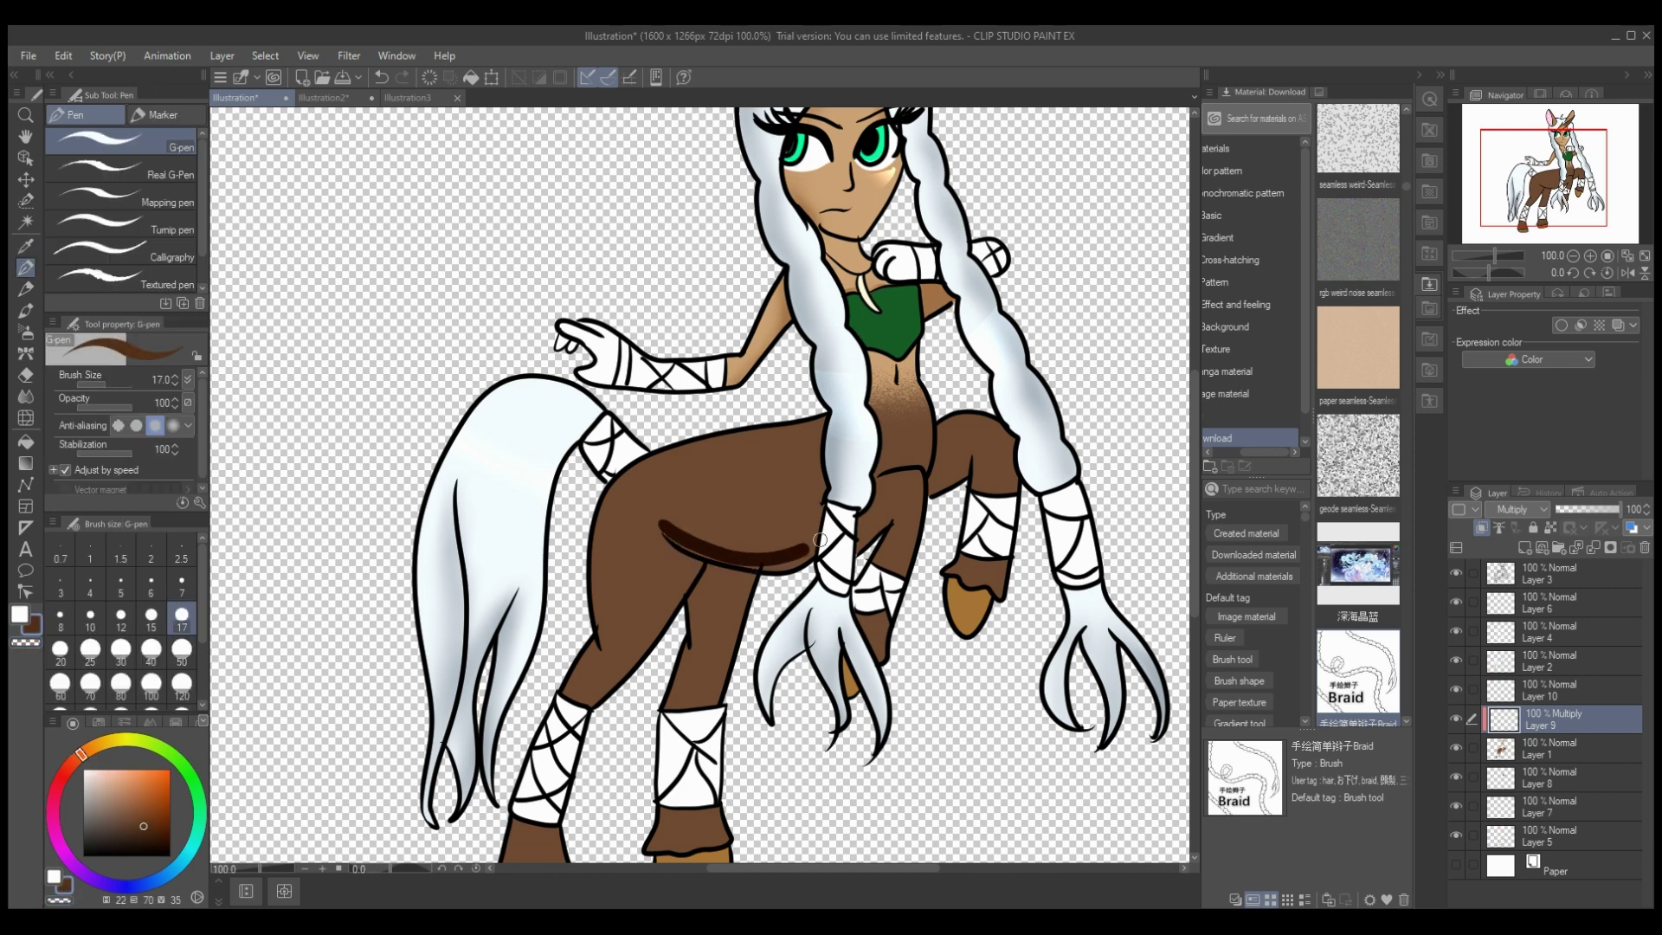
{"action": "mouse_move", "coordinate": [904, 516]}
{"action": "left_mouse_down"}
{"action": "mouse_move", "coordinate": [867, 553]}
{"action": "mouse_move", "coordinate": [658, 516]}
{"action": "mouse_move", "coordinate": [889, 561]}
{"action": "left_mouse_up"}
Step: Fill the far hind leg with the brown shadow color above and below its wrapping
{"action": "left_click", "coordinate": [26, 441]}
{"action": "left_click", "coordinate": [712, 637]}
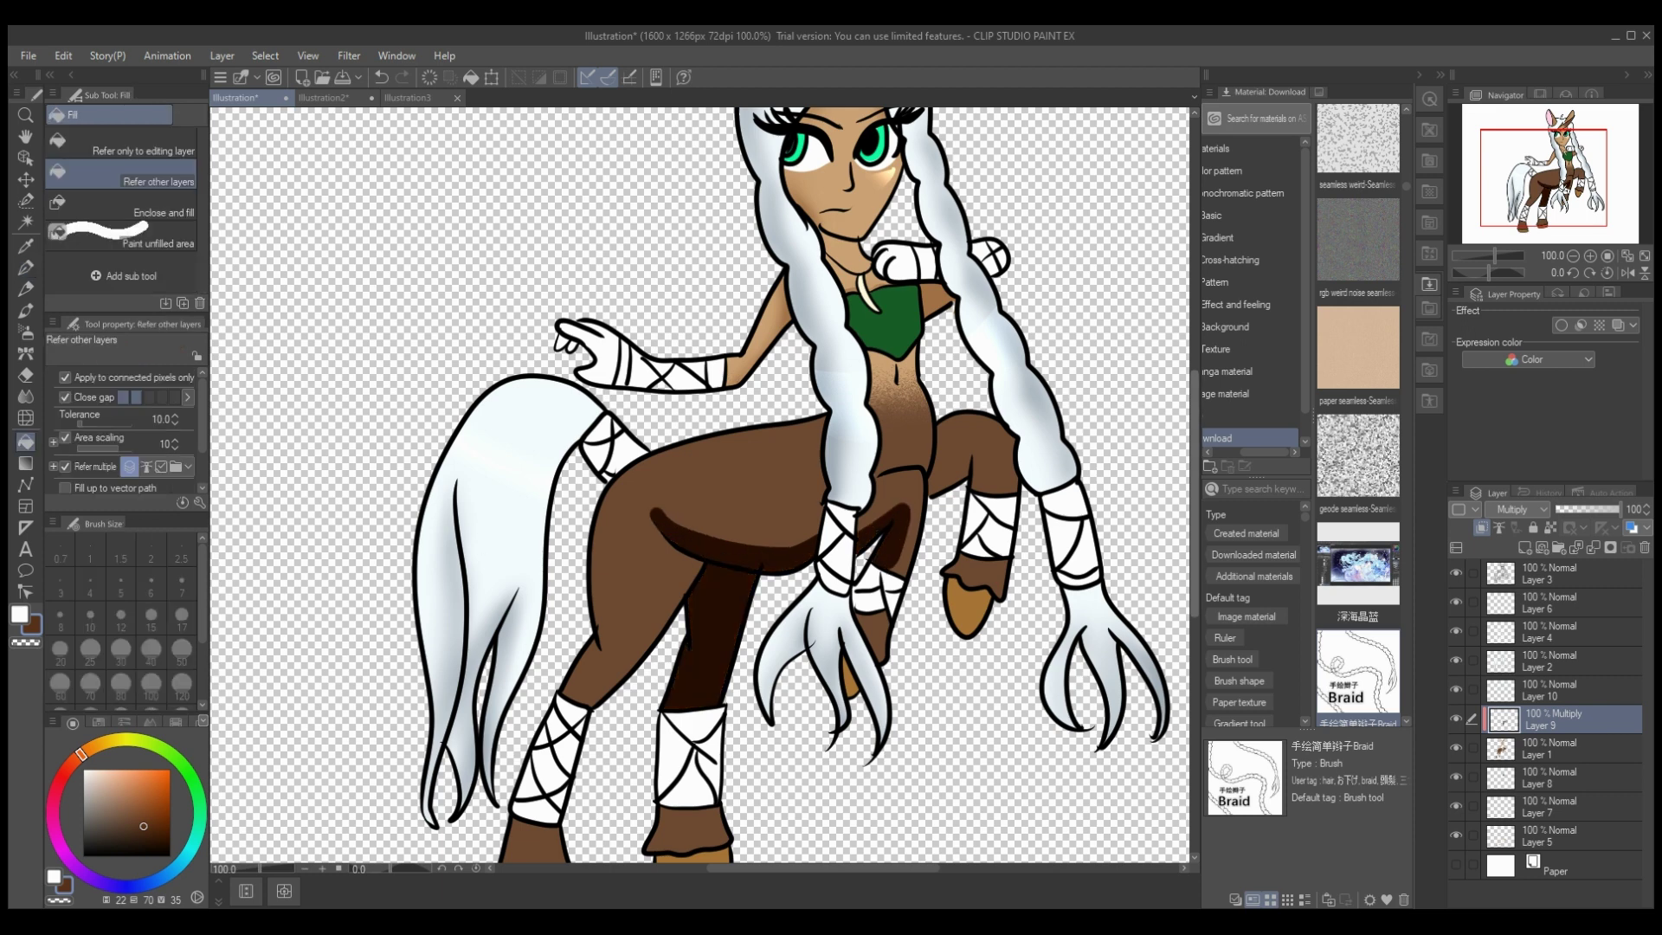
{"action": "left_click_drag", "start_coordinate": [1195, 495], "coordinate": [1194, 546]}
{"action": "left_click", "coordinate": [689, 681]}
Step: Paint brown shadows on the raised foreleg and rear edge of the near hind leg, and soften the body shadows with Blur at size 50
{"action": "left_click_drag", "start_coordinate": [1201, 440], "coordinate": [1199, 439]}
{"action": "left_click", "coordinate": [25, 268]}
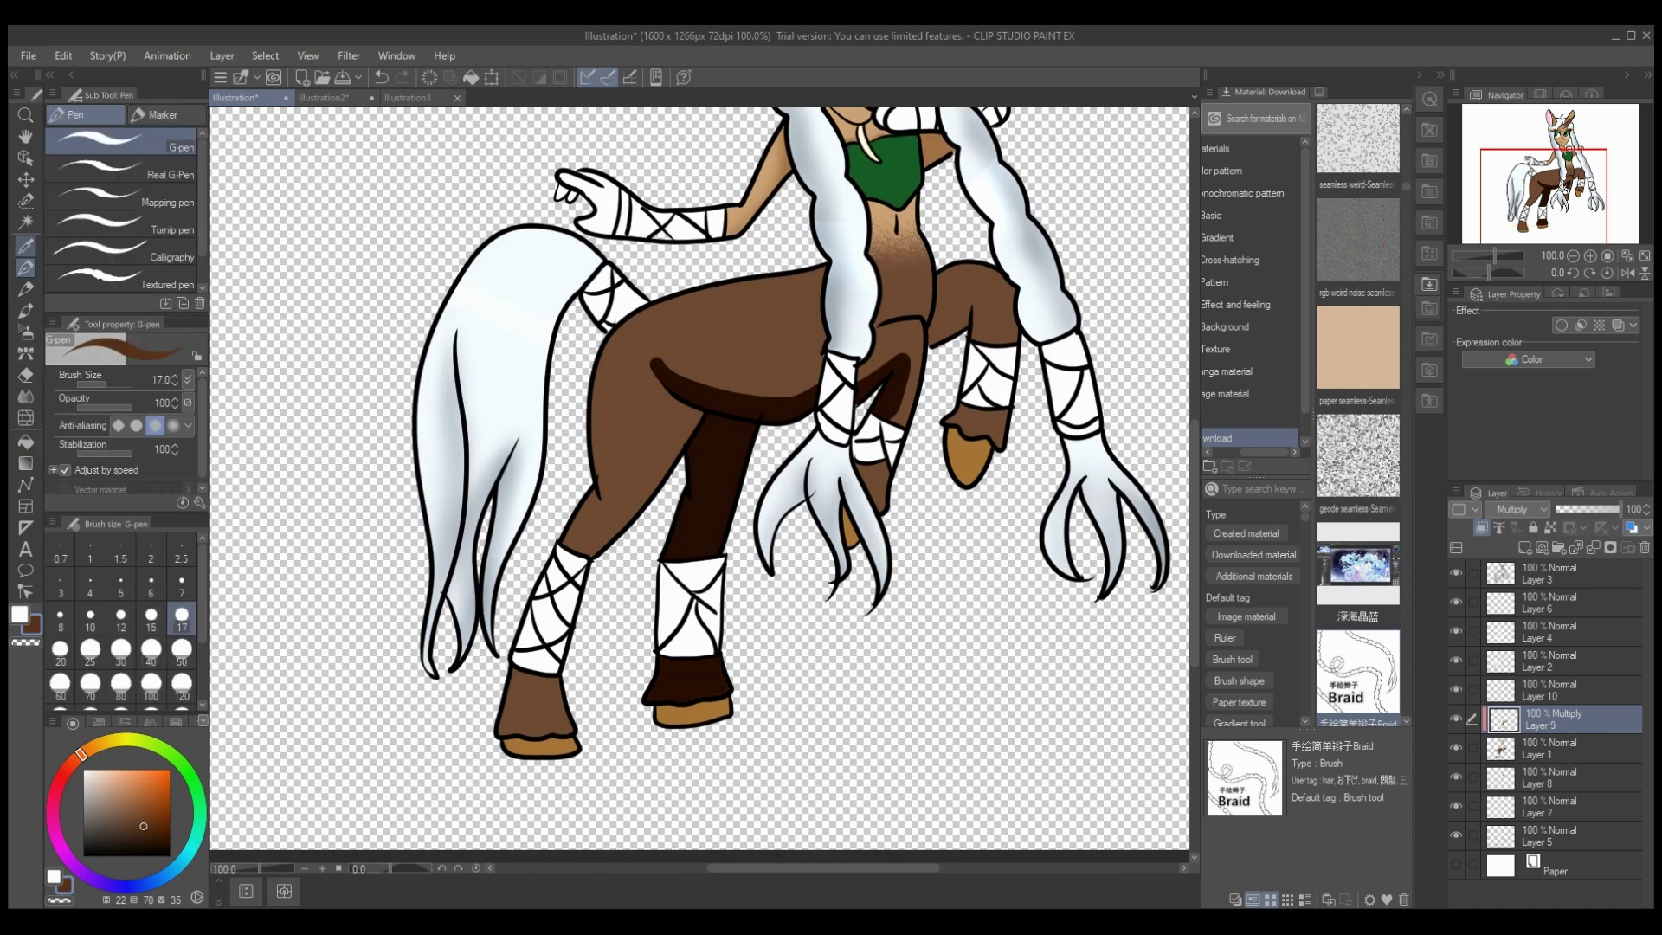
{"action": "left_click_drag", "start_coordinate": [938, 341], "coordinate": [975, 334]}
{"action": "left_click_drag", "start_coordinate": [959, 412], "coordinate": [947, 418]}
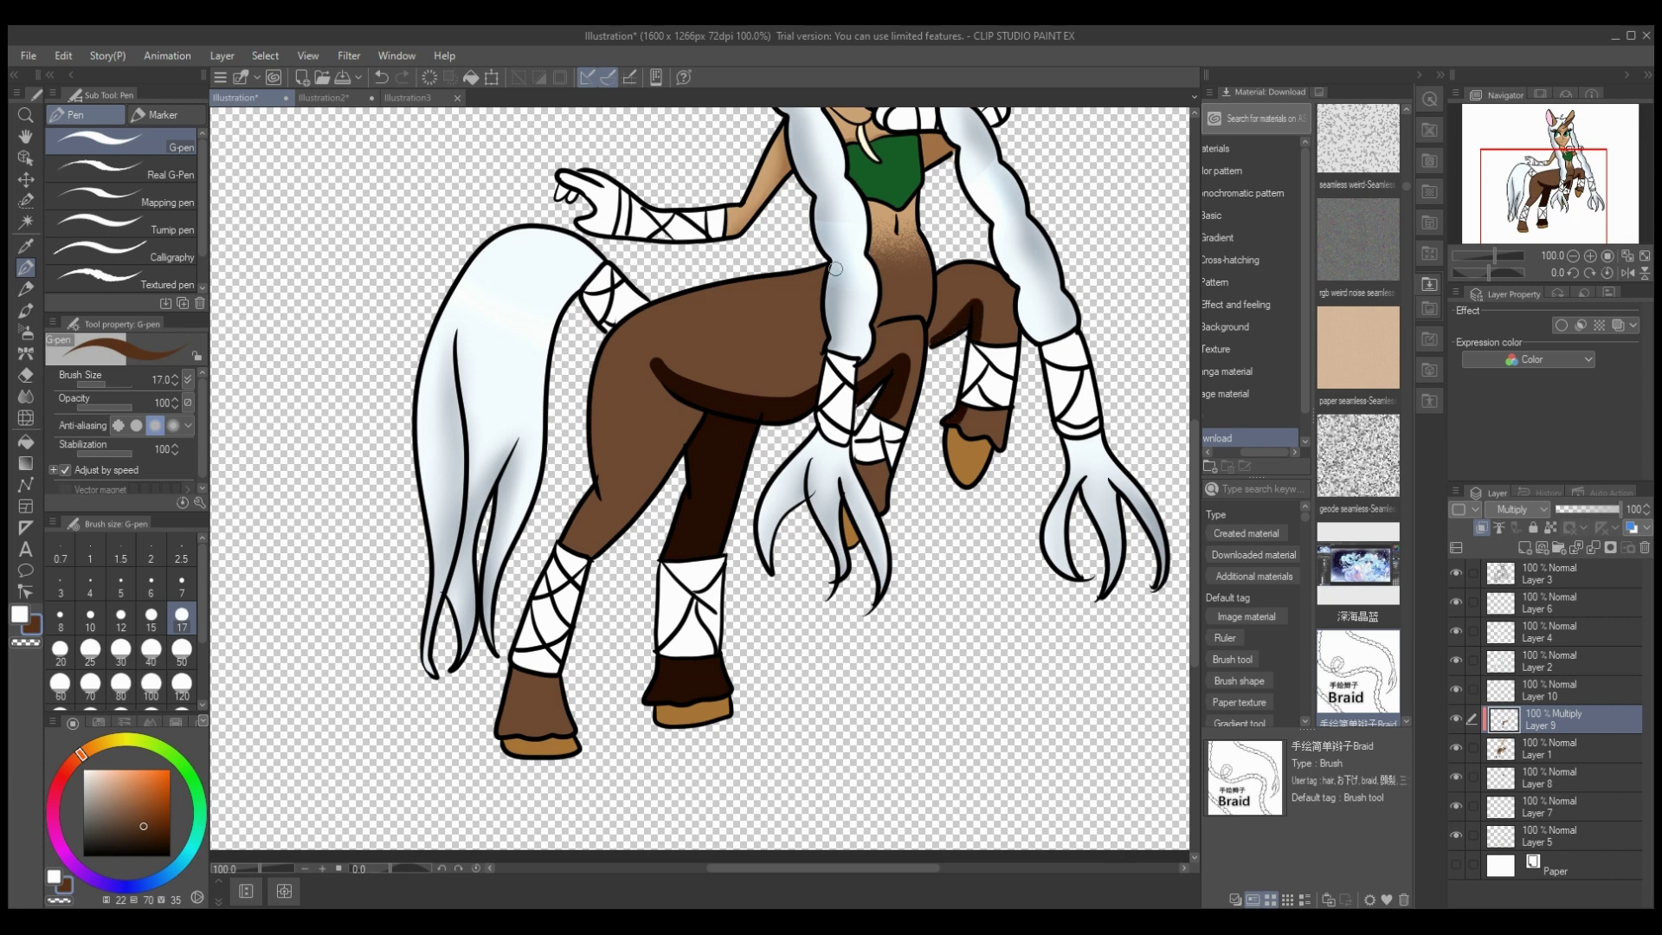
{"action": "mouse_move", "coordinate": [617, 327]}
{"action": "left_mouse_down"}
{"action": "mouse_move", "coordinate": [594, 495]}
{"action": "mouse_move", "coordinate": [565, 543]}
{"action": "left_mouse_up"}
{"action": "left_click_drag", "start_coordinate": [511, 732], "coordinate": [517, 677]}
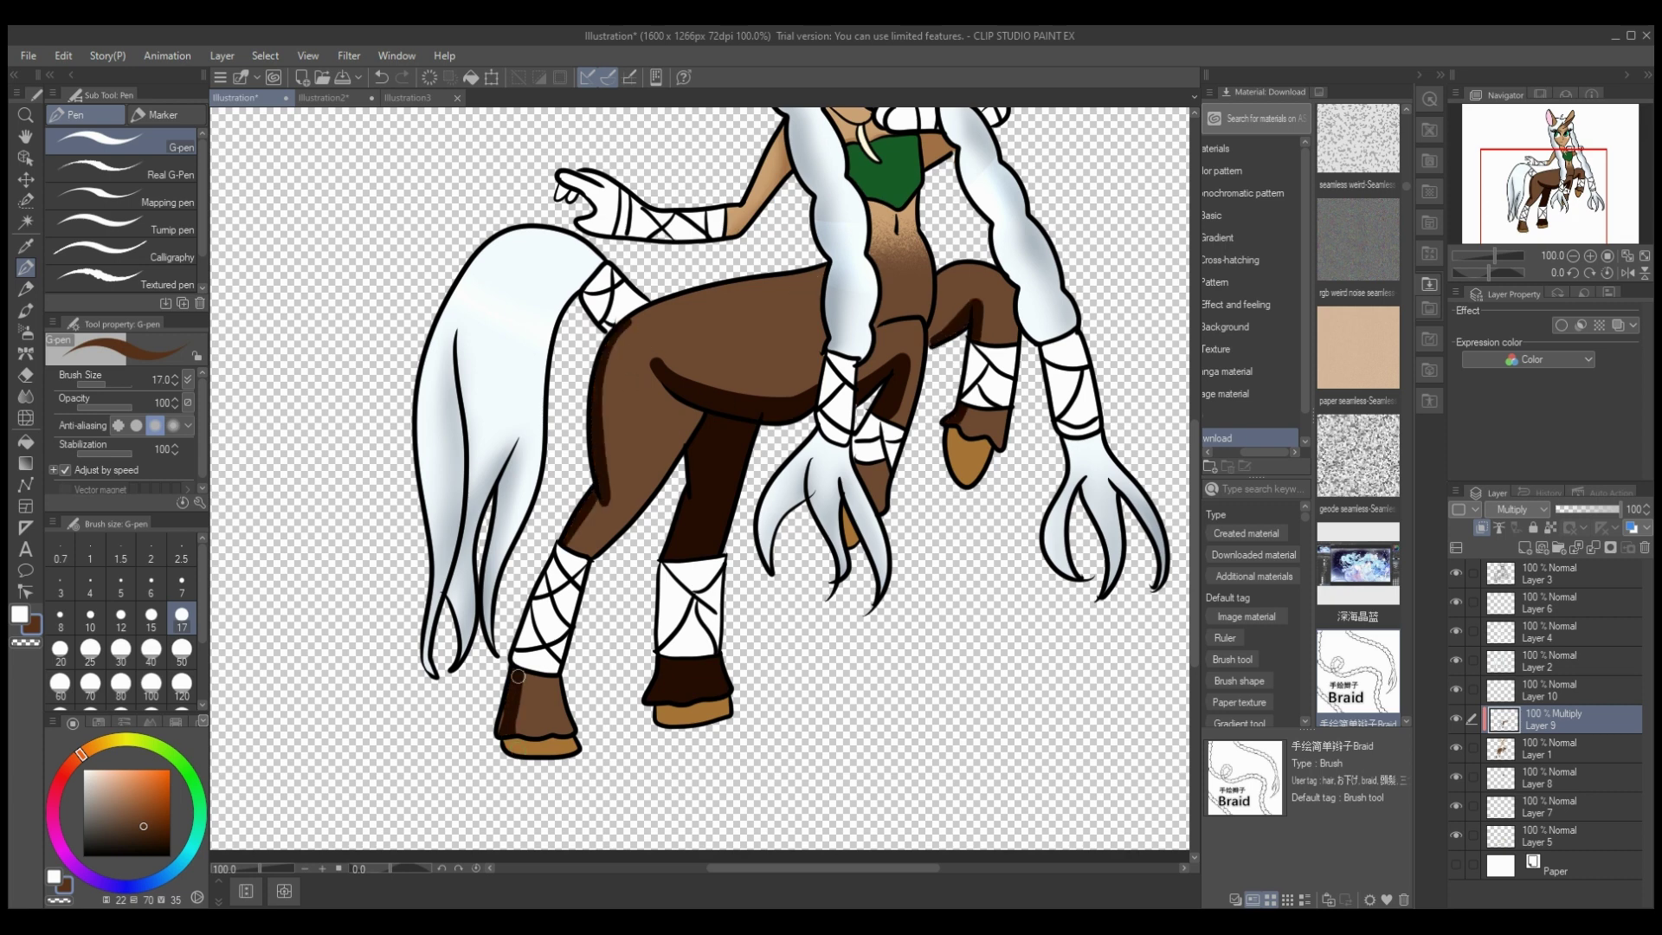
{"action": "key", "text": "j"}
{"action": "mouse_move", "coordinate": [590, 477]}
{"action": "left_mouse_down"}
{"action": "mouse_move", "coordinate": [658, 294]}
{"action": "mouse_move", "coordinate": [754, 372]}
{"action": "mouse_move", "coordinate": [735, 387]}
{"action": "mouse_move", "coordinate": [816, 402]}
{"action": "mouse_move", "coordinate": [764, 380]}
{"action": "mouse_move", "coordinate": [904, 380]}
{"action": "mouse_move", "coordinate": [944, 350]}
{"action": "mouse_move", "coordinate": [1008, 433]}
{"action": "left_mouse_up"}
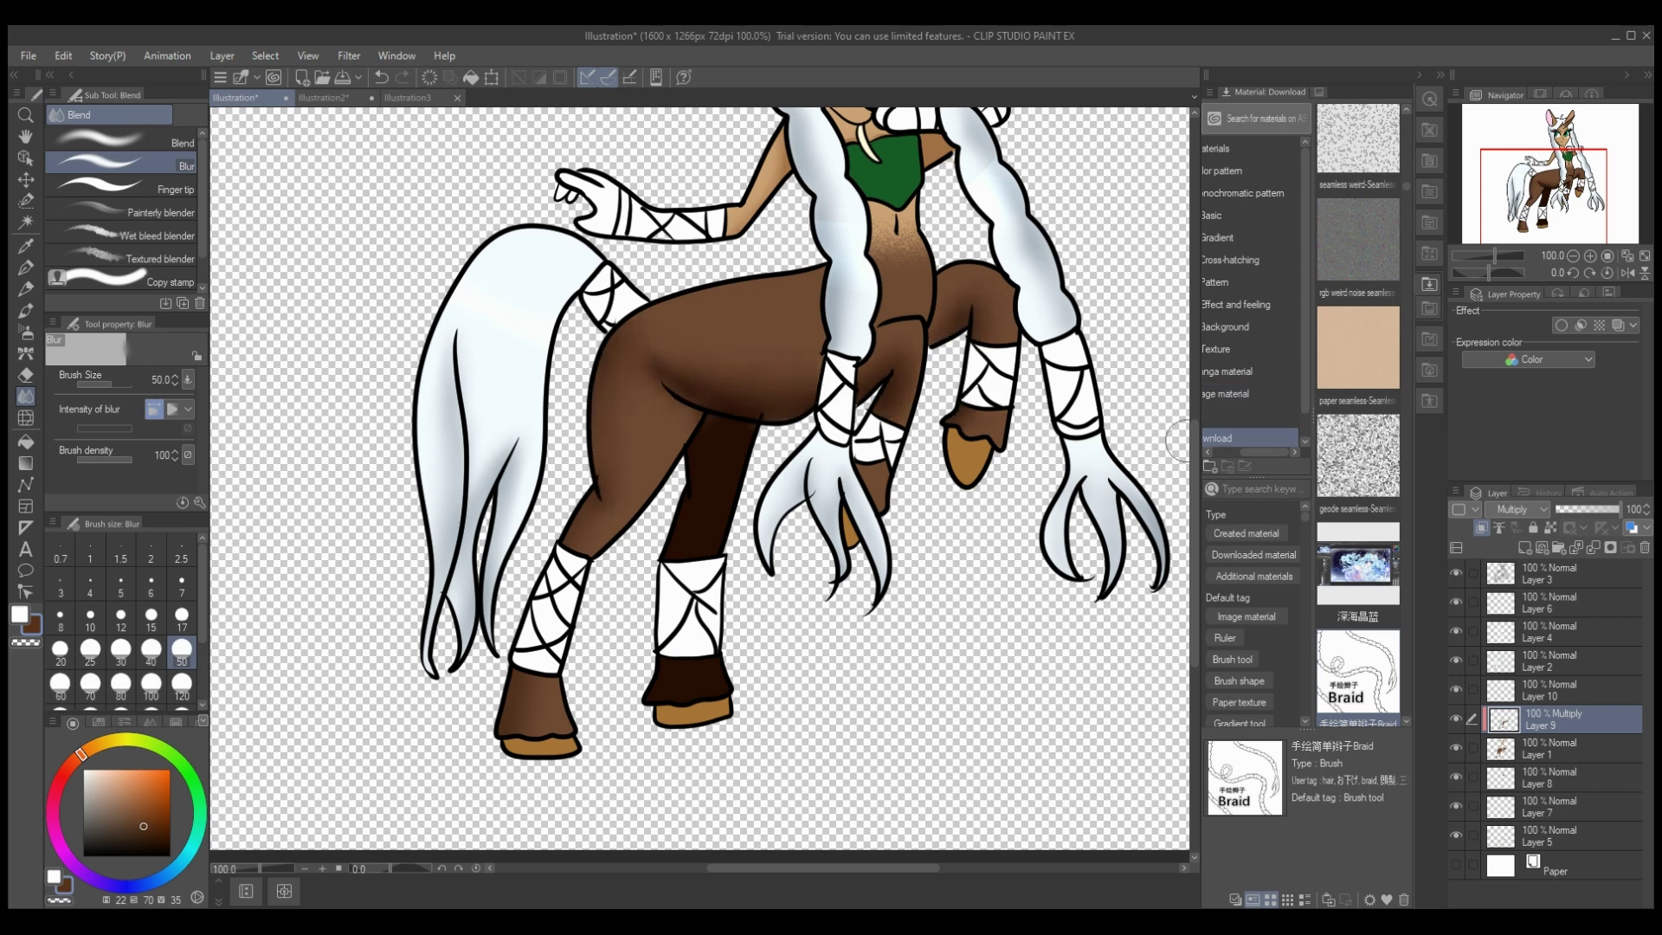
Step: Paint shadows at the navel and down the front of the torso, and soften them with Blur, finishing at size 17
{"action": "mouse_move", "coordinate": [1195, 437]}
{"action": "left_mouse_down"}
{"action": "mouse_move", "coordinate": [1195, 377]}
{"action": "mouse_move", "coordinate": [1195, 455]}
{"action": "left_mouse_up"}
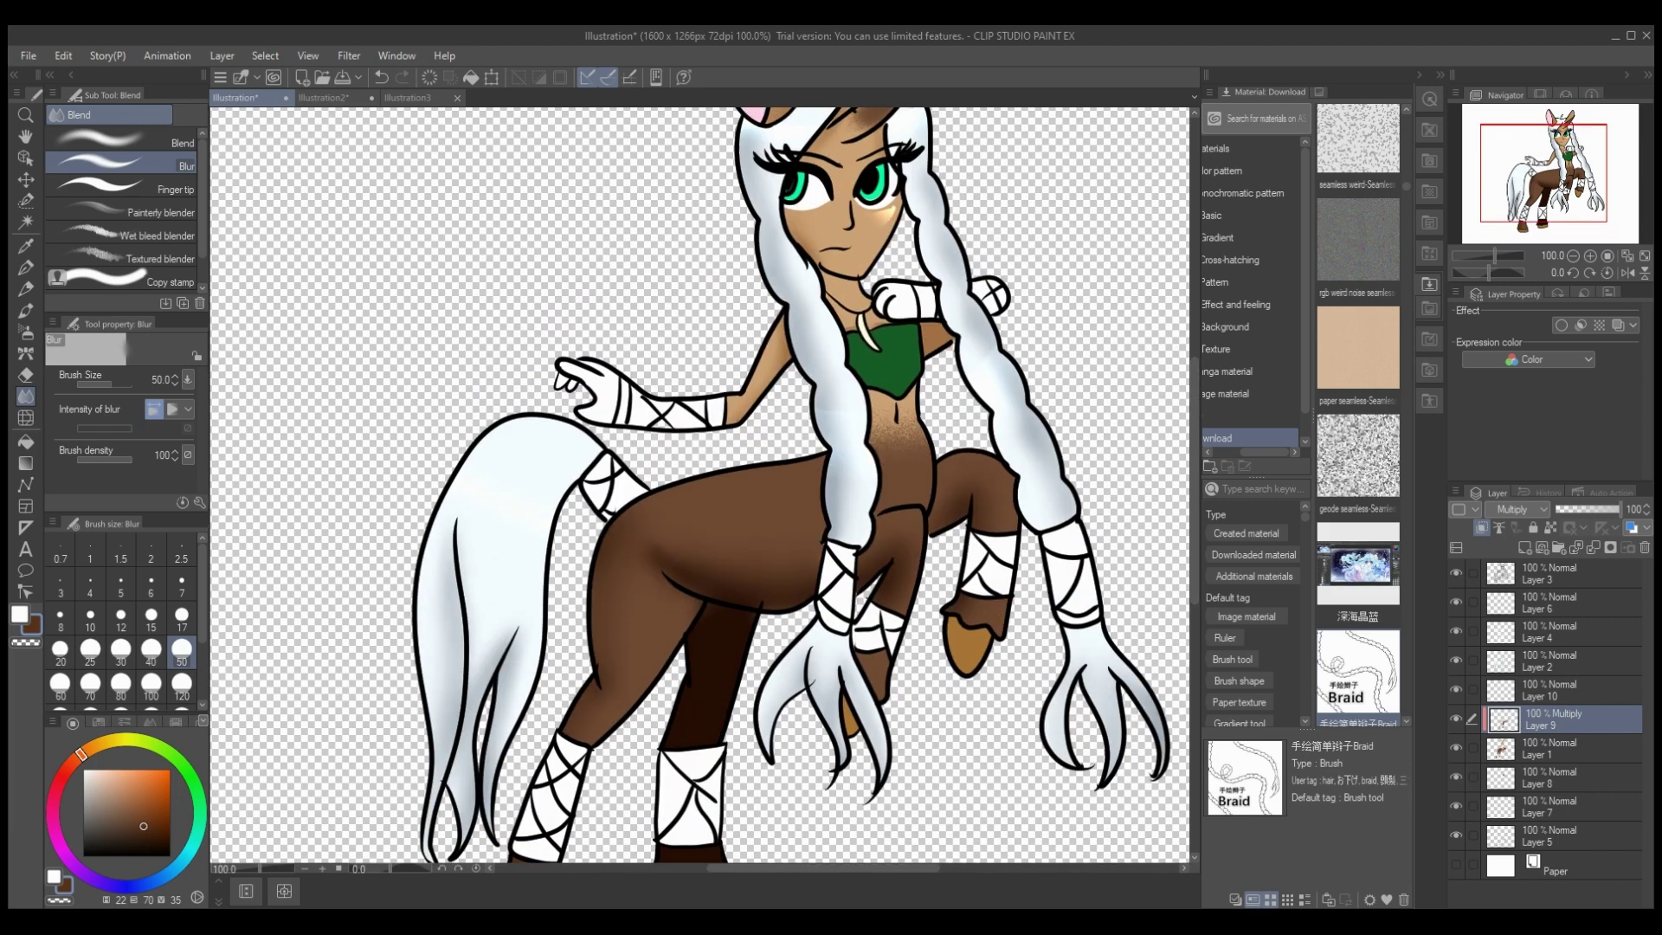
{"action": "key", "text": "p"}
{"action": "mouse_move", "coordinate": [896, 404]}
{"action": "left_mouse_down"}
{"action": "mouse_move", "coordinate": [883, 454]}
{"action": "mouse_move", "coordinate": [899, 480]}
{"action": "mouse_move", "coordinate": [921, 426]}
{"action": "mouse_move", "coordinate": [923, 509]}
{"action": "left_mouse_up"}
{"action": "key", "text": "j"}
{"action": "left_click_drag", "start_coordinate": [891, 411], "coordinate": [918, 485]}
{"action": "left_click", "coordinate": [181, 616]}
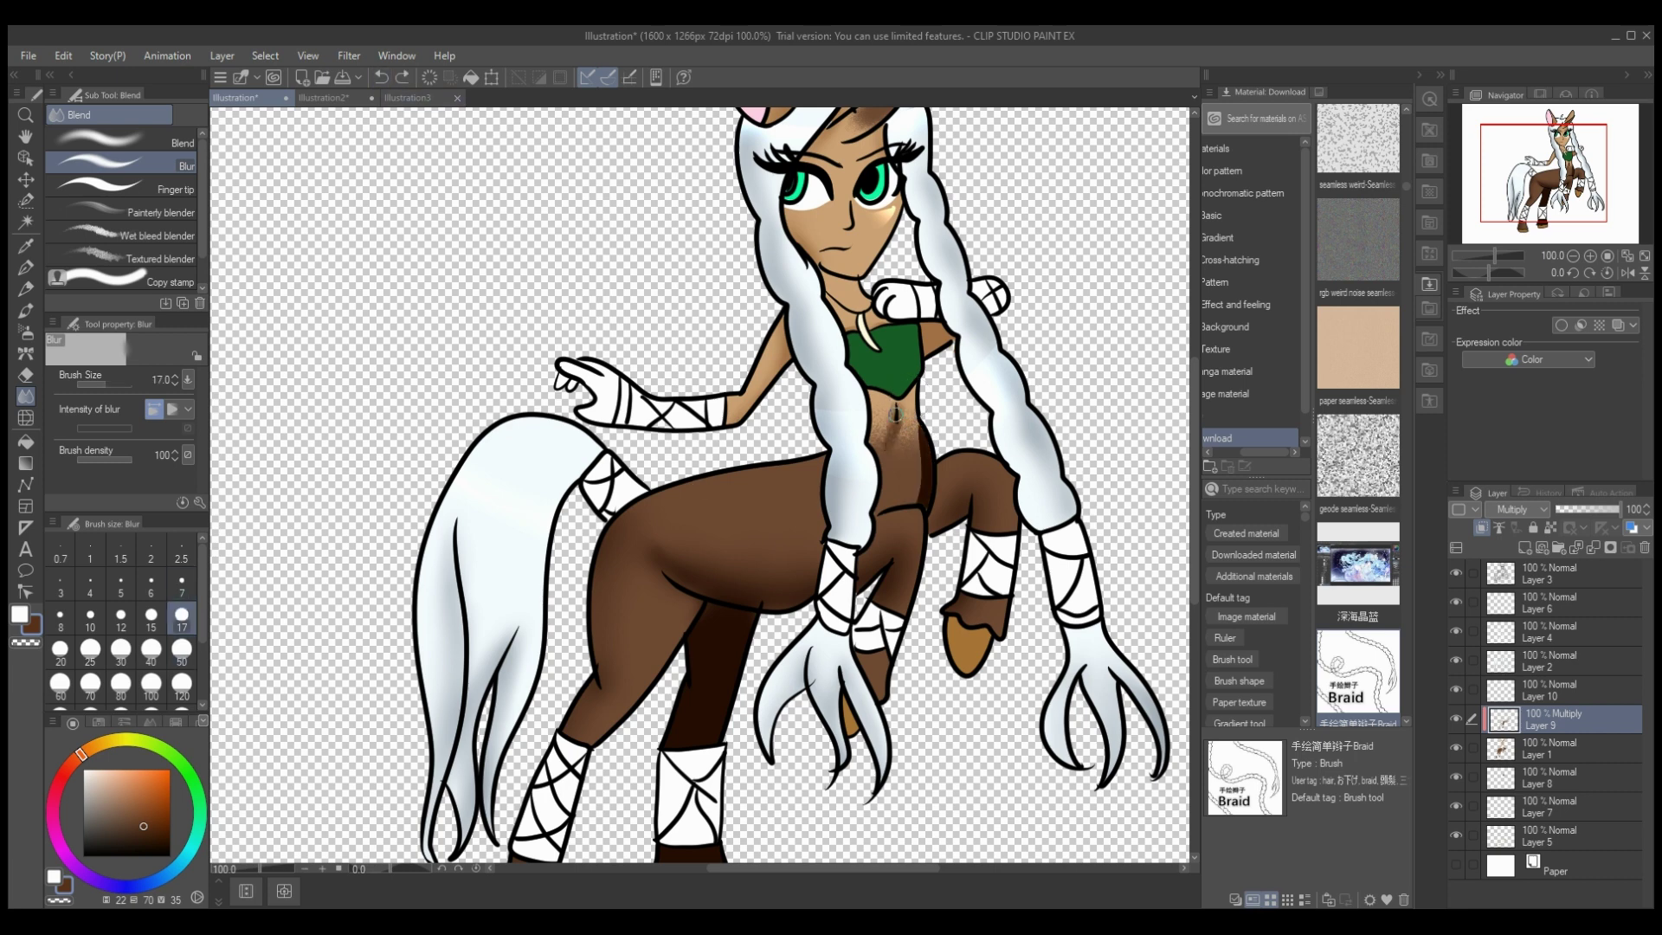
{"action": "left_click_drag", "start_coordinate": [892, 412], "coordinate": [890, 442]}
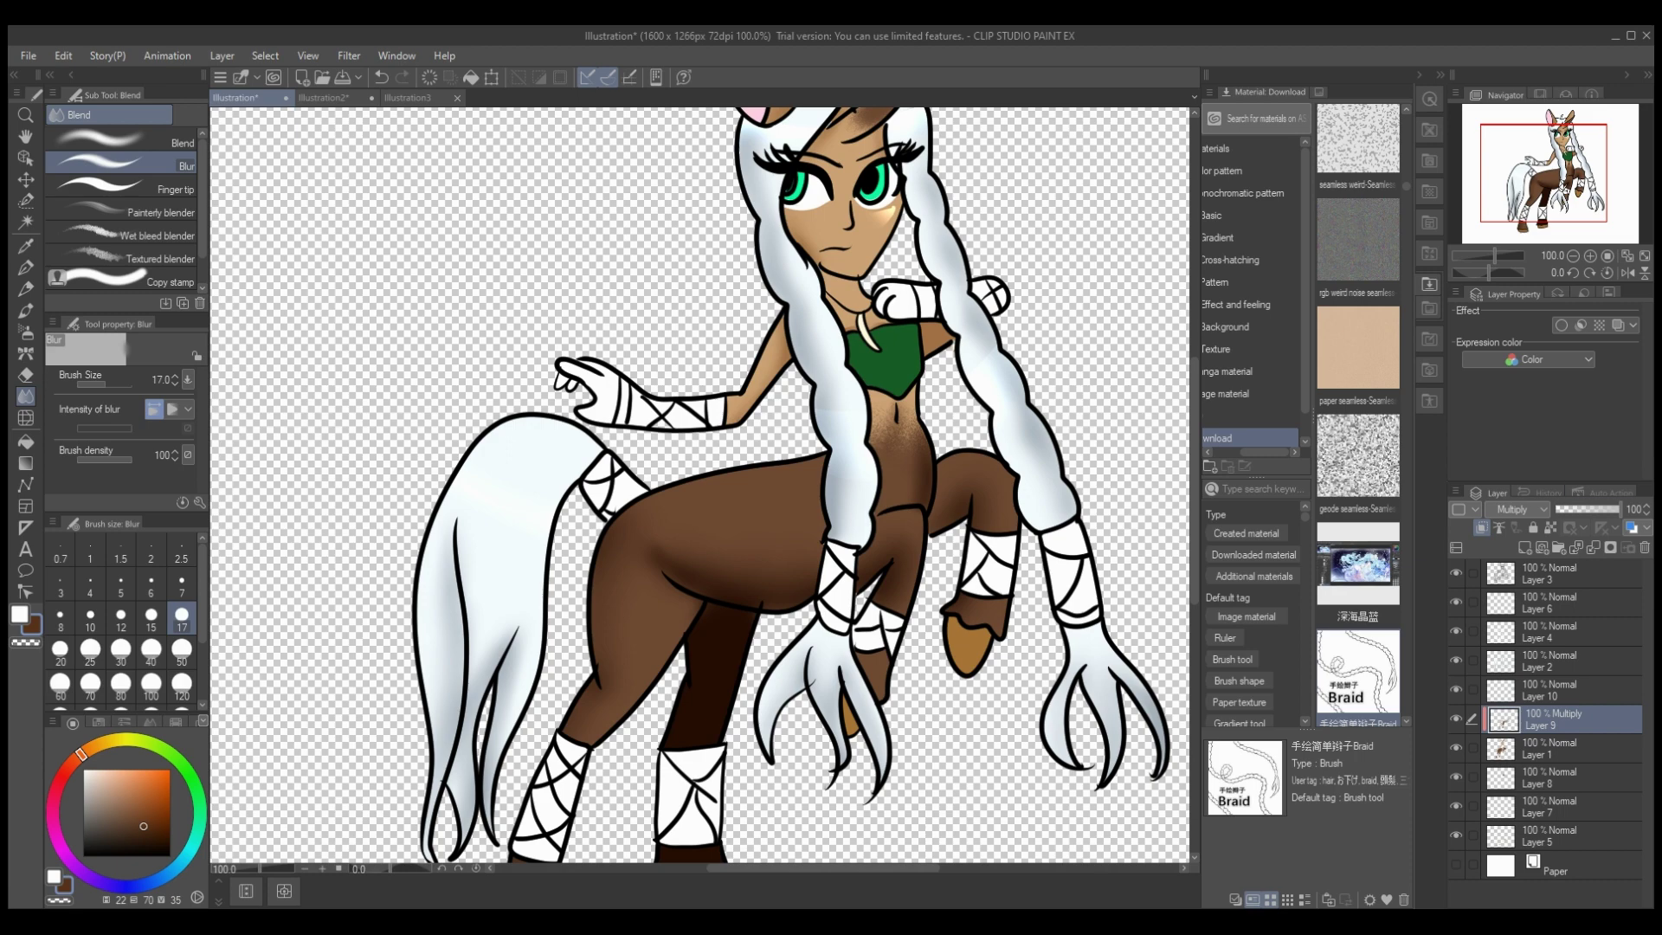
Step: Lower Layer 9's opacity to 78% and repaint the shadow down the rear edge of the near hind leg with the size 17 G-pen
{"action": "left_click_drag", "start_coordinate": [1616, 510], "coordinate": [1606, 510]}
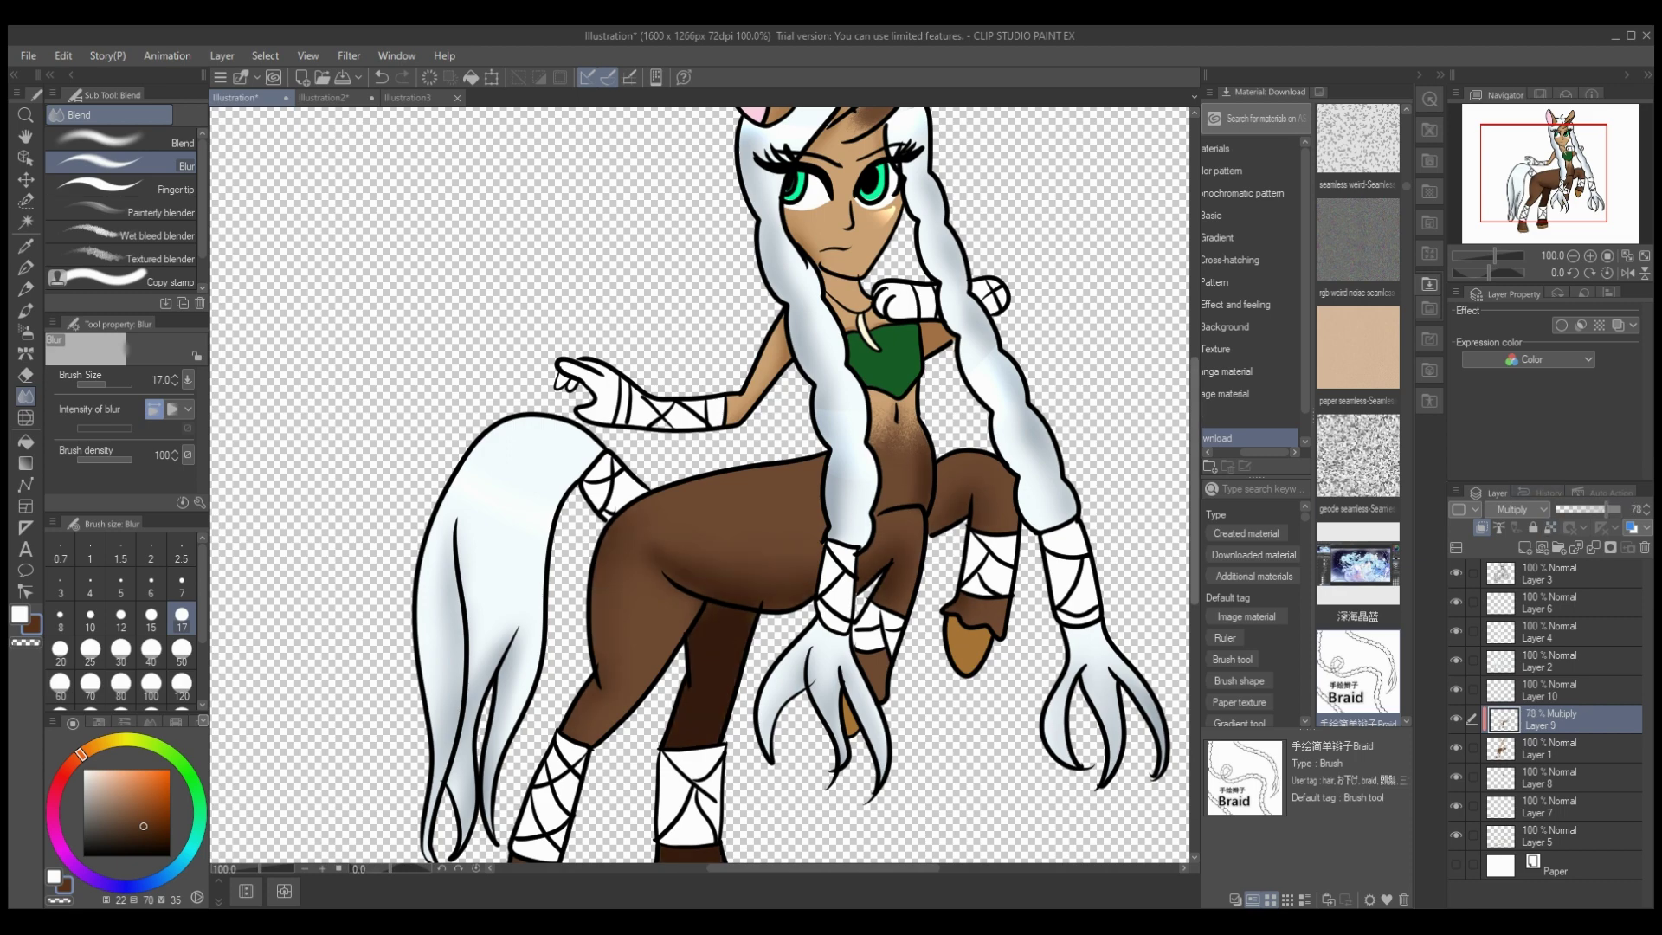
{"action": "scroll", "coordinate": [1125, 450], "scroll_direction": "down", "scroll_amount": 3}
{"action": "key", "text": "p"}
{"action": "left_click_drag", "start_coordinate": [618, 360], "coordinate": [605, 527]}
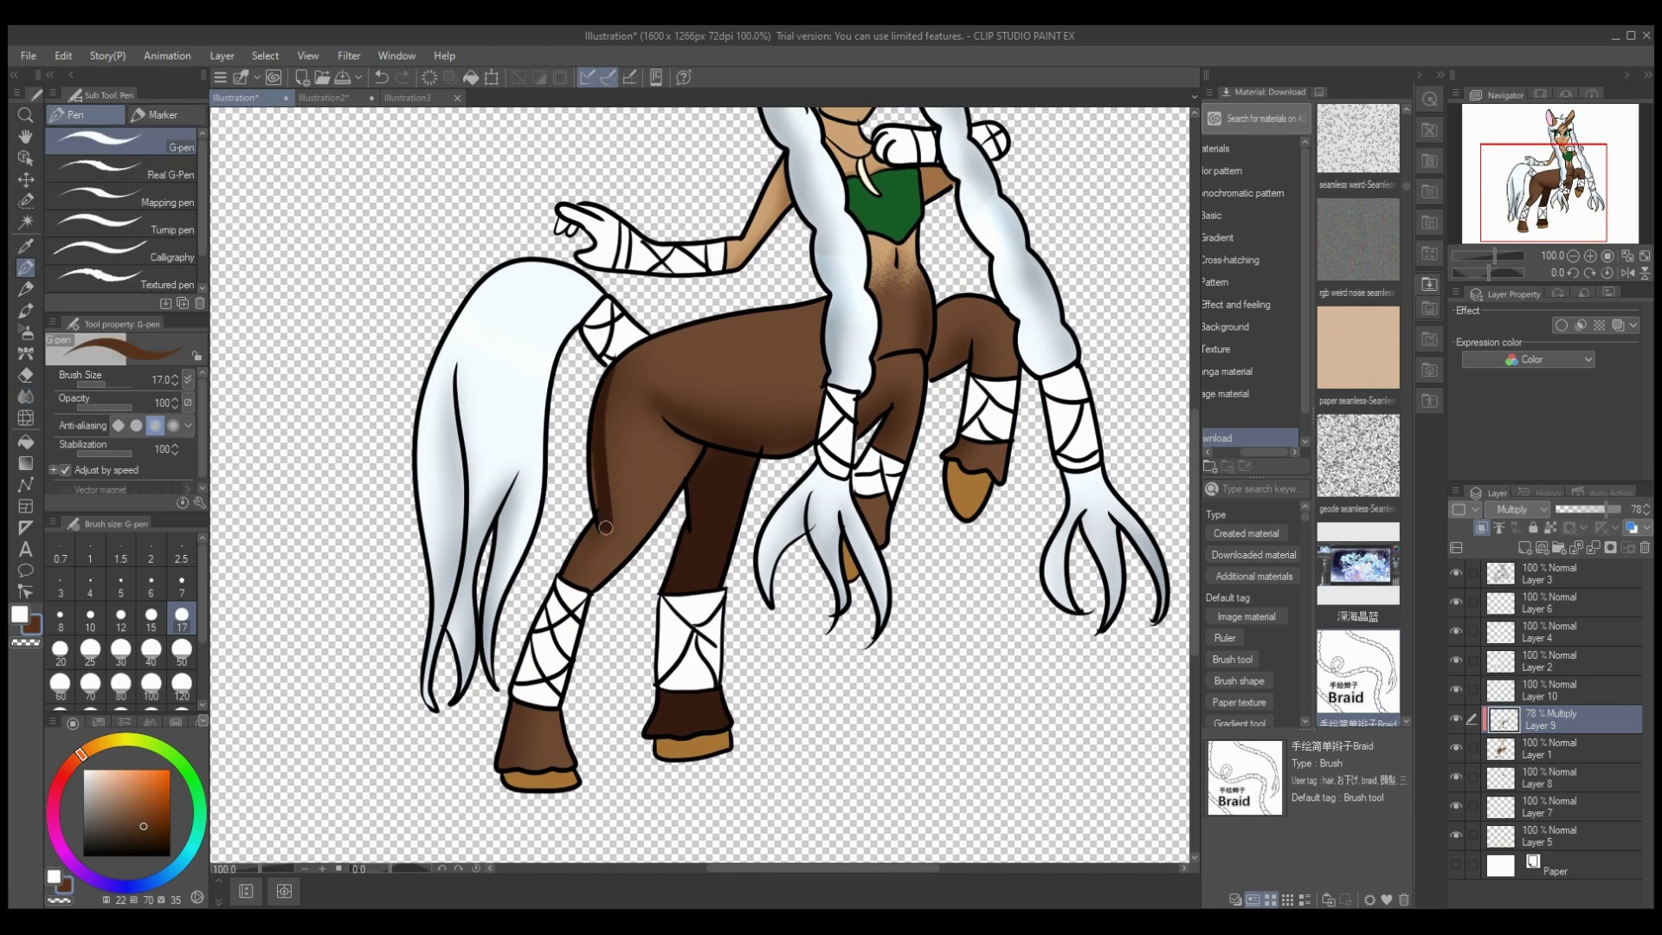
{"action": "mouse_move", "coordinate": [590, 462]}
{"action": "left_mouse_down"}
{"action": "mouse_move", "coordinate": [606, 518]}
{"action": "mouse_move", "coordinate": [571, 577]}
{"action": "left_mouse_up"}
{"action": "mouse_move", "coordinate": [527, 712]}
{"action": "left_mouse_down"}
{"action": "mouse_move", "coordinate": [507, 760]}
{"action": "mouse_move", "coordinate": [523, 690]}
{"action": "left_mouse_up"}
Step: Soften the new shadow along the near hind leg and above its hoof with Blur at size 50
{"action": "left_click", "coordinate": [25, 396]}
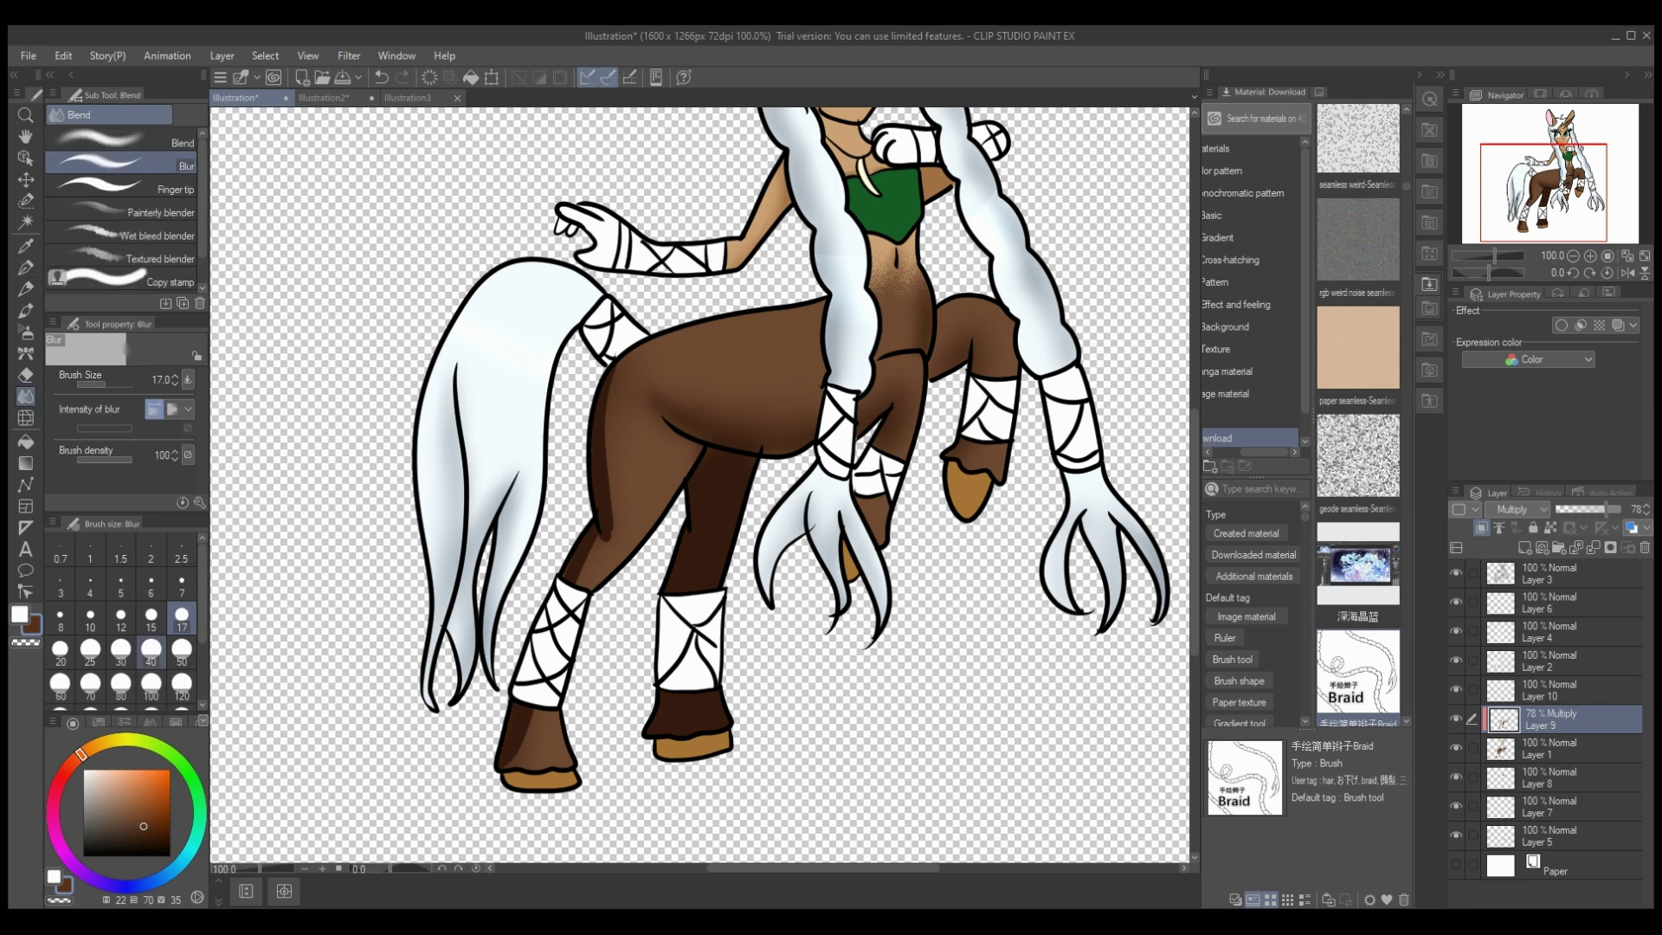
{"action": "left_click", "coordinate": [181, 652]}
{"action": "left_click_drag", "start_coordinate": [606, 418], "coordinate": [587, 561]}
{"action": "left_click_drag", "start_coordinate": [526, 738], "coordinate": [541, 708]}
{"action": "left_click_drag", "start_coordinate": [616, 379], "coordinate": [606, 402]}
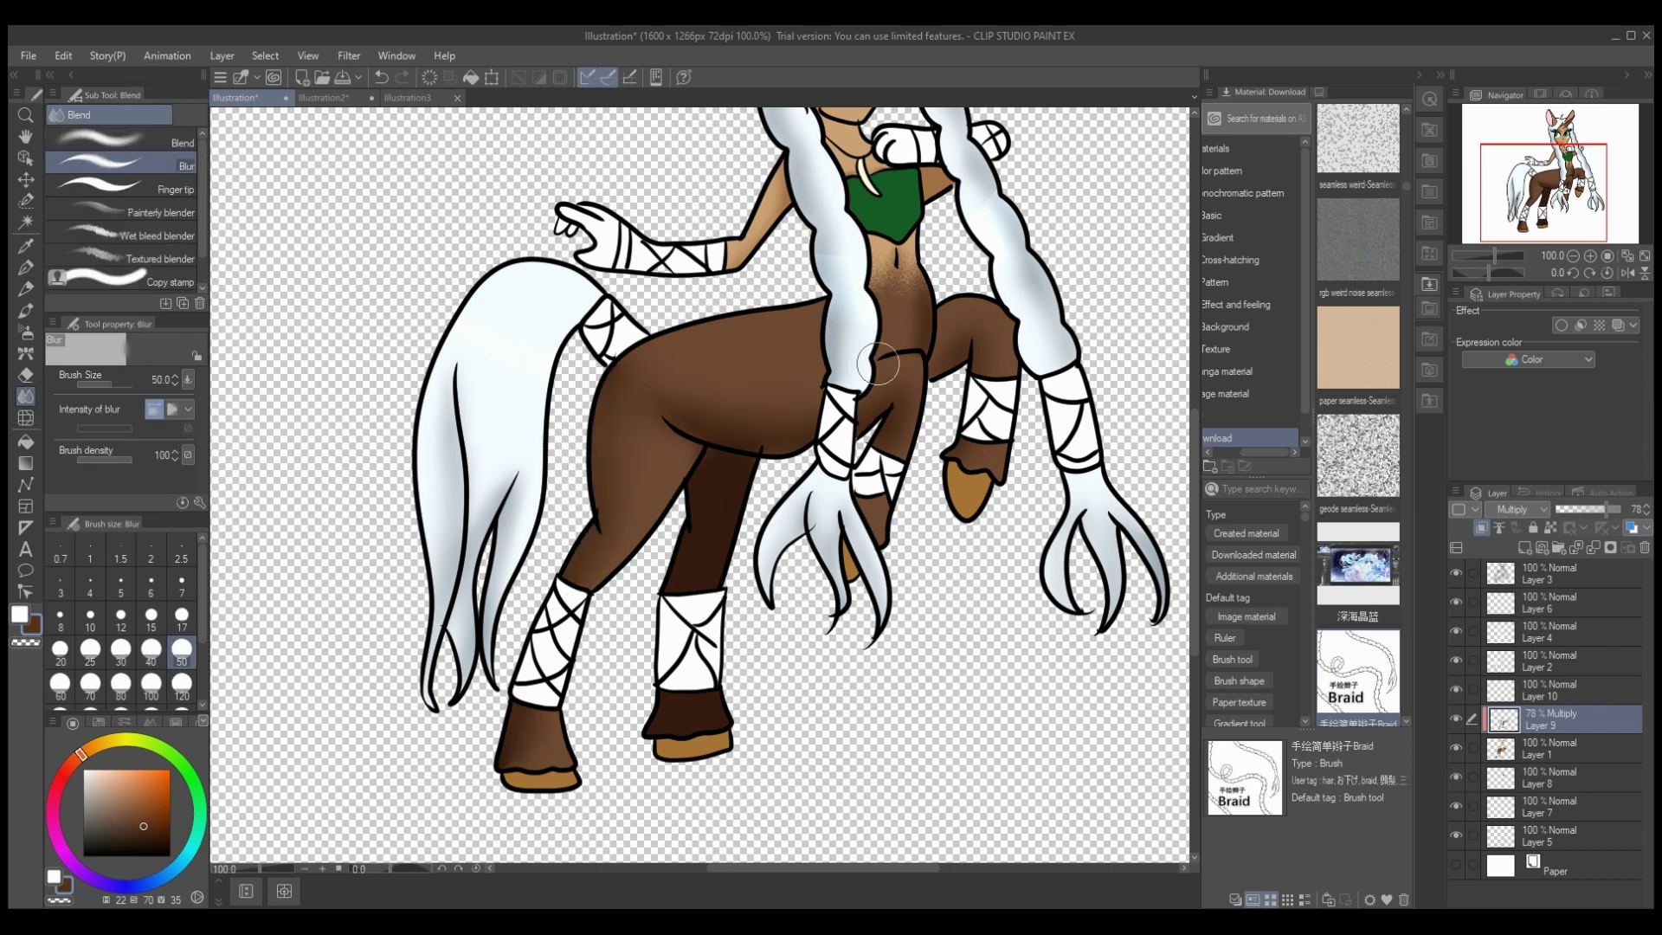
Step: Soften the shadow at the front of the horse body beside the braid with Blur at size 50, and merge Layer 9 into Layer 1
{"action": "left_click_drag", "start_coordinate": [878, 364], "coordinate": [904, 339]}
{"action": "key", "text": "ctrl+e"}
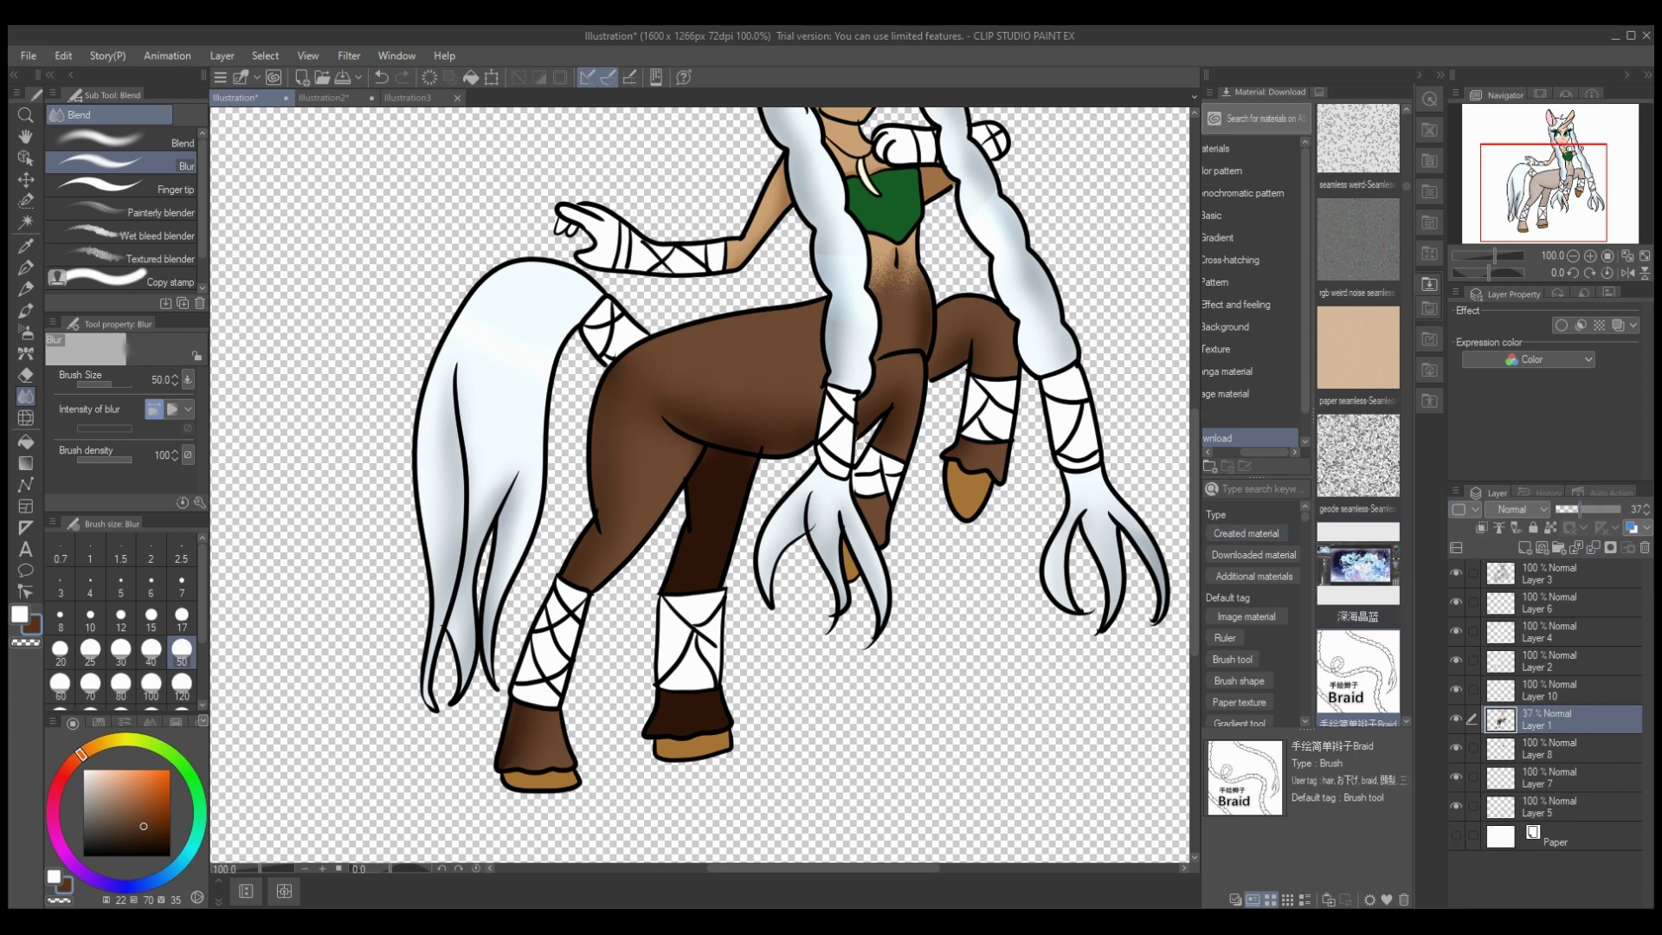
Step: Add a Multiply layer clipped to Layer 8 and pick the top's green as the drawing color
{"action": "left_click", "coordinate": [1561, 749]}
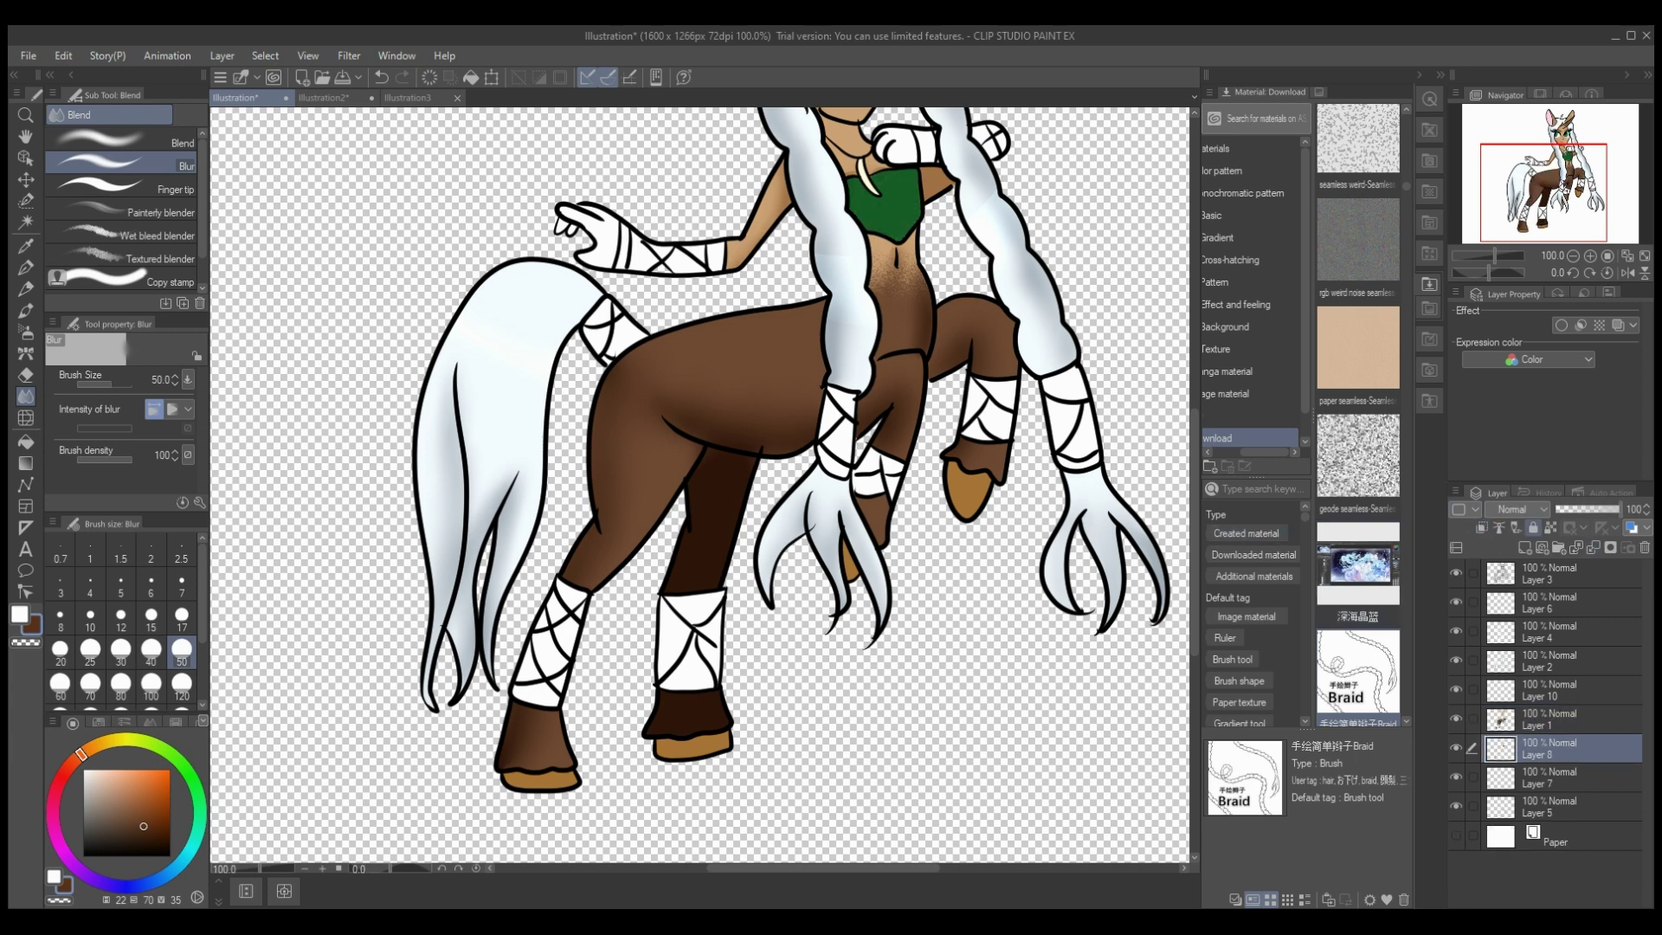
{"action": "left_click", "coordinate": [1525, 547]}
{"action": "left_click", "coordinate": [1516, 509]}
{"action": "left_click", "coordinate": [1517, 561]}
{"action": "left_click", "coordinate": [884, 206], "text": "alt"}
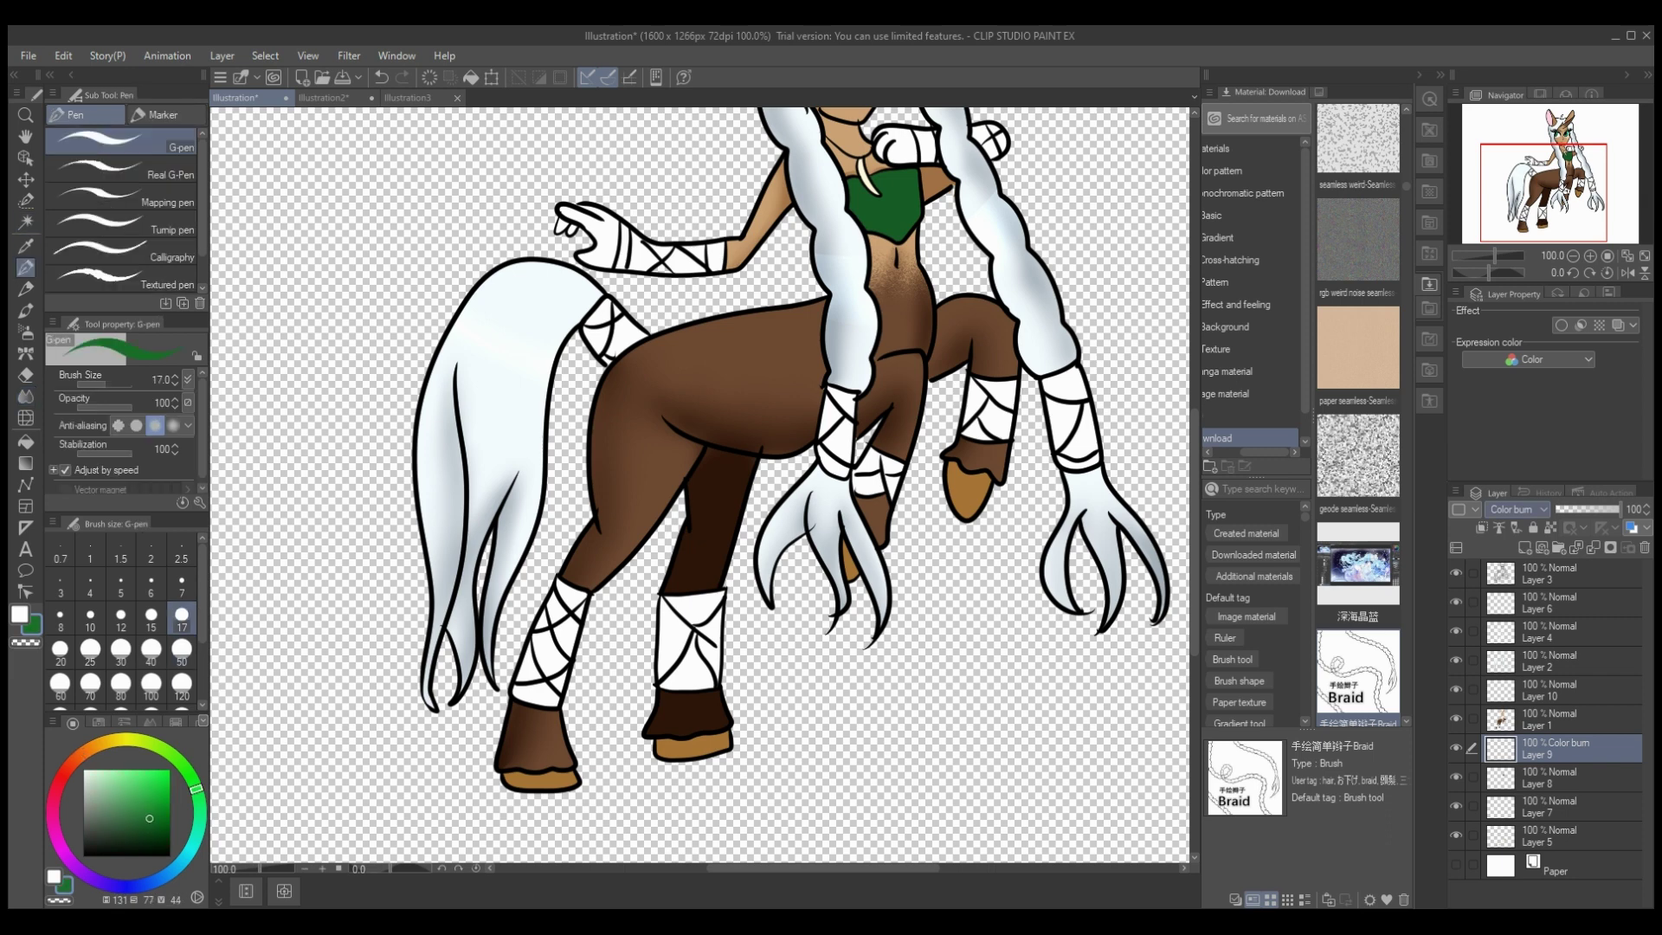
{"action": "left_click", "coordinate": [1517, 509]}
{"action": "left_click", "coordinate": [1516, 548]}
{"action": "left_click", "coordinate": [1482, 528]}
Step: Paint dark green shadows on the green top with the size 17 G-pen and soften them with Blur at size 25
{"action": "left_click_drag", "start_coordinate": [854, 189], "coordinate": [869, 222]}
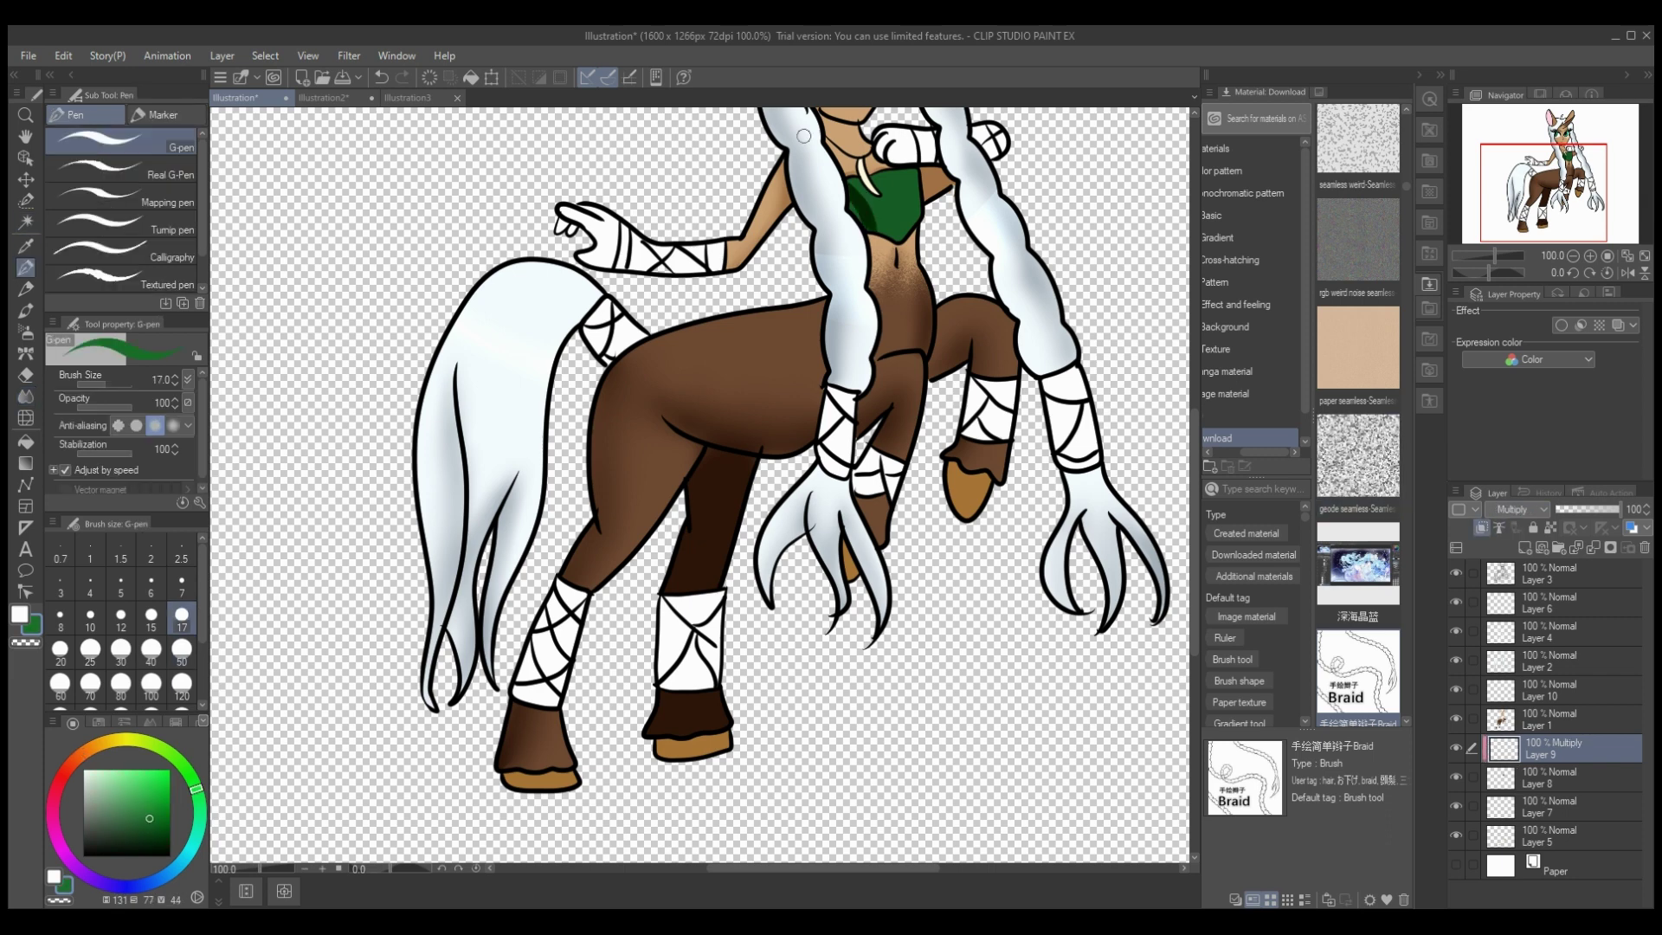
{"action": "left_click", "coordinate": [381, 77]}
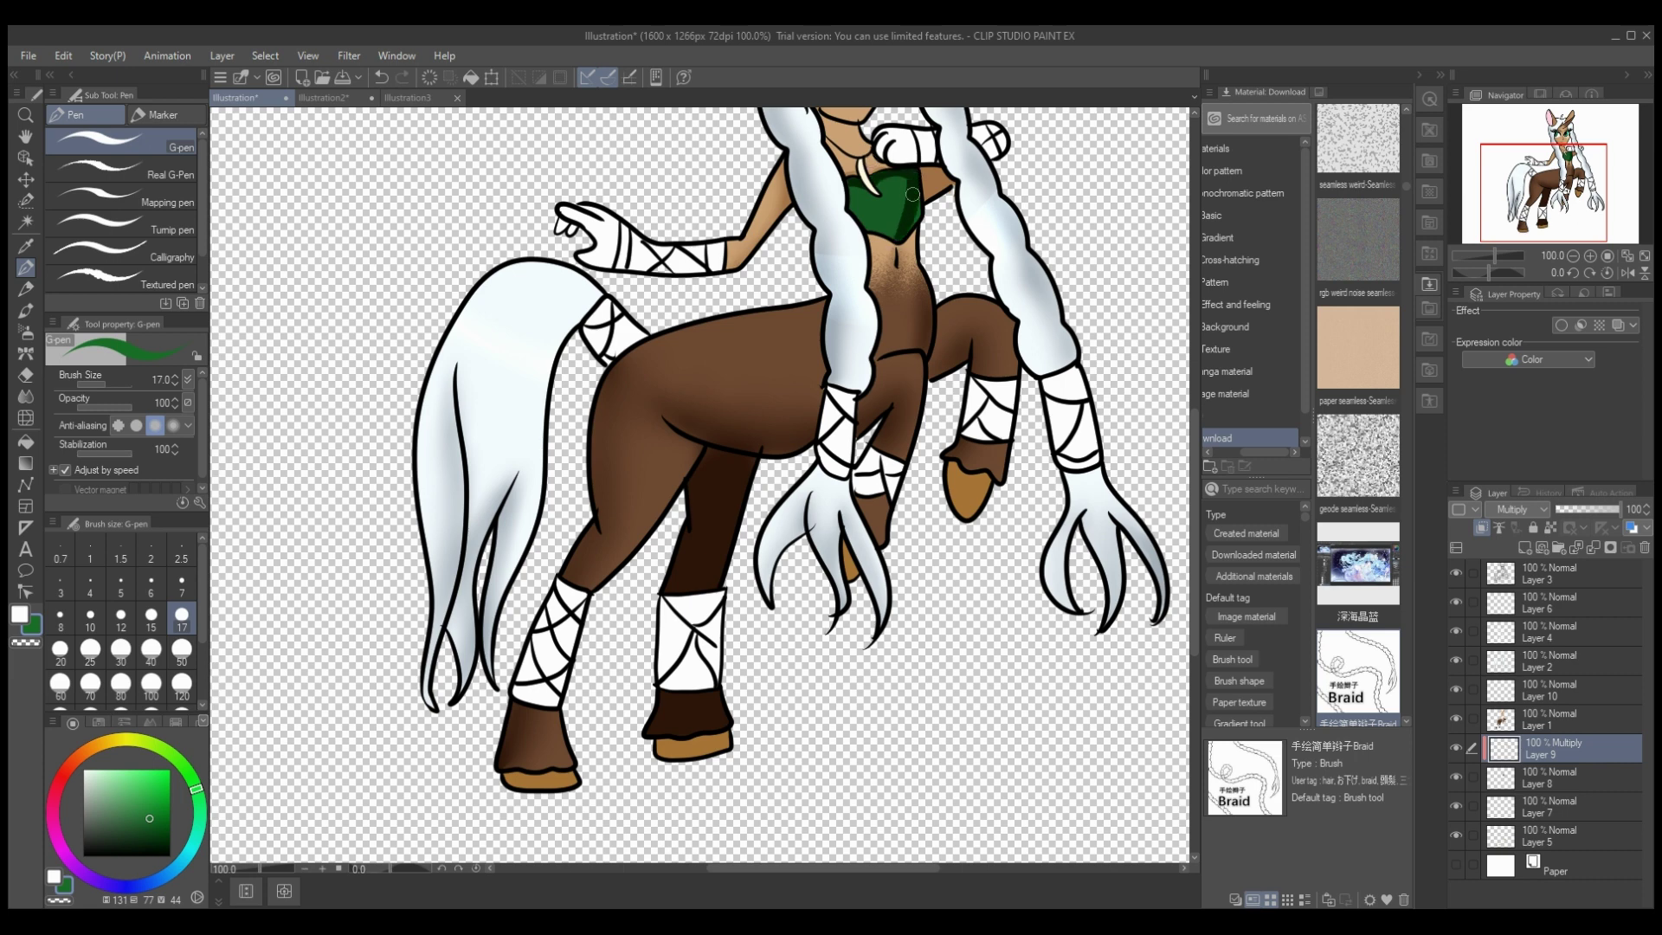
{"action": "key", "text": "j"}
{"action": "left_click_drag", "start_coordinate": [902, 174], "coordinate": [884, 219]}
Step: Set Layer 9's opacity to 74%, merge it into Layer 8, and set the merged layer's opacity to 100%
{"action": "left_click_drag", "start_coordinate": [1195, 554], "coordinate": [1194, 520]}
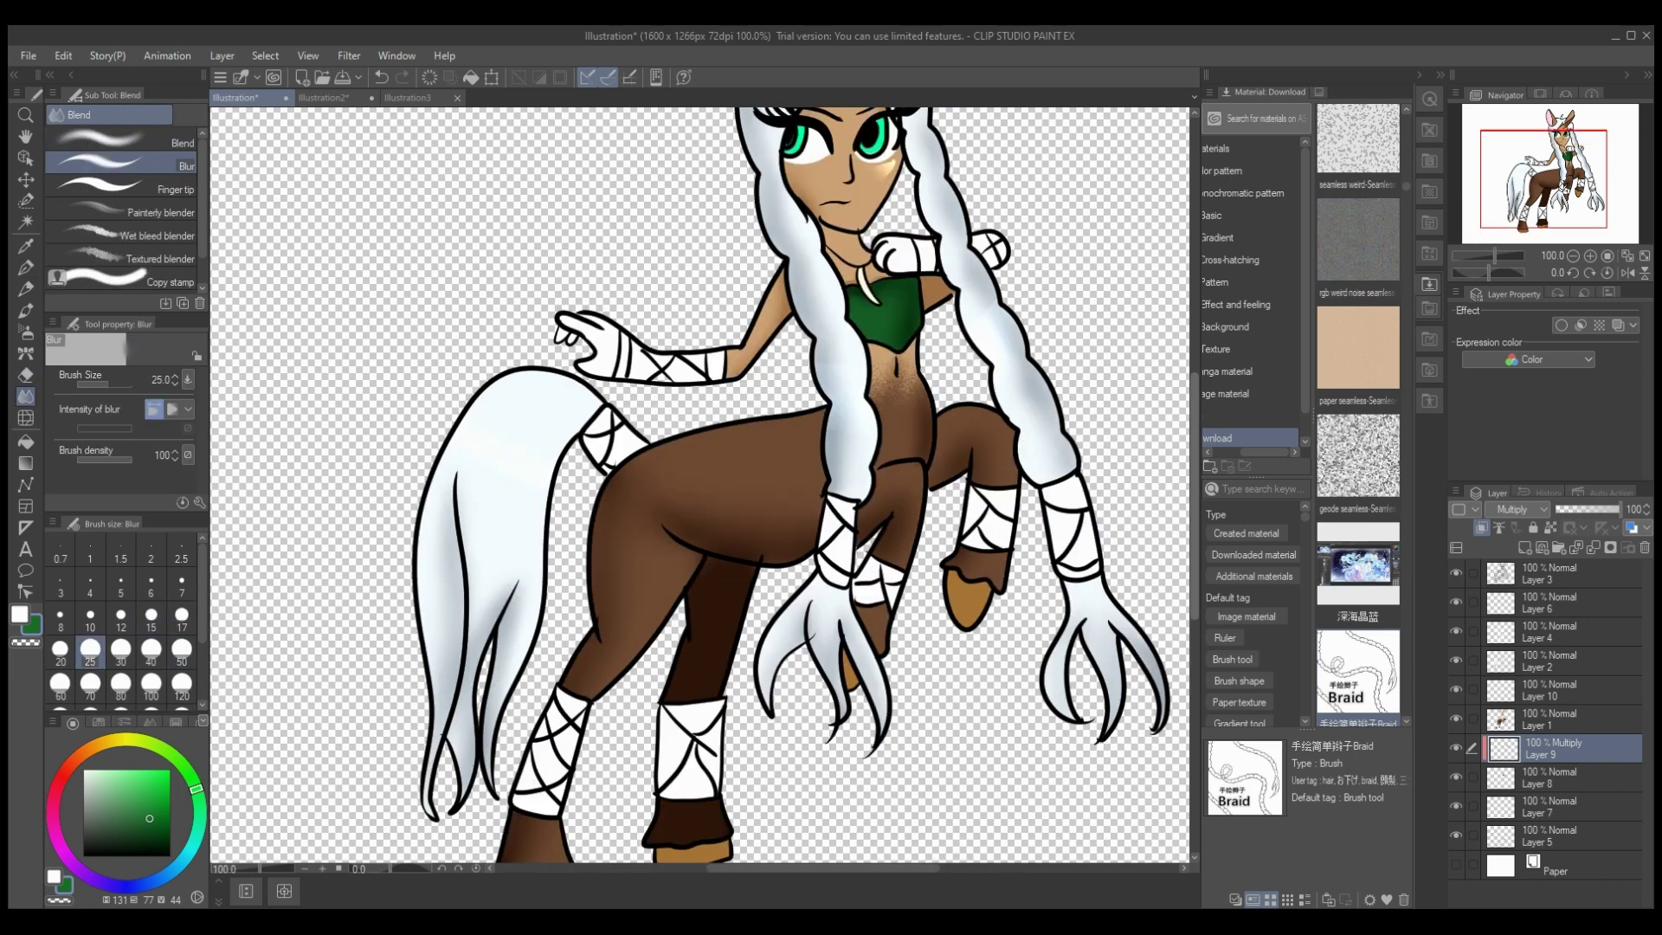
{"action": "left_click", "coordinate": [1596, 510]}
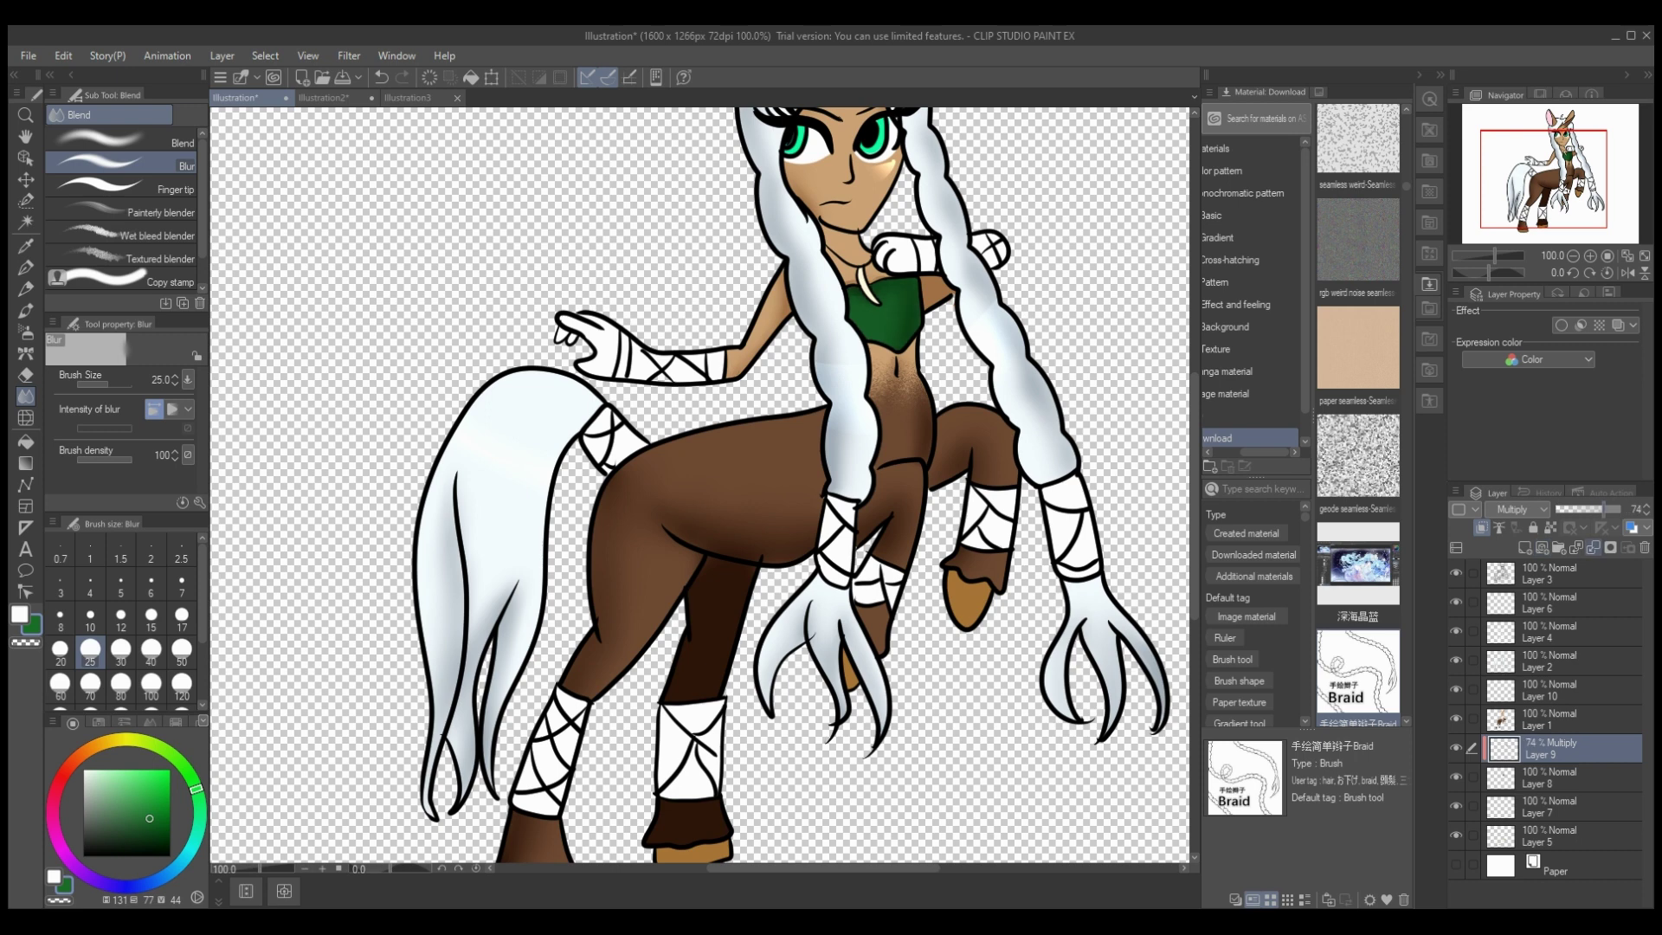
{"action": "left_click", "coordinate": [1592, 547]}
{"action": "left_click_drag", "start_coordinate": [1558, 510], "coordinate": [1620, 510]}
Step: Add a new Multiply layer clipped to Layer 8
{"action": "left_click", "coordinate": [1526, 547]}
{"action": "left_click", "coordinate": [1481, 528]}
{"action": "left_click", "coordinate": [1522, 510]}
{"action": "left_click", "coordinate": [1515, 562]}
Step: Add a Multiply layer clipped to Layer 1 and choose a dark purple drawing color
{"action": "left_click", "coordinate": [1558, 719]}
{"action": "left_click", "coordinate": [1525, 547]}
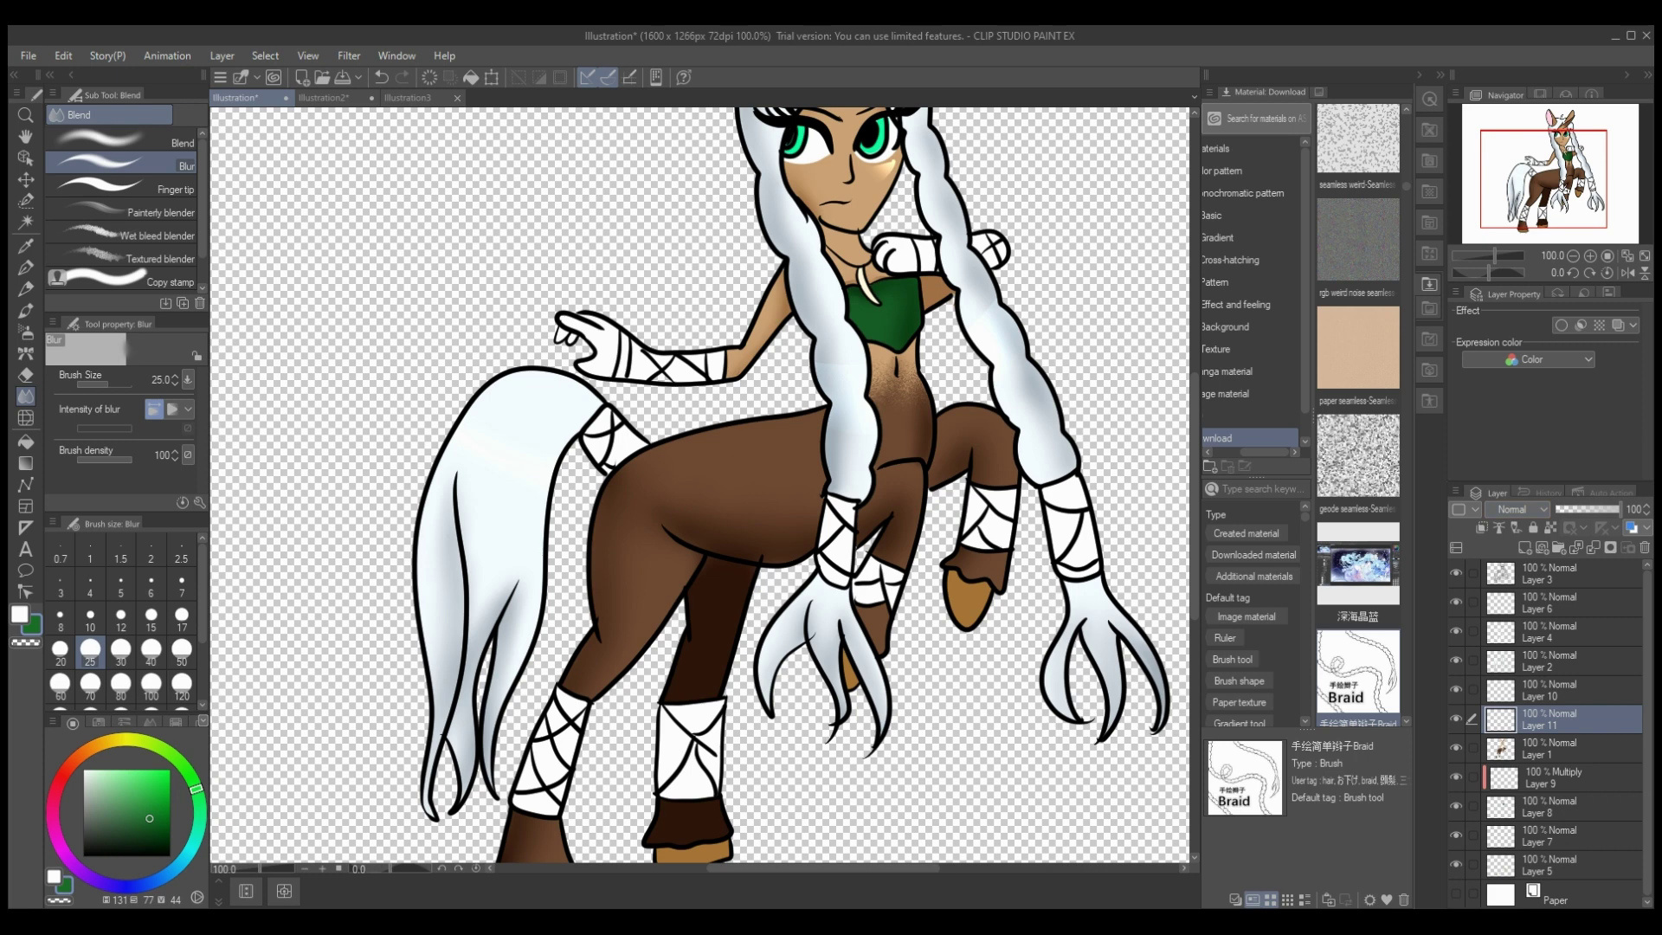
{"action": "key", "text": "ctrl+y"}
{"action": "key", "text": "ctrl+y"}
{"action": "left_click_drag", "start_coordinate": [76, 868], "coordinate": [62, 849]}
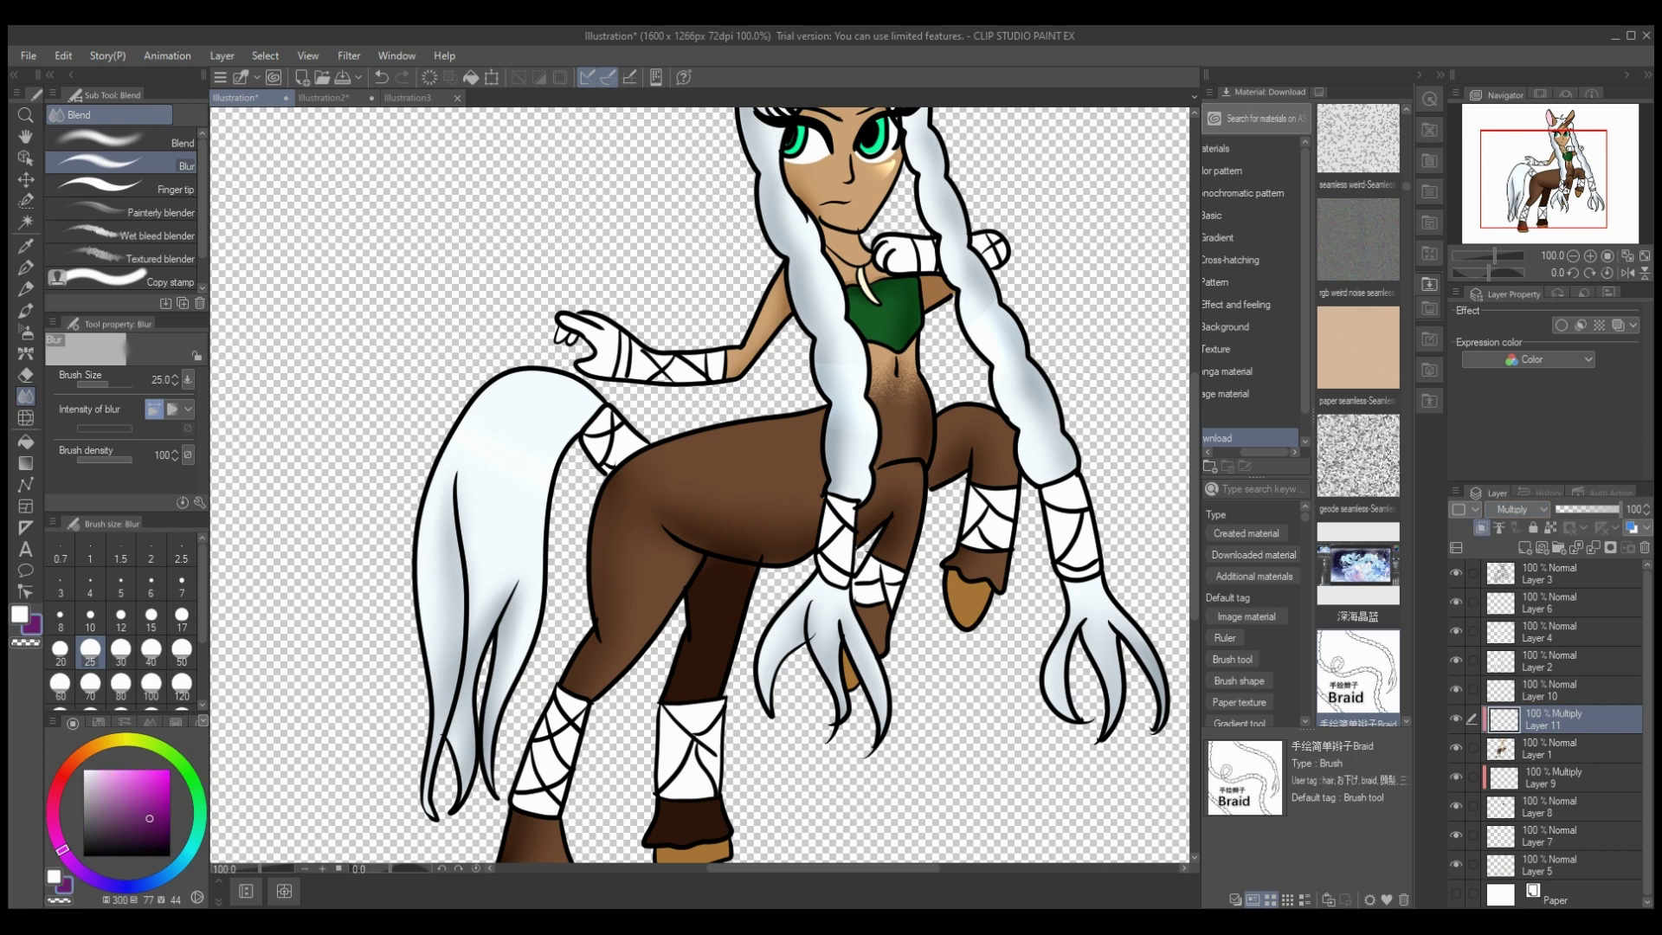
Step: Paint purple shadows on the neck on Layer 11 and on the green top on Layer 9 with the size 17 G-pen
{"action": "left_click", "coordinate": [26, 268]}
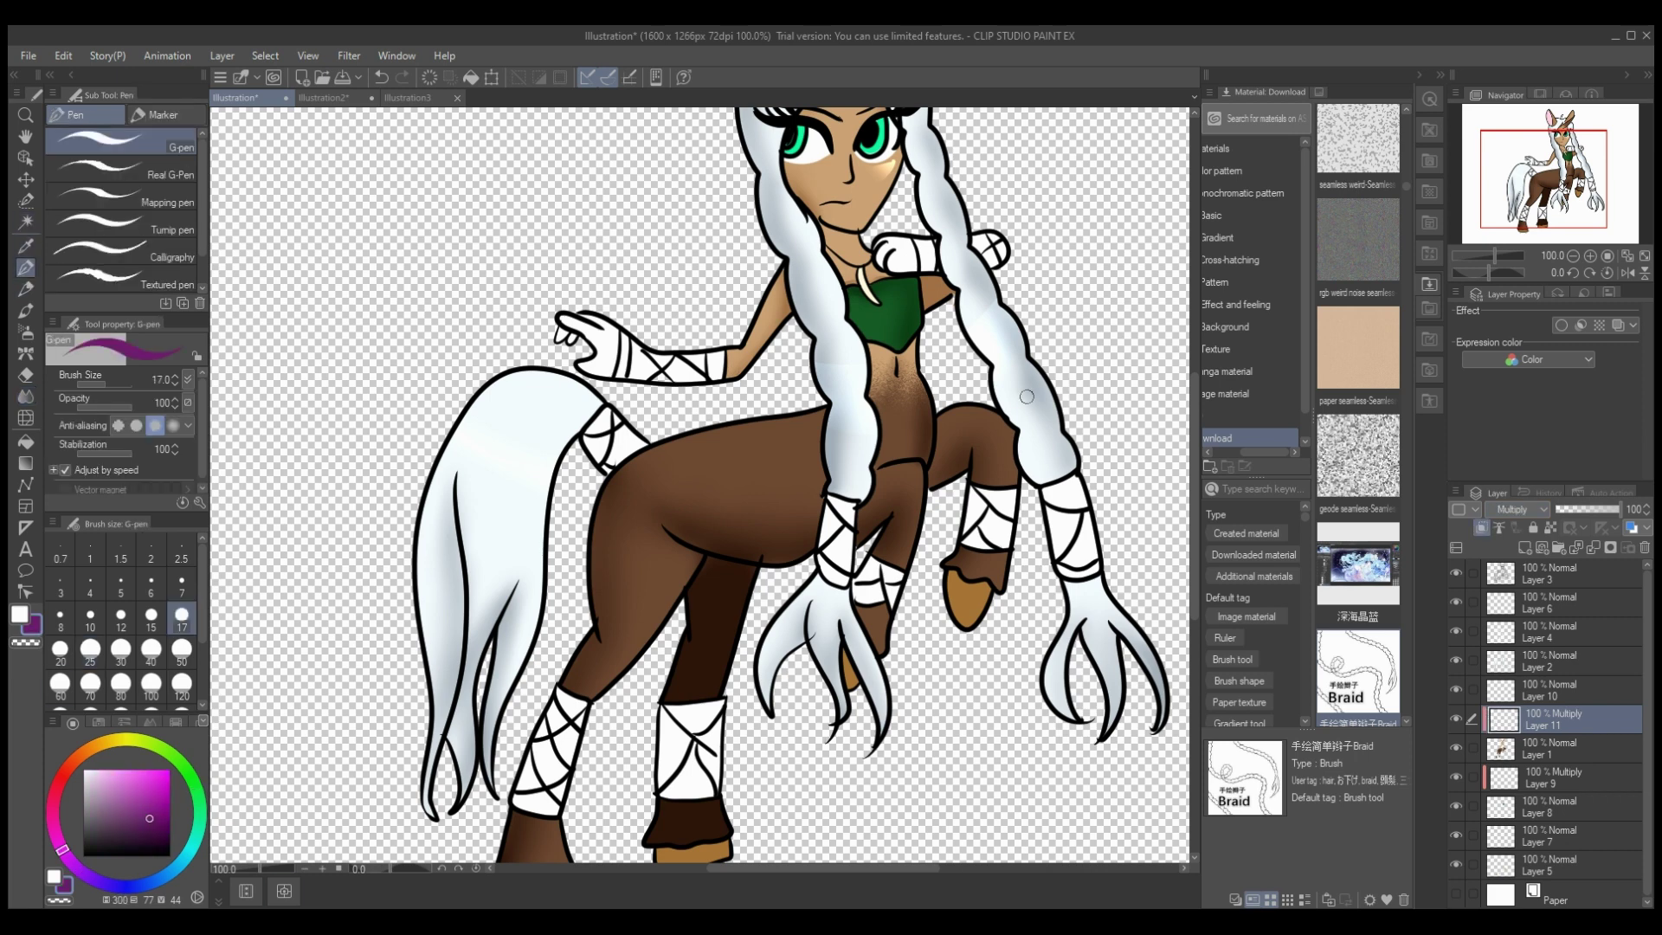
{"action": "mouse_move", "coordinate": [814, 225]}
{"action": "left_mouse_down"}
{"action": "mouse_move", "coordinate": [862, 247]}
{"action": "mouse_move", "coordinate": [842, 257]}
{"action": "left_mouse_up"}
{"action": "left_click", "coordinate": [1555, 778]}
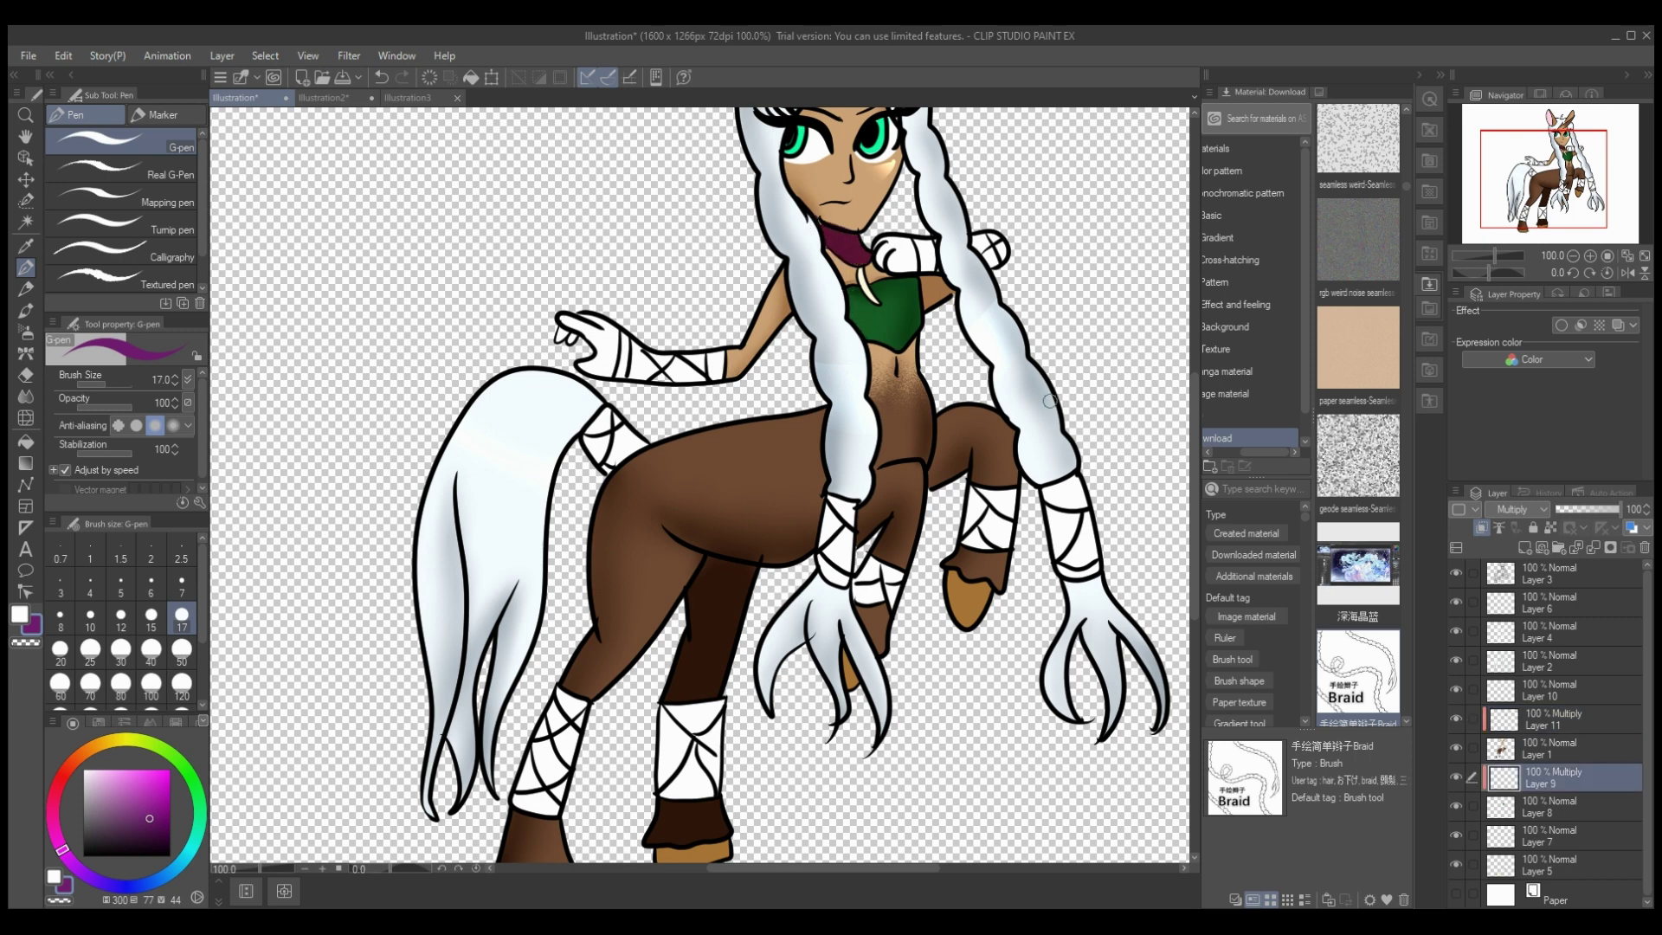
{"action": "left_click_drag", "start_coordinate": [840, 280], "coordinate": [867, 336]}
Step: Set the opacity of the top's shadow layer, Layer 9, to 13% and the neck's shadow layer, Layer 11, to 39%
{"action": "left_click_drag", "start_coordinate": [1579, 510], "coordinate": [1565, 510]}
{"action": "left_click", "coordinate": [1555, 721]}
{"action": "left_click", "coordinate": [1582, 510]}
Step: Merge Layer 9 into Layer 8 and Layer 11 into Layer 1
{"action": "left_click", "coordinate": [1554, 779]}
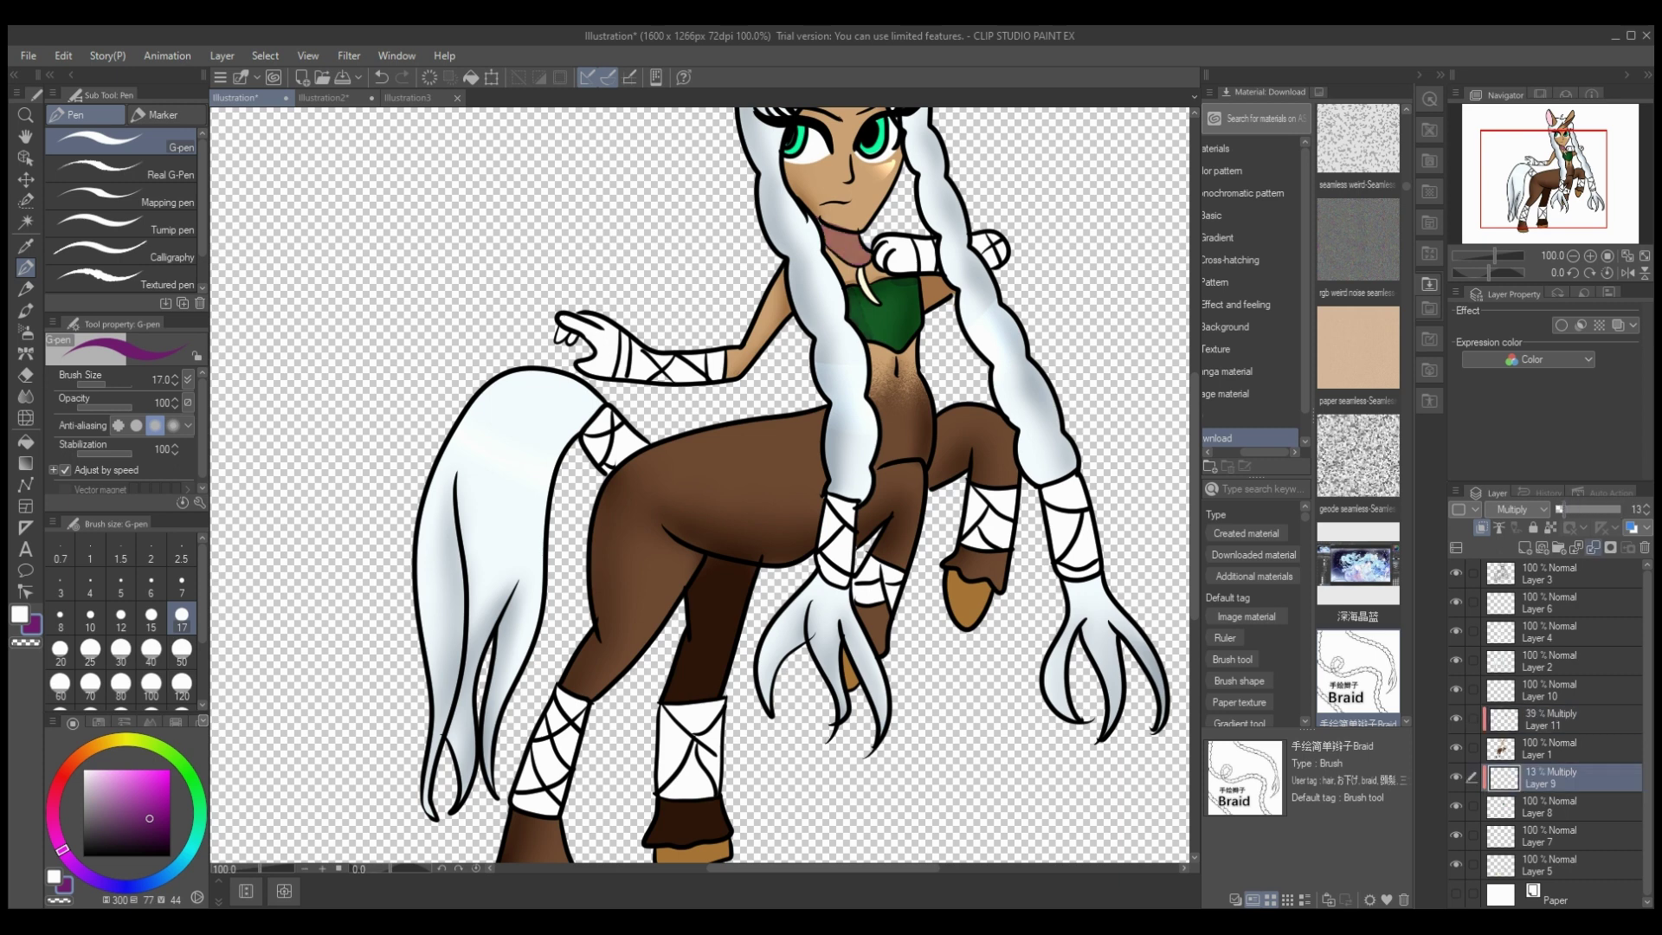
{"action": "left_click", "coordinate": [1594, 547]}
{"action": "left_click", "coordinate": [1555, 720]}
{"action": "left_click", "coordinate": [1594, 547]}
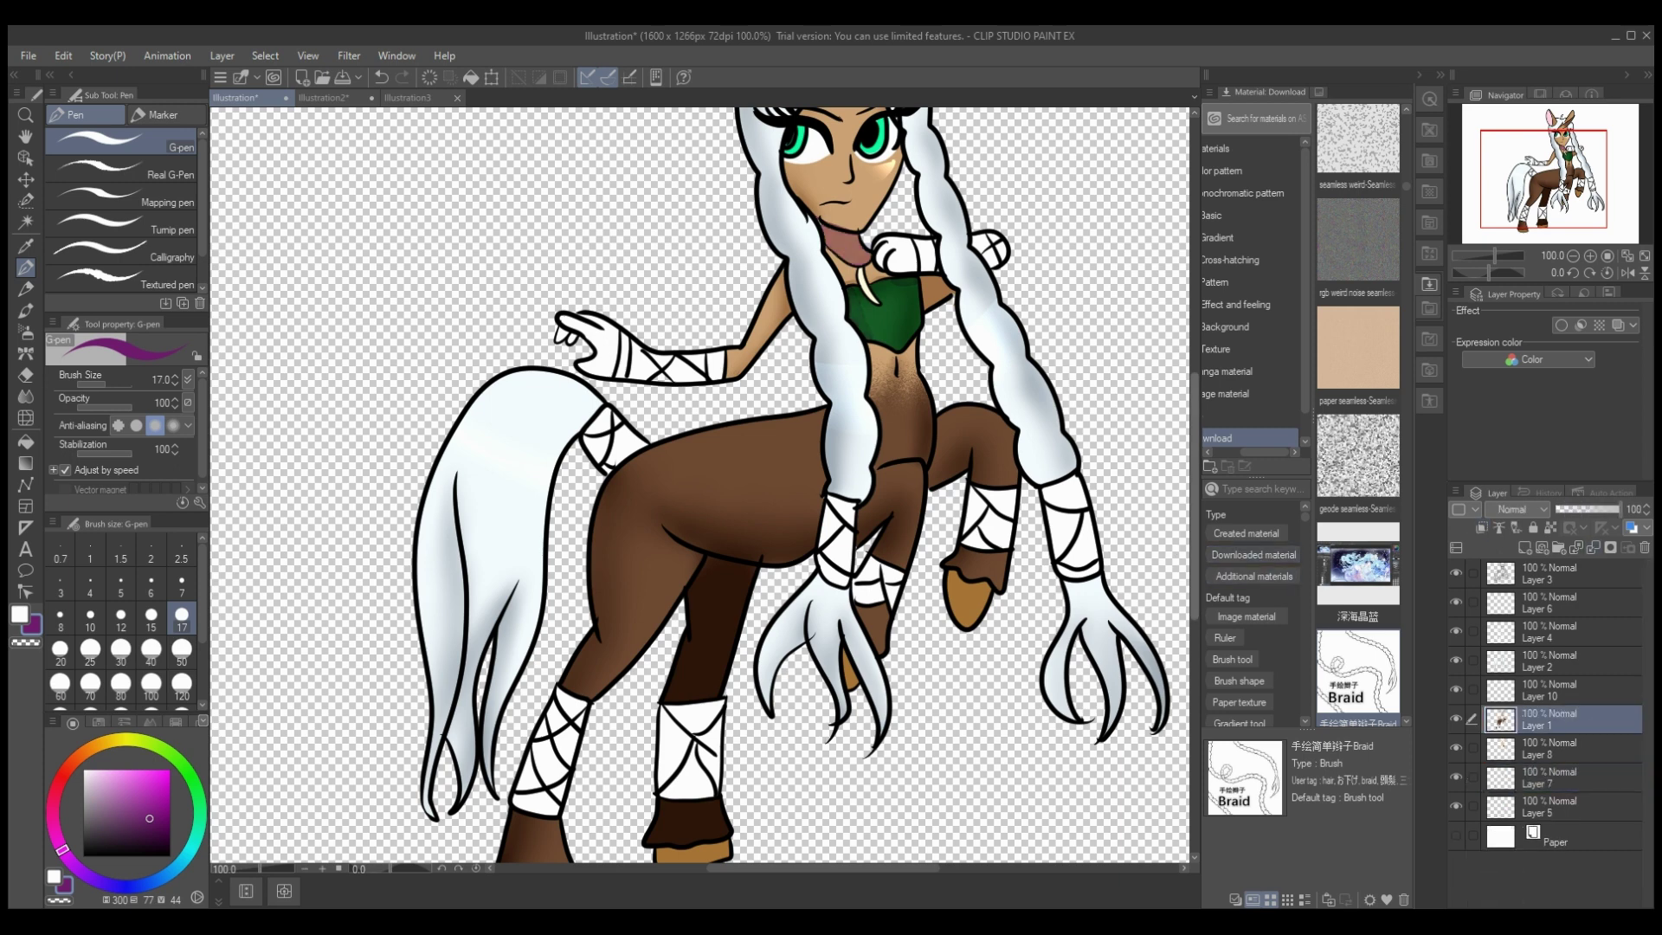
Step: Toggle Layer 2's visibility off and on to check what it contains
{"action": "left_click", "coordinate": [1555, 661]}
{"action": "left_click", "coordinate": [1457, 660]}
{"action": "left_click", "coordinate": [1456, 660]}
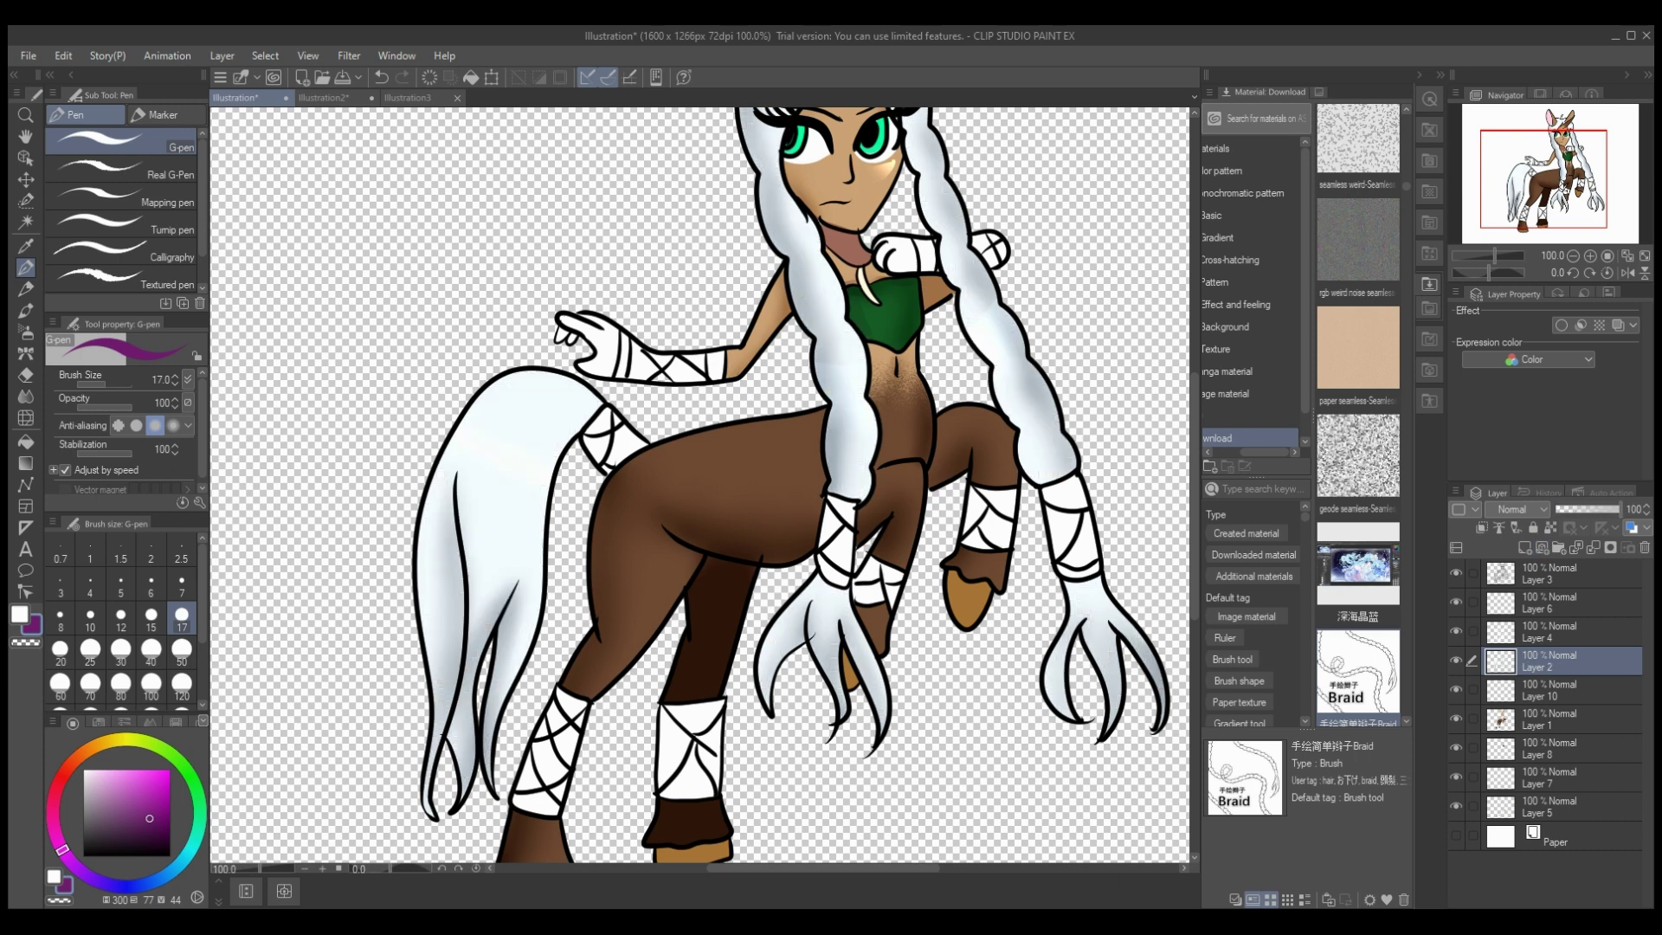
{"action": "left_click", "coordinate": [1457, 660]}
{"action": "left_click", "coordinate": [1457, 661]}
Step: Set Layer 10's opacity to 100% and merge Layer 1 into Layer 8
{"action": "left_click", "coordinate": [1555, 690]}
{"action": "left_click_drag", "start_coordinate": [1579, 510], "coordinate": [1621, 510]}
{"action": "left_click", "coordinate": [1555, 749]}
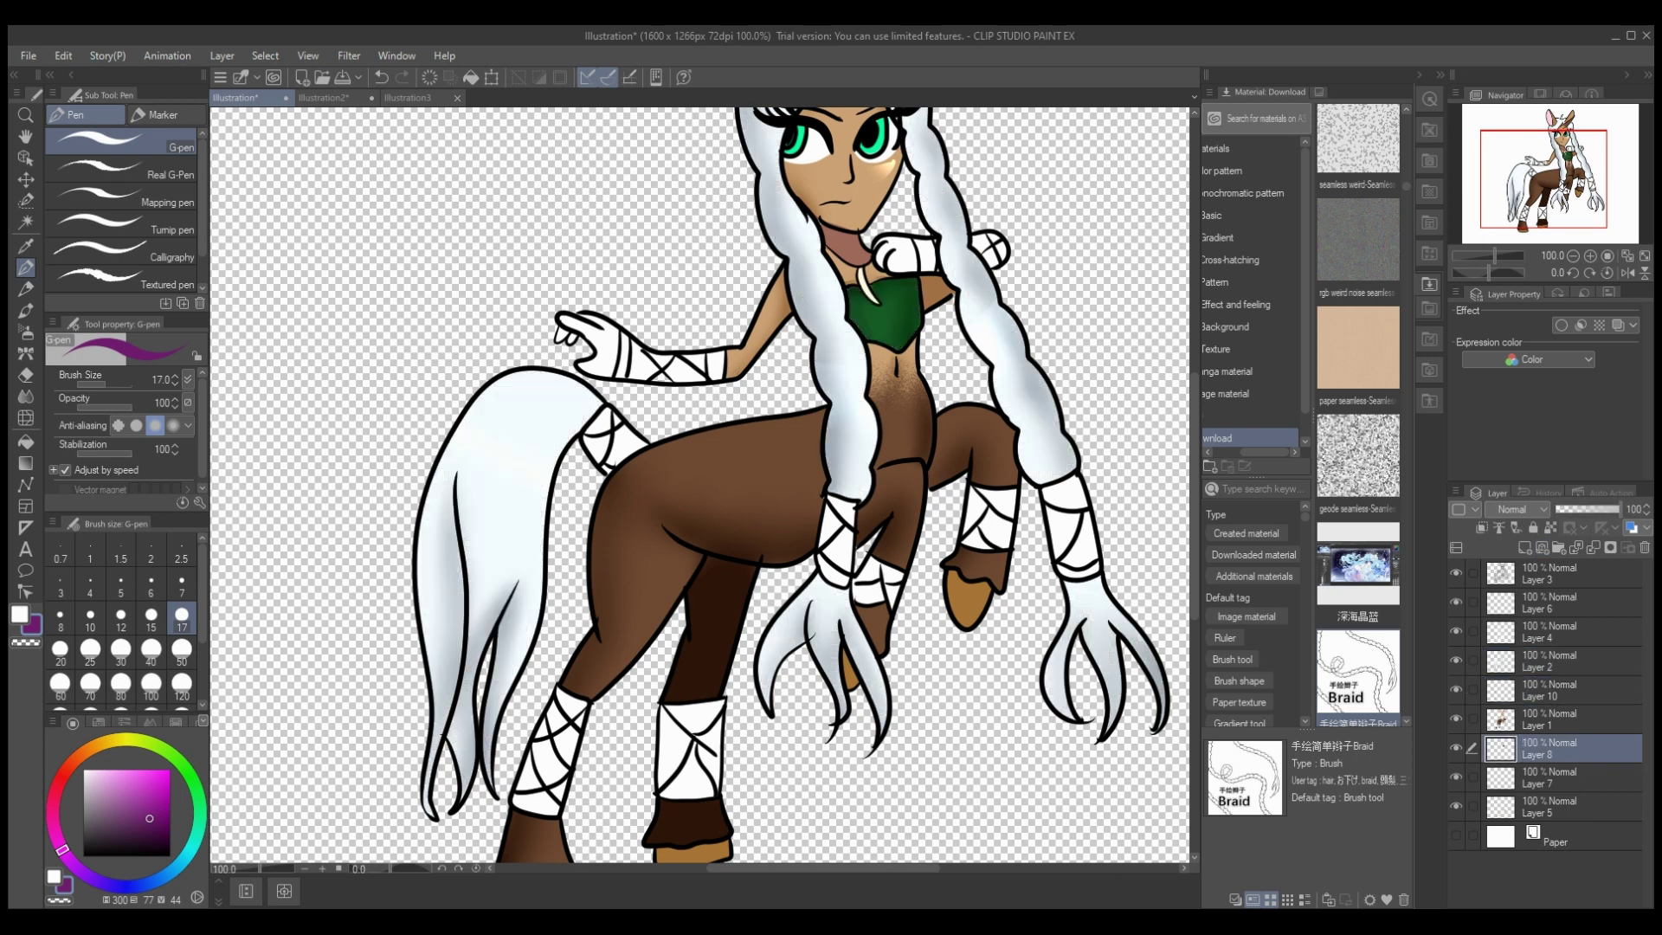
{"action": "left_click", "coordinate": [1555, 719]}
{"action": "left_click", "coordinate": [1594, 547]}
Step: Set Layer 7's opacity to 100%, add a Multiply layer clipped to it, and choose a light orange drawing color
{"action": "left_click", "coordinate": [1555, 749]}
{"action": "left_click_drag", "start_coordinate": [1560, 510], "coordinate": [1621, 510]}
{"action": "left_click", "coordinate": [1525, 547]}
{"action": "left_click", "coordinate": [1482, 527]}
{"action": "left_click", "coordinate": [98, 744]}
{"action": "left_click", "coordinate": [133, 771]}
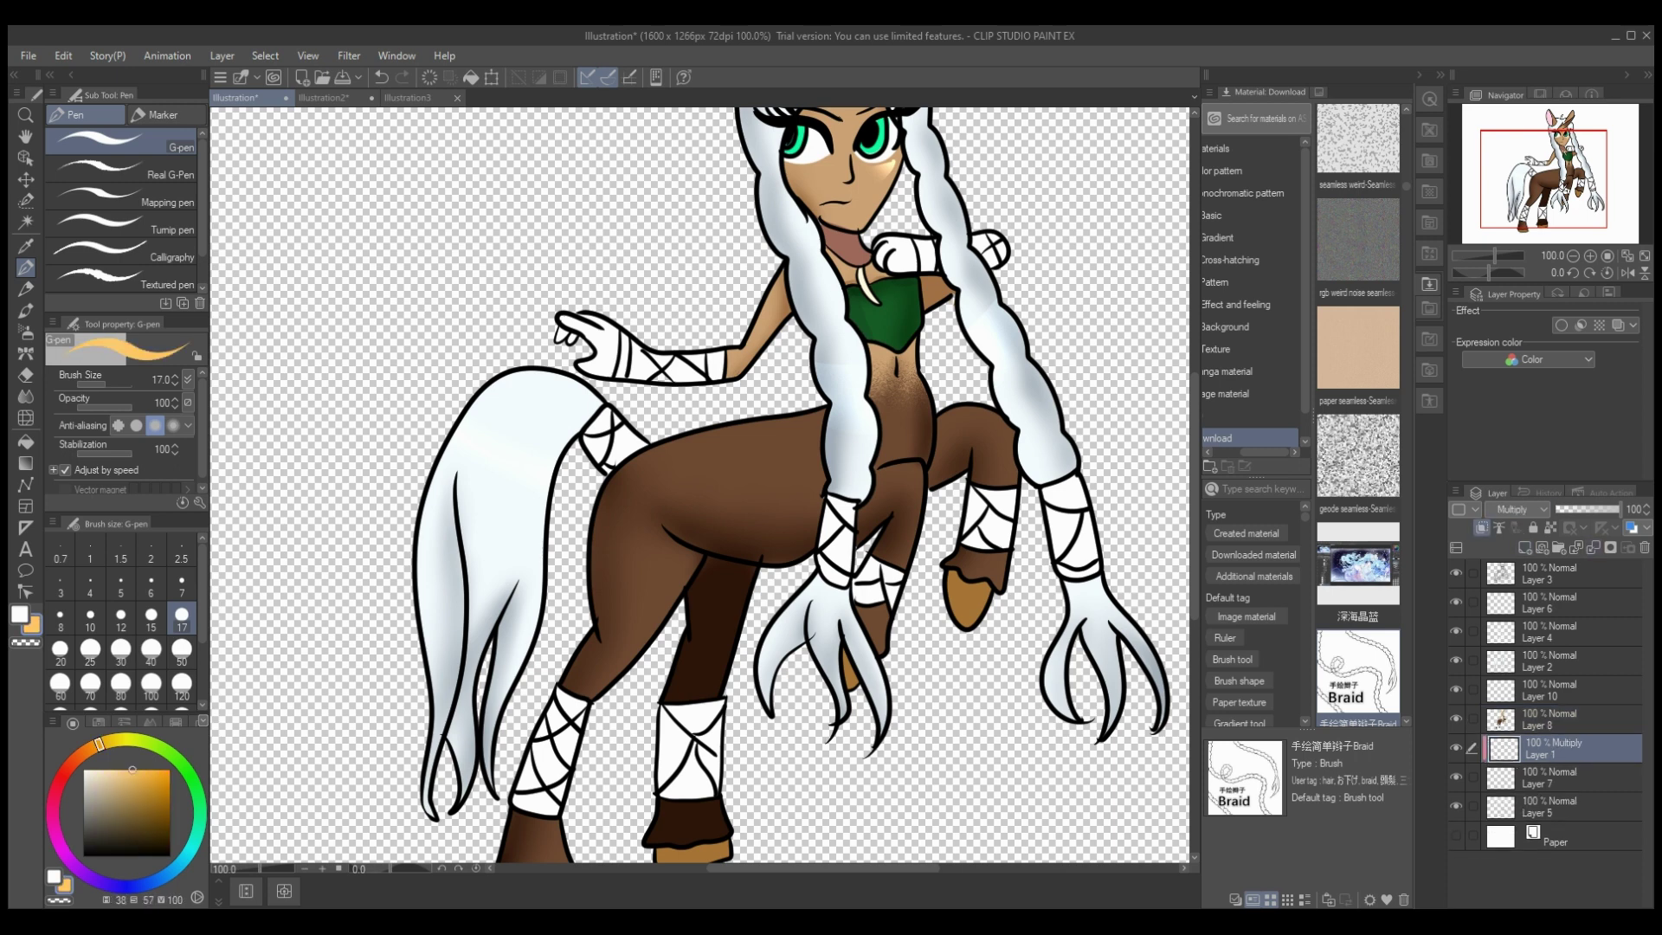
Step: Paint light orange shading on the tooth pendant with the G-pen and soften it with Blur at size 7
{"action": "left_click", "coordinate": [322, 869]}
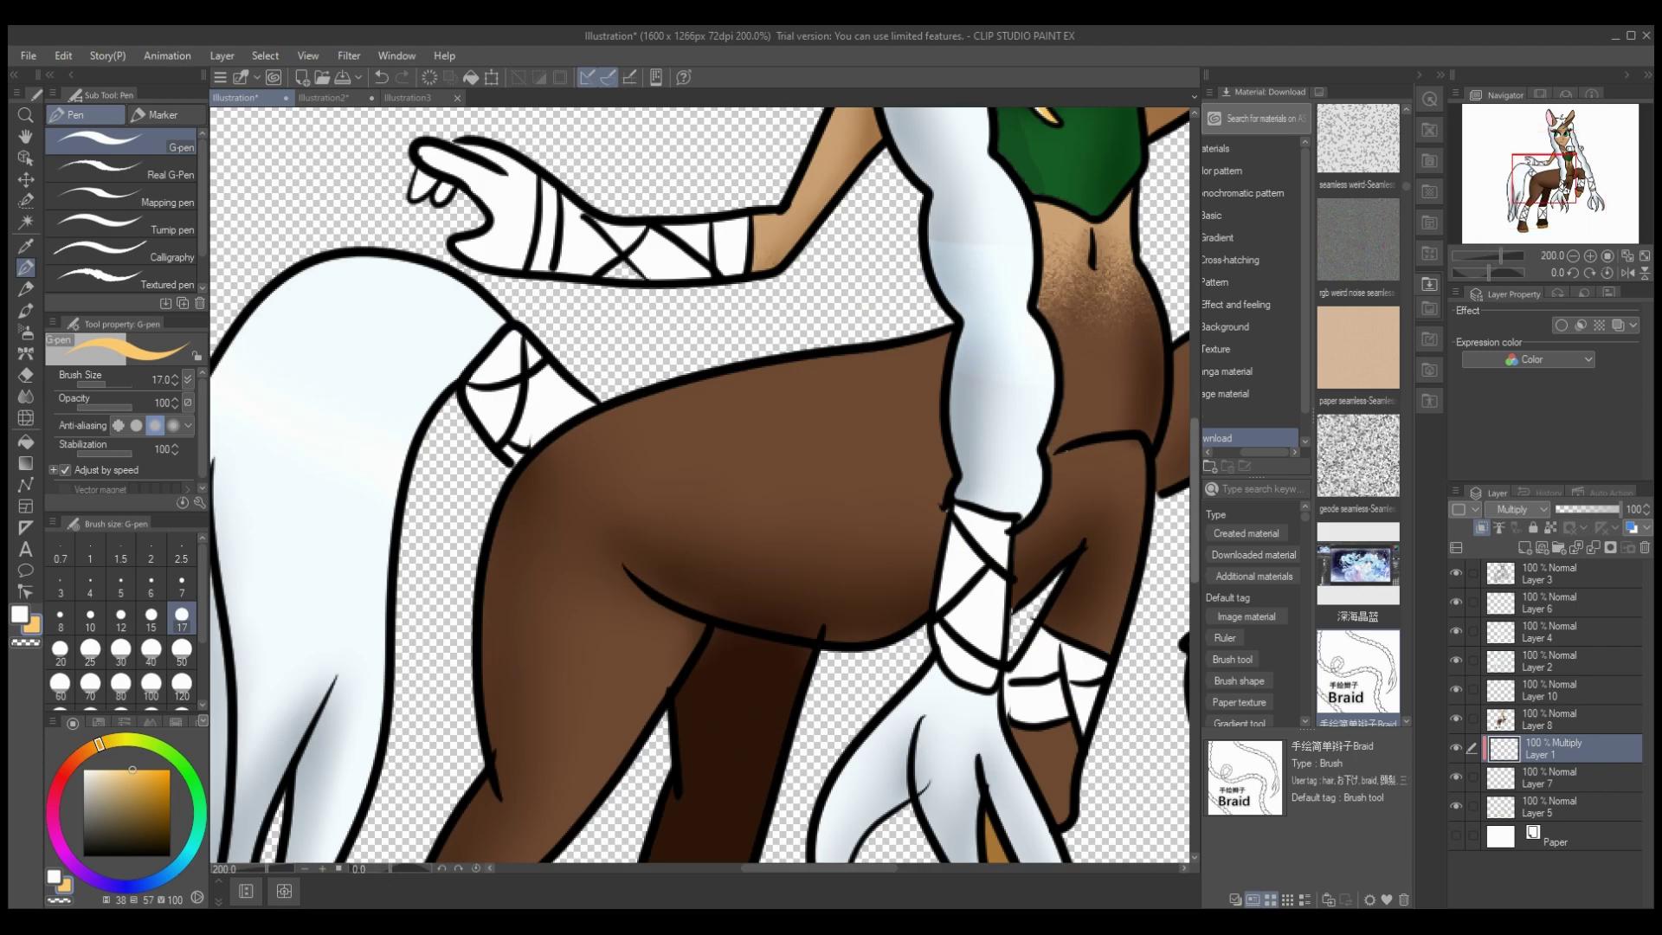
{"action": "left_click_drag", "start_coordinate": [1195, 516], "coordinate": [1195, 424]}
{"action": "left_click_drag", "start_coordinate": [864, 868], "coordinate": [913, 868]}
{"action": "key", "text": "j"}
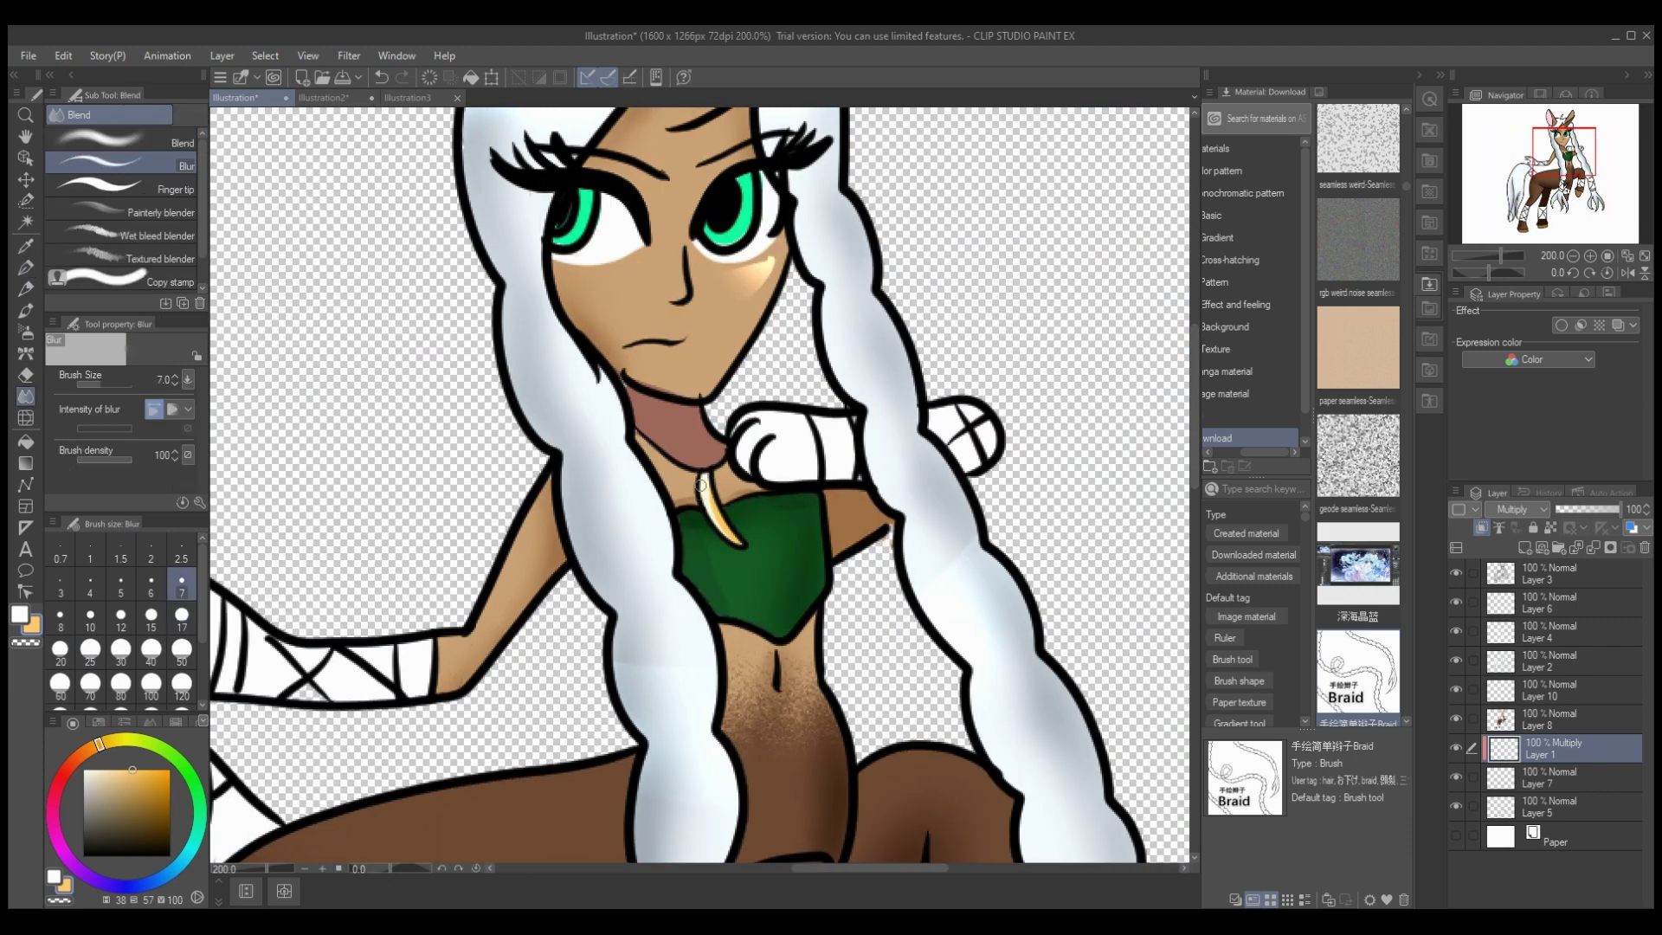
Step: Add a clipped Add (Glow) layer above the pendant's Multiply shading layer
{"action": "left_click", "coordinate": [1525, 547]}
{"action": "left_click", "coordinate": [1517, 509]}
{"action": "left_click", "coordinate": [1515, 736]}
{"action": "left_click", "coordinate": [1482, 528]}
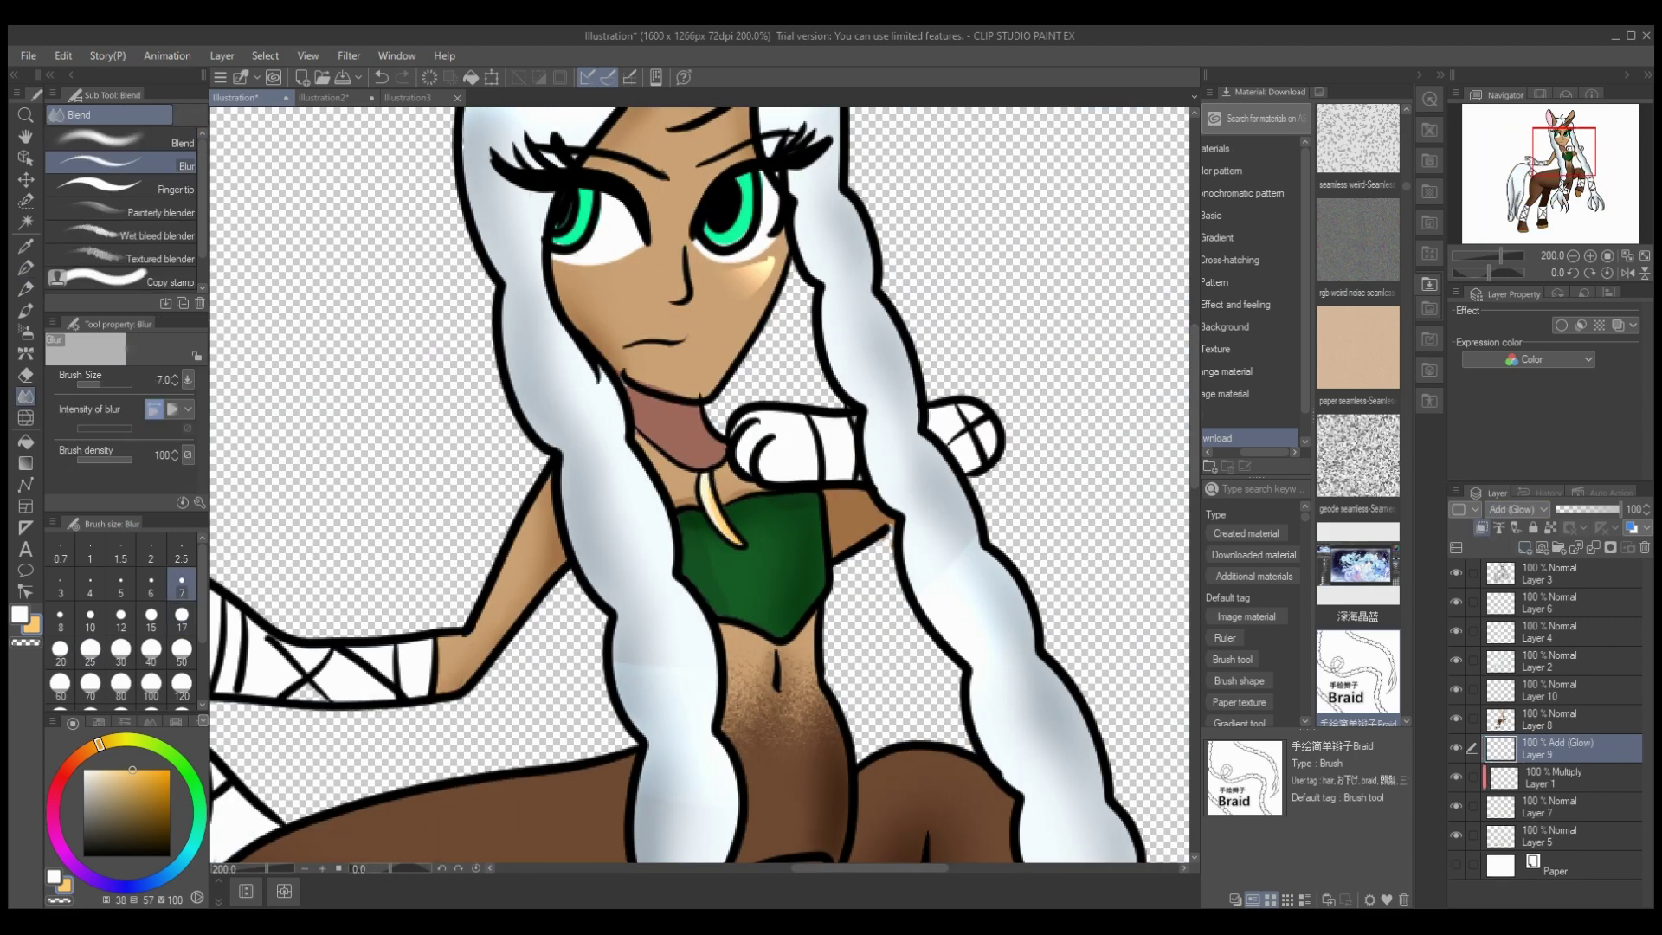
Step: Paint pale yellow highlights on the tooth pendant with the size 5 G-pen, undoing the last stroke
{"action": "left_click", "coordinate": [116, 740]}
{"action": "key", "text": "p"}
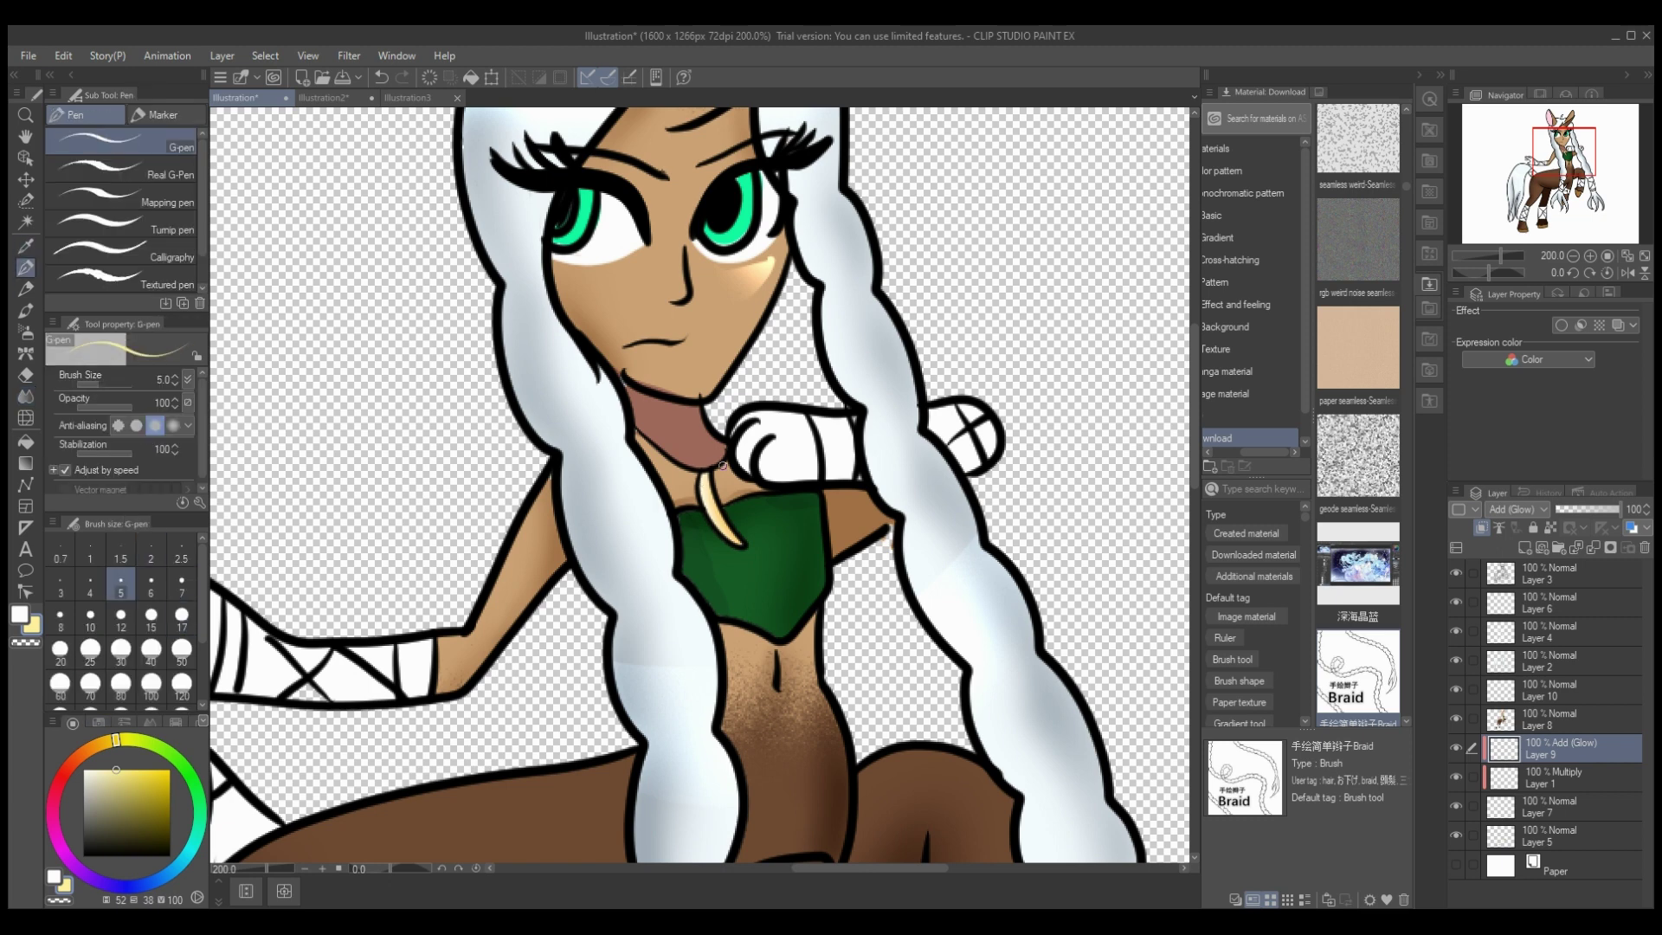
{"action": "key", "text": "ctrl+z"}
Step: Set the Add (Glow) layer's opacity to 21% and lower the opacity of the pendant's Multiply layer
{"action": "left_click", "coordinate": [1569, 510]}
{"action": "left_click", "coordinate": [1565, 778]}
{"action": "left_click", "coordinate": [1602, 509]}
Step: Merge the pendant's Multiply and Add (Glow) layers and Layer 8 into Layer 7
{"action": "left_click", "coordinate": [1594, 547]}
{"action": "left_click", "coordinate": [1565, 749]}
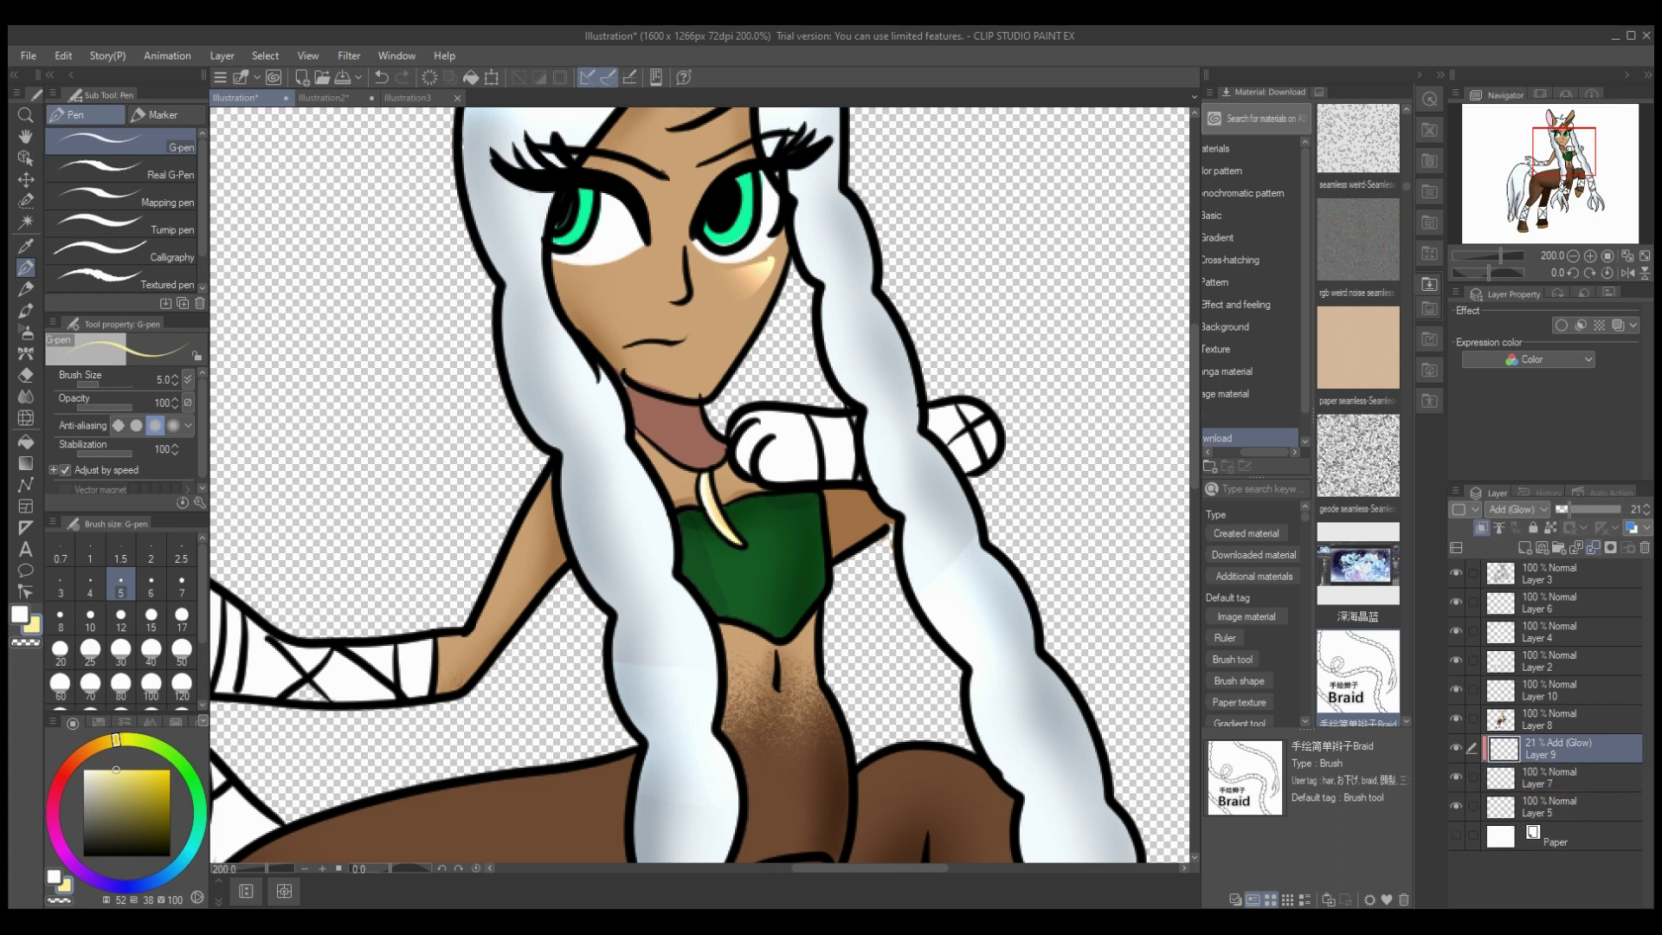
{"action": "key", "text": "Delete"}
{"action": "key", "text": "Delete"}
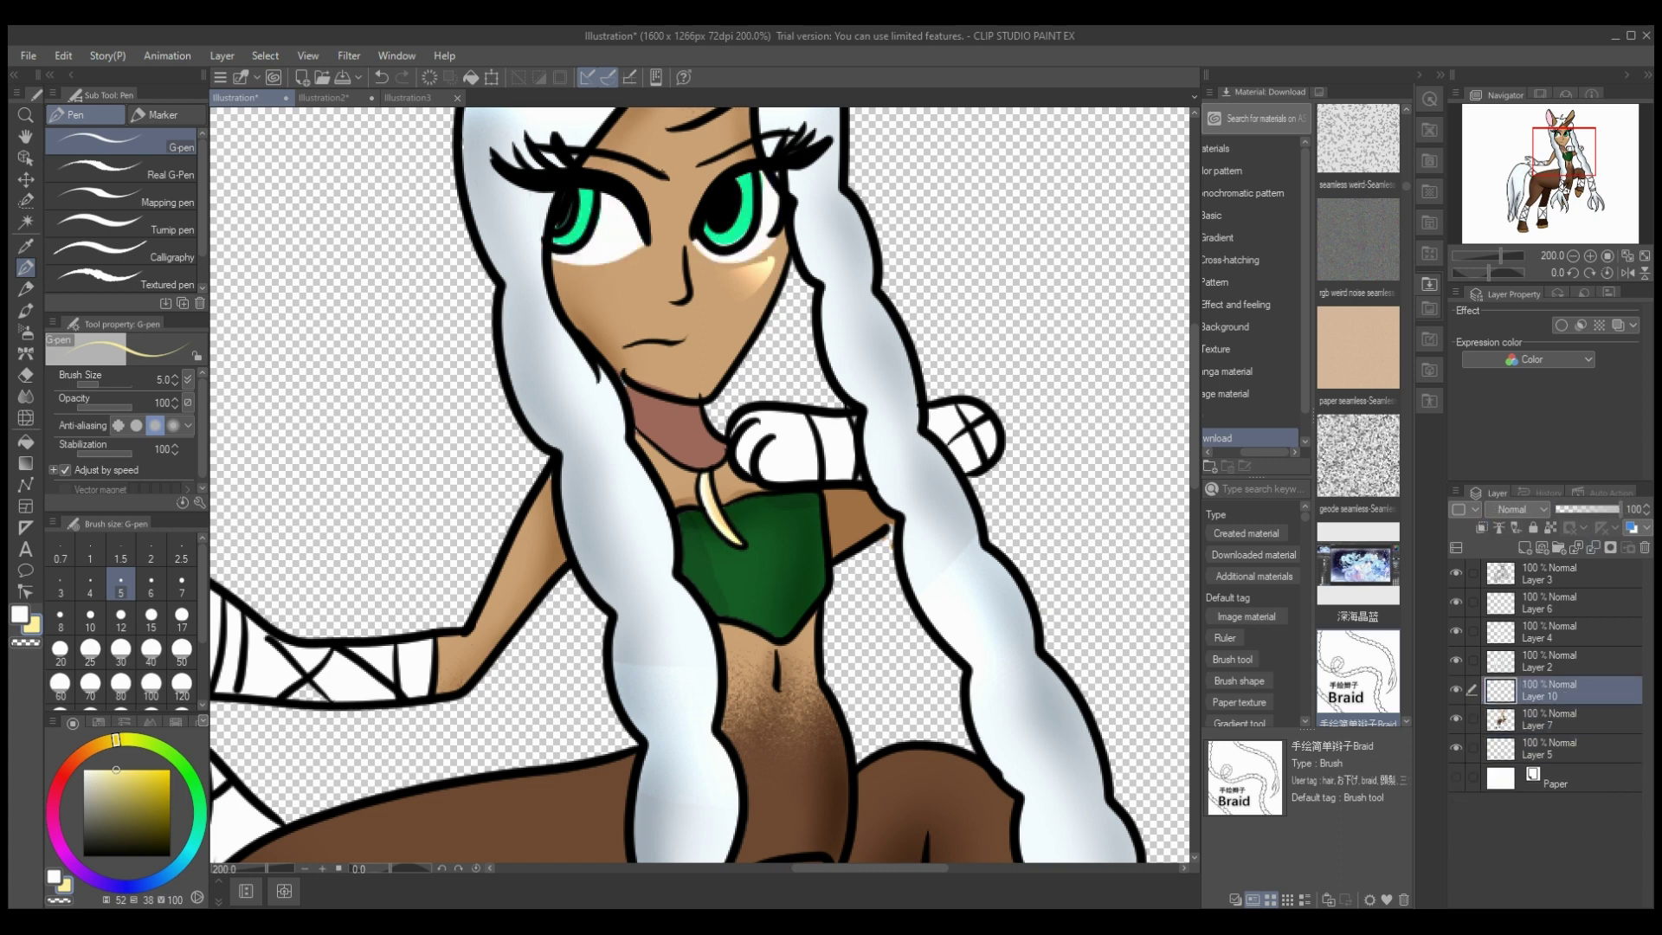
Step: Add a new layer above Layer 7 and choose a light pink drawing color
{"action": "left_click_drag", "start_coordinate": [90, 781], "coordinate": [83, 769]}
{"action": "left_click", "coordinate": [1565, 719]}
{"action": "left_click", "coordinate": [1525, 547]}
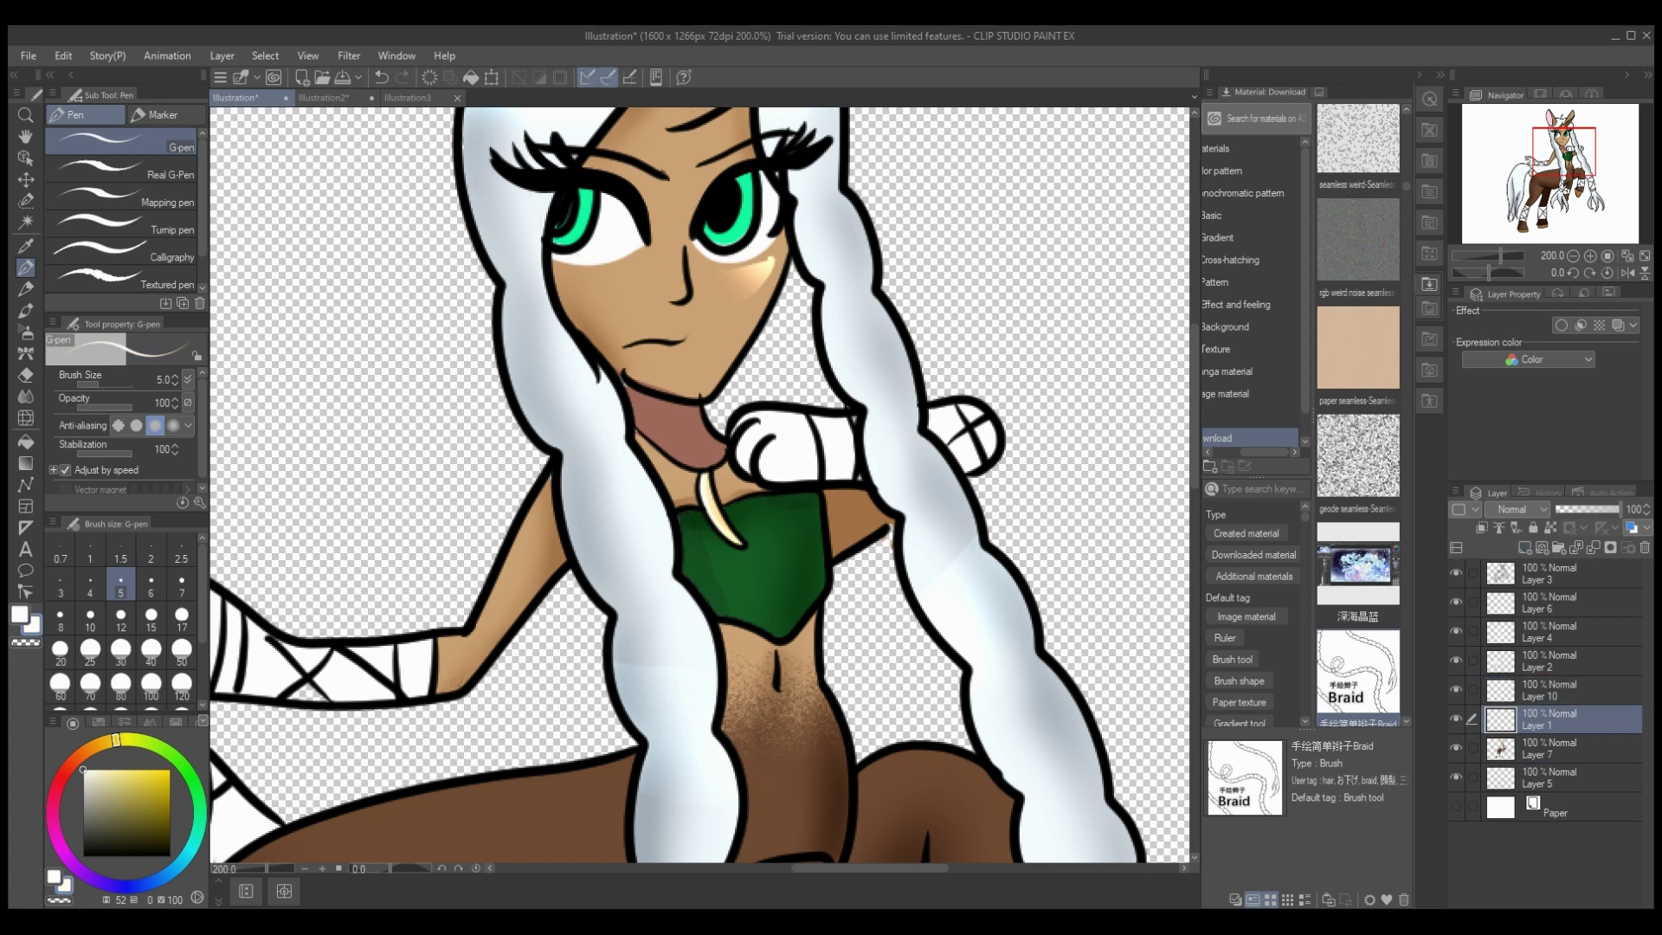
{"action": "mouse_move", "coordinate": [83, 753]}
{"action": "left_mouse_down"}
{"action": "mouse_move", "coordinate": [59, 783]}
{"action": "mouse_move", "coordinate": [105, 770]}
{"action": "left_mouse_up"}
Step: Paint a pink blush along the nose with the Soft airbrush at size 17 and reduce the blush layer's opacity
{"action": "key", "text": "b"}
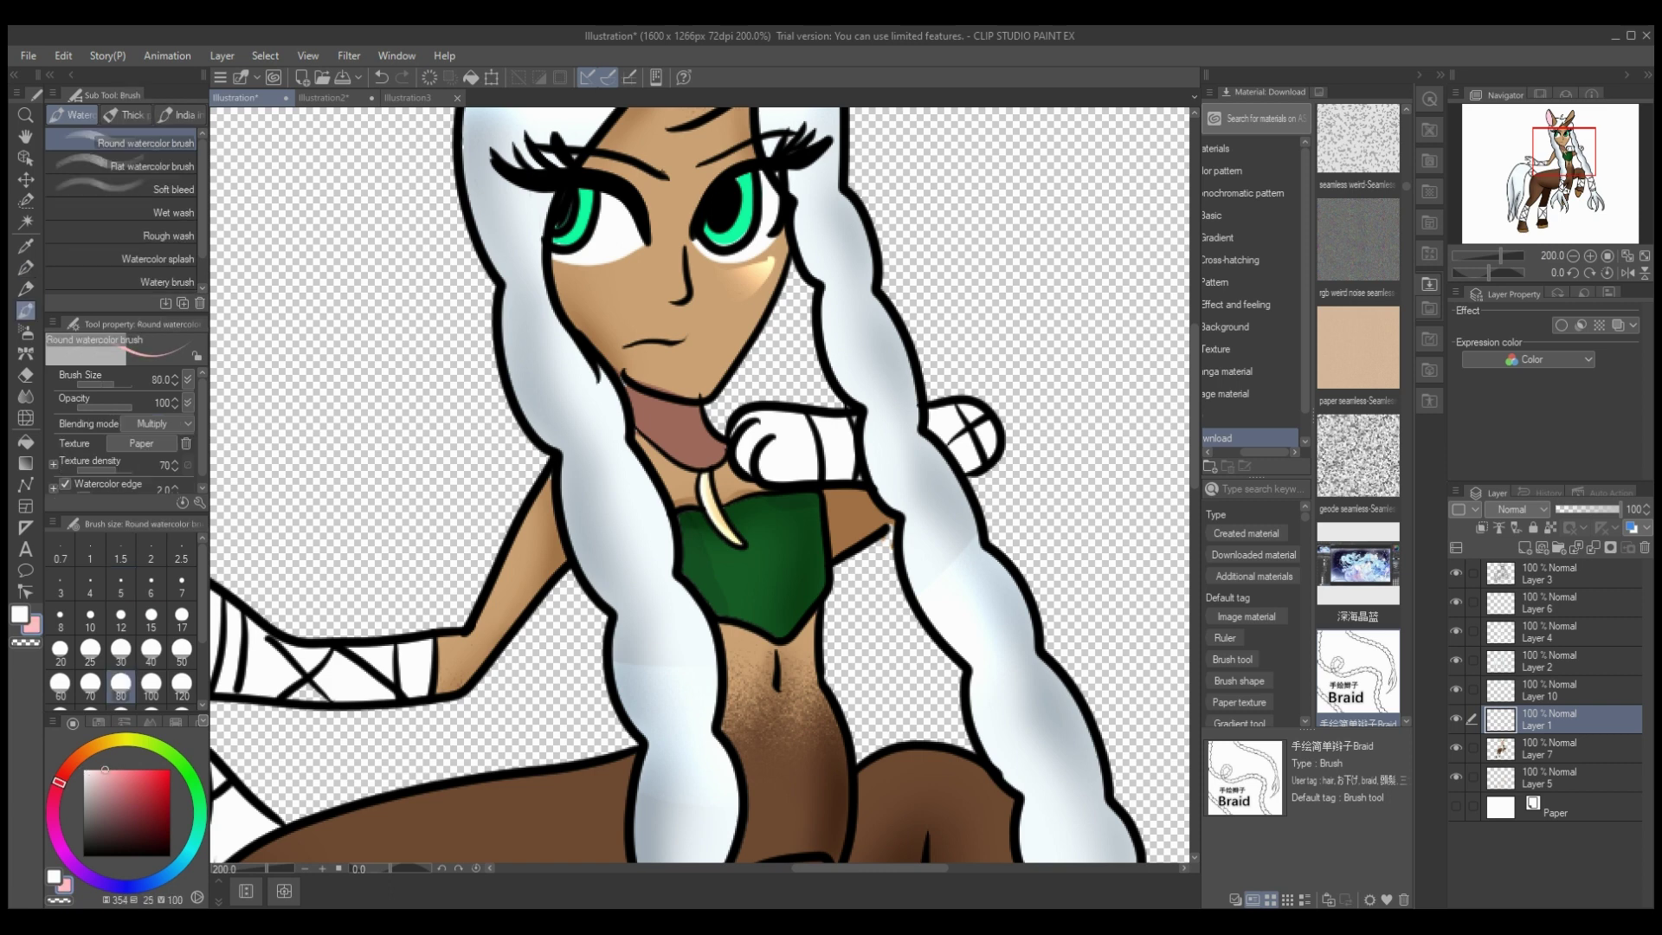
{"action": "key", "text": "b"}
{"action": "left_click", "coordinate": [181, 616]}
{"action": "left_click_drag", "start_coordinate": [674, 226], "coordinate": [674, 266]}
{"action": "left_click", "coordinate": [381, 77]}
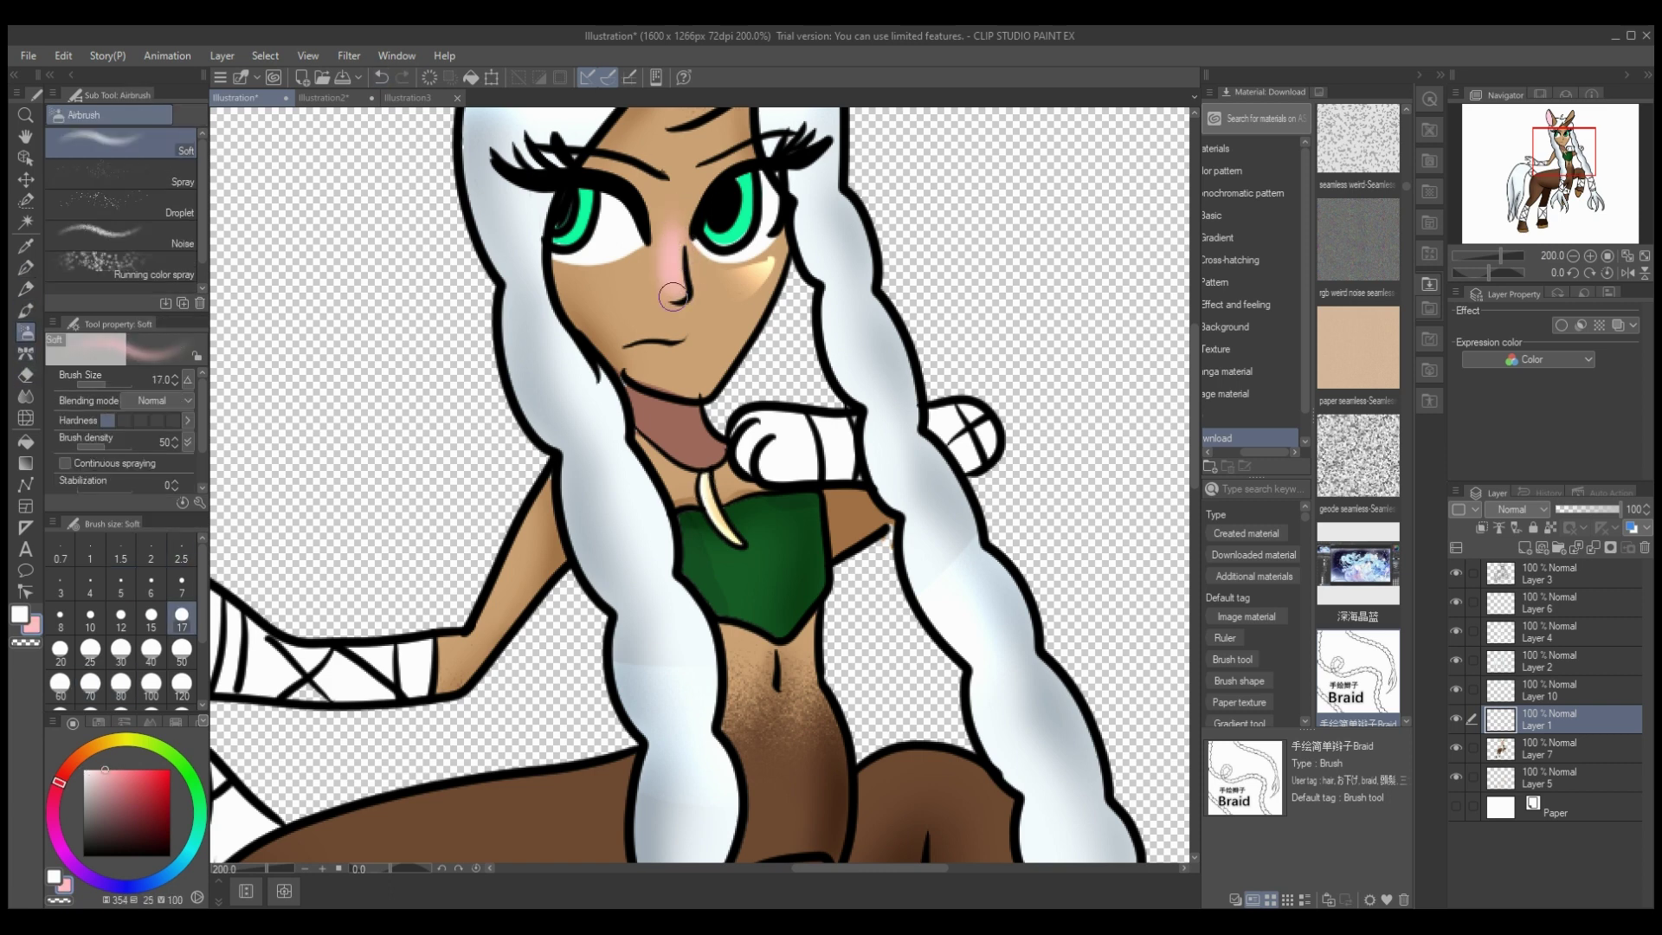
{"action": "left_click_drag", "start_coordinate": [1577, 510], "coordinate": [1589, 510]}
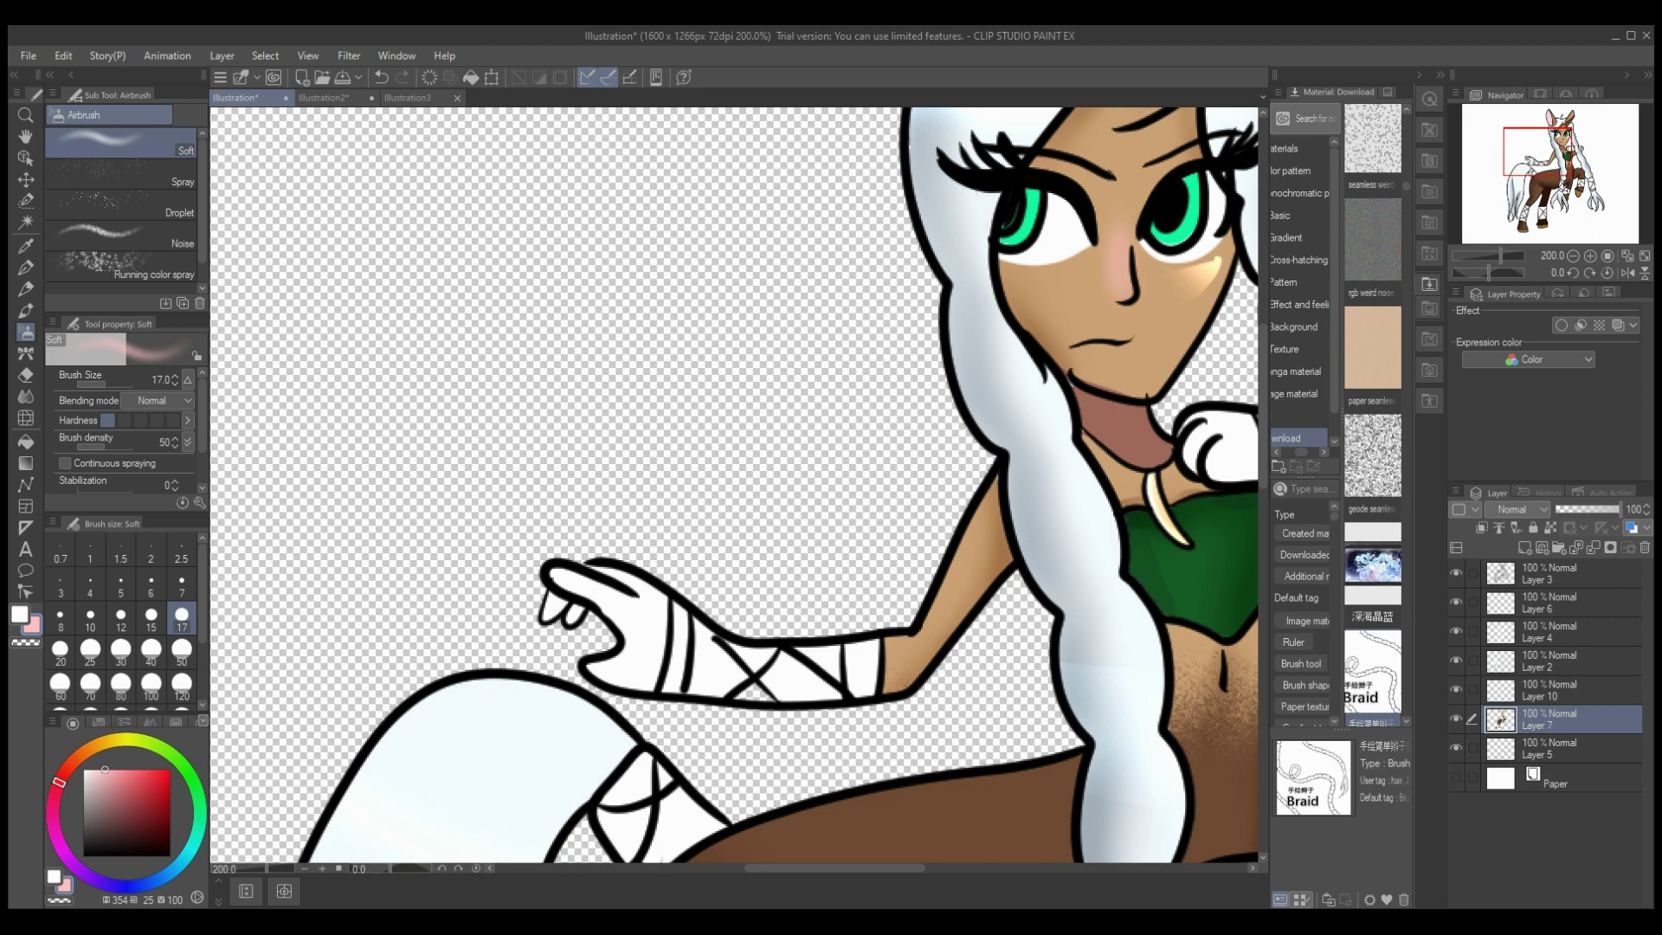
Step: Add a Multiply layer clipped to Layer 4 and choose a light blue drawing color for the wraps
{"action": "left_click", "coordinate": [1564, 662]}
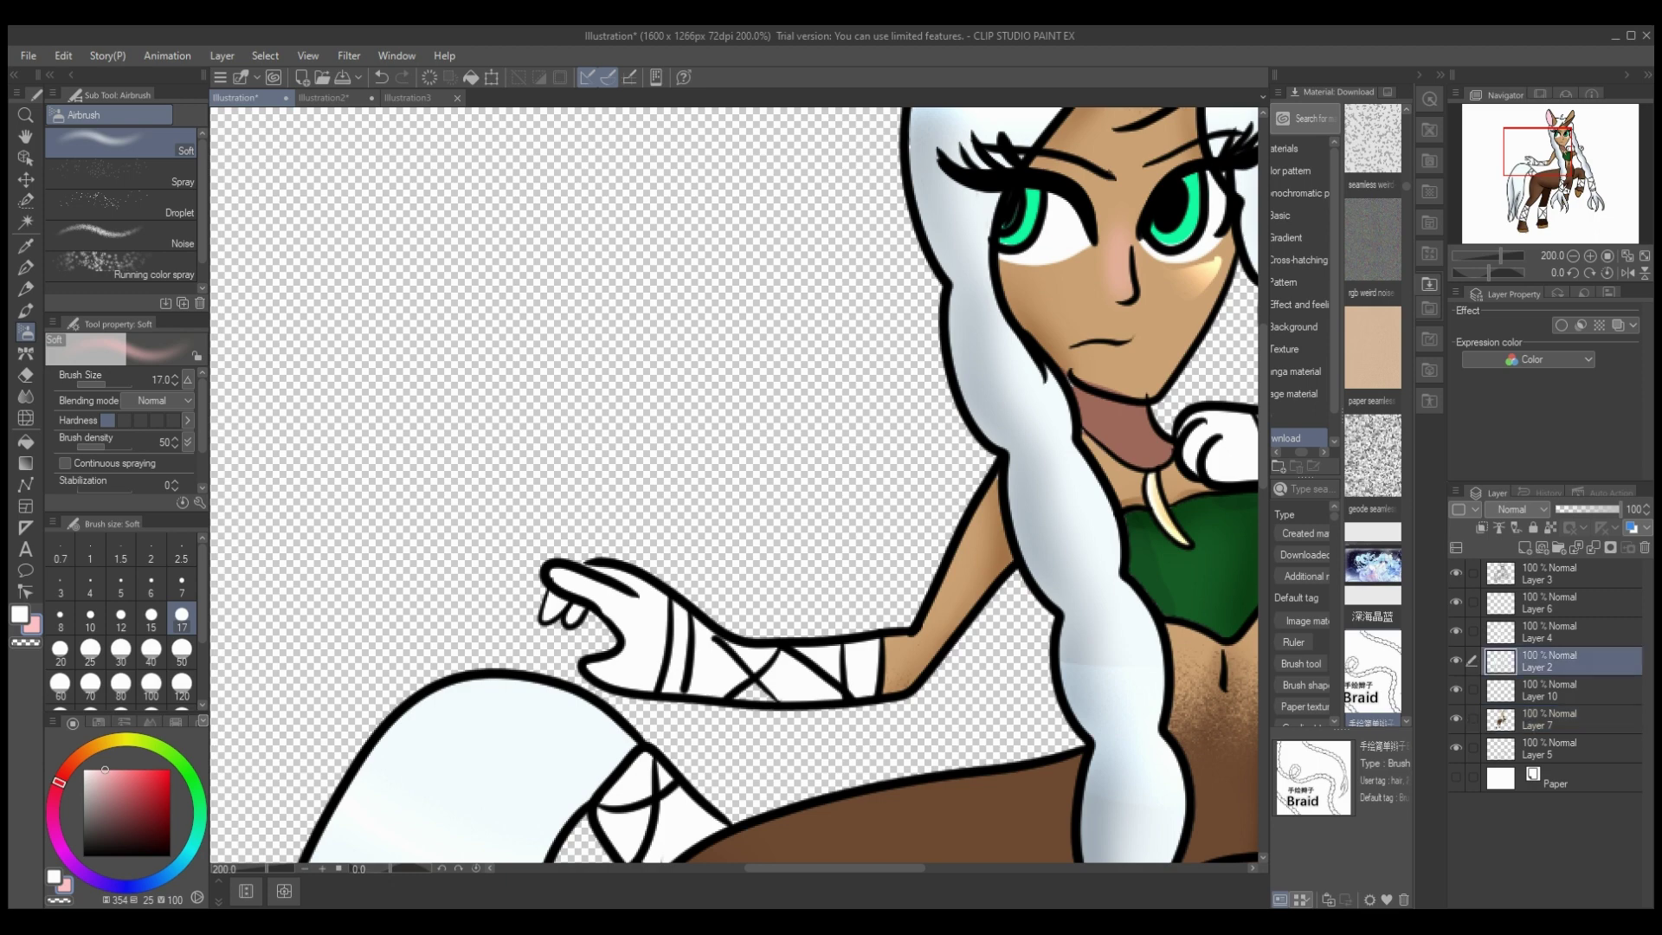
{"action": "left_click", "coordinate": [1564, 631]}
{"action": "key", "text": "x"}
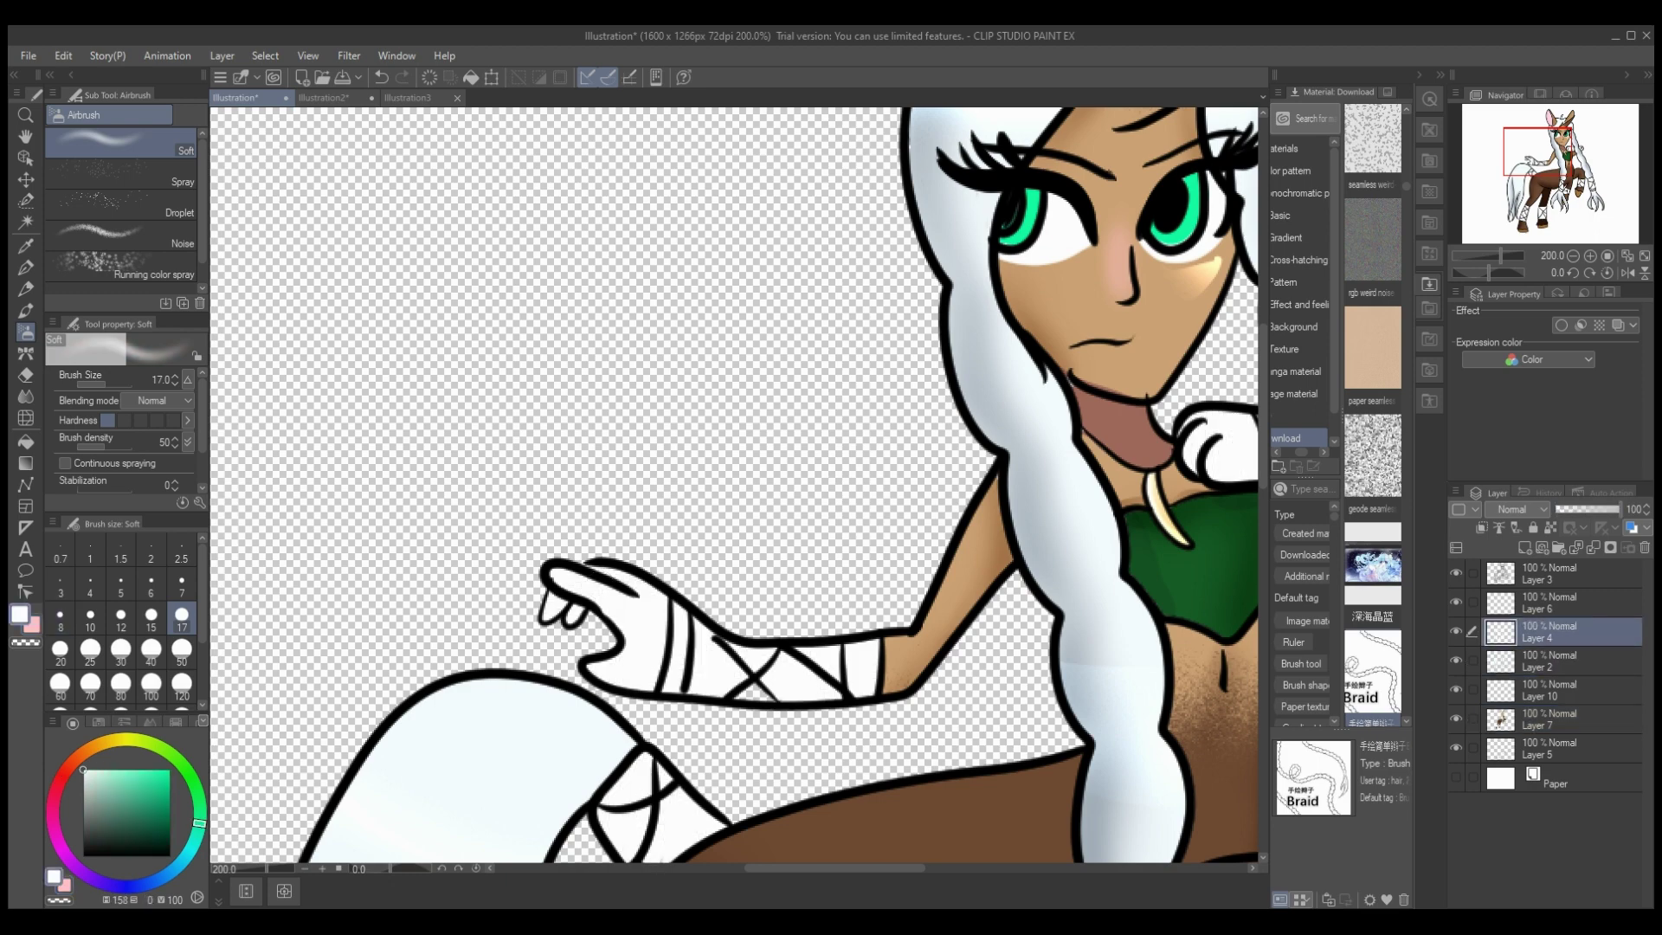
{"action": "key", "text": "g"}
{"action": "left_click_drag", "start_coordinate": [1263, 439], "coordinate": [1263, 607]}
{"action": "left_click", "coordinate": [1525, 547]}
{"action": "key", "text": "ctrl+alt+g"}
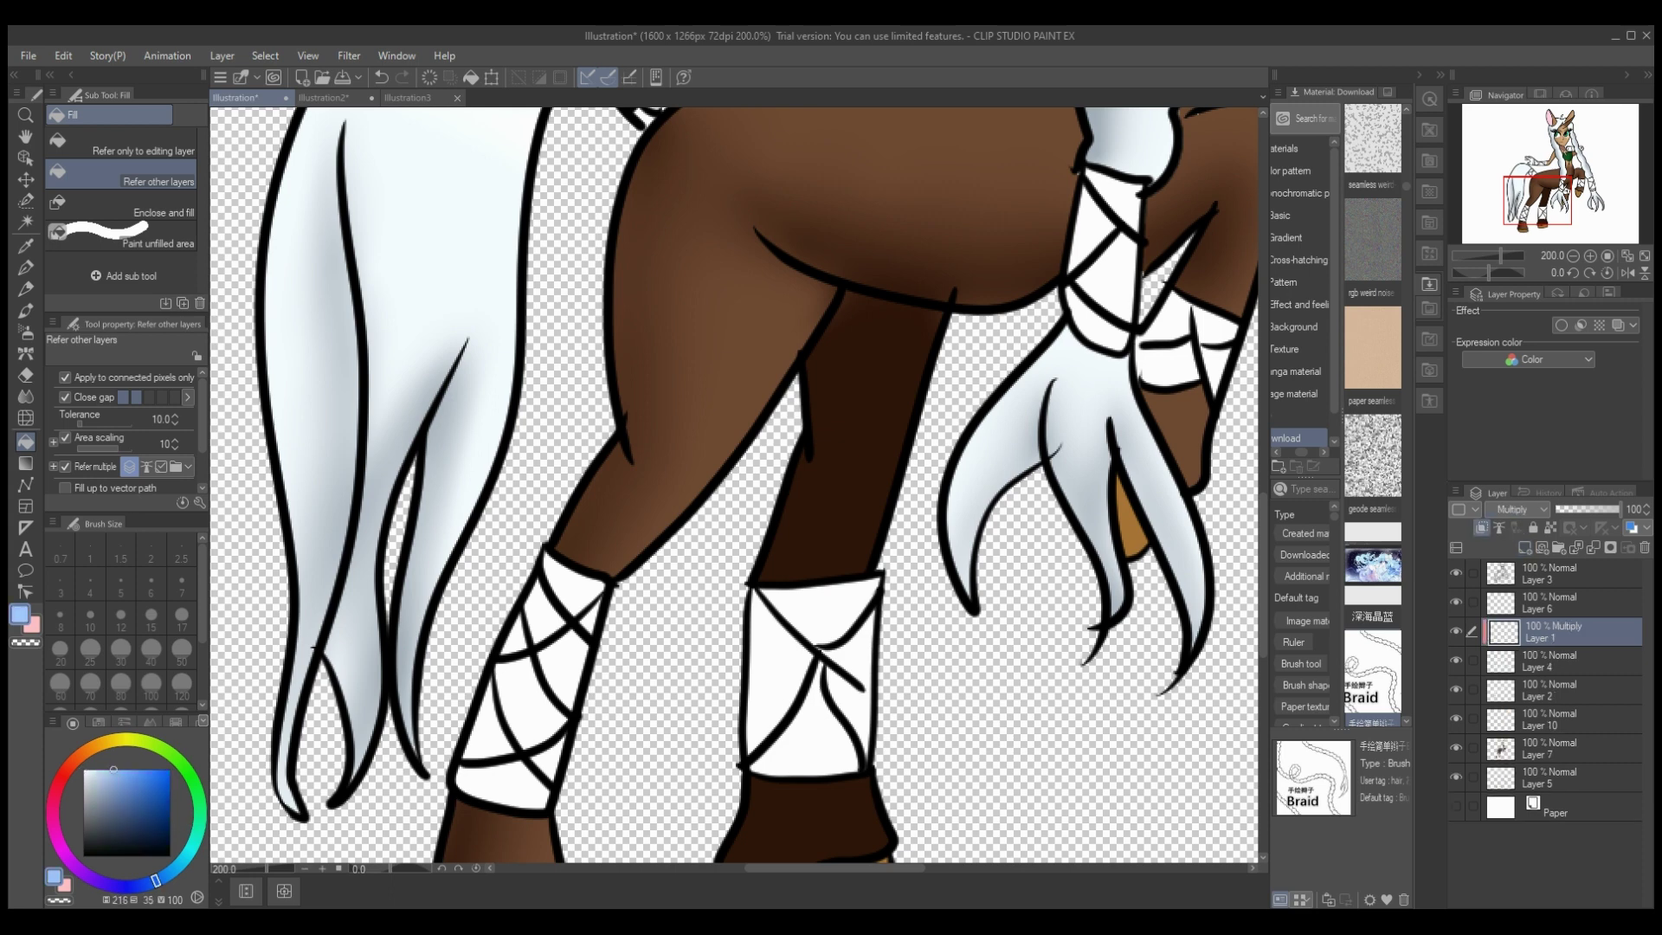
Step: Paint the far hind leg's wrap solid dark blue with the G-pen at size 120
{"action": "key", "text": "p"}
{"action": "left_click_drag", "start_coordinate": [158, 801], "coordinate": [168, 818]}
{"action": "left_click_drag", "start_coordinate": [792, 696], "coordinate": [891, 641]}
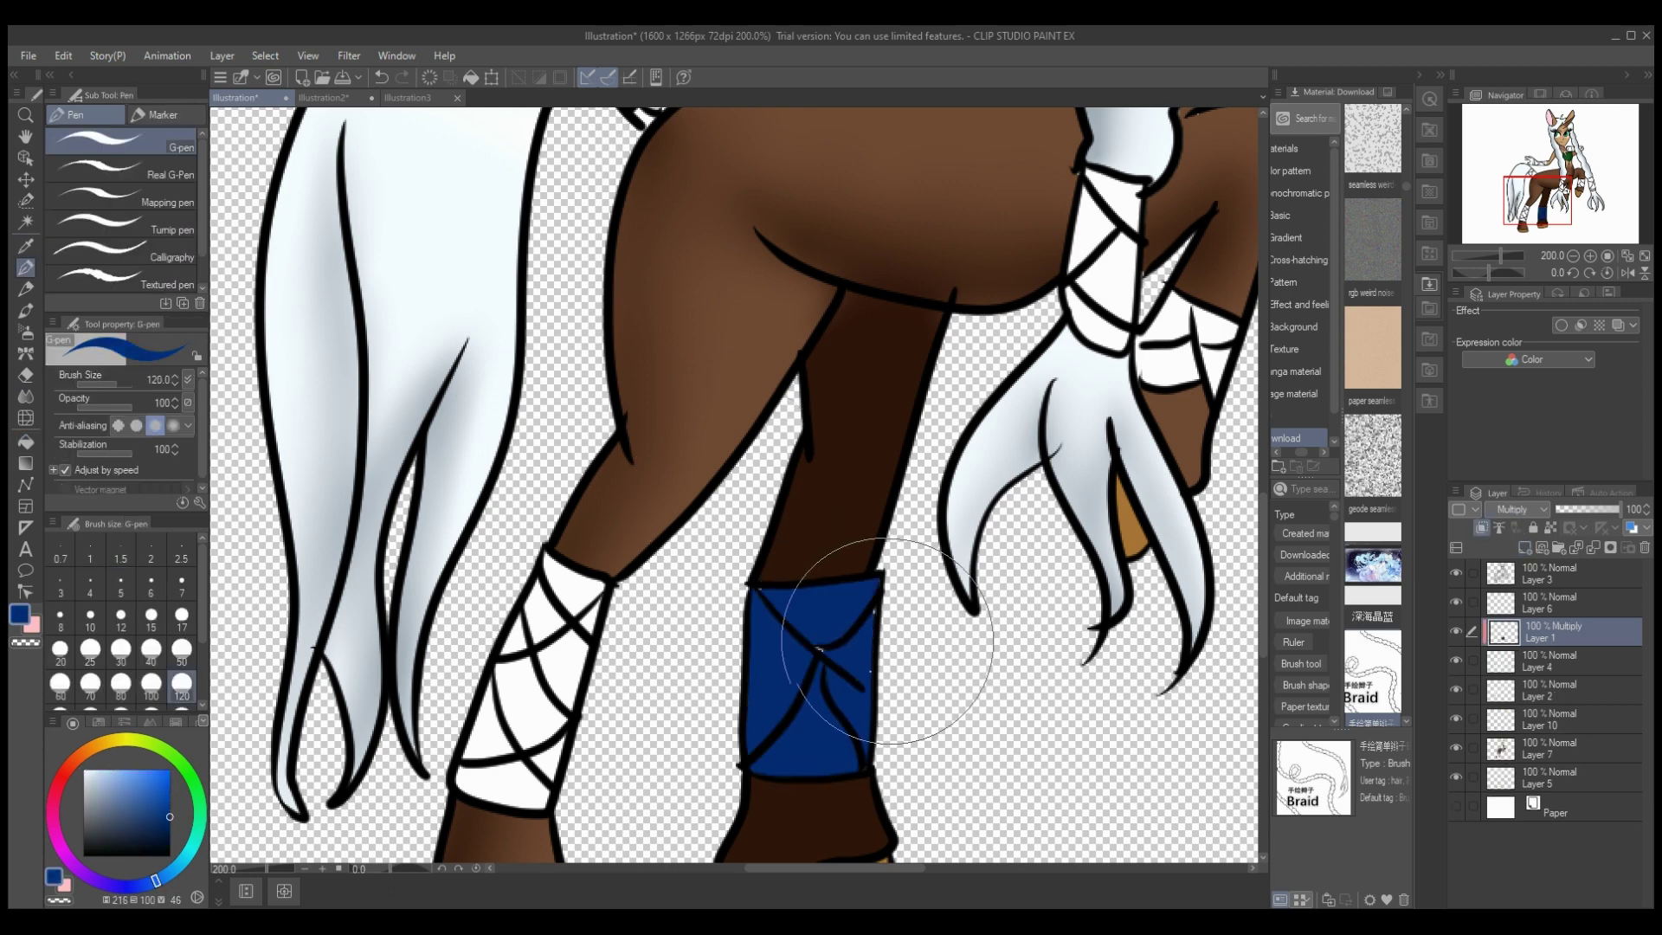
Step: Paint pale blue shadows on the near hind leg's wrap with the size 17 G-pen and soften them with Blur at size 20
{"action": "left_click_drag", "start_coordinate": [121, 776], "coordinate": [103, 770]}
{"action": "left_click", "coordinate": [181, 614]}
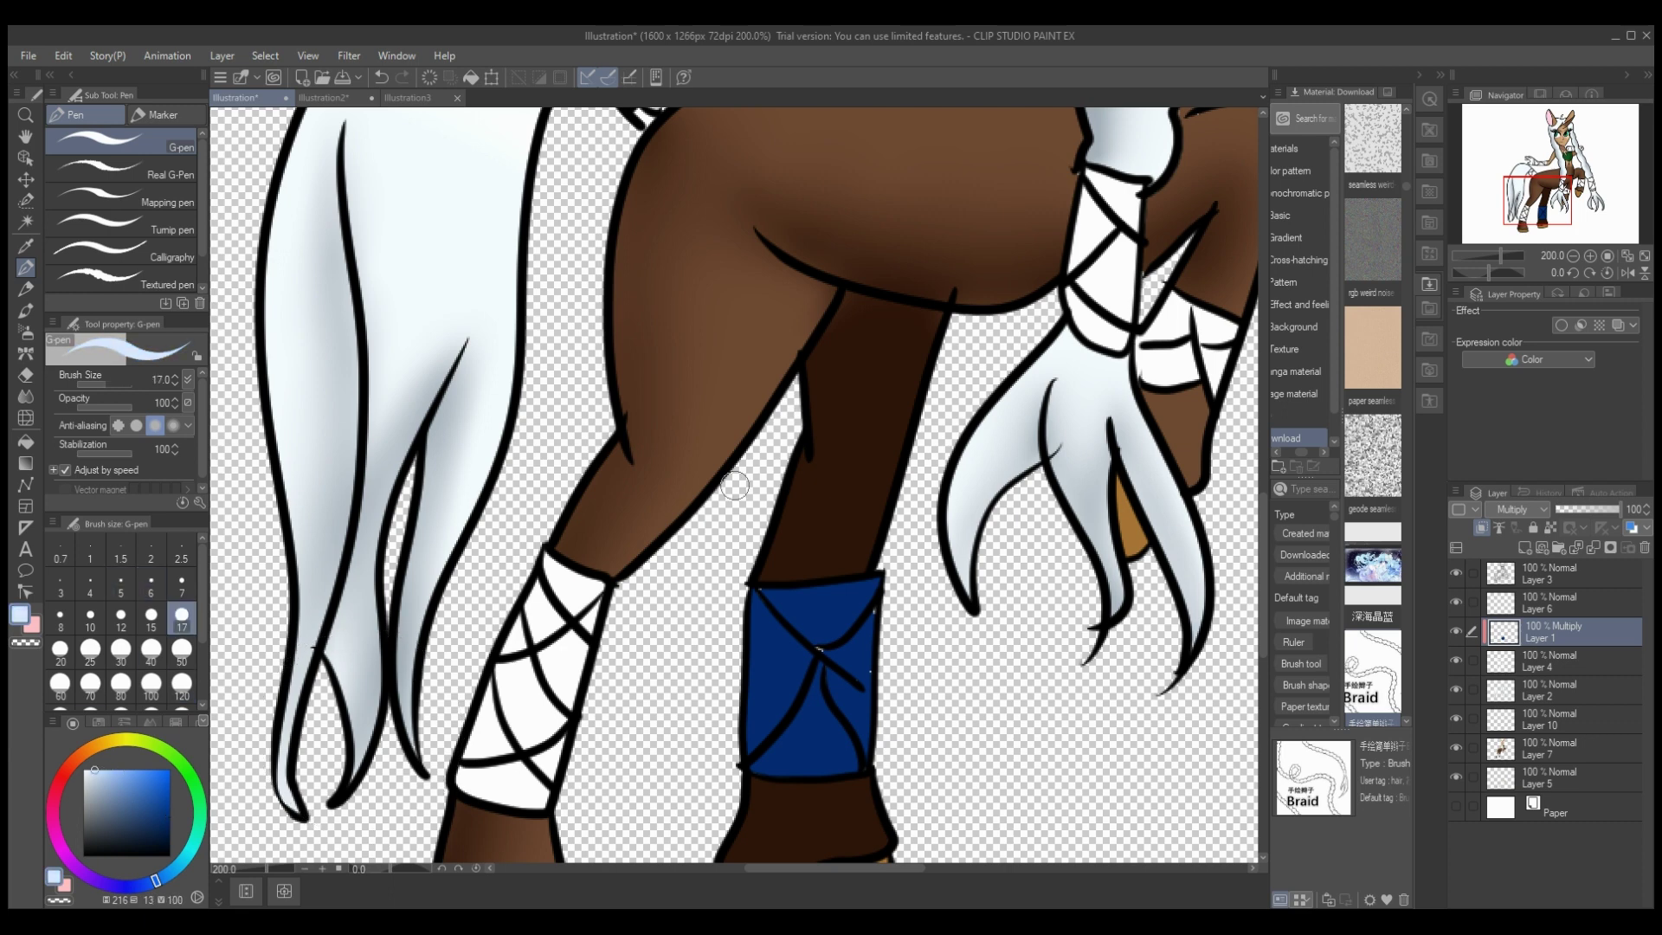
{"action": "mouse_move", "coordinate": [558, 575]}
{"action": "left_mouse_down"}
{"action": "mouse_move", "coordinate": [590, 618]}
{"action": "mouse_move", "coordinate": [538, 660]}
{"action": "mouse_move", "coordinate": [551, 670]}
{"action": "mouse_move", "coordinate": [500, 666]}
{"action": "mouse_move", "coordinate": [524, 663]}
{"action": "mouse_move", "coordinate": [574, 725]}
{"action": "mouse_move", "coordinate": [494, 700]}
{"action": "mouse_move", "coordinate": [554, 797]}
{"action": "left_mouse_up"}
{"action": "left_click", "coordinate": [26, 396]}
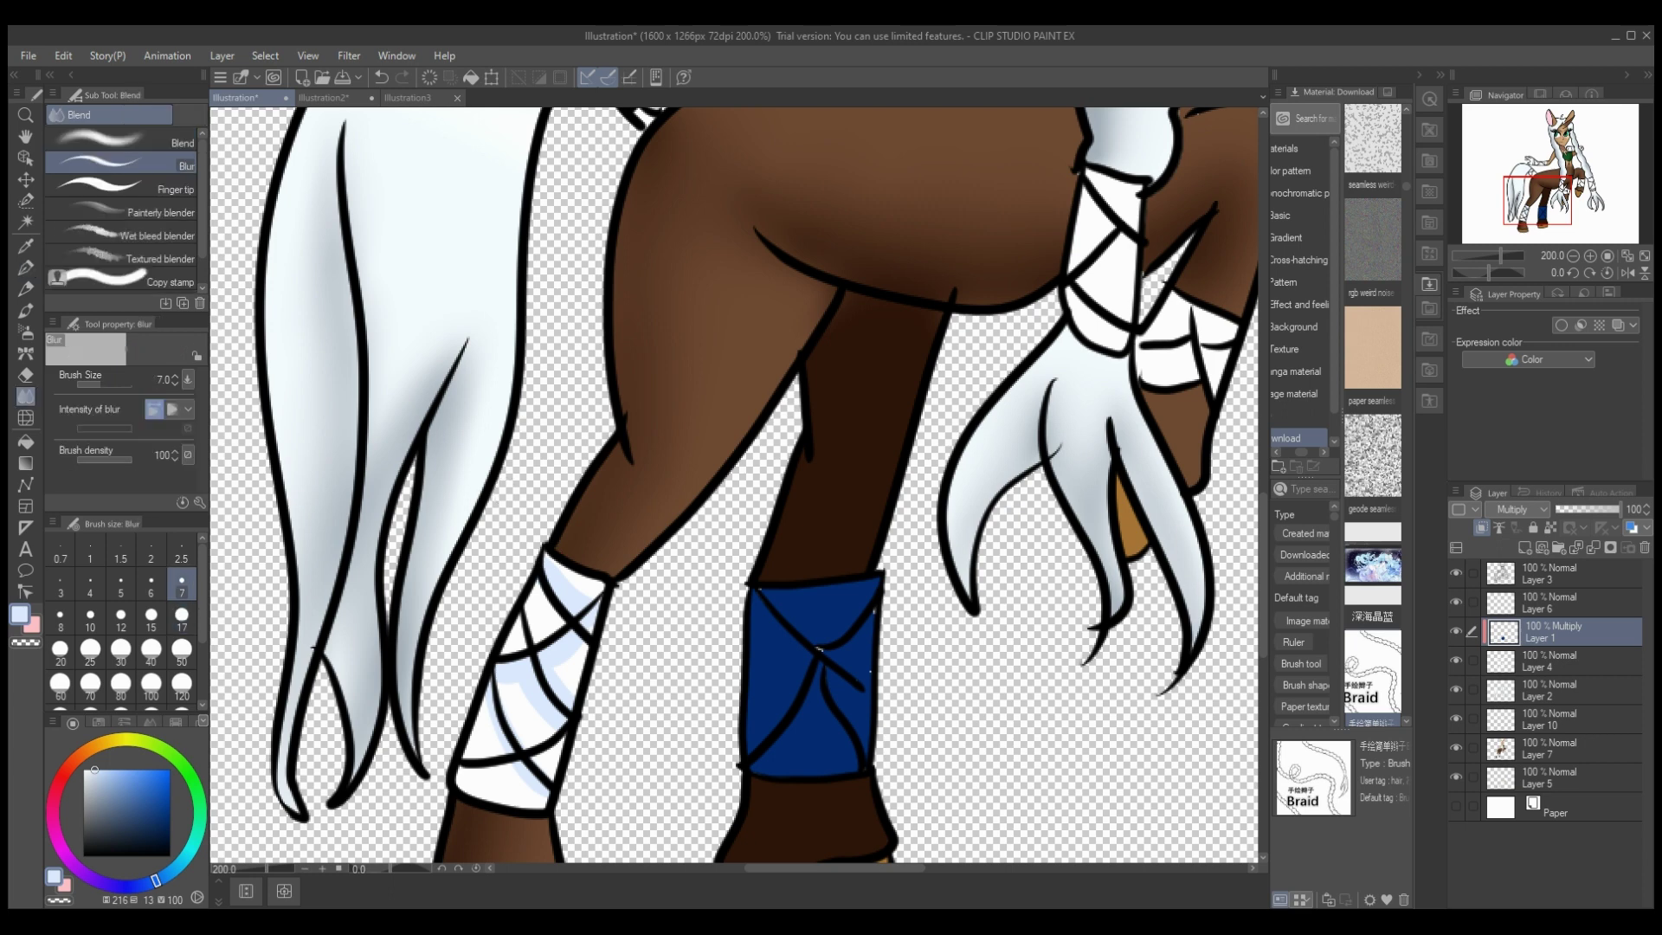
{"action": "mouse_move", "coordinate": [476, 700]}
{"action": "left_mouse_down"}
{"action": "mouse_move", "coordinate": [560, 732]}
{"action": "mouse_move", "coordinate": [562, 657]}
{"action": "mouse_move", "coordinate": [589, 620]}
{"action": "mouse_move", "coordinate": [493, 658]}
{"action": "left_mouse_up"}
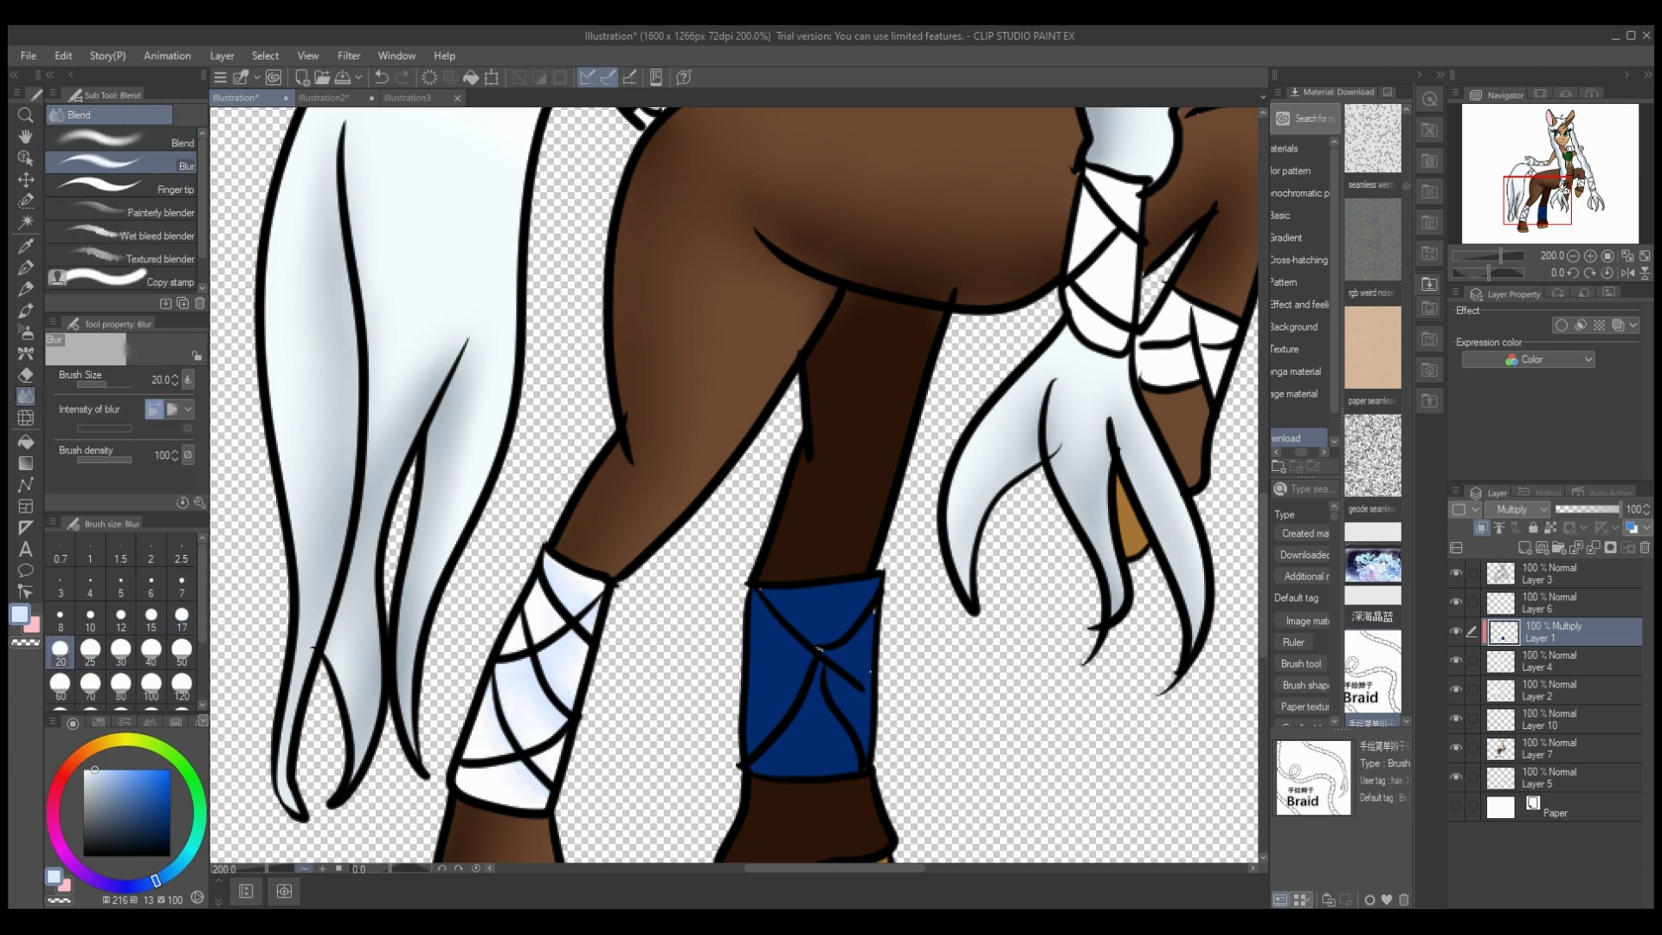
Step: Erase the dark blue paint from the far hind leg's wrap and return to the size 17 G-pen
{"action": "left_click", "coordinate": [304, 868]}
{"action": "left_click_drag", "start_coordinate": [907, 868], "coordinate": [962, 865]}
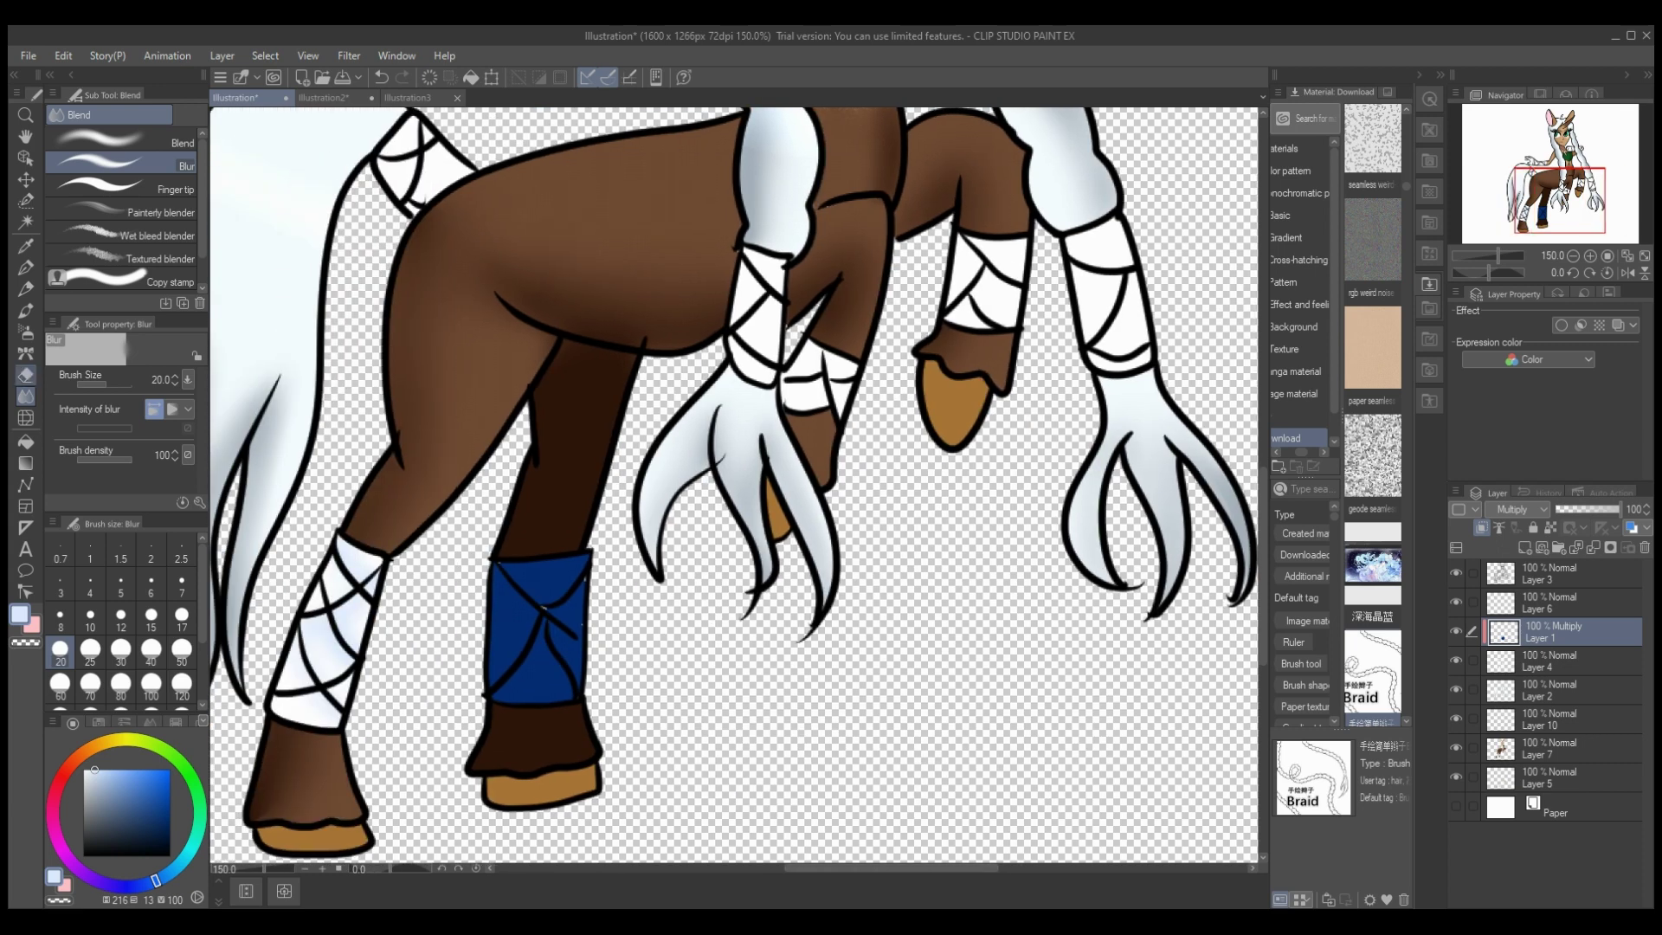
{"action": "left_click", "coordinate": [26, 375]}
{"action": "left_click_drag", "start_coordinate": [554, 592], "coordinate": [556, 670]}
{"action": "left_click", "coordinate": [26, 268]}
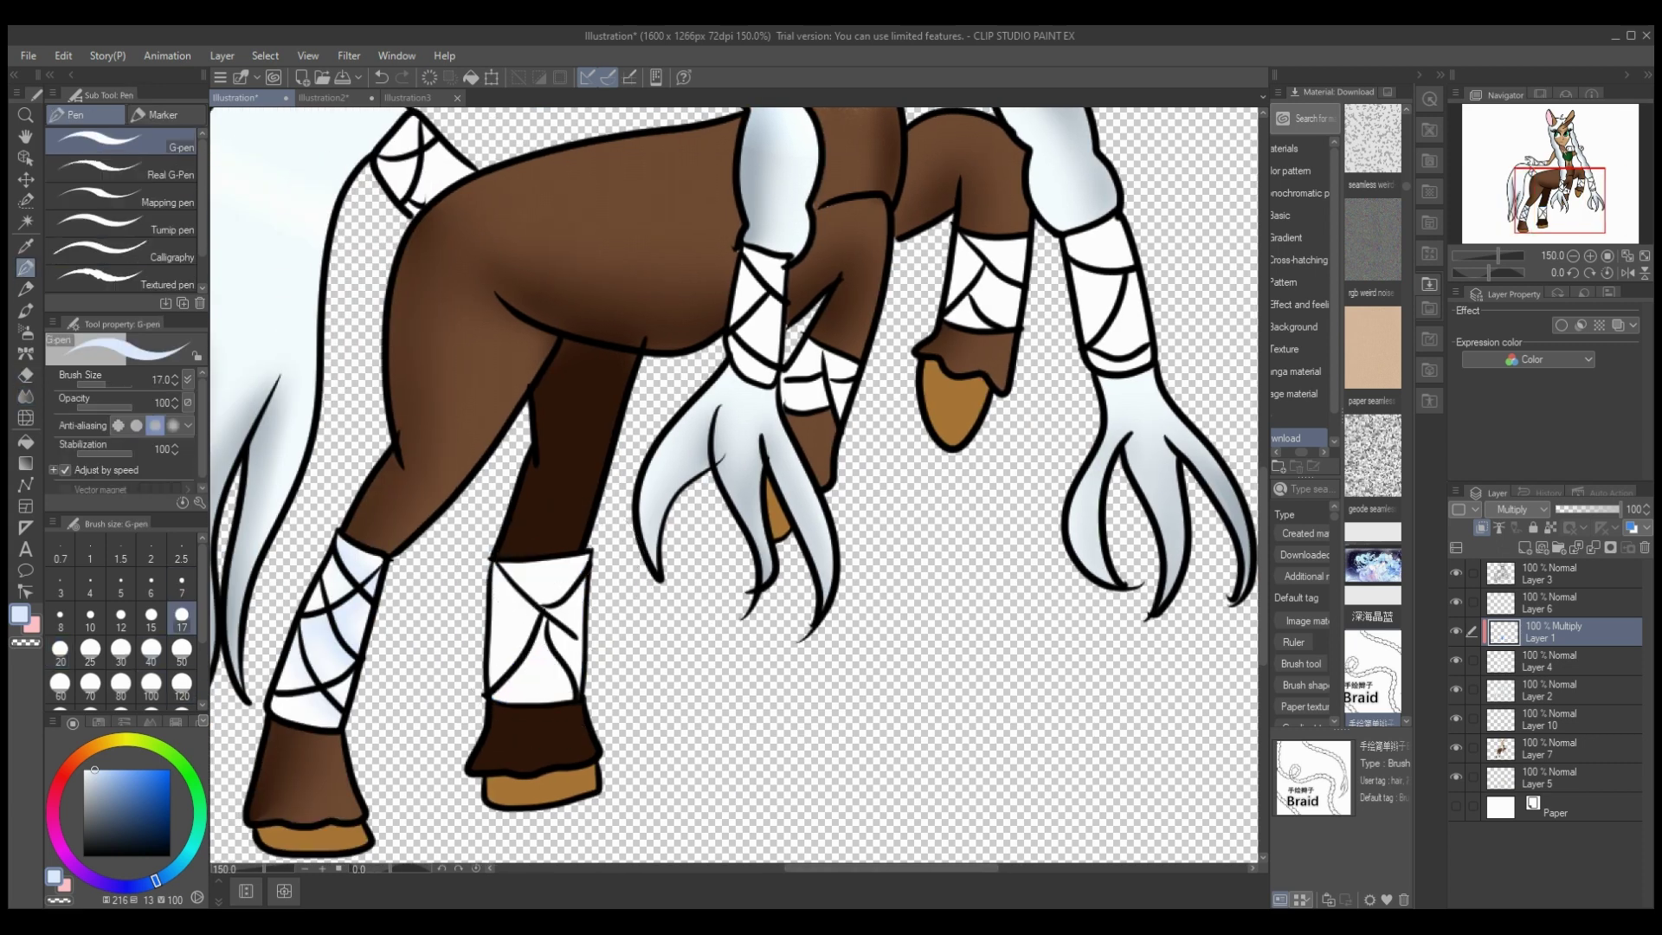
Step: Paint pale blue shadows on the raised foreleg's wrap and draw extra black wrap lines there on Layer 3 with the size 7 G-pen
{"action": "mouse_move", "coordinate": [967, 252]}
{"action": "left_mouse_down"}
{"action": "mouse_move", "coordinate": [1023, 266]}
{"action": "mouse_move", "coordinate": [990, 254]}
{"action": "mouse_move", "coordinate": [942, 303]}
{"action": "left_mouse_up"}
{"action": "left_click_drag", "start_coordinate": [955, 299], "coordinate": [1010, 326]}
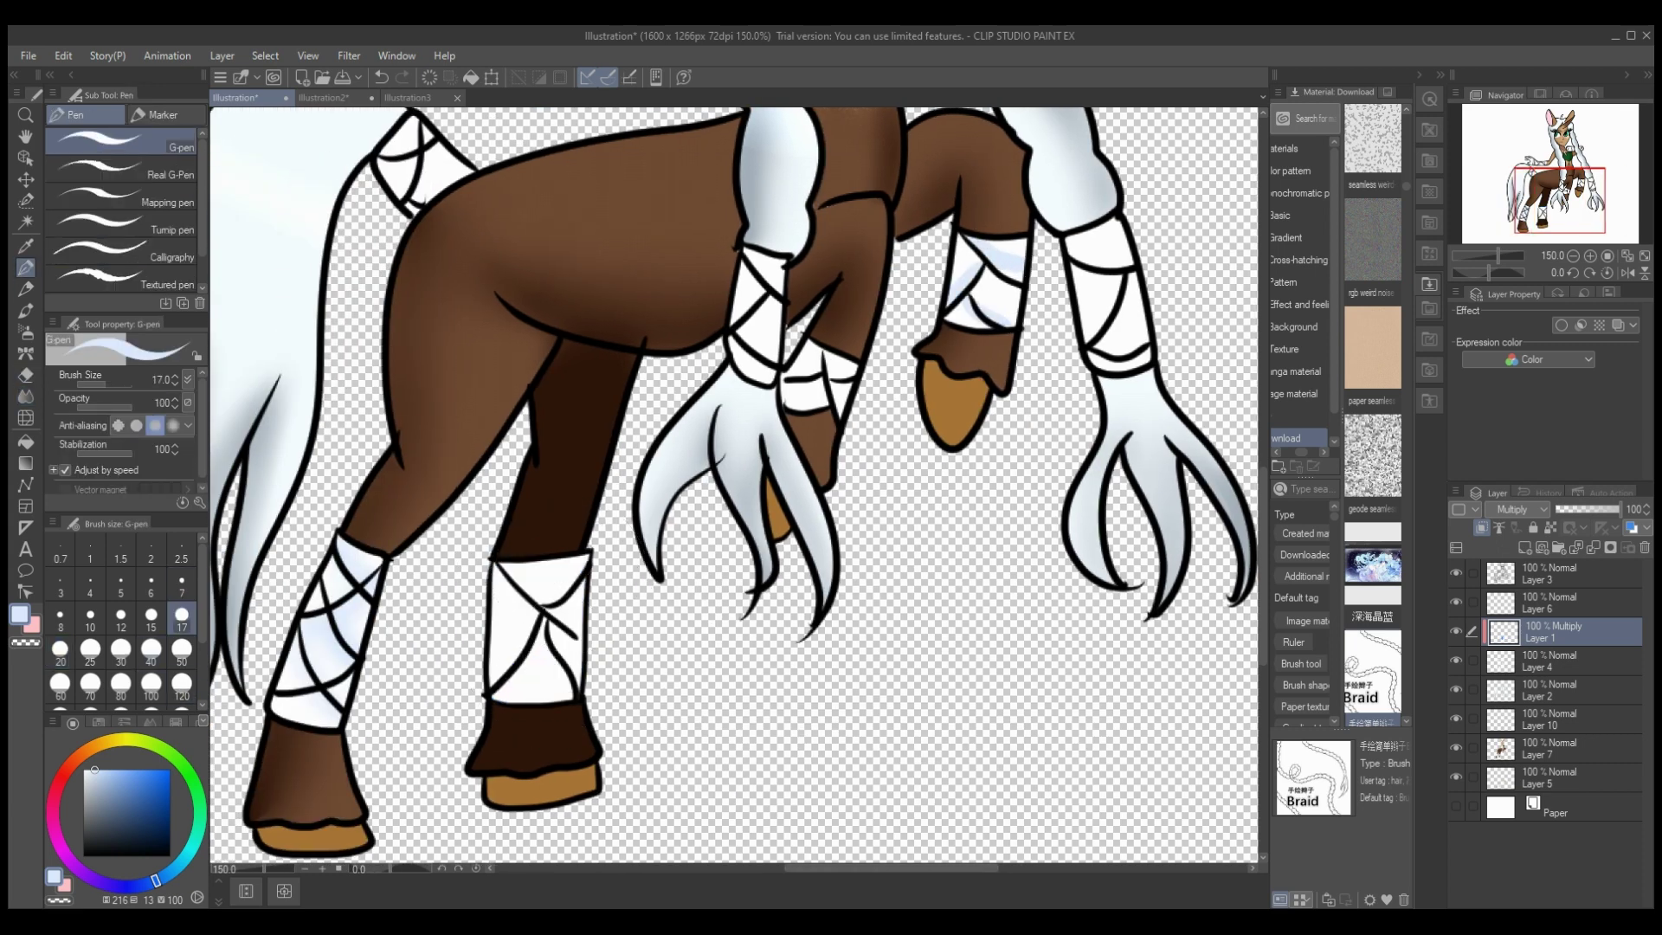
{"action": "left_click", "coordinate": [1558, 574]}
{"action": "left_click", "coordinate": [33, 625]}
{"action": "left_click", "coordinate": [169, 857]}
{"action": "left_click", "coordinate": [182, 584]}
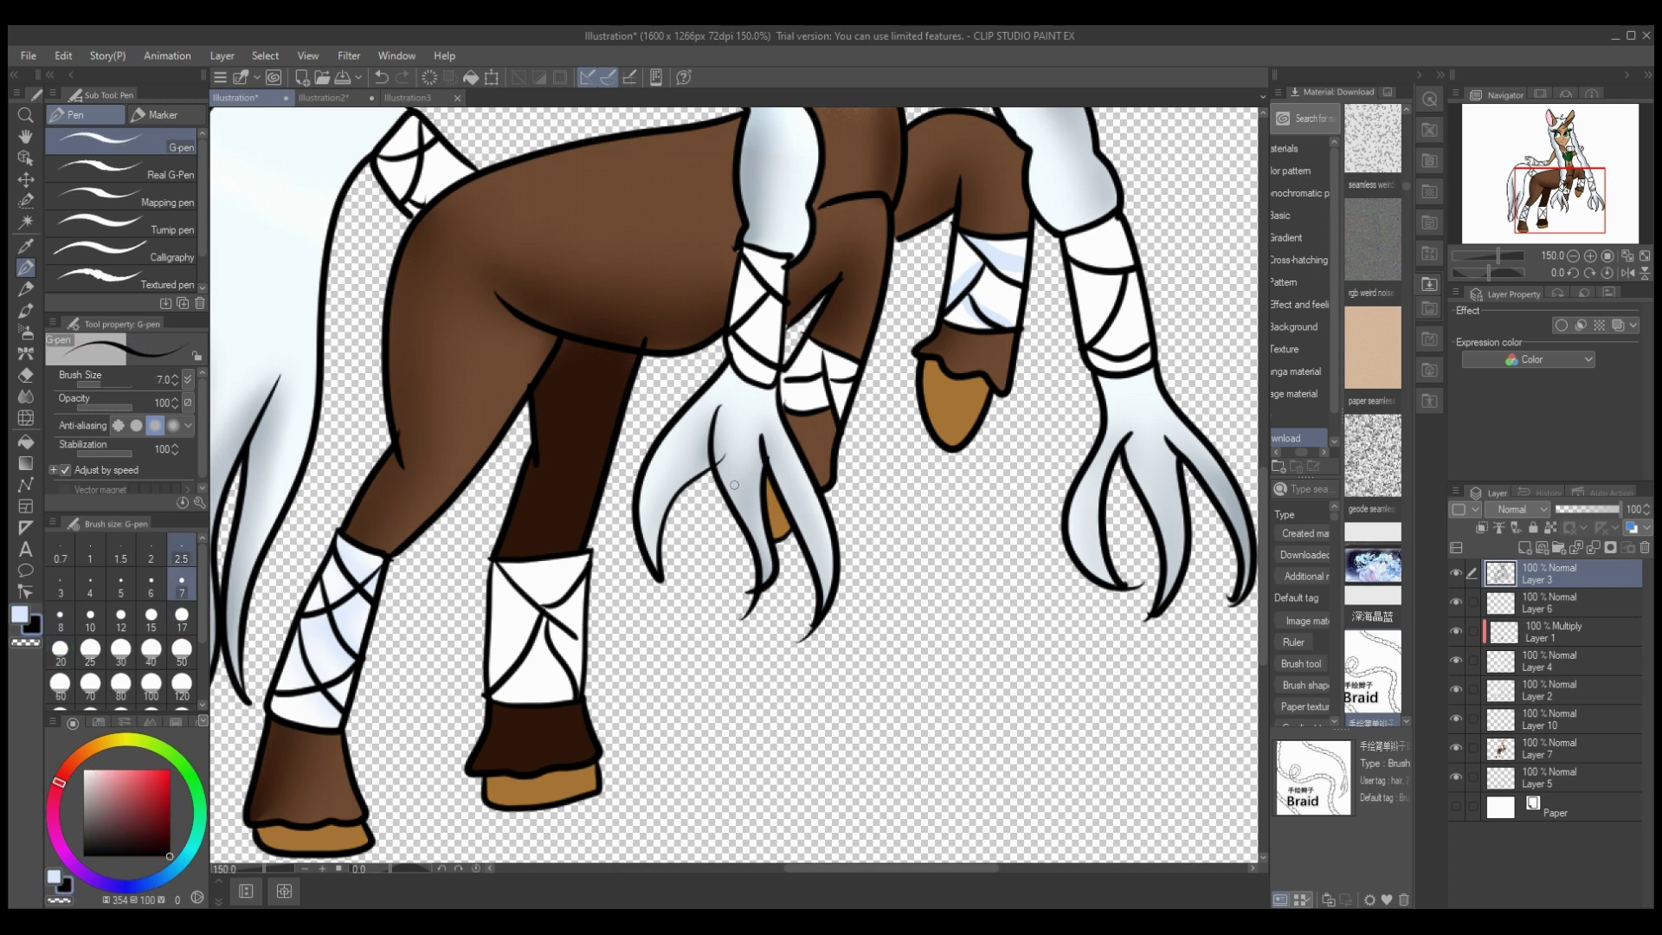
{"action": "mouse_move", "coordinate": [1013, 241]}
{"action": "left_mouse_down"}
{"action": "mouse_move", "coordinate": [985, 317]}
{"action": "mouse_move", "coordinate": [949, 325]}
{"action": "left_mouse_up"}
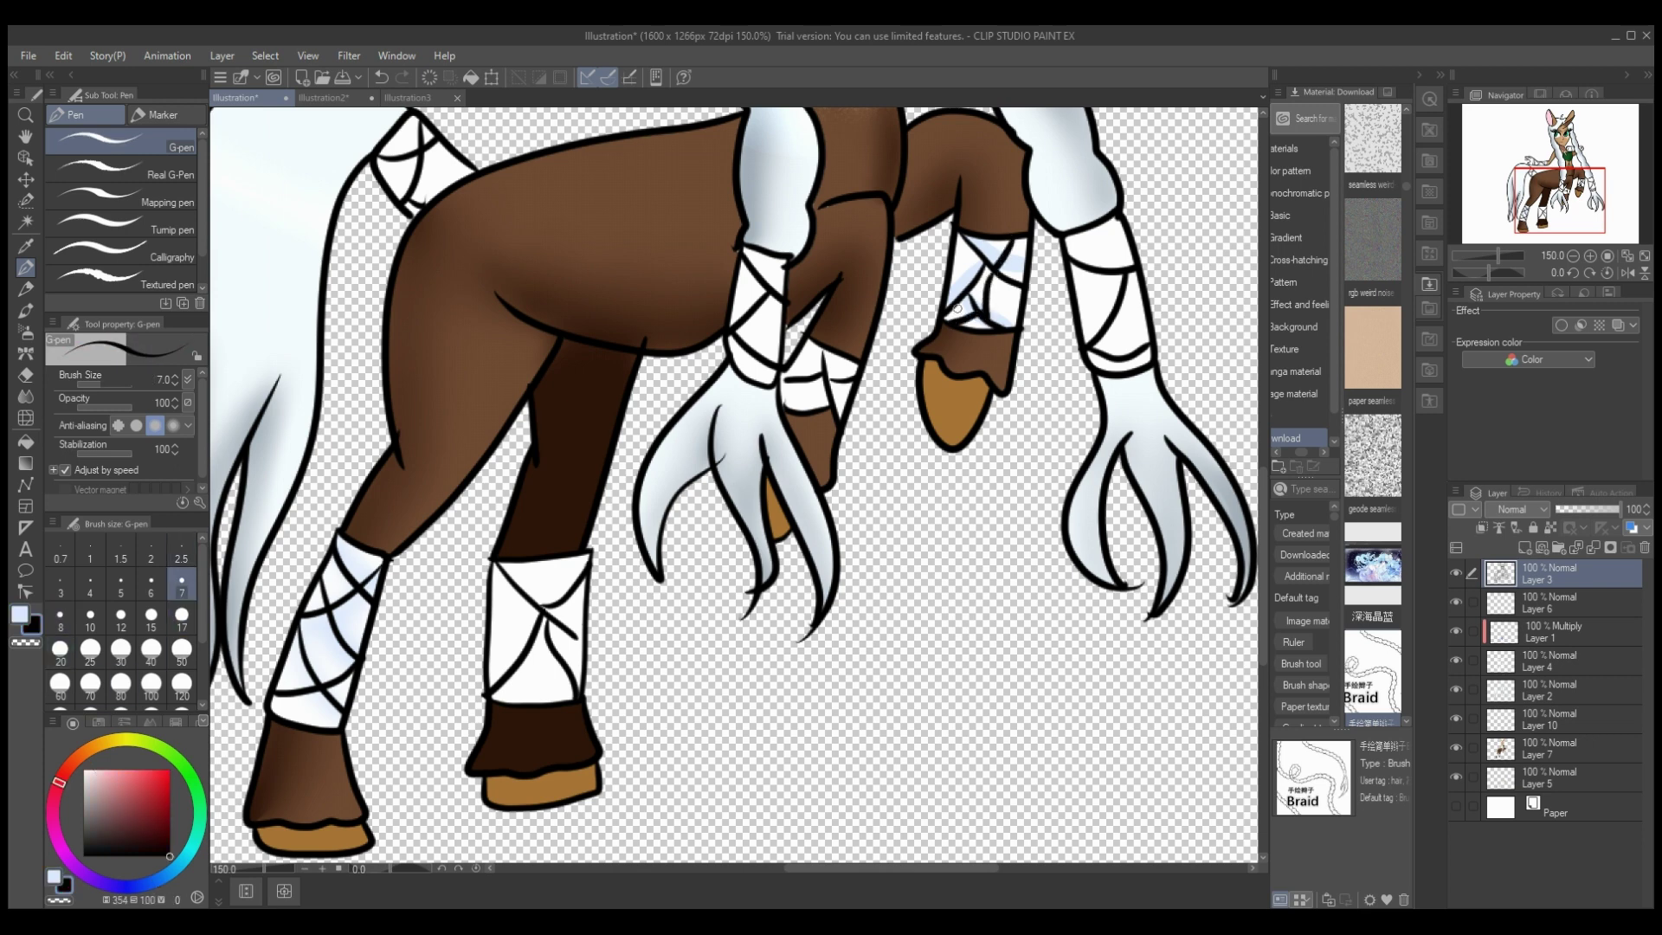
Step: Add pale blue shadows to both foreleg wraps on the Multiply layer and draw more black lines on the second foreleg's and far hind leg's wraps
{"action": "left_click", "coordinate": [1550, 632]}
{"action": "key", "text": "x"}
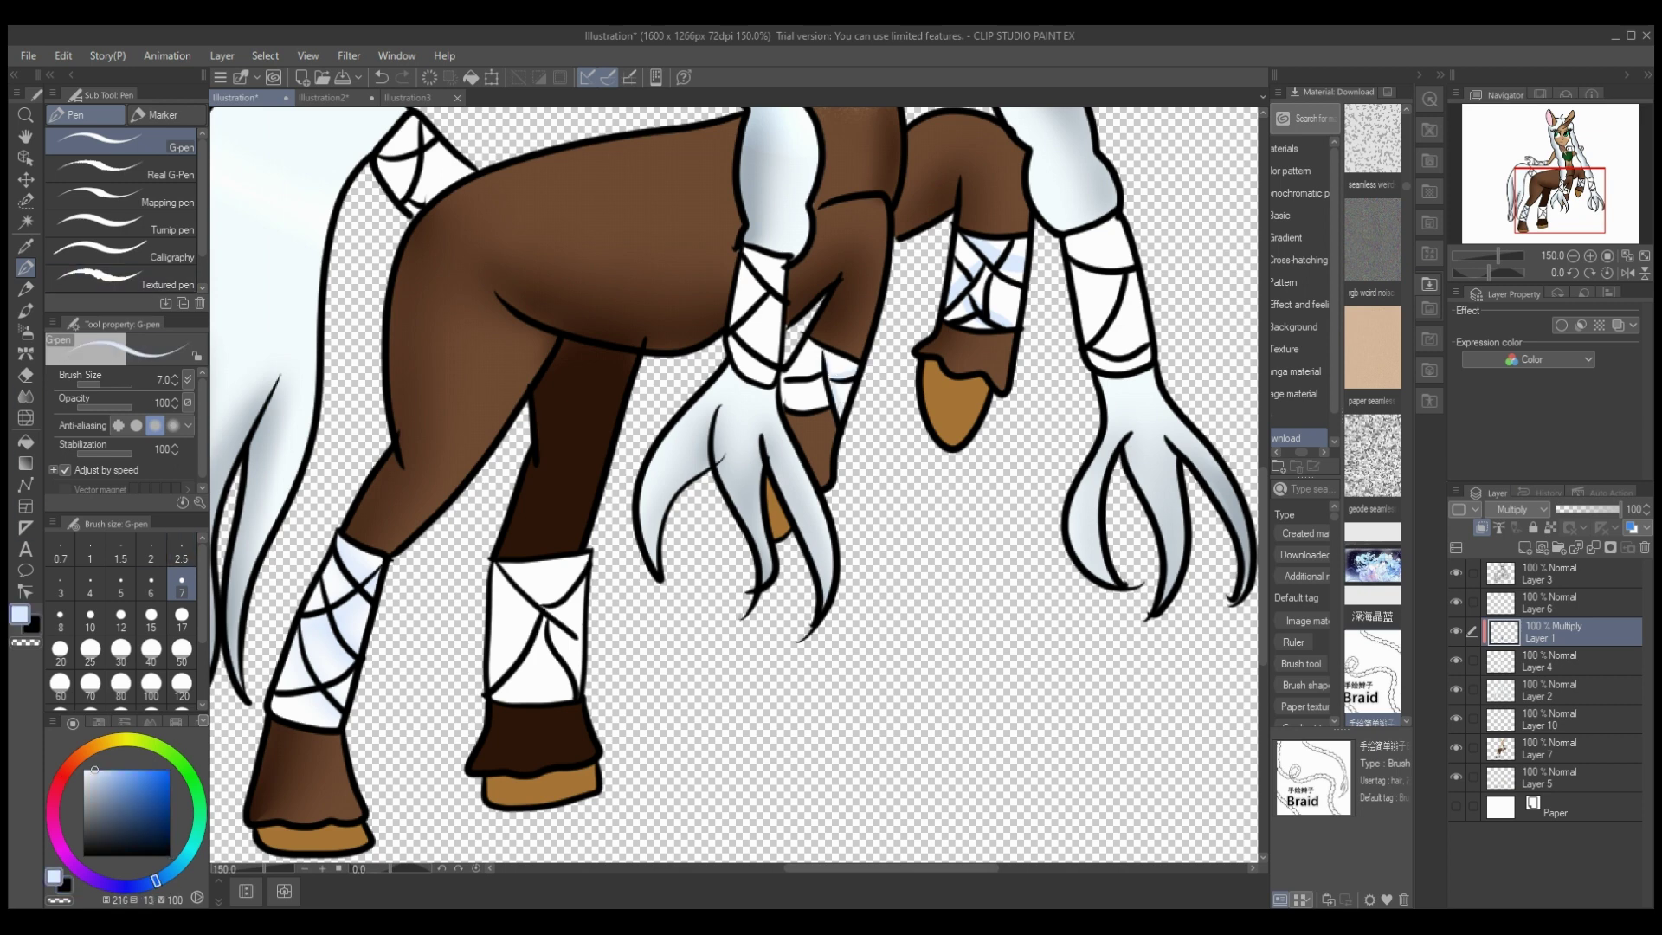
{"action": "left_click", "coordinate": [1558, 574]}
{"action": "key", "text": "x"}
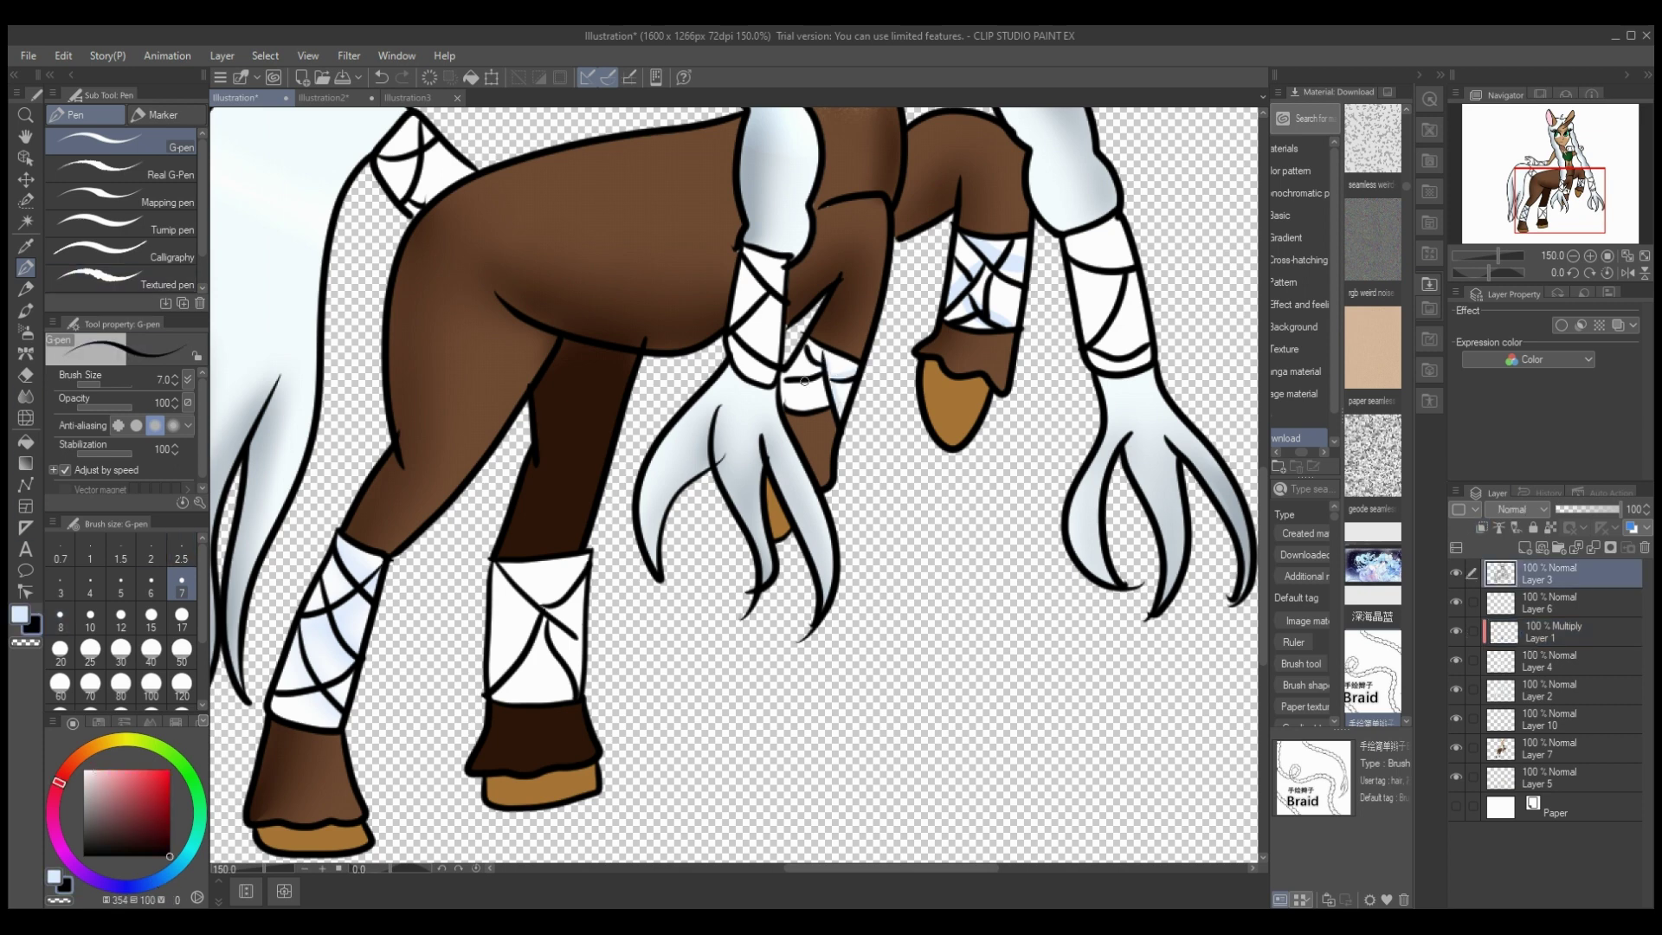
{"action": "mouse_move", "coordinate": [520, 603]}
{"action": "left_mouse_down"}
{"action": "mouse_move", "coordinate": [486, 650]}
{"action": "mouse_move", "coordinate": [530, 638]}
{"action": "mouse_move", "coordinate": [568, 675]}
{"action": "mouse_move", "coordinate": [583, 656]}
{"action": "left_mouse_up"}
{"action": "left_click", "coordinate": [381, 78]}
{"action": "left_click", "coordinate": [557, 552], "text": "ctrl+shift"}
Step: Add pale blue shadows between the new lines of the foreleg wraps and soften them with Blur at size 17
{"action": "key", "text": "x"}
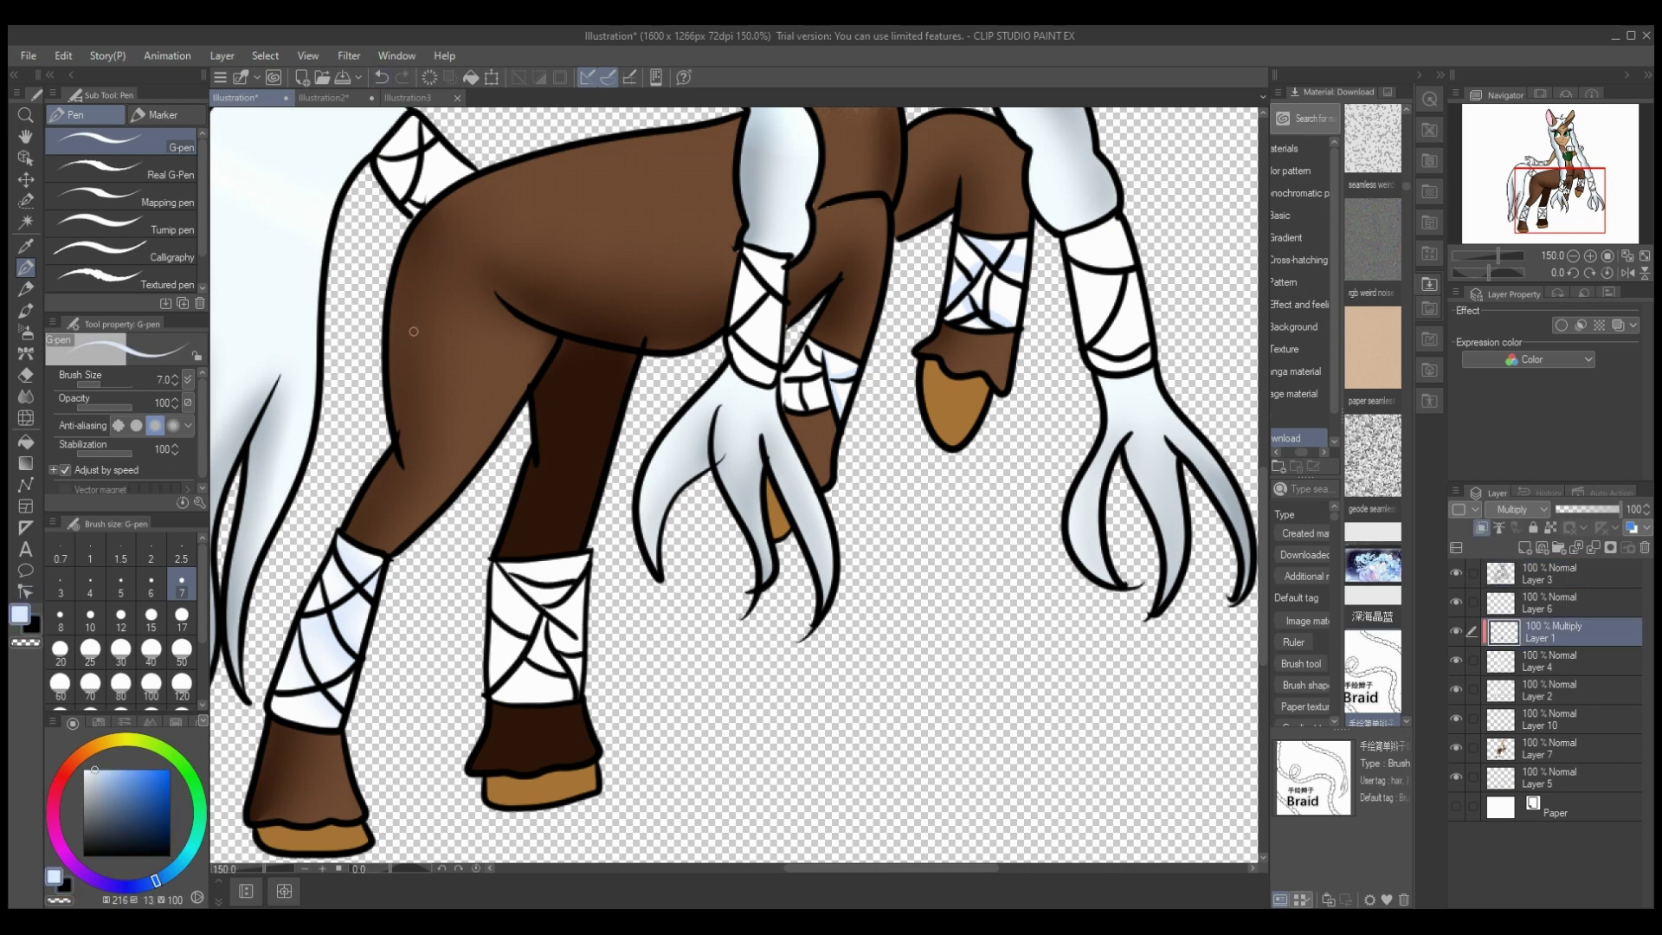
{"action": "key", "text": "j"}
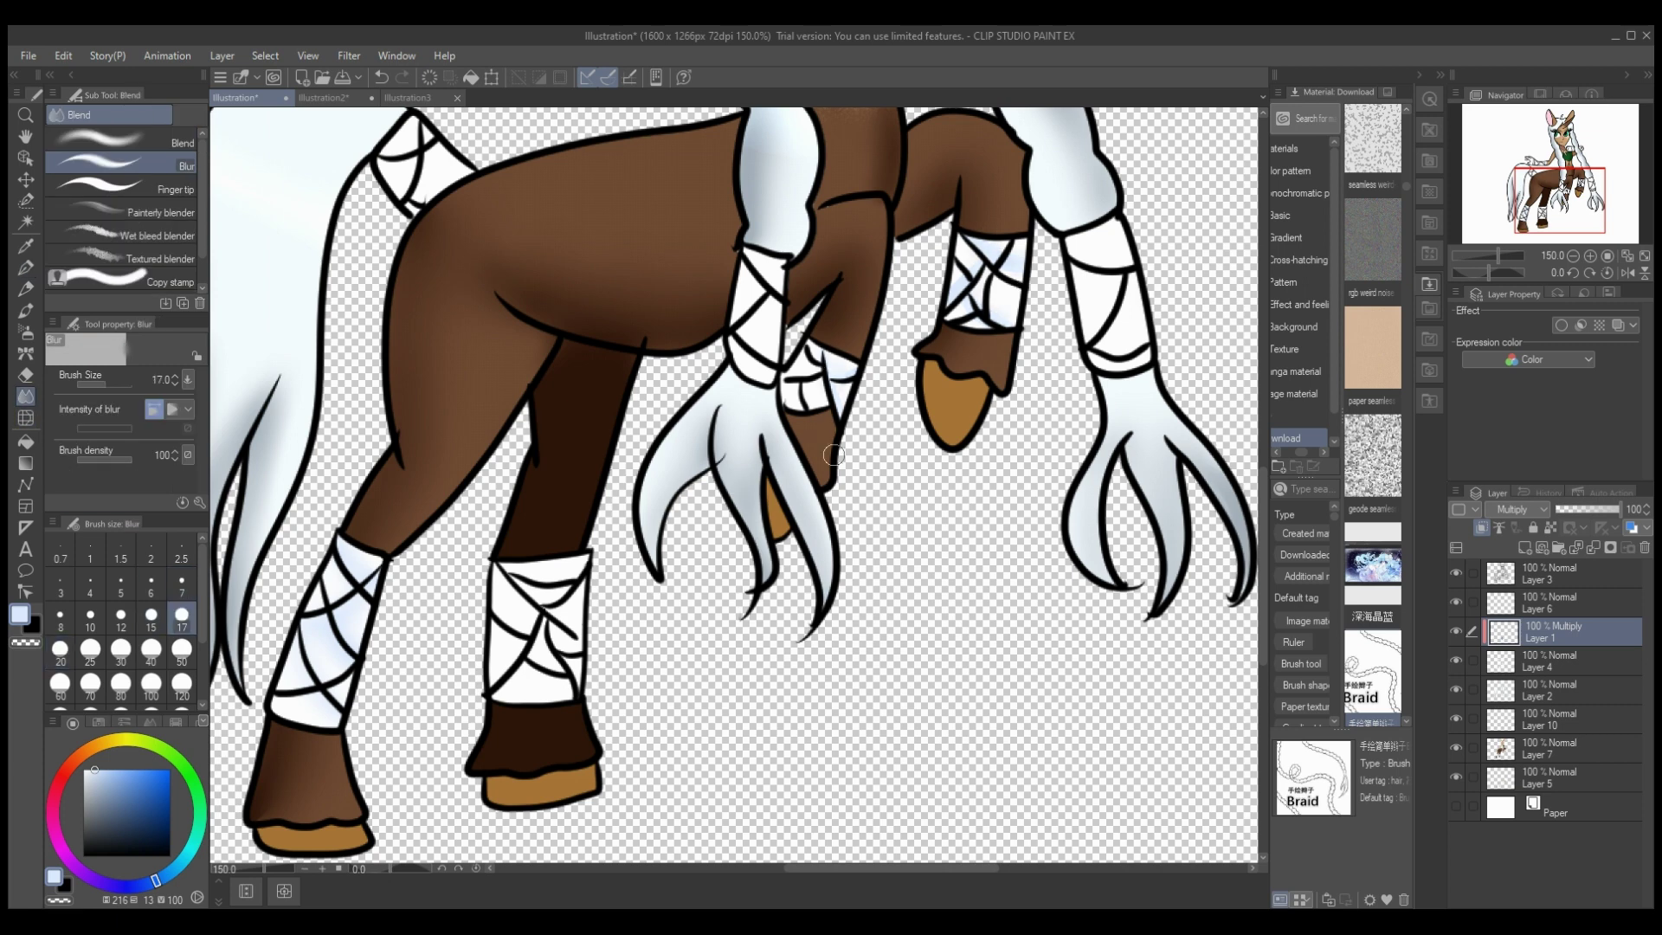
{"action": "key", "text": "p"}
{"action": "key", "text": "j"}
Step: Merge the shadow layer into Layer 4 and add a new layer above it in Color burn mode
{"action": "left_click", "coordinate": [1594, 547]}
{"action": "left_click", "coordinate": [1525, 547]}
{"action": "left_click", "coordinate": [1518, 509]}
{"action": "left_click", "coordinate": [1518, 578]}
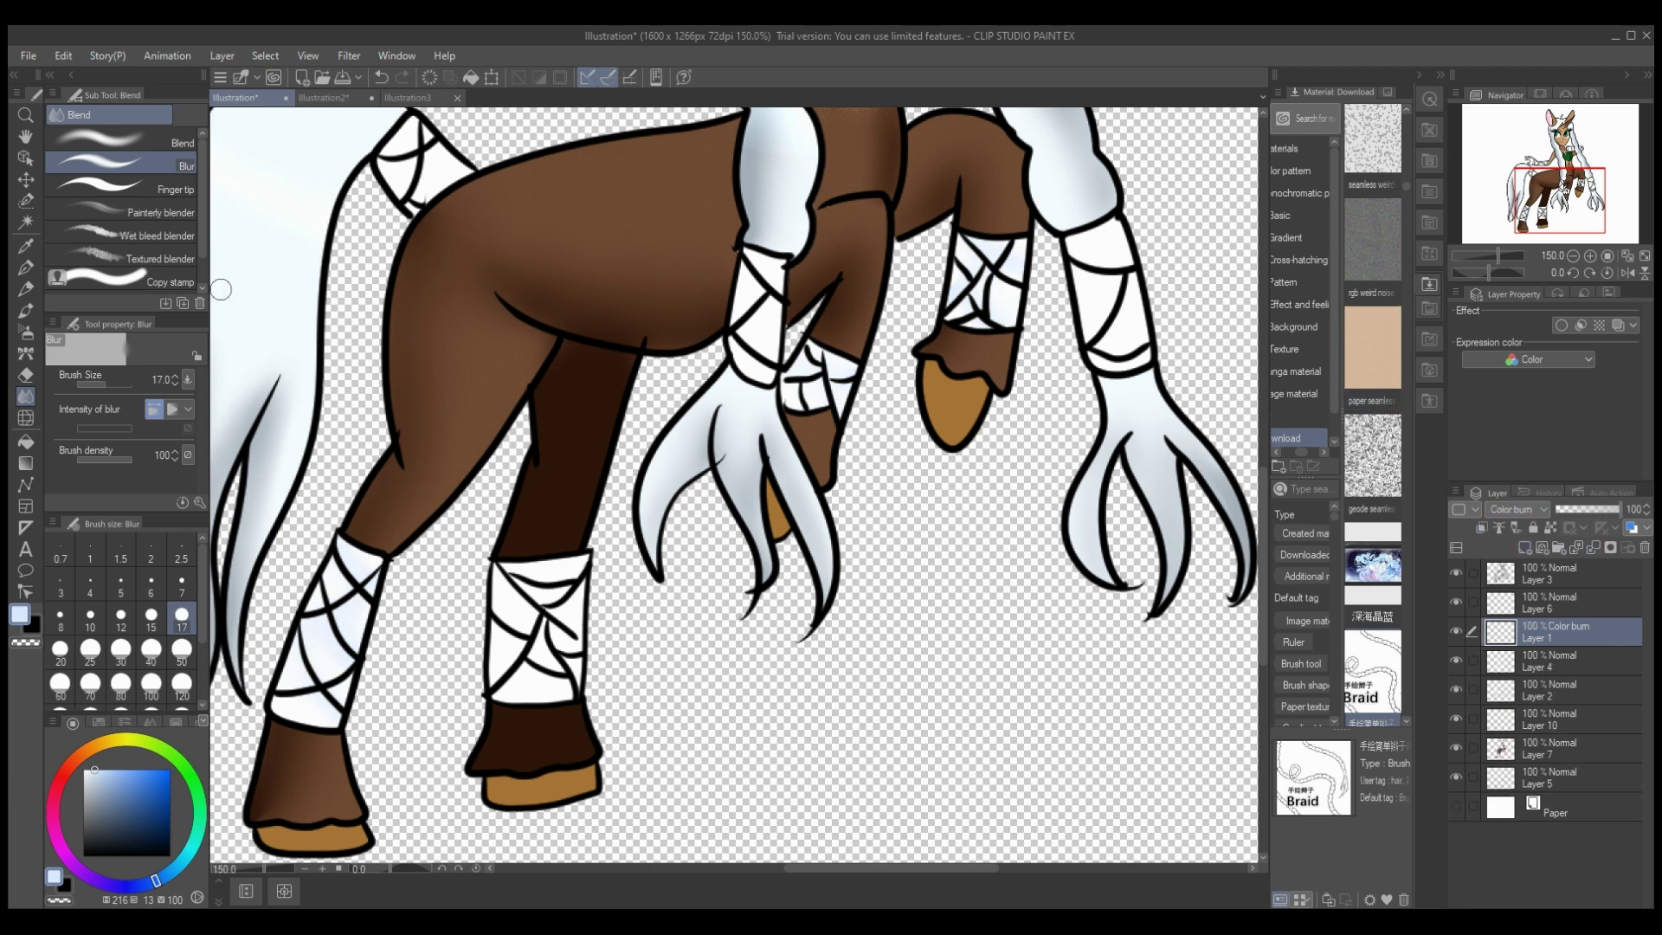
Step: Paint the far hind leg's wrap dark navy with the size 120 G-pen, then clip that layer and set it to Multiply
{"action": "left_click", "coordinate": [26, 246]}
{"action": "left_click", "coordinate": [563, 441]}
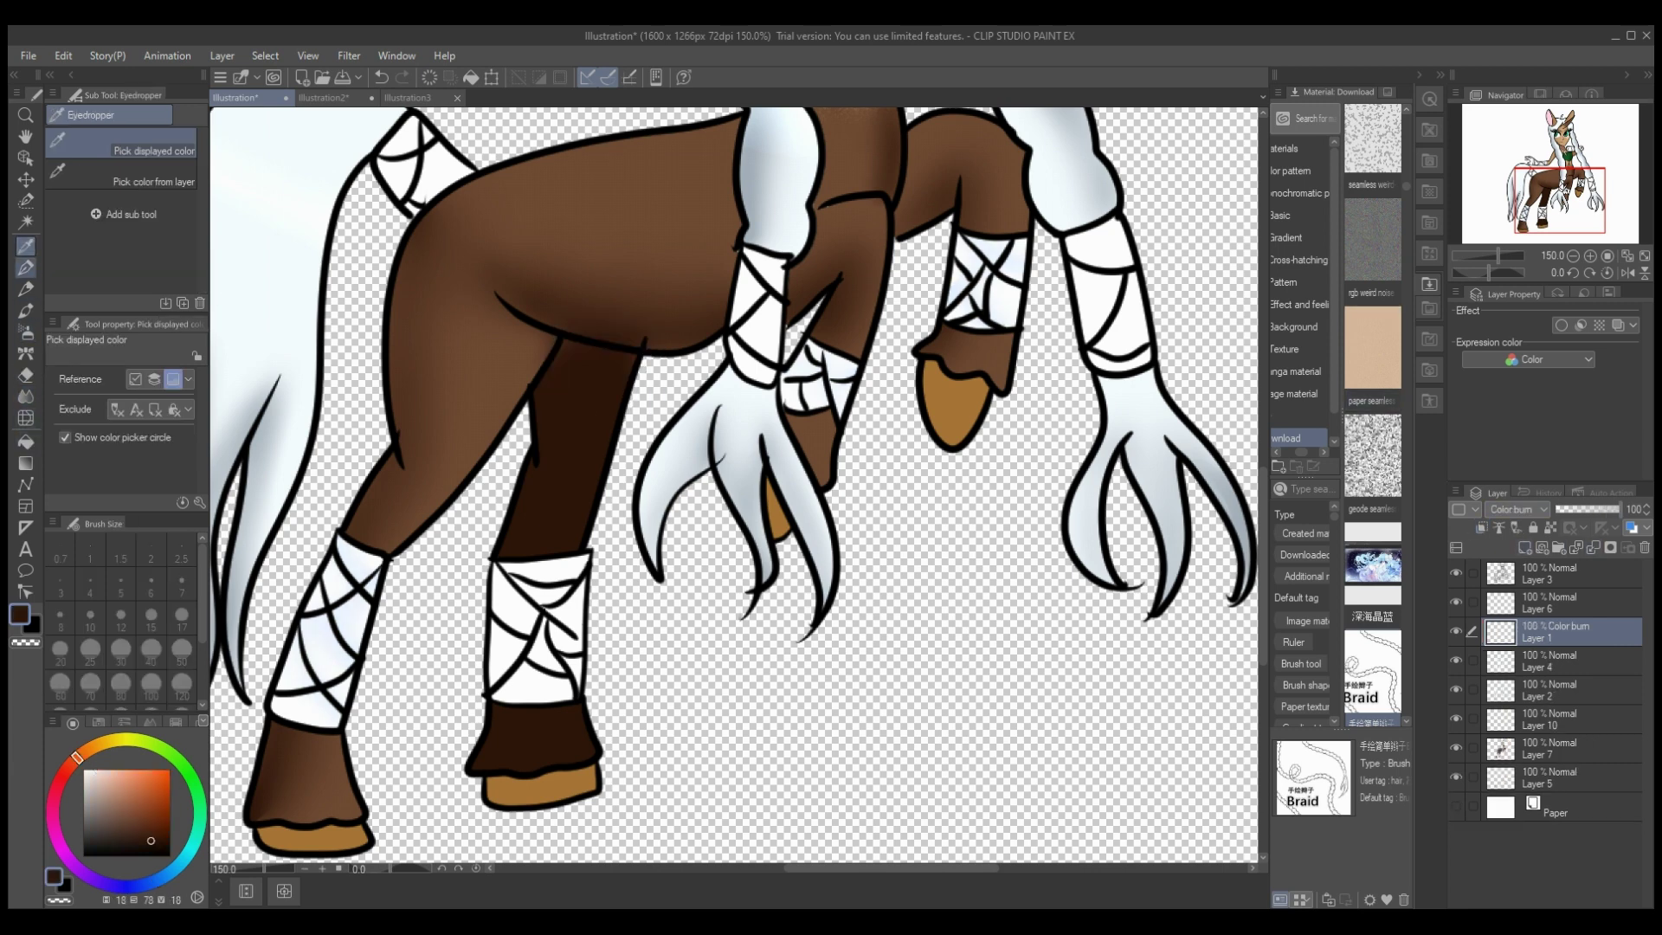
{"action": "left_click", "coordinate": [26, 267]}
{"action": "left_click", "coordinate": [163, 877]}
{"action": "left_click_drag", "start_coordinate": [561, 576], "coordinate": [500, 694]}
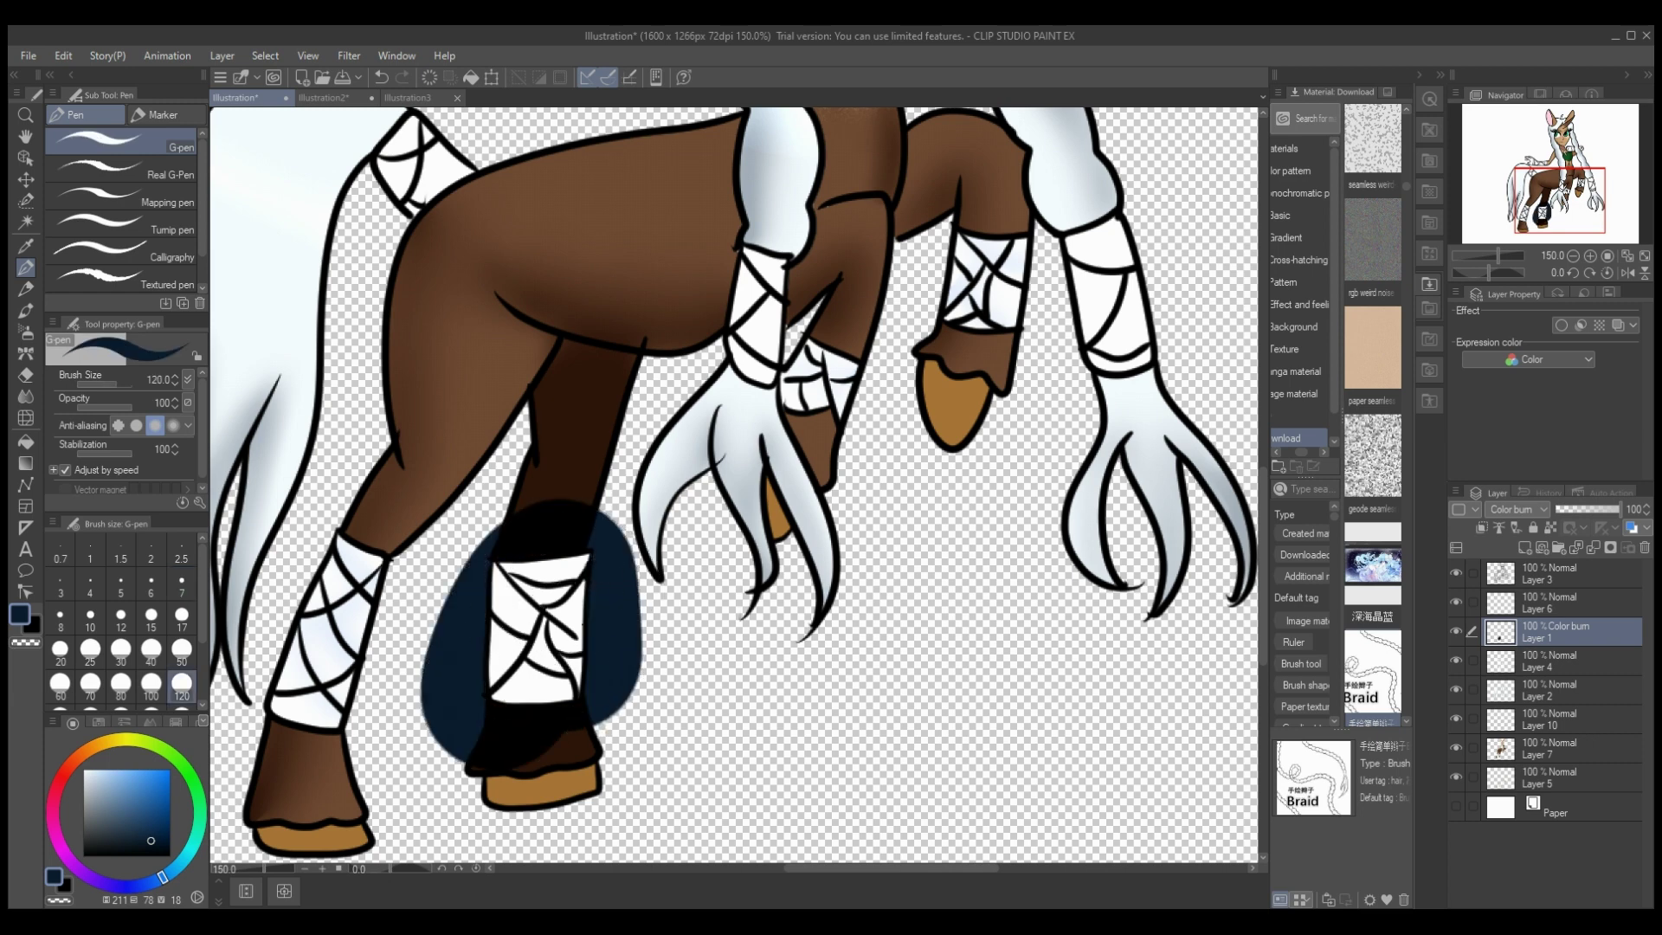
{"action": "left_click", "coordinate": [1482, 527]}
{"action": "left_click", "coordinate": [1517, 509]}
{"action": "left_click", "coordinate": [1517, 561]}
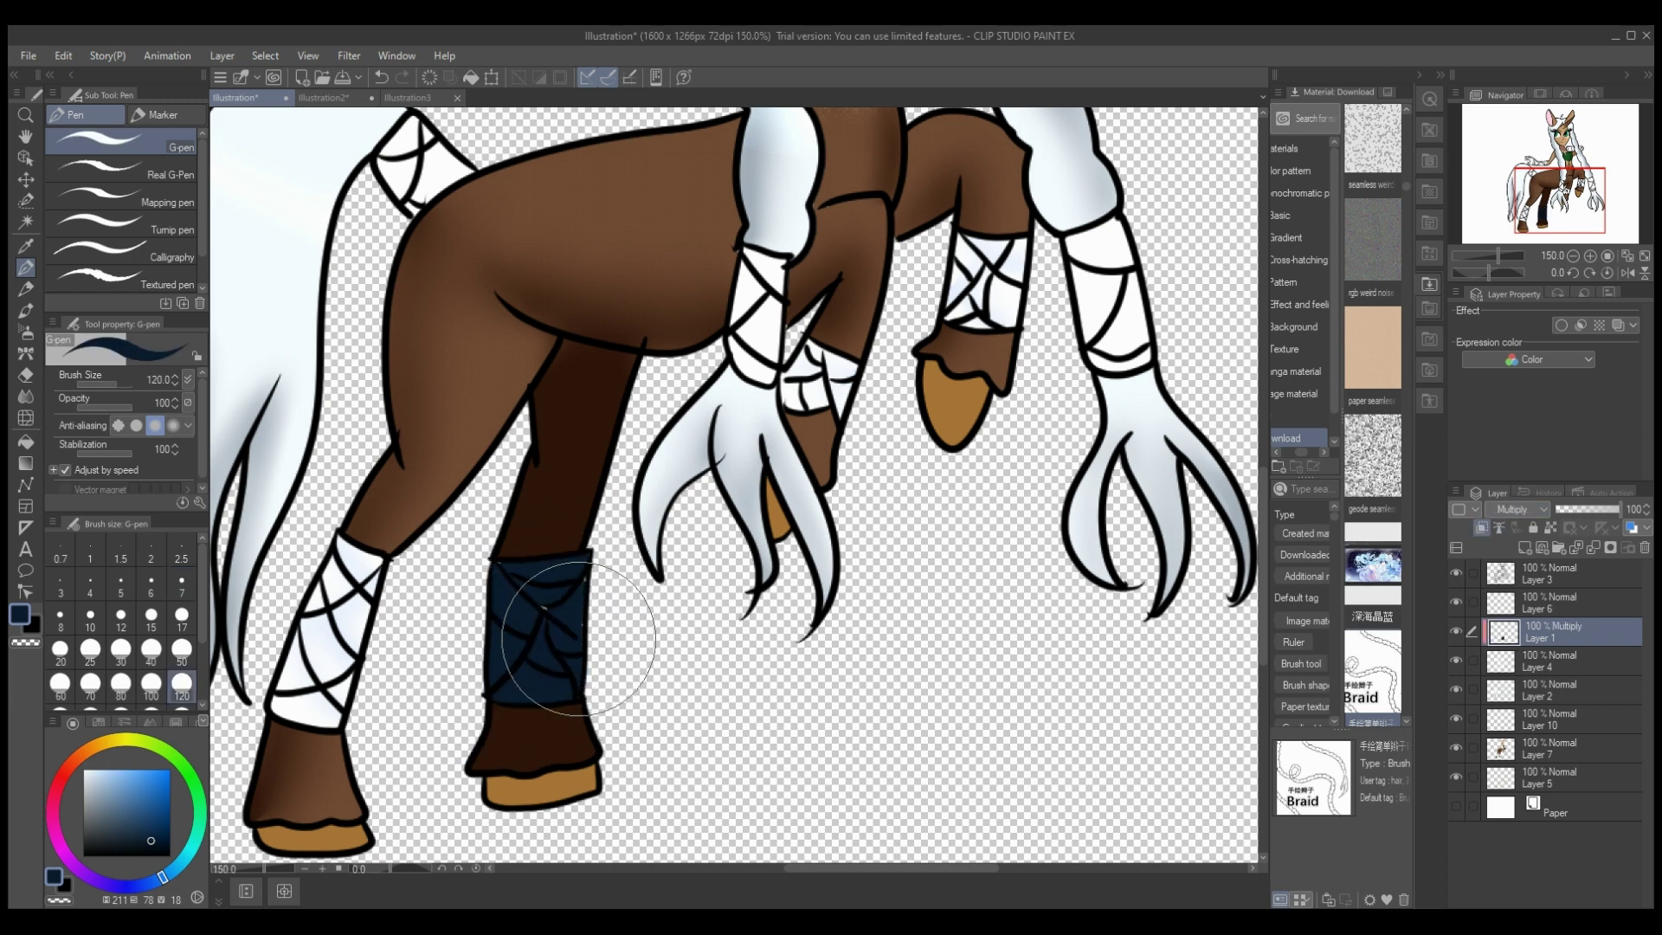
Step: Merge the navy layer into Layer 4 and fill the small gap in the far hind wrap on Layer 2 with the sampled navy
{"action": "left_click", "coordinate": [1593, 547]}
{"action": "left_click", "coordinate": [1551, 661]}
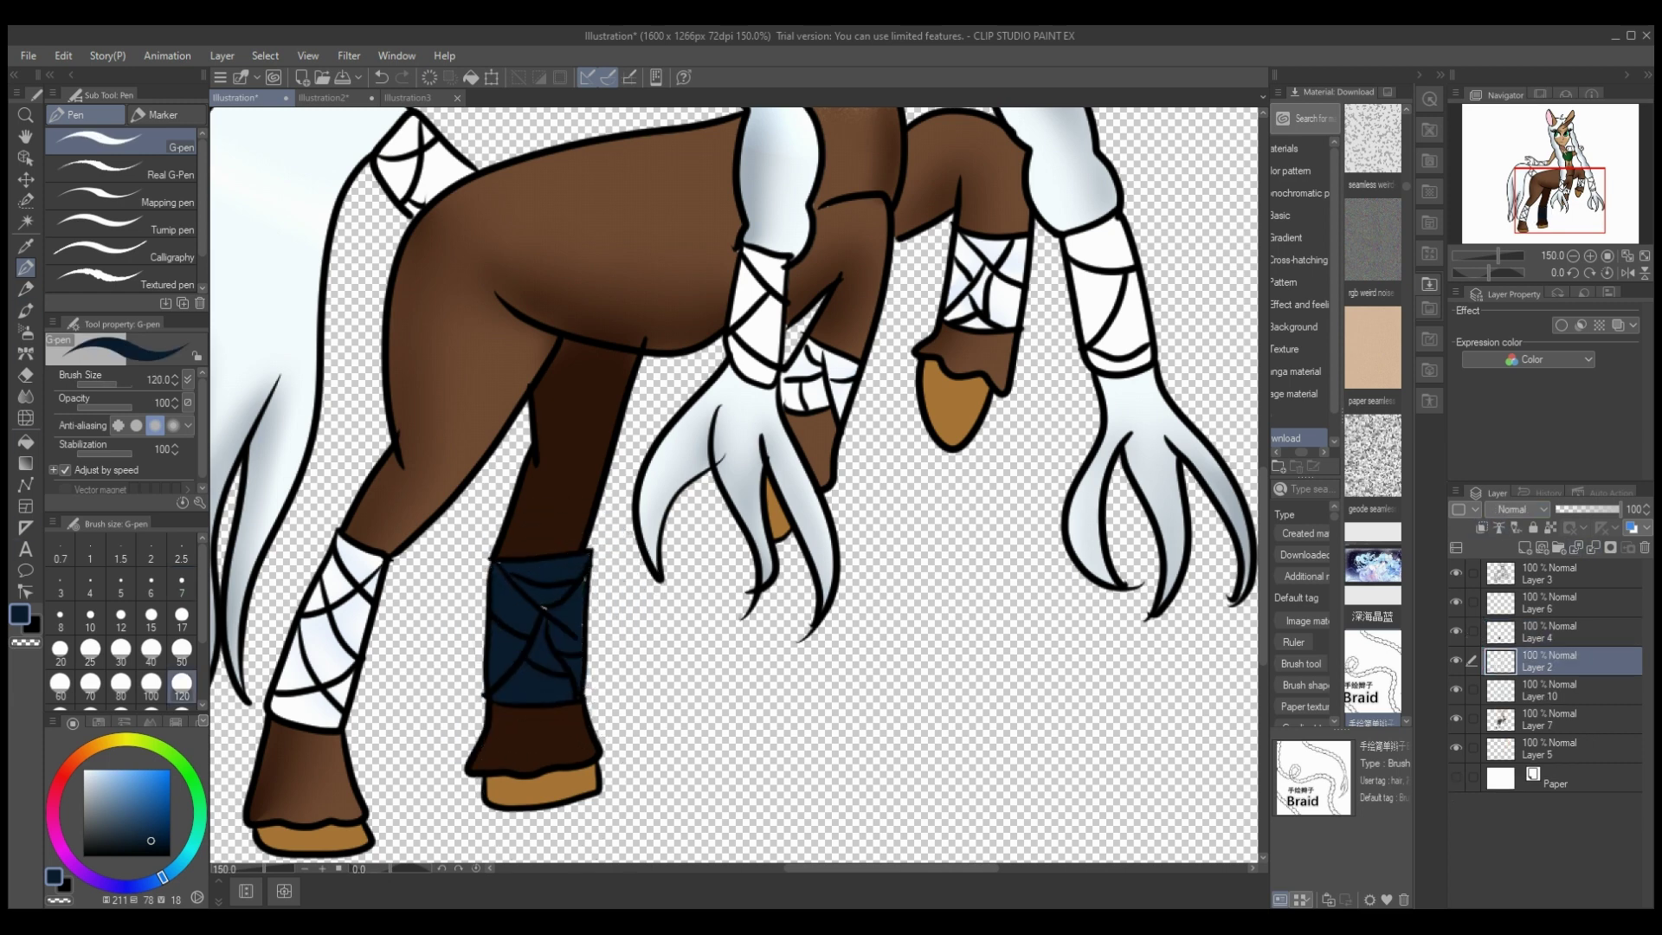
{"action": "left_click", "coordinate": [26, 246]}
{"action": "left_click", "coordinate": [548, 600]}
{"action": "key", "text": "p"}
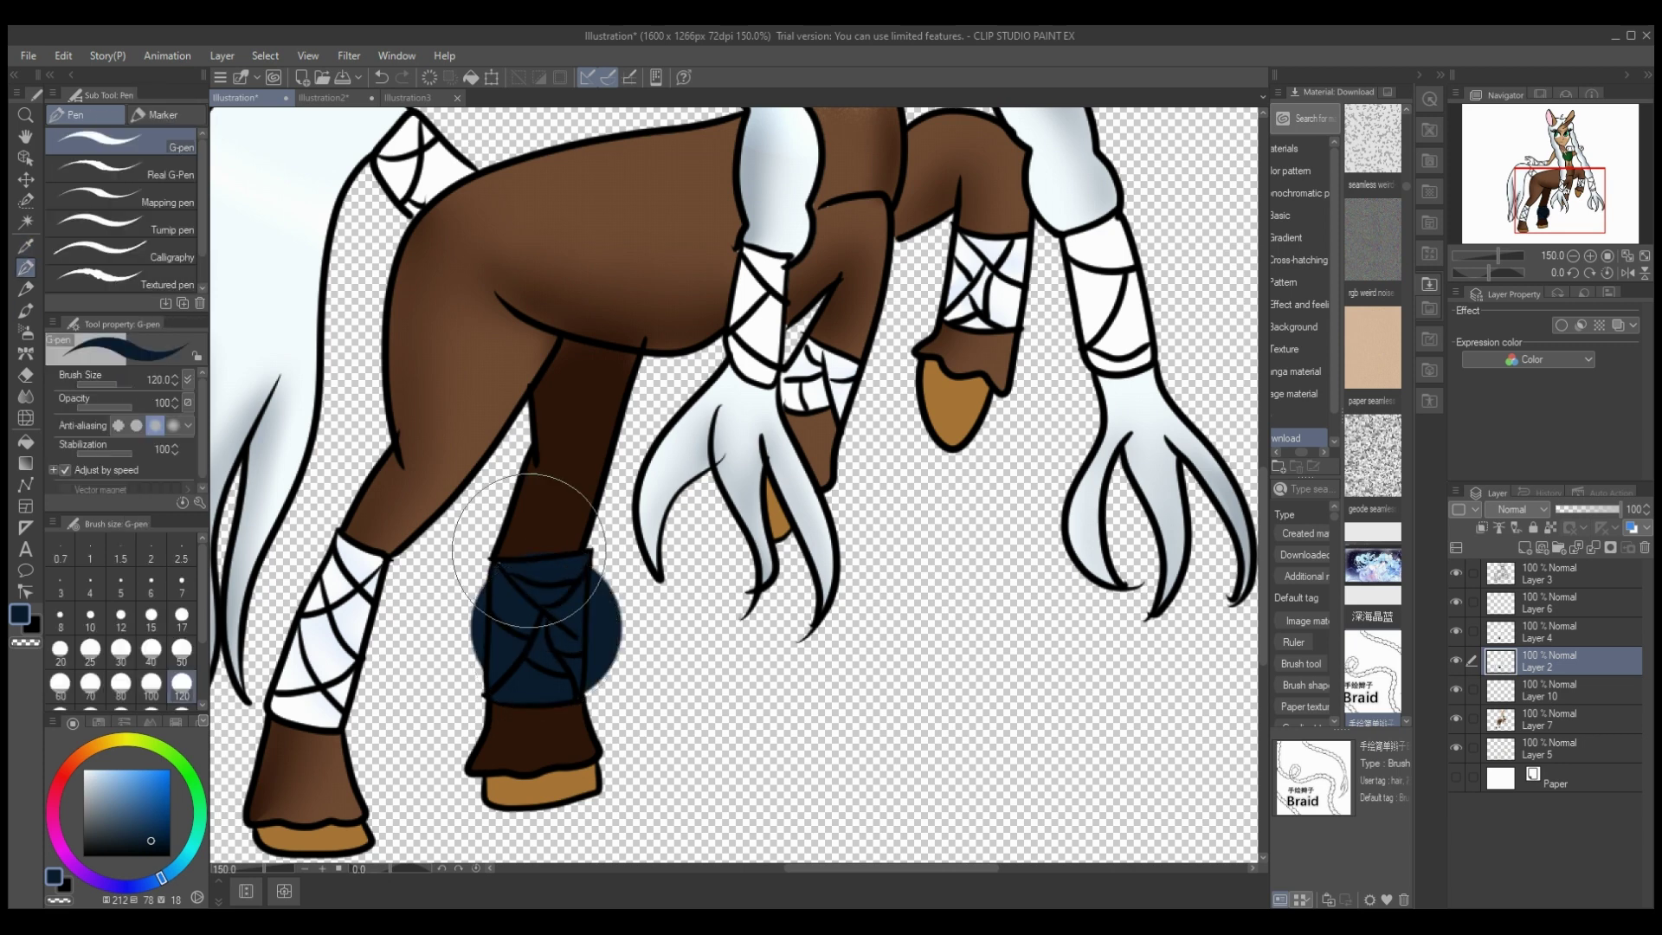
{"action": "left_click", "coordinate": [151, 649]}
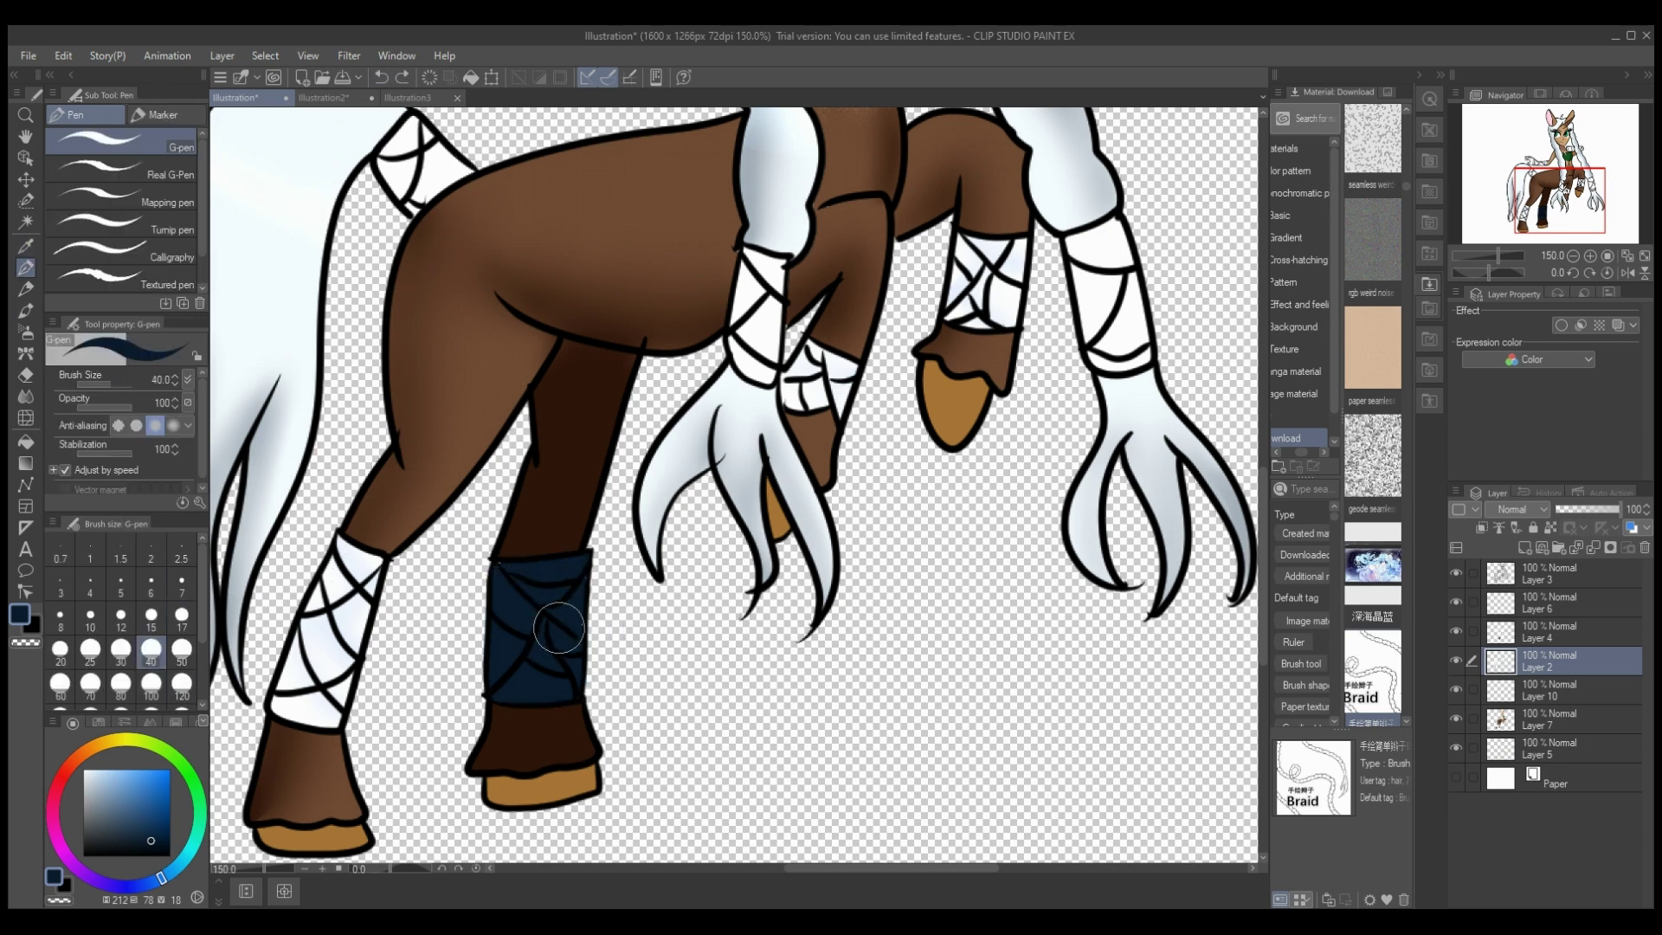
Step: Merge Layer 4 into Layer 2
{"action": "left_click", "coordinate": [1551, 632]}
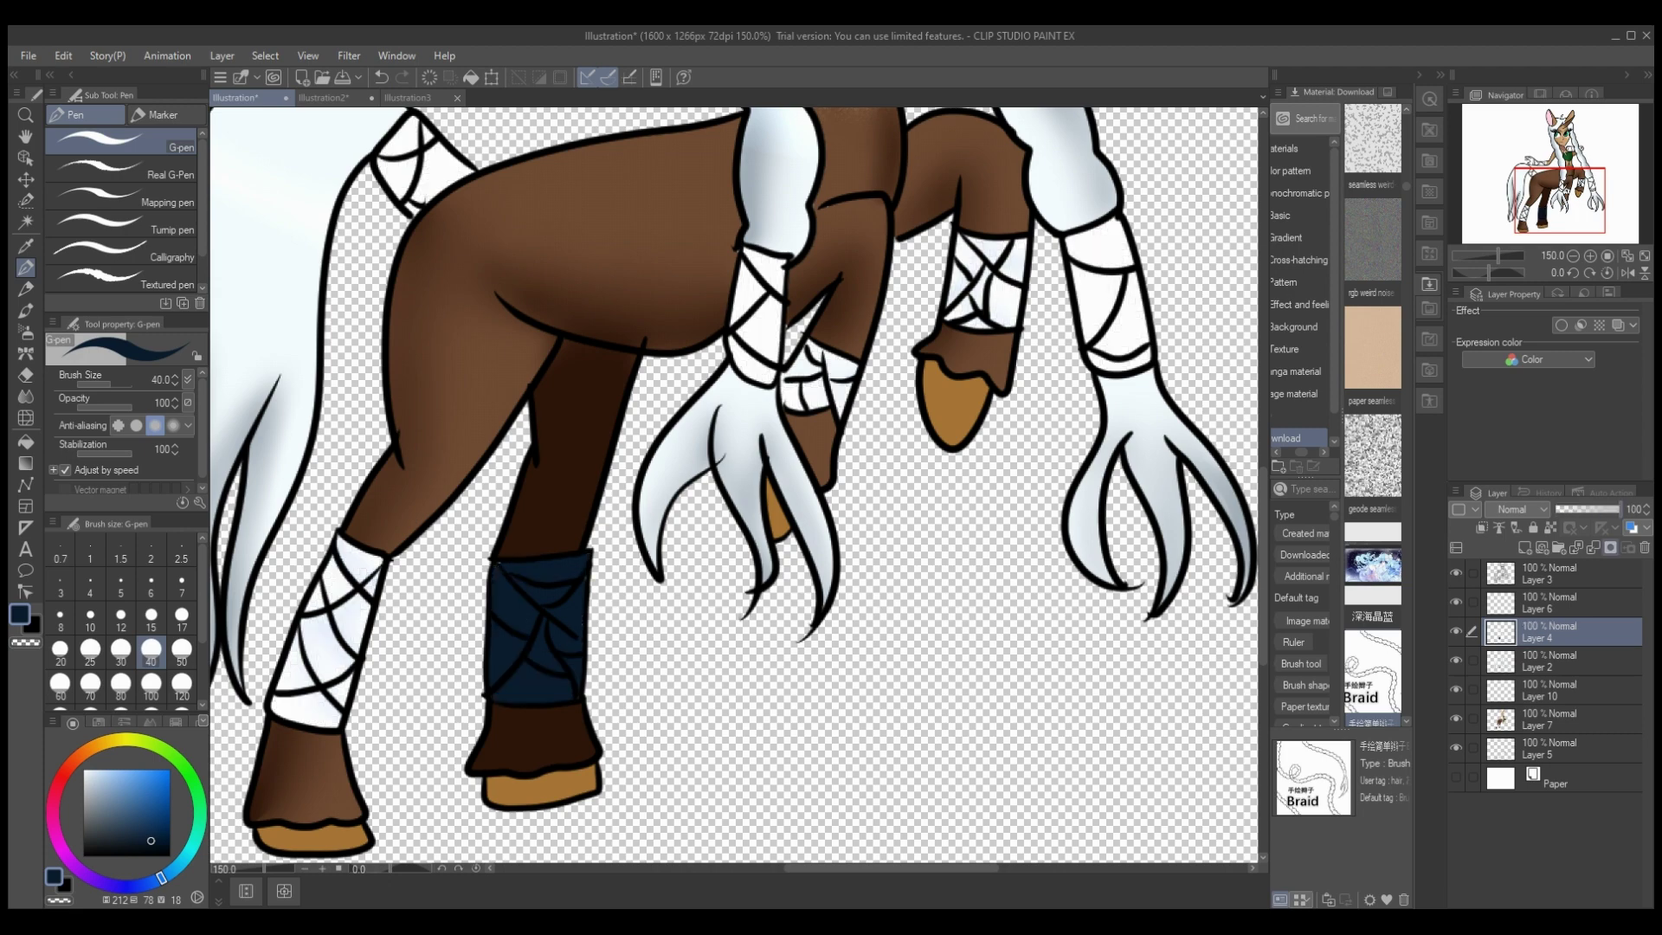
{"action": "left_click", "coordinate": [1593, 547]}
{"action": "left_click", "coordinate": [304, 868]}
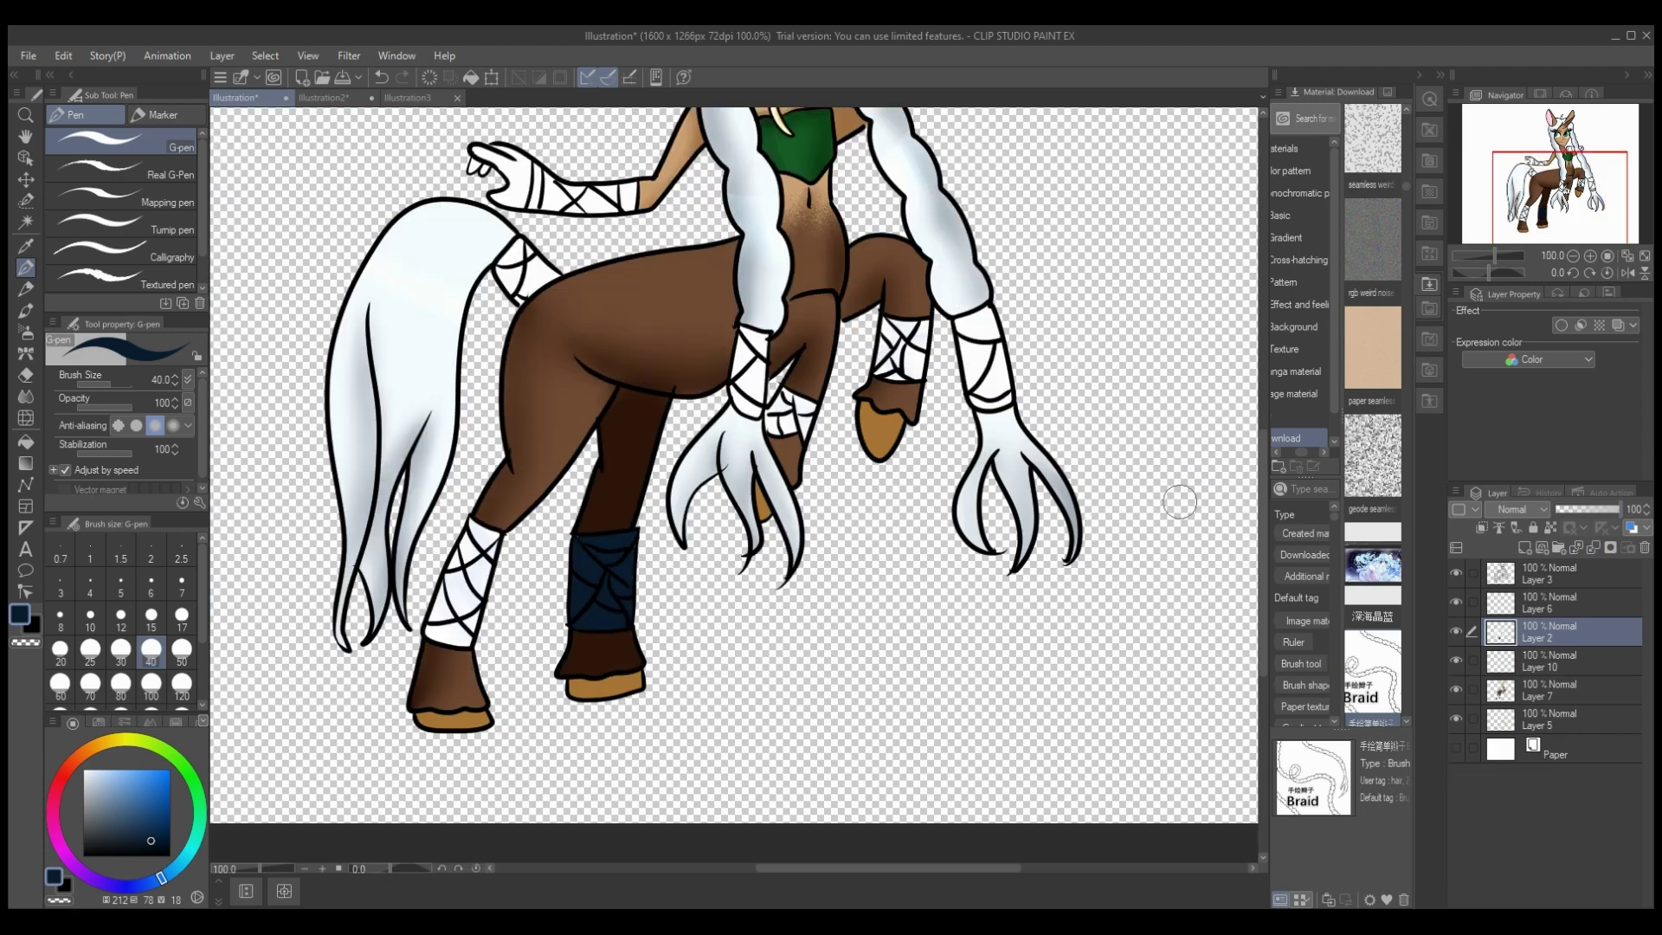
Step: Add a Multiply layer clipped to Layer 2 and choose a light blue drawing color
{"action": "left_click_drag", "start_coordinate": [1263, 476], "coordinate": [1263, 396]}
{"action": "scroll", "coordinate": [734, 484], "scroll_direction": "down", "scroll_amount": 2}
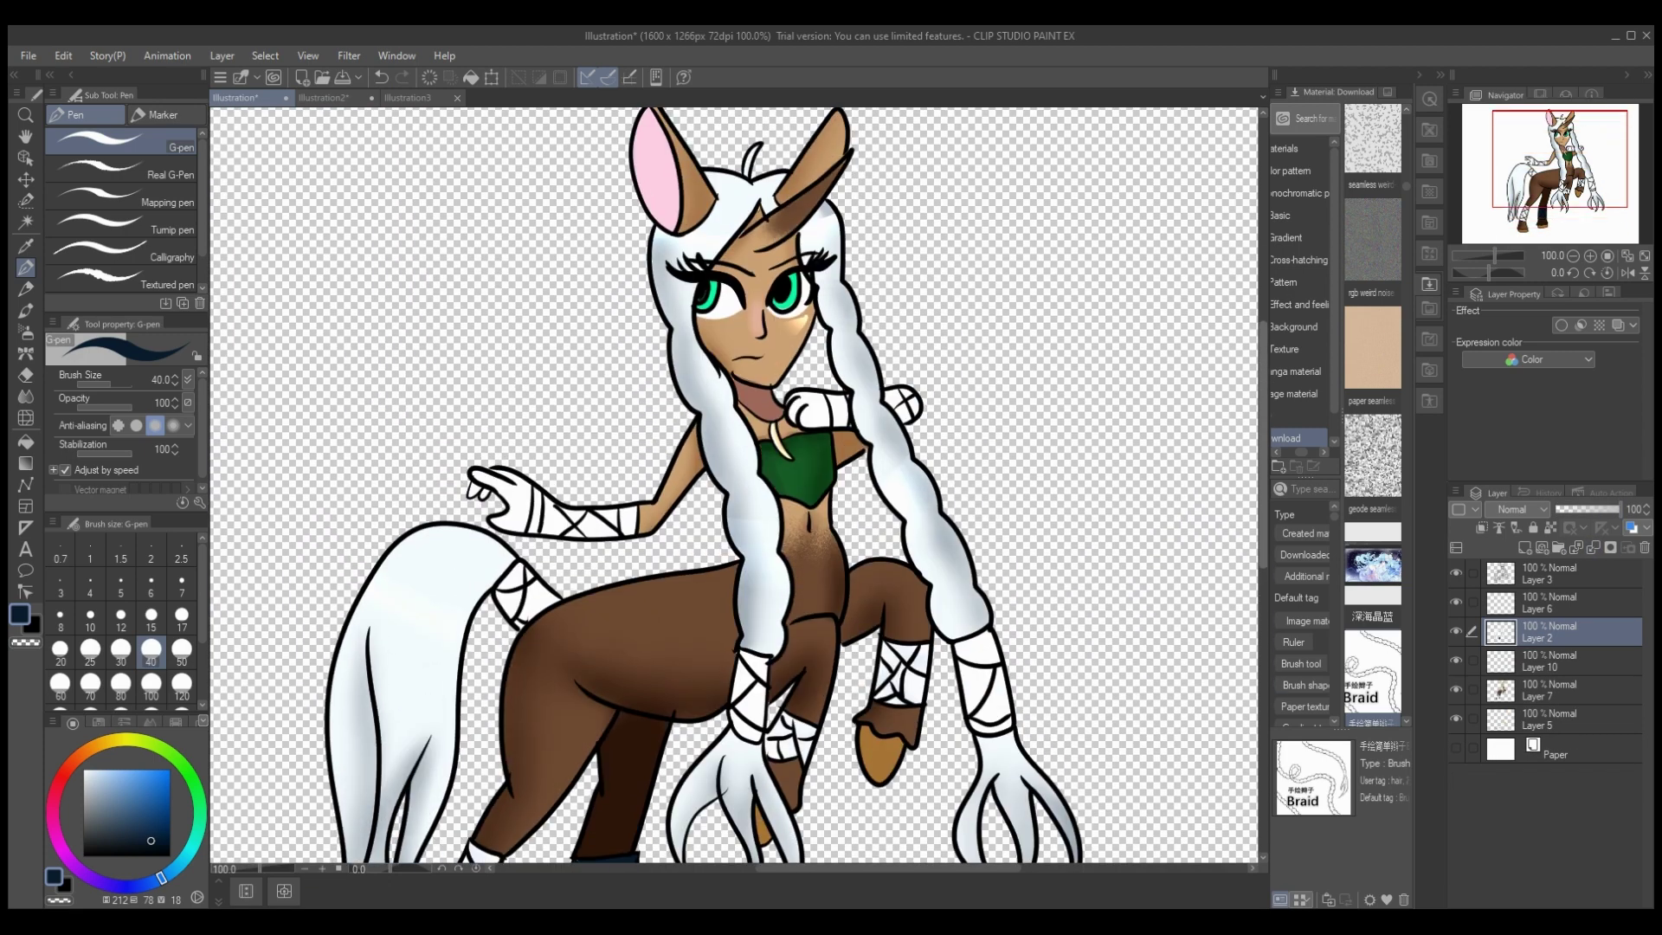
{"action": "scroll", "coordinate": [734, 484], "scroll_direction": "up", "scroll_amount": 3}
{"action": "scroll", "coordinate": [734, 484], "scroll_direction": "down", "scroll_amount": 2}
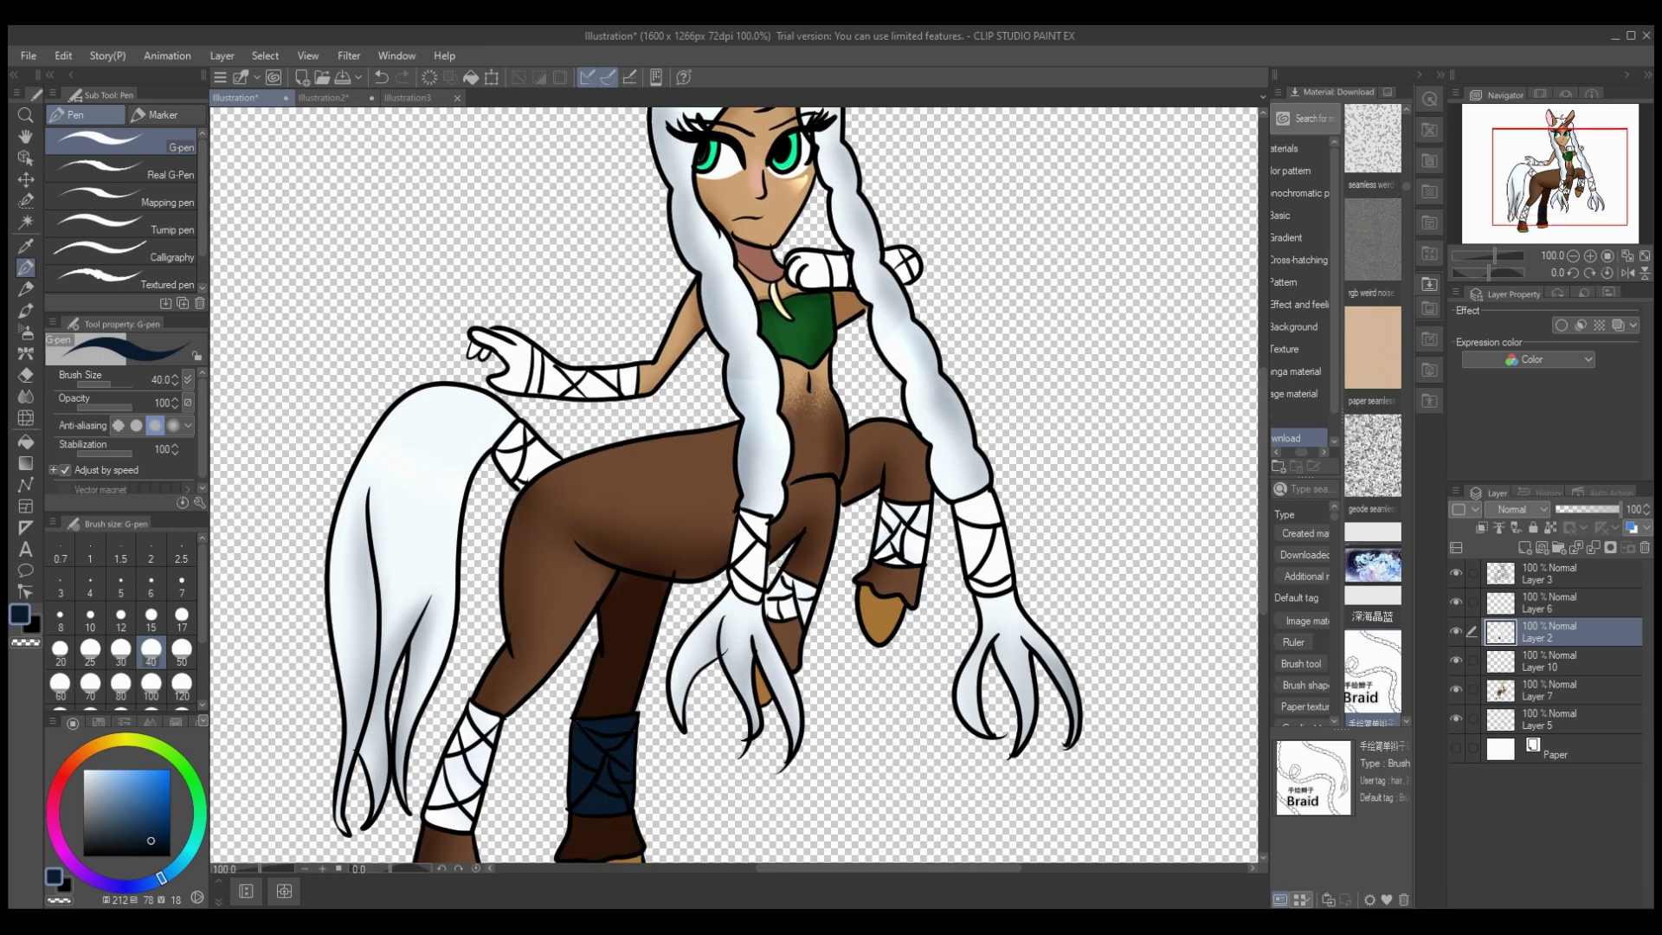
{"action": "left_click", "coordinate": [1559, 603]}
{"action": "left_click_drag", "start_coordinate": [1559, 510], "coordinate": [1620, 510]}
{"action": "left_click", "coordinate": [1558, 632]}
{"action": "left_click", "coordinate": [1525, 547]}
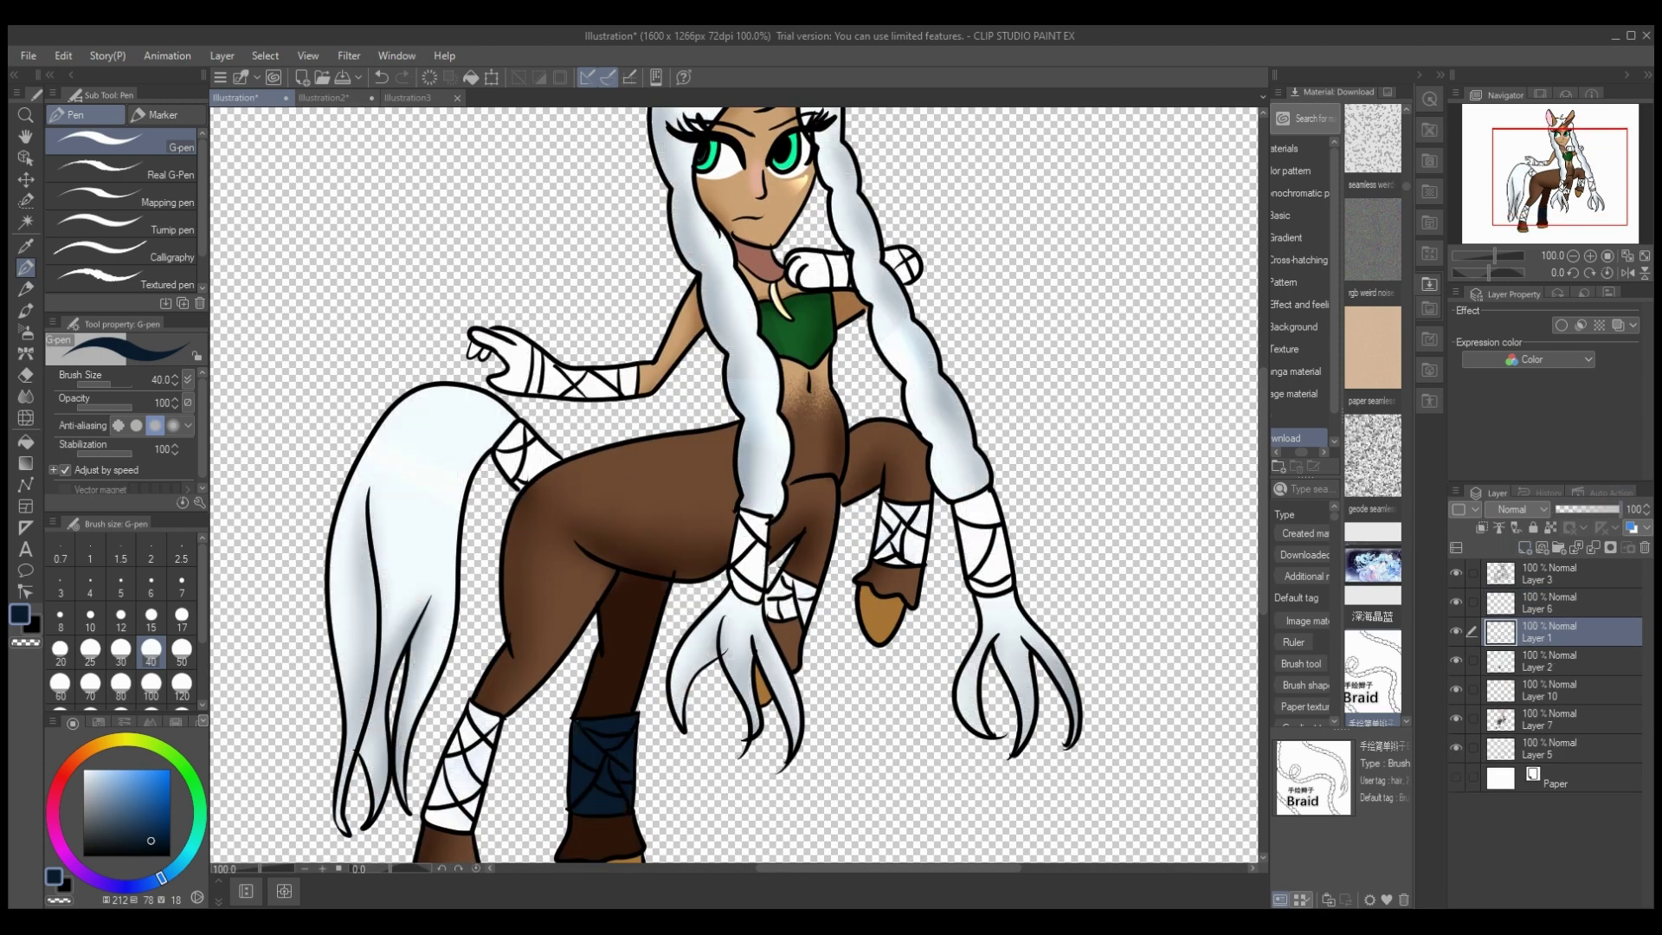
{"action": "left_click", "coordinate": [1482, 527]}
{"action": "left_click_drag", "start_coordinate": [108, 790], "coordinate": [103, 769]}
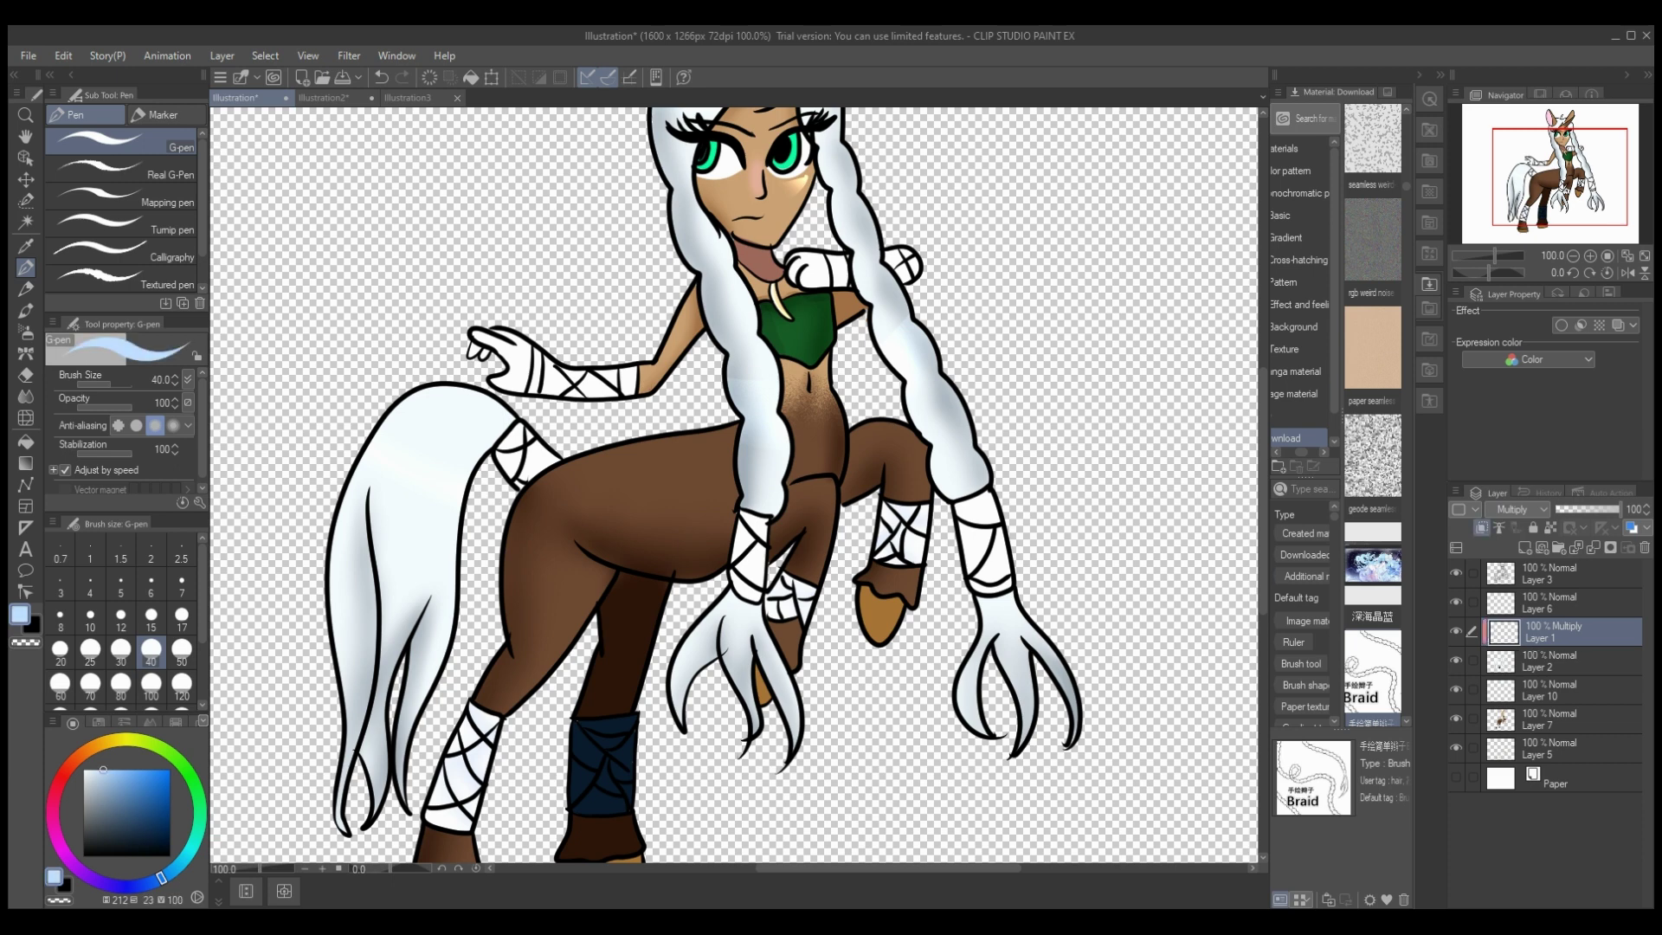
Step: Paint light blue shadows on the arm, hand and tail wraps with the size 7 G-pen, blur them, and lower the layer opacity to 58%
{"action": "left_click", "coordinate": [182, 584]}
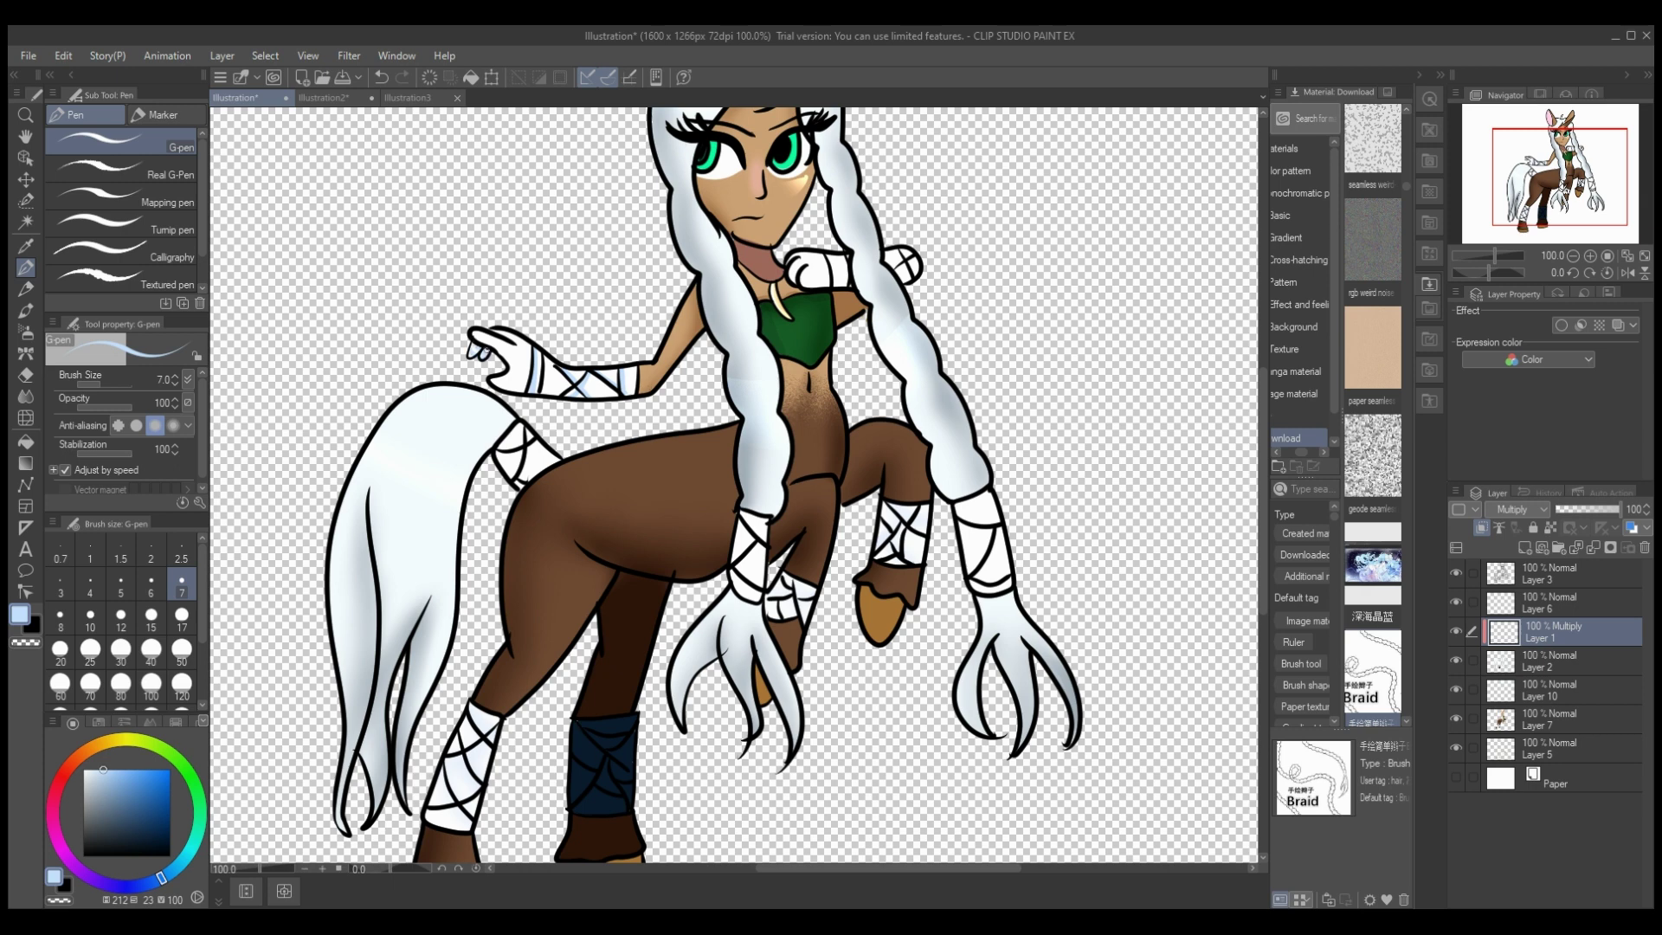
{"action": "left_click_drag", "start_coordinate": [474, 335], "coordinate": [516, 360]}
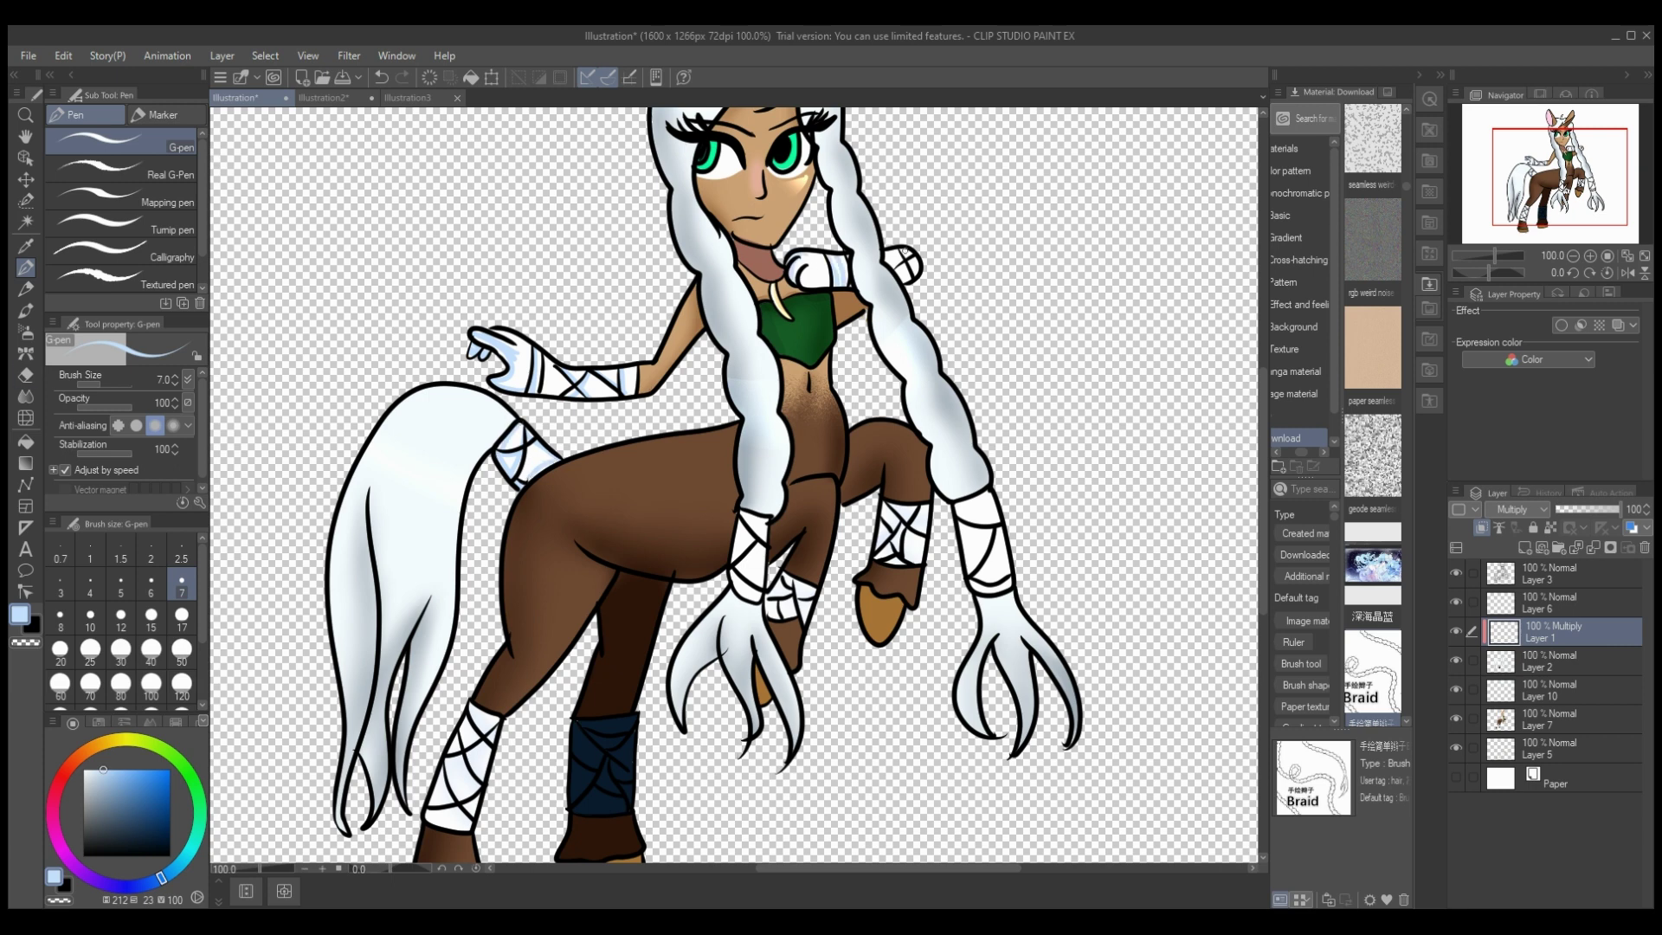
{"action": "left_click", "coordinate": [26, 396]}
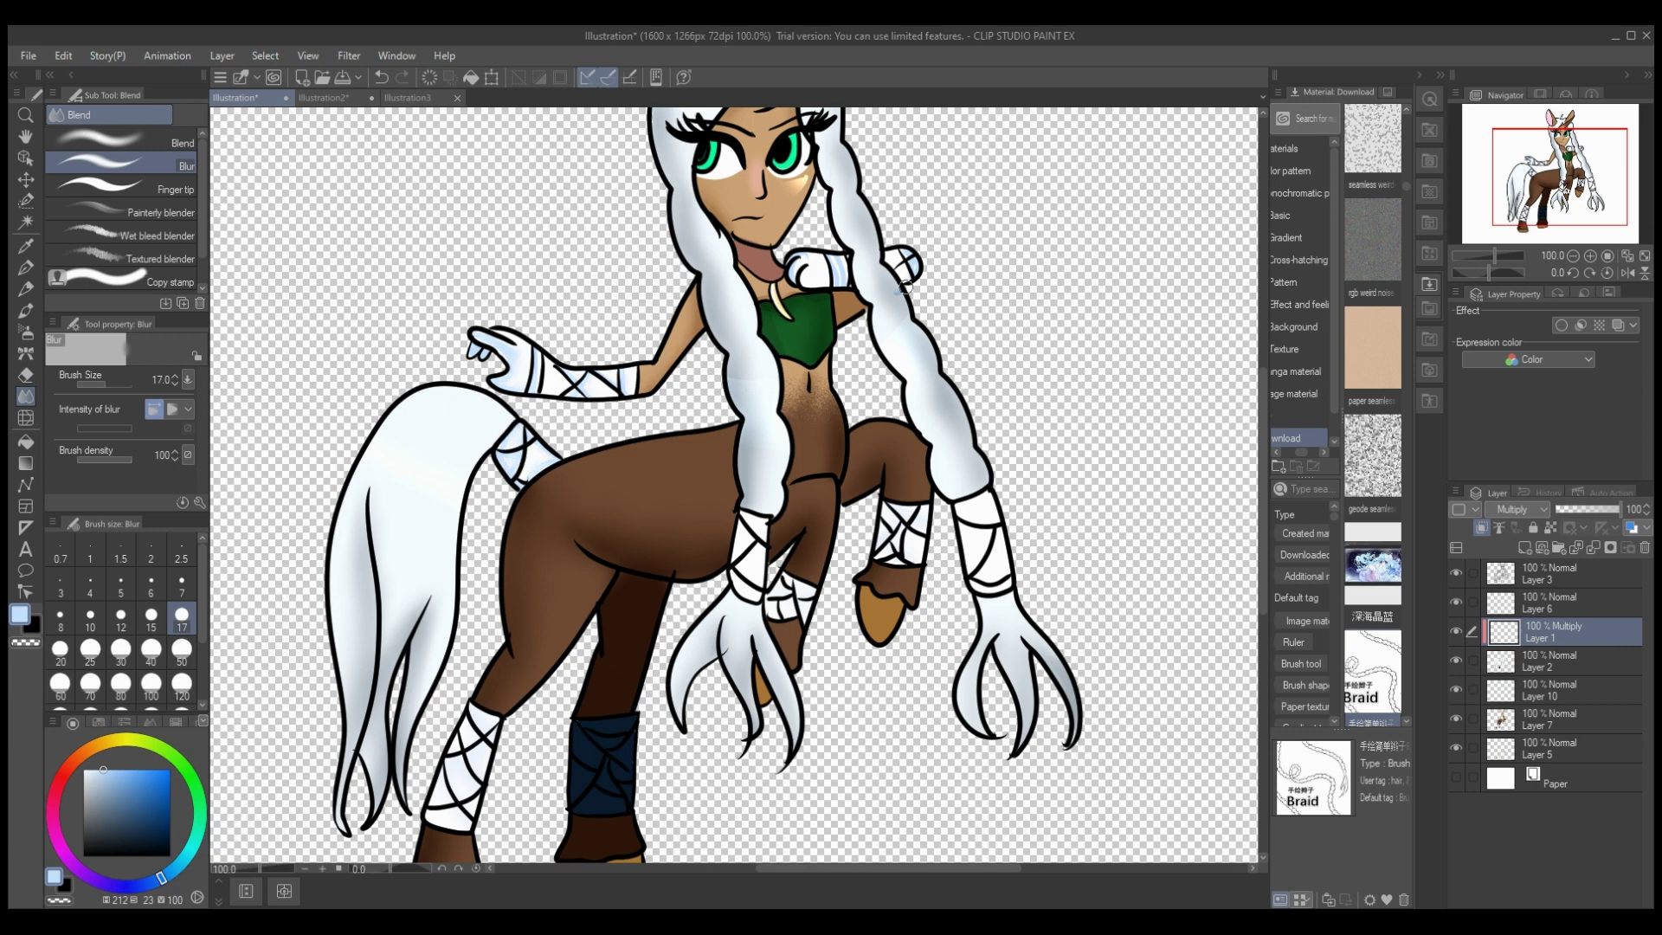
{"action": "left_click", "coordinate": [1593, 510]}
Step: Shade the braid wraps light blue with the size 17 G-pen, soften with Blur, and merge the shading into Layer 2
{"action": "key", "text": "p"}
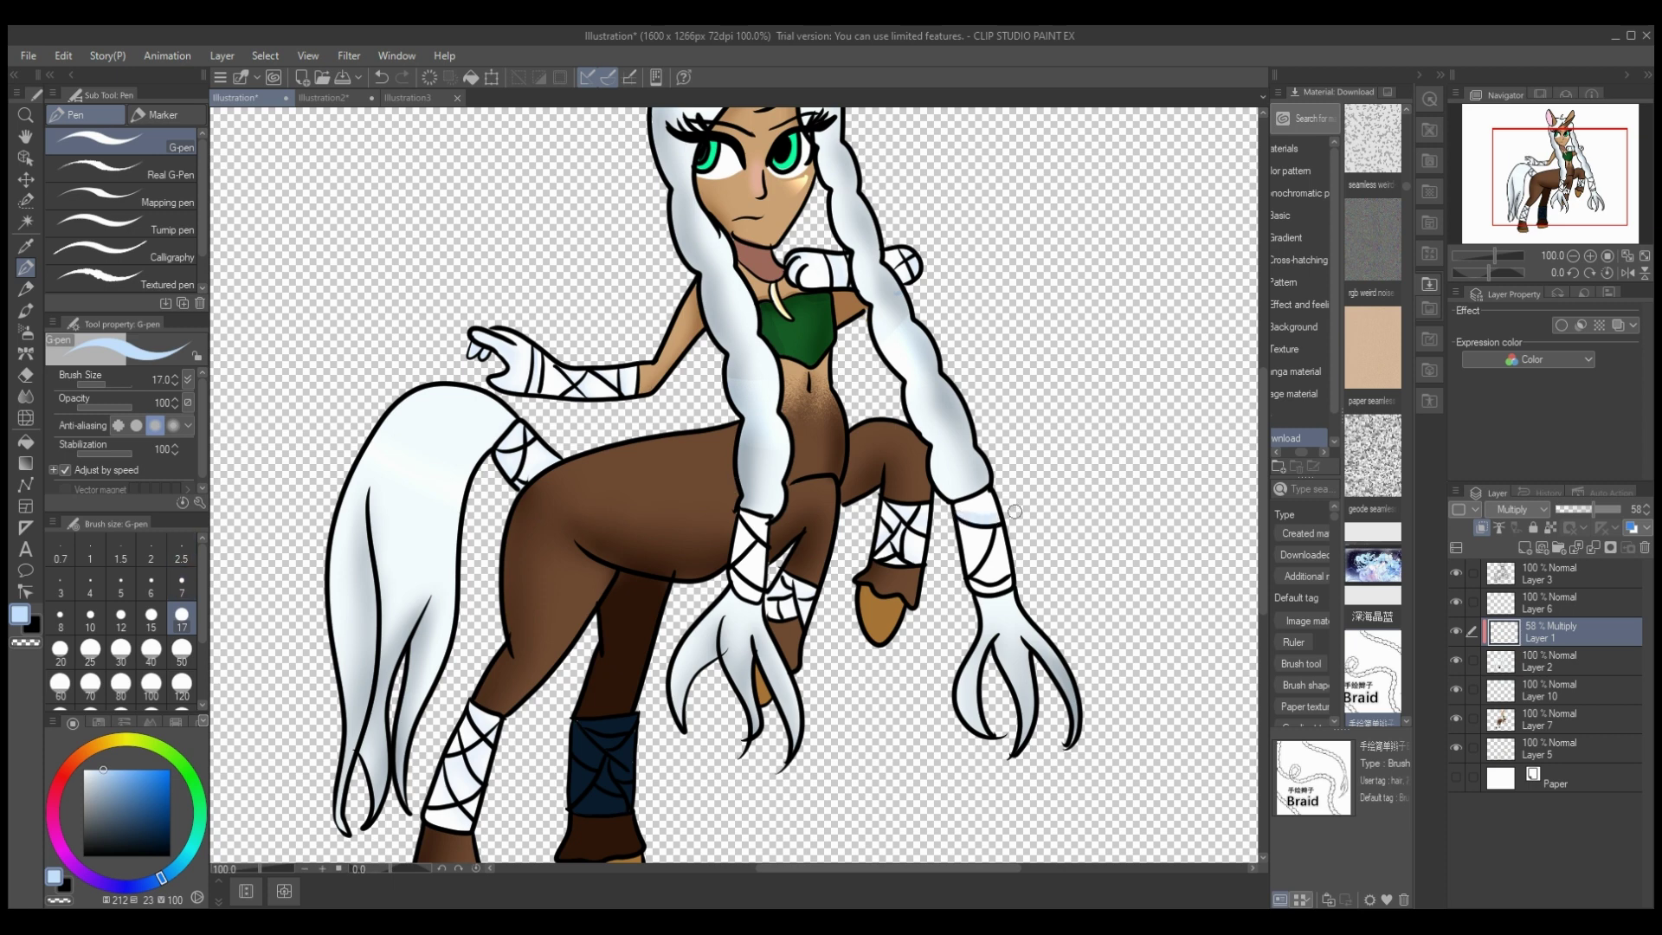
{"action": "key", "text": "j"}
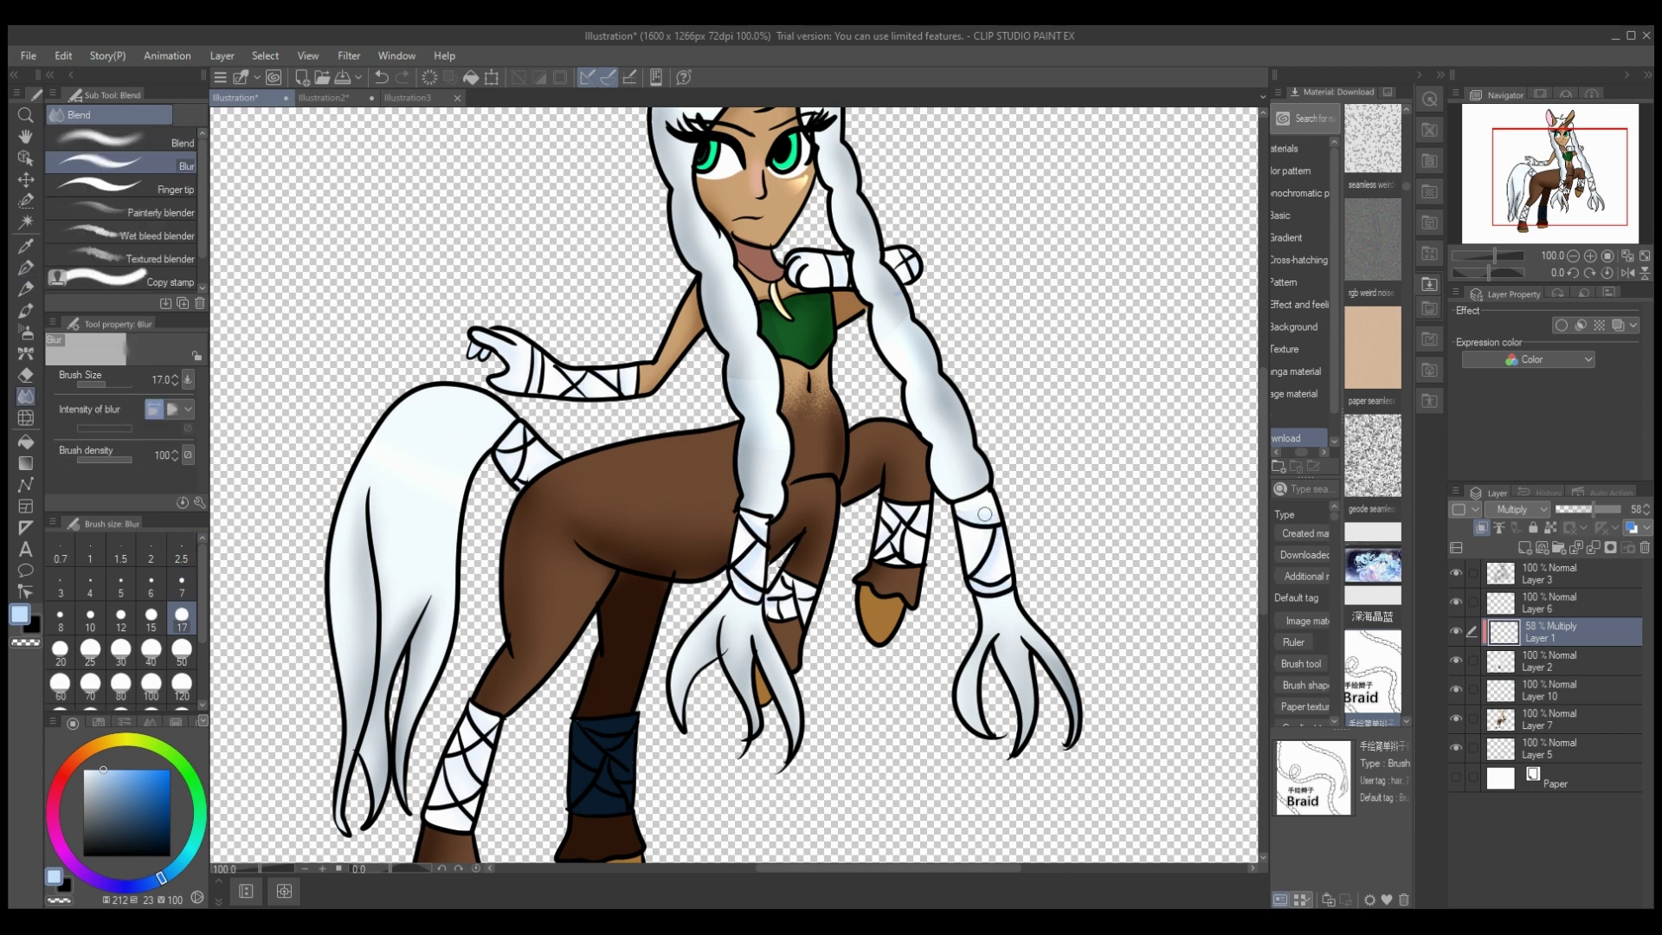
{"action": "key", "text": "ctrl+e"}
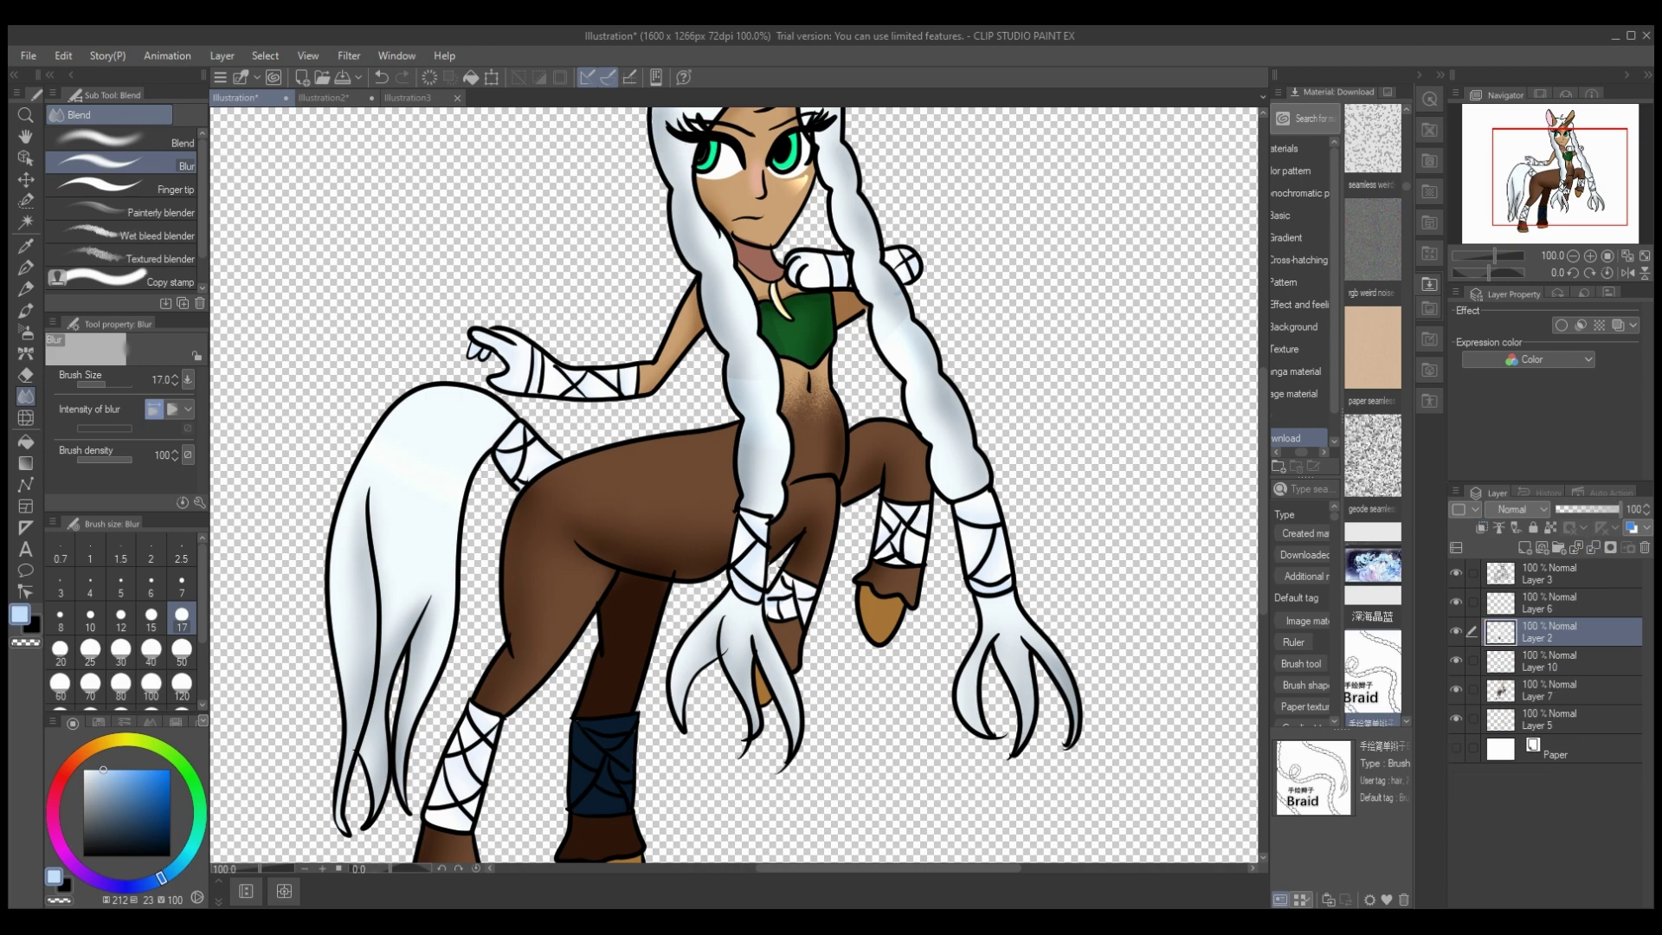
Step: Add two layers clipped to the hoof color on Layer 5, one set to Multiply and one above it set to Add (Glow)
{"action": "left_click_drag", "start_coordinate": [1263, 428], "coordinate": [1263, 480]}
{"action": "left_click", "coordinate": [1559, 720]}
{"action": "key", "text": "ctrl+shift+n"}
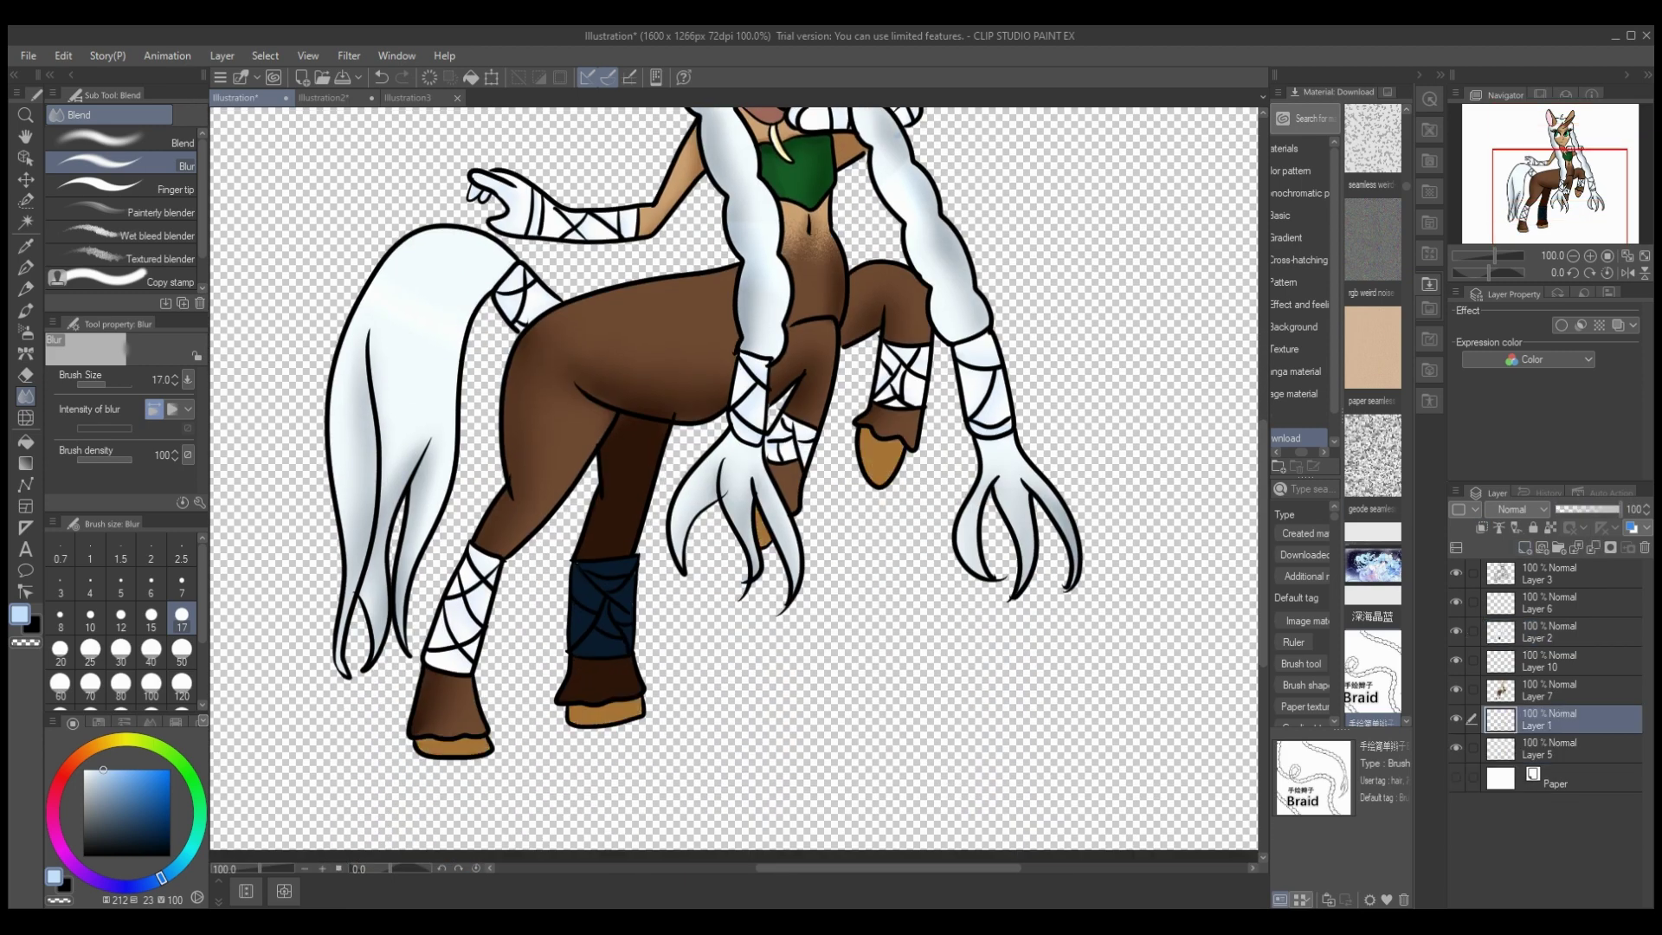
{"action": "left_click", "coordinate": [1516, 531]}
{"action": "left_click", "coordinate": [1482, 527]}
{"action": "left_click", "coordinate": [1525, 547]}
{"action": "left_click", "coordinate": [1516, 658]}
{"action": "left_click", "coordinate": [1482, 528]}
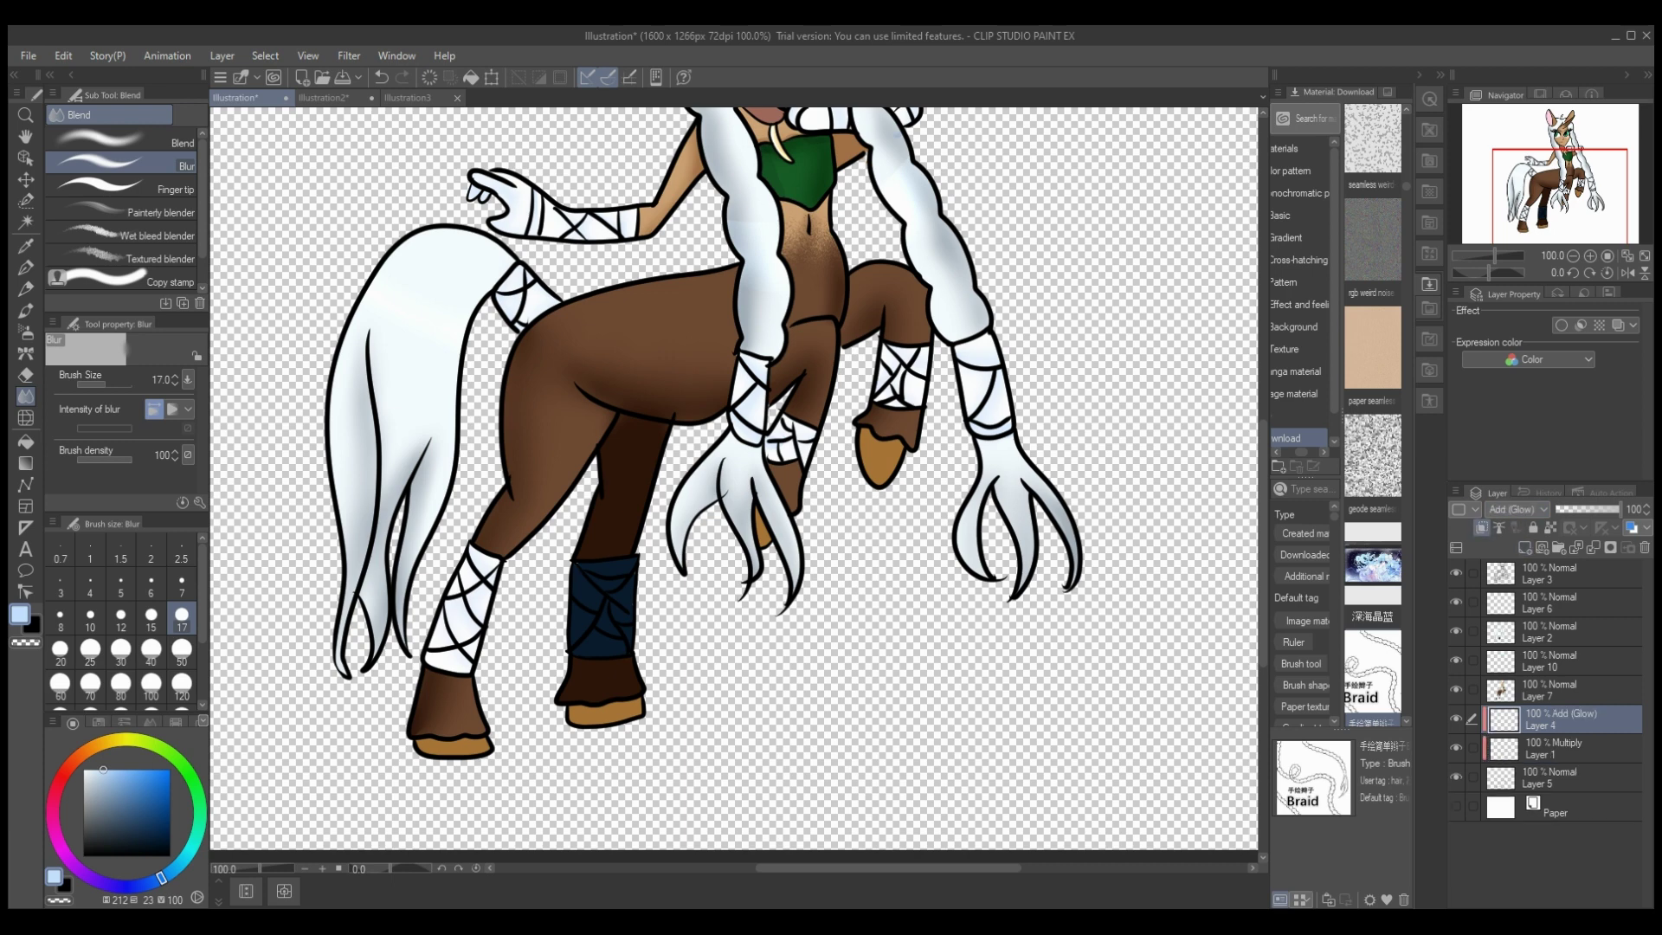
Step: Paint darker brown shadow bands on the hooves on the Multiply layer with the size 17 G-pen, using a shade based on the hoof color
{"action": "left_click", "coordinate": [1558, 748]}
{"action": "left_click", "coordinate": [26, 246]}
{"action": "left_click", "coordinate": [440, 746]}
{"action": "key", "text": "p"}
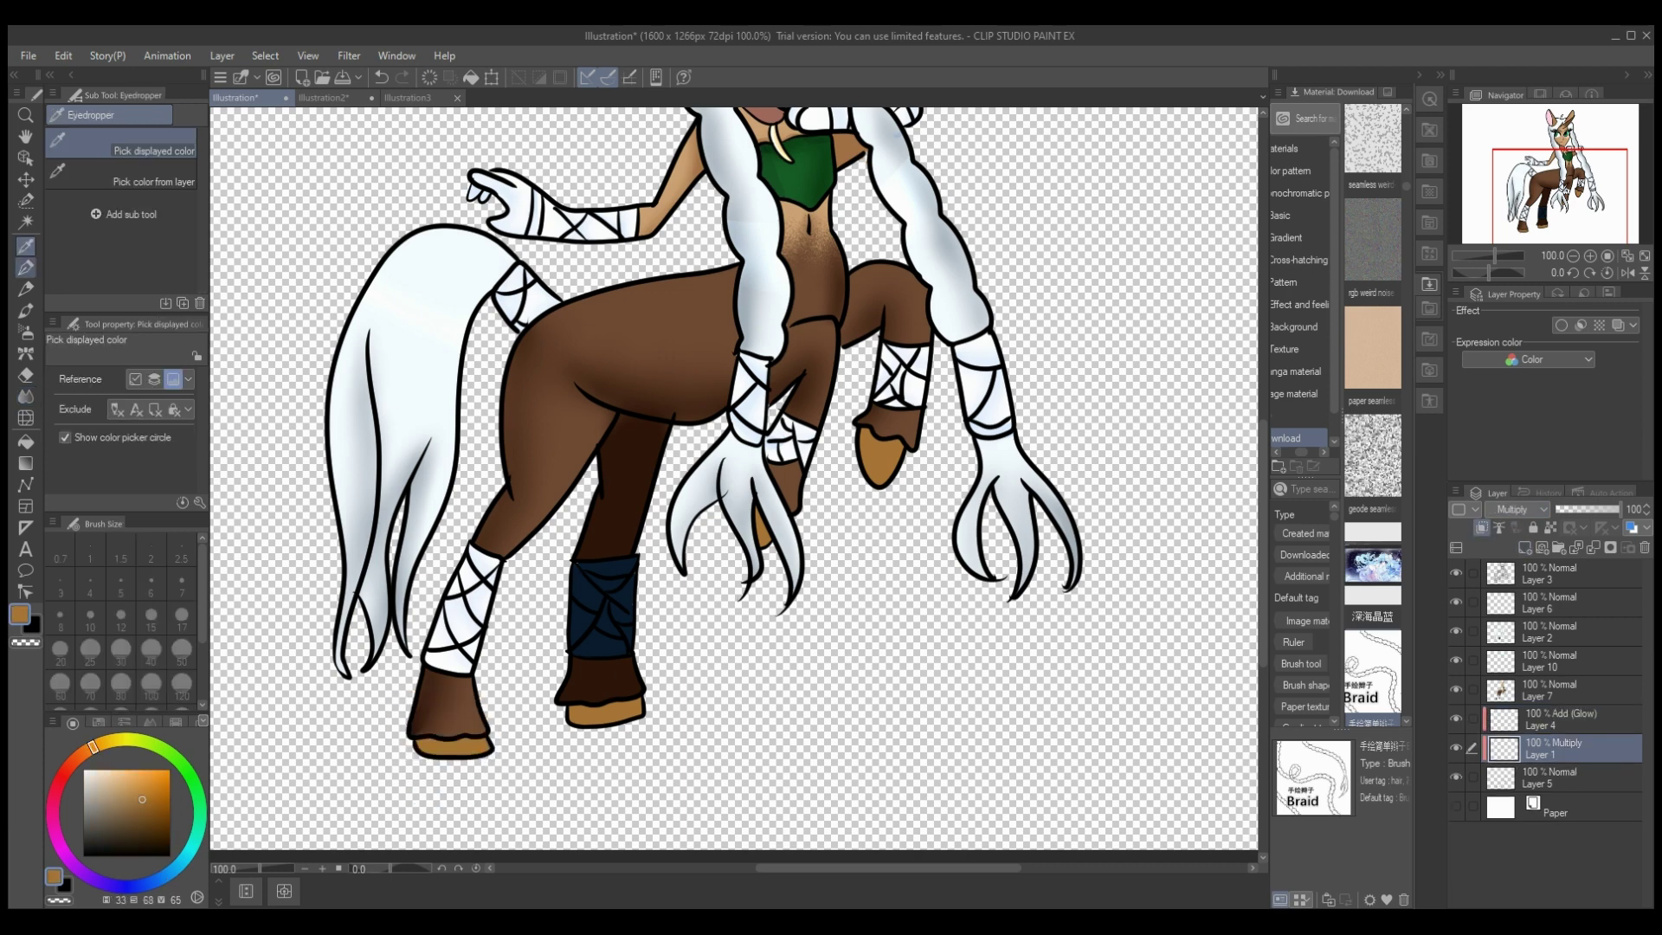
{"action": "left_click_drag", "start_coordinate": [453, 746], "coordinate": [477, 748]}
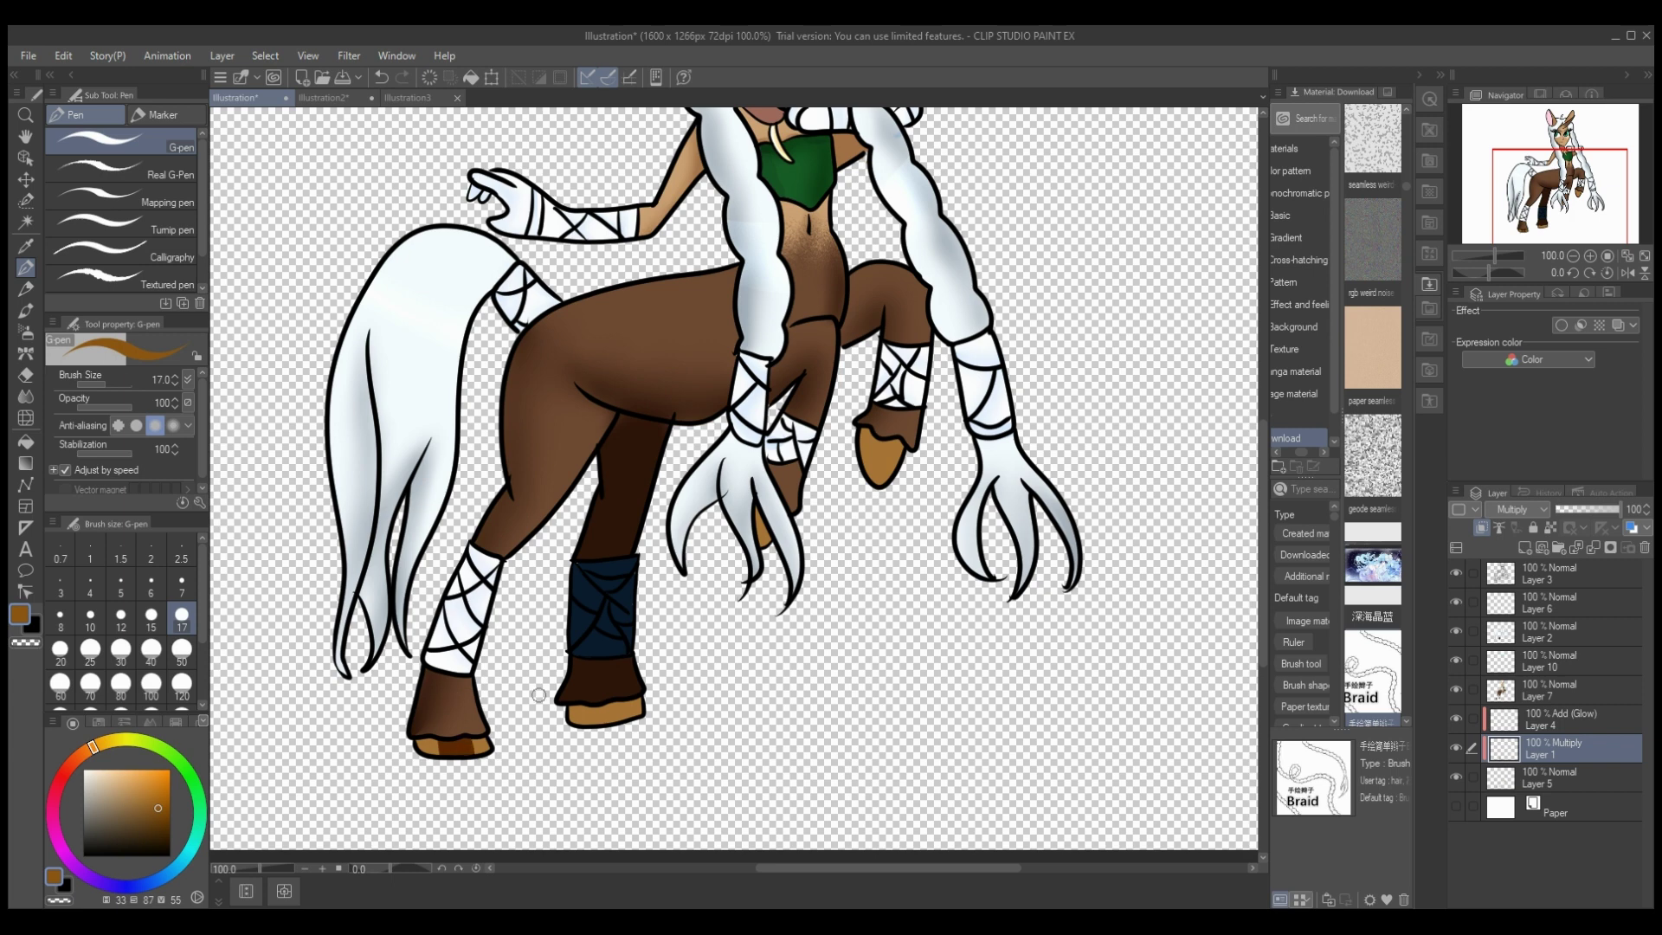
{"action": "left_click_drag", "start_coordinate": [593, 716], "coordinate": [625, 717]}
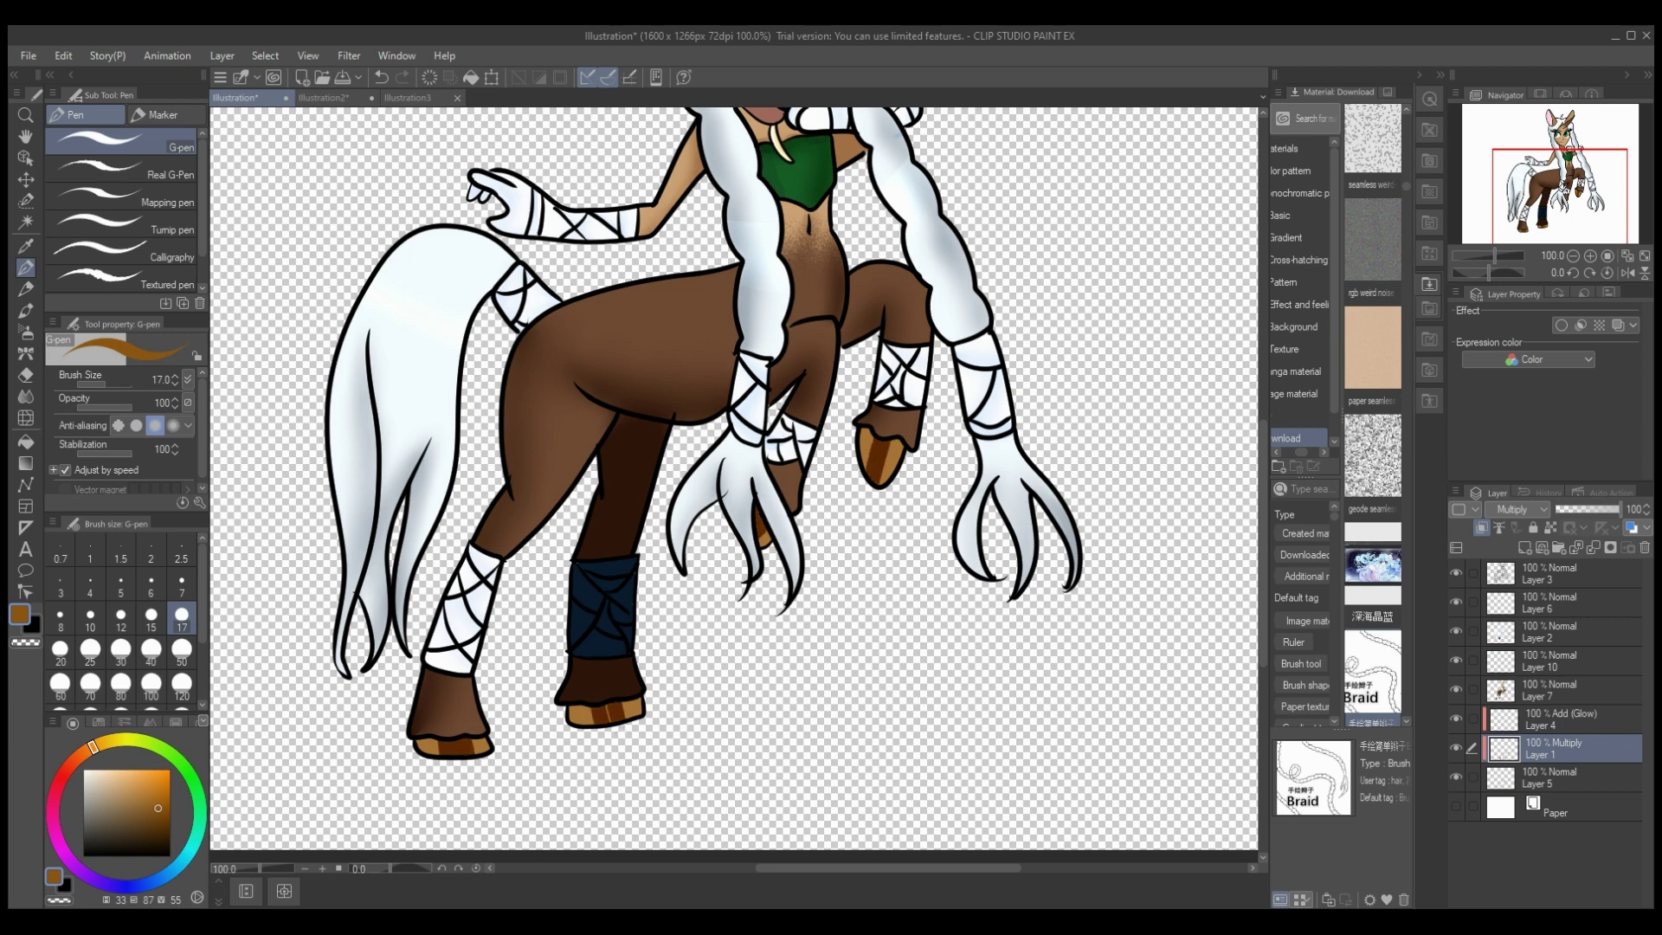
Step: Soften the shadow bands on all four hooves with Blur at size 50
{"action": "key", "text": "j"}
{"action": "key", "text": "bracketright"}
{"action": "key", "text": "bracketright"}
{"action": "key", "text": "bracketright"}
{"action": "key", "text": "bracketright"}
{"action": "key", "text": "bracketright"}
{"action": "left_click_drag", "start_coordinate": [435, 748], "coordinate": [476, 748]}
{"action": "left_click_drag", "start_coordinate": [581, 715], "coordinate": [630, 714]}
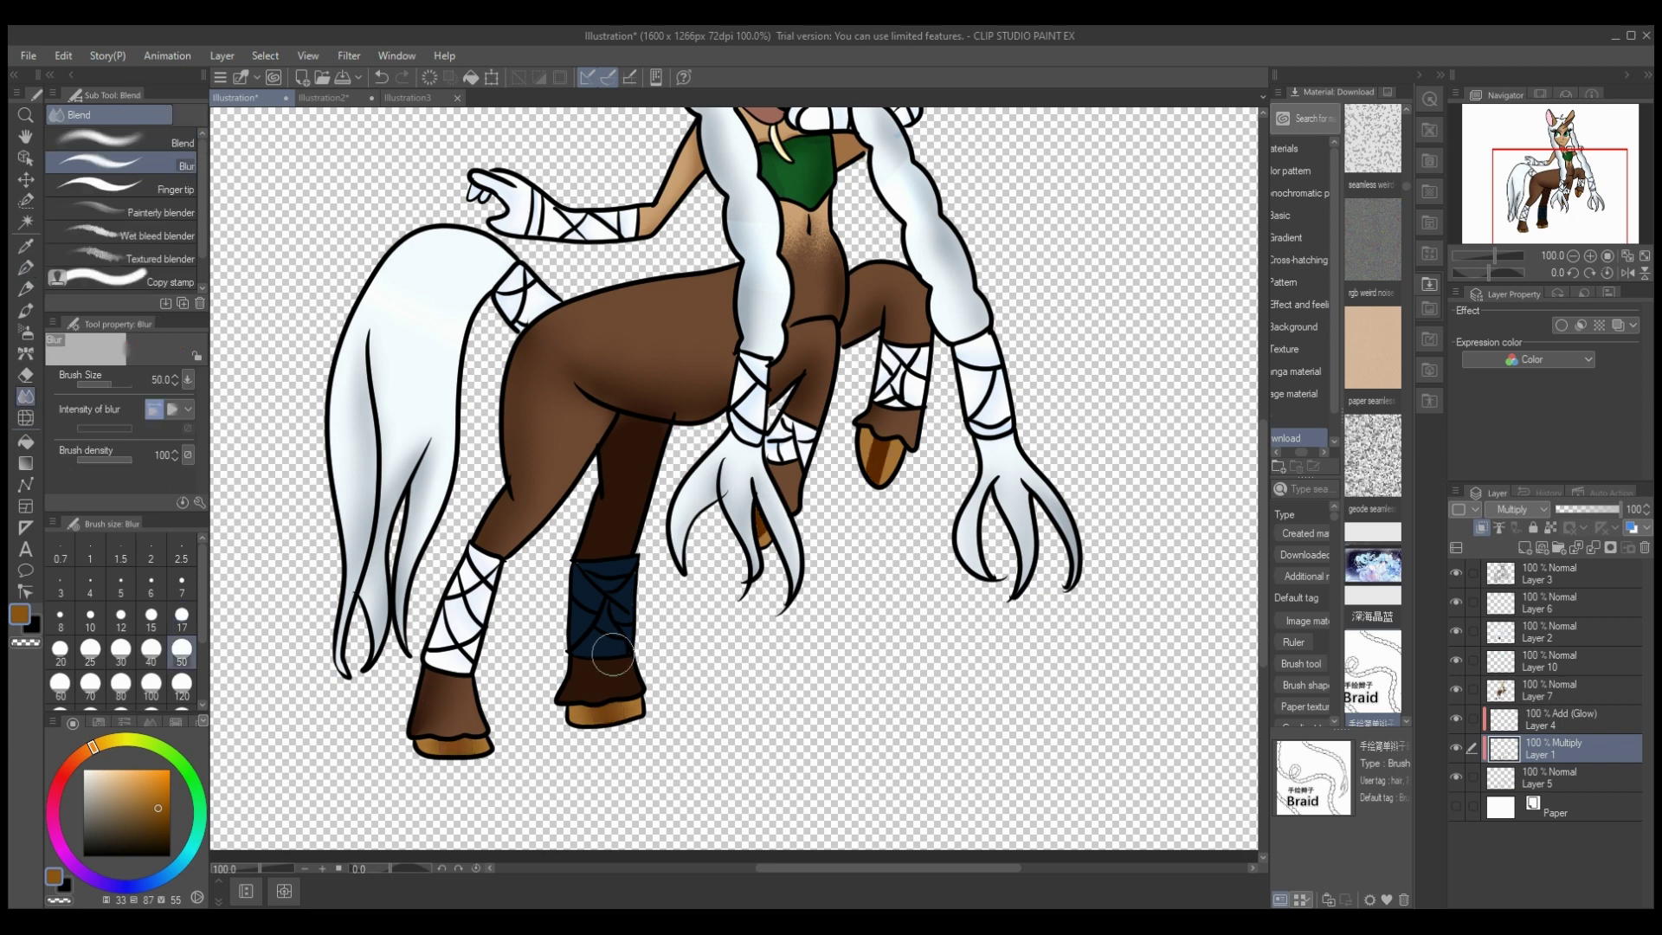
{"action": "left_click_drag", "start_coordinate": [869, 450], "coordinate": [890, 459]}
{"action": "left_click_drag", "start_coordinate": [762, 535], "coordinate": [767, 521]}
Step: Paint pale cream highlights on all four hooves on the Add (Glow) layer with the size 17 G-pen
{"action": "left_click", "coordinate": [1561, 720]}
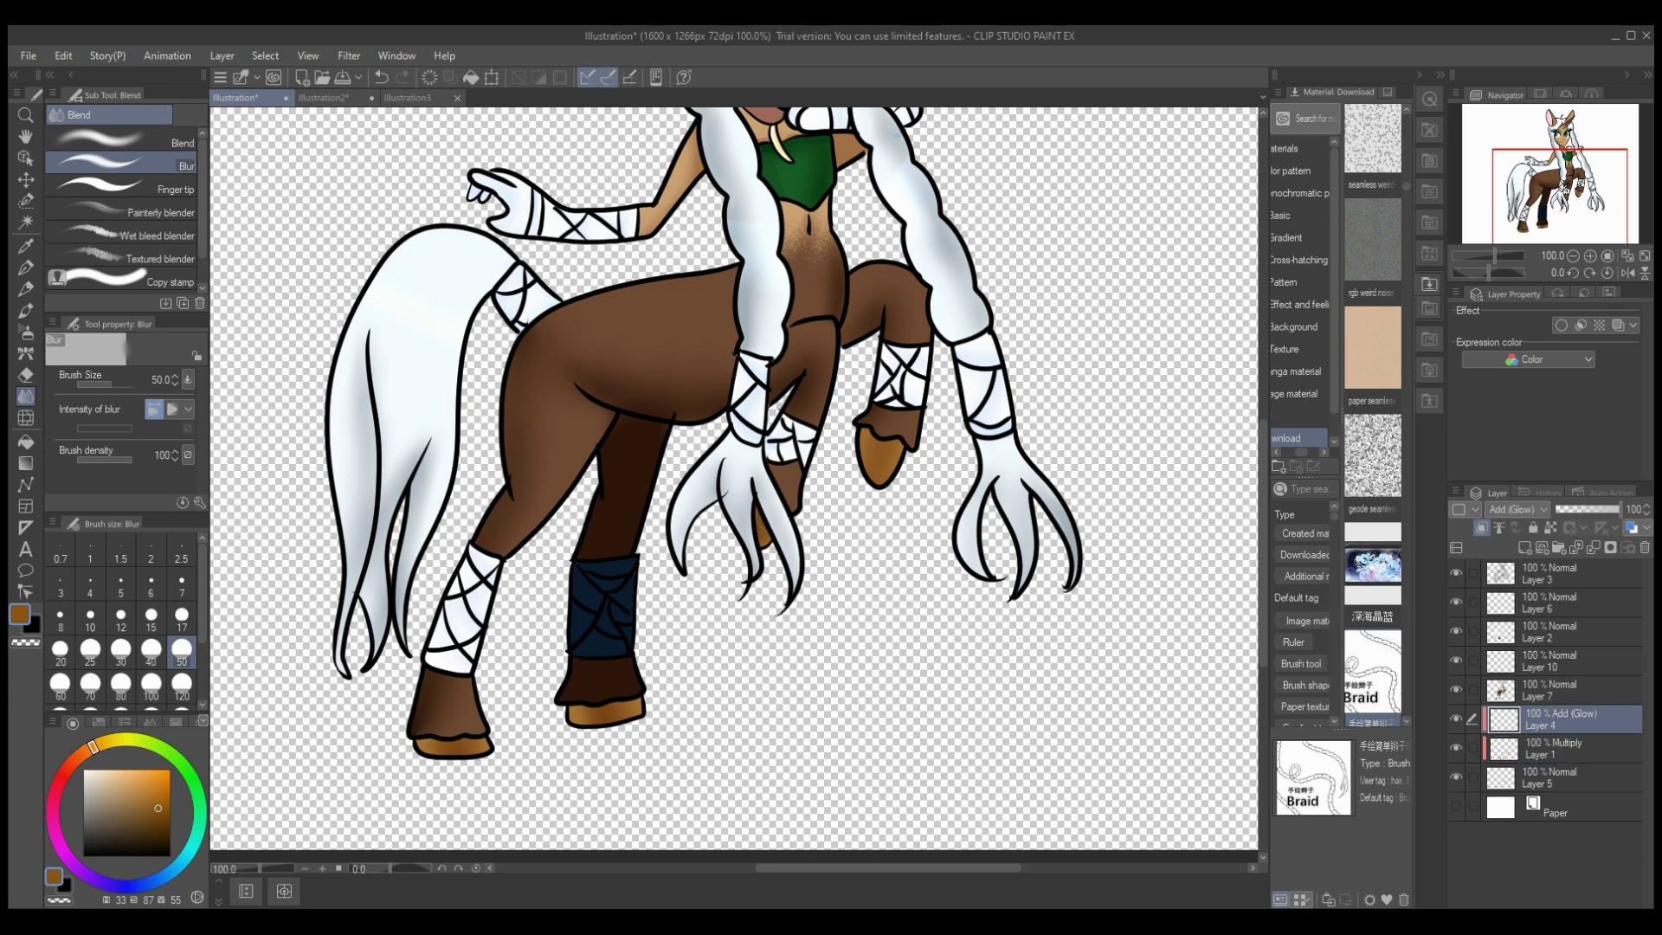
{"action": "left_click", "coordinate": [96, 770]}
{"action": "key", "text": "p"}
{"action": "left_click_drag", "start_coordinate": [422, 748], "coordinate": [432, 744]}
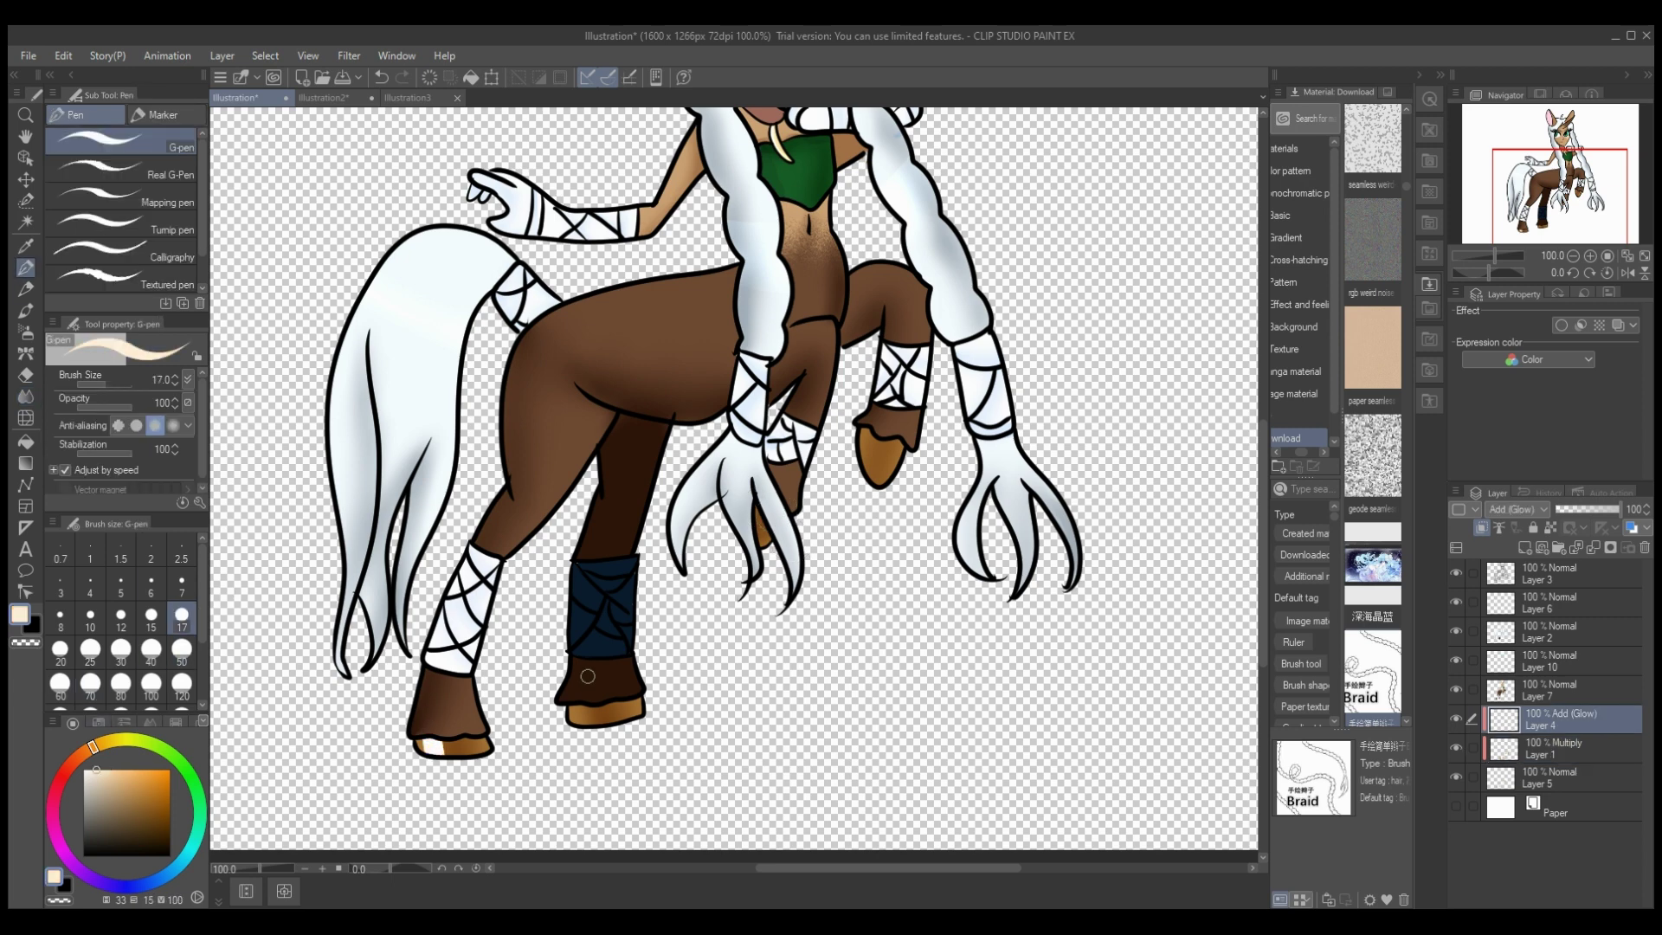
{"action": "left_click_drag", "start_coordinate": [598, 716], "coordinate": [575, 715]}
{"action": "left_click_drag", "start_coordinate": [764, 523], "coordinate": [759, 539]}
{"action": "left_click_drag", "start_coordinate": [873, 430], "coordinate": [864, 478]}
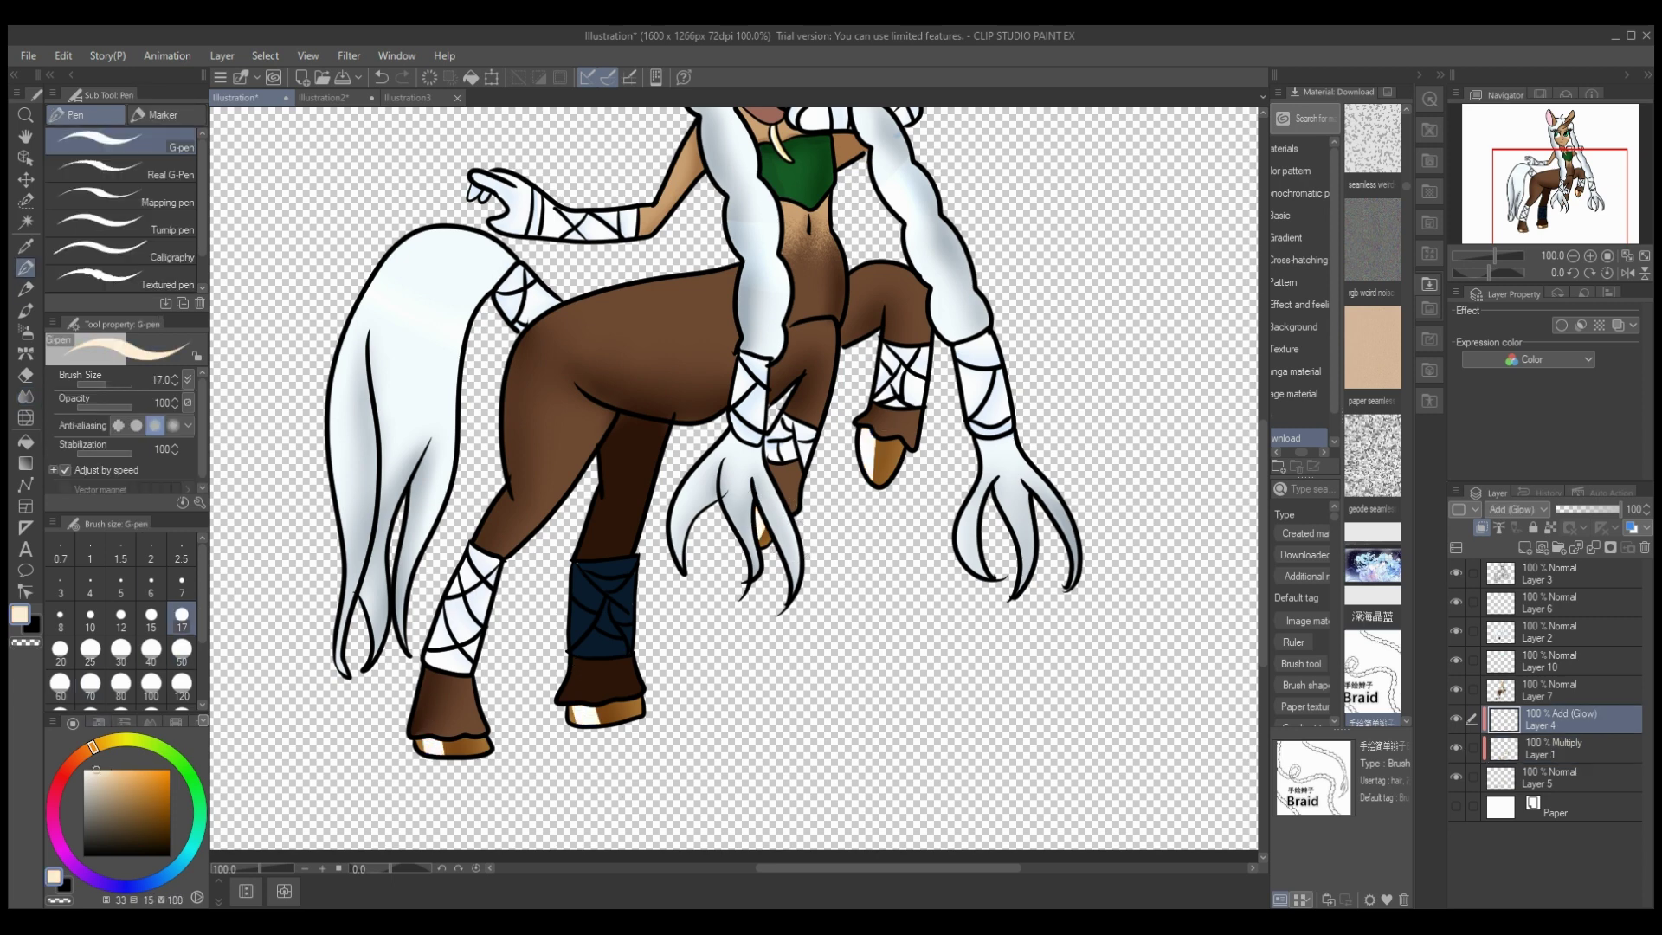
Step: Soften the cream highlights on all four hooves with Blur at size 50
{"action": "left_click", "coordinate": [26, 396]}
{"action": "left_click_drag", "start_coordinate": [431, 745], "coordinate": [445, 744]}
{"action": "left_click_drag", "start_coordinate": [579, 714], "coordinate": [606, 712]}
{"action": "left_click_drag", "start_coordinate": [763, 522], "coordinate": [762, 538]}
{"action": "mouse_move", "coordinate": [876, 439]}
{"action": "left_mouse_down"}
{"action": "mouse_move", "coordinate": [889, 463]}
{"action": "mouse_move", "coordinate": [877, 436]}
{"action": "left_mouse_up"}
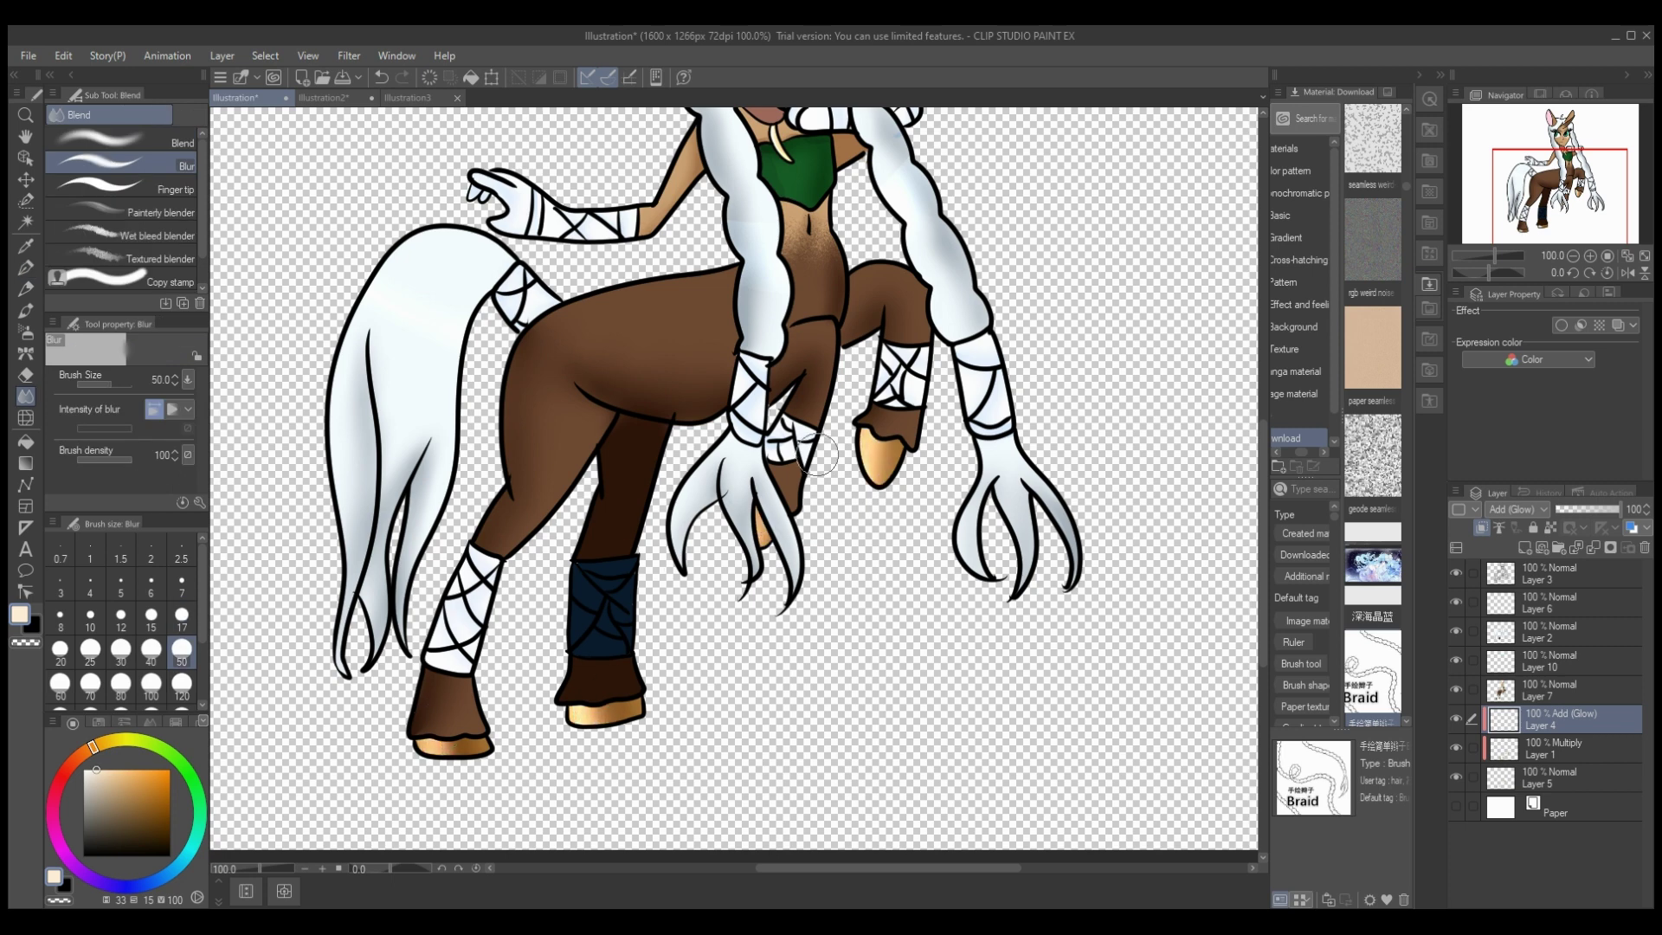
Step: Merge the hoof Multiply layer into Layer 5, lower the Add (Glow) layer's opacity and merge it down as well
{"action": "left_click", "coordinate": [1558, 749]}
{"action": "left_click", "coordinate": [1593, 547]}
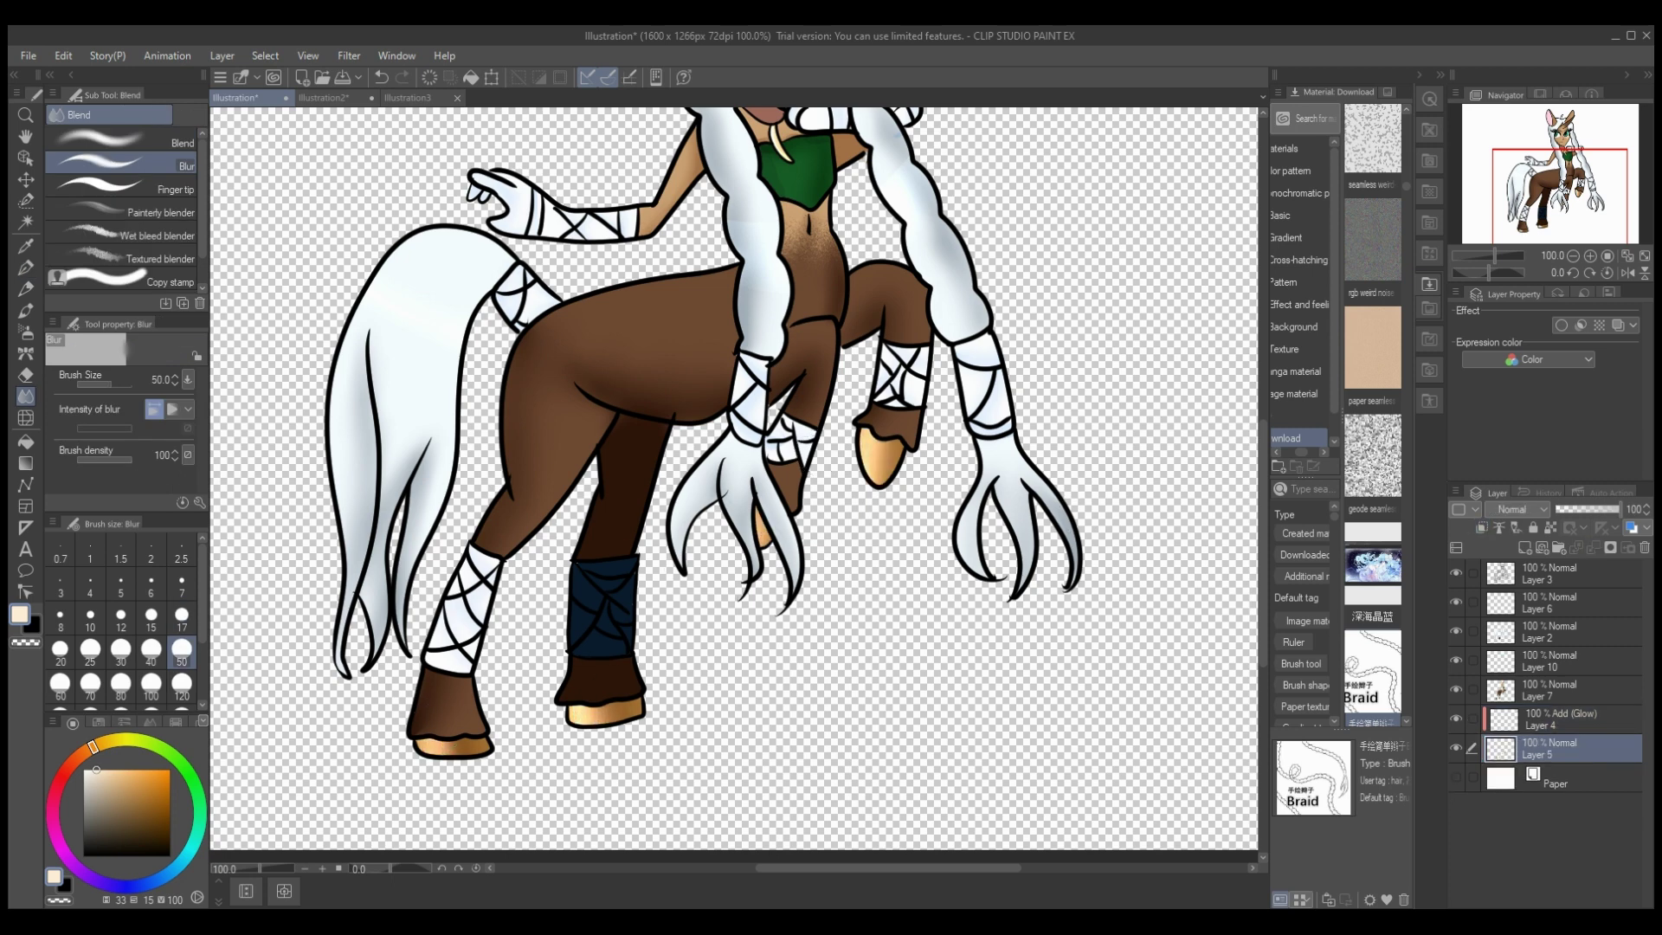
{"action": "left_click", "coordinate": [1558, 719]}
{"action": "left_click", "coordinate": [1596, 510]}
{"action": "left_click", "coordinate": [1593, 547]}
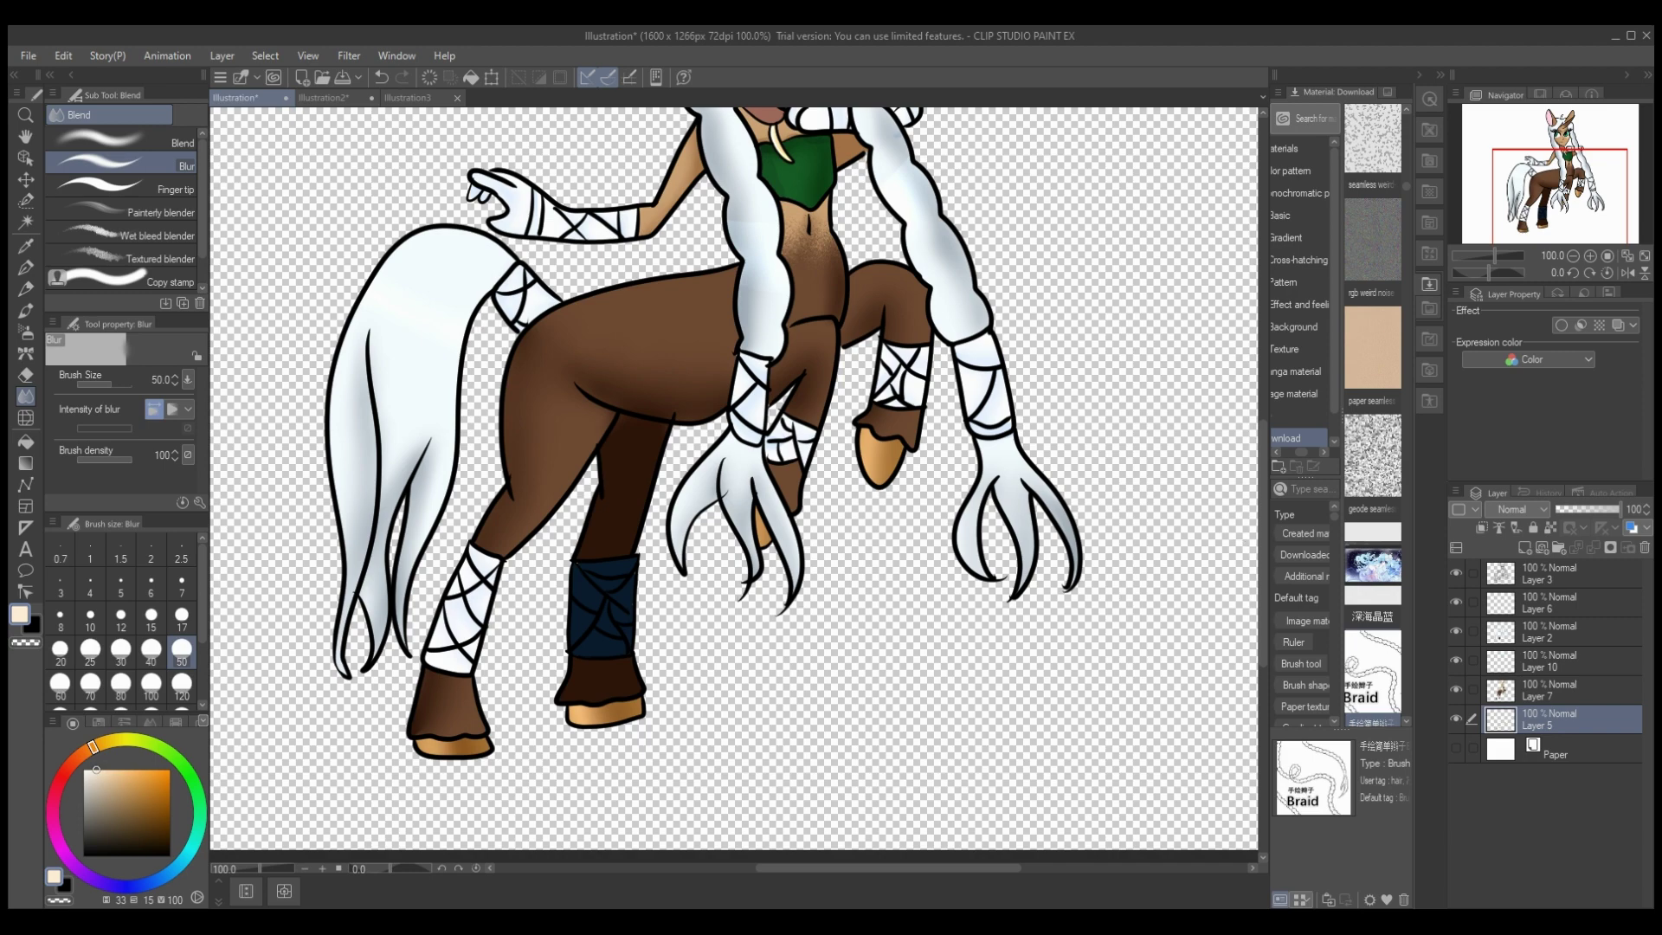
Step: Add a new layer above Layer 10 and auto-select the green iris of the eye on the character's left-hand side of the picture
{"action": "left_click_drag", "start_coordinate": [1263, 516], "coordinate": [1263, 399]}
{"action": "left_click", "coordinate": [1558, 662]}
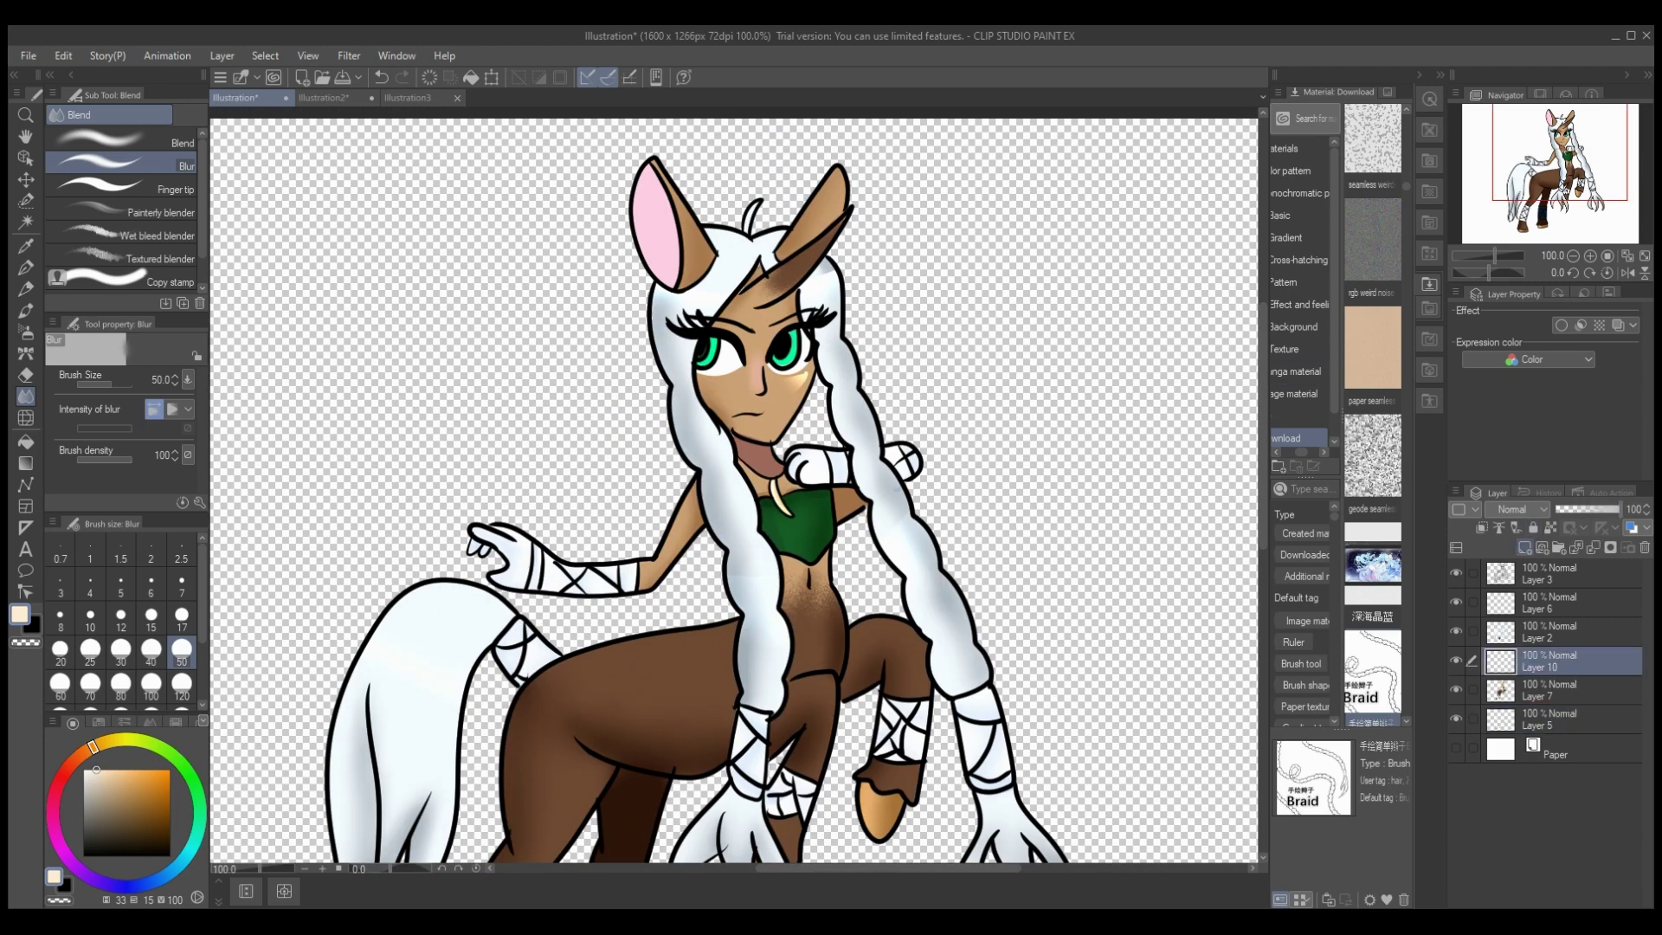
{"action": "left_click", "coordinate": [1525, 548]}
{"action": "left_click", "coordinate": [26, 223]}
{"action": "left_click", "coordinate": [729, 356]}
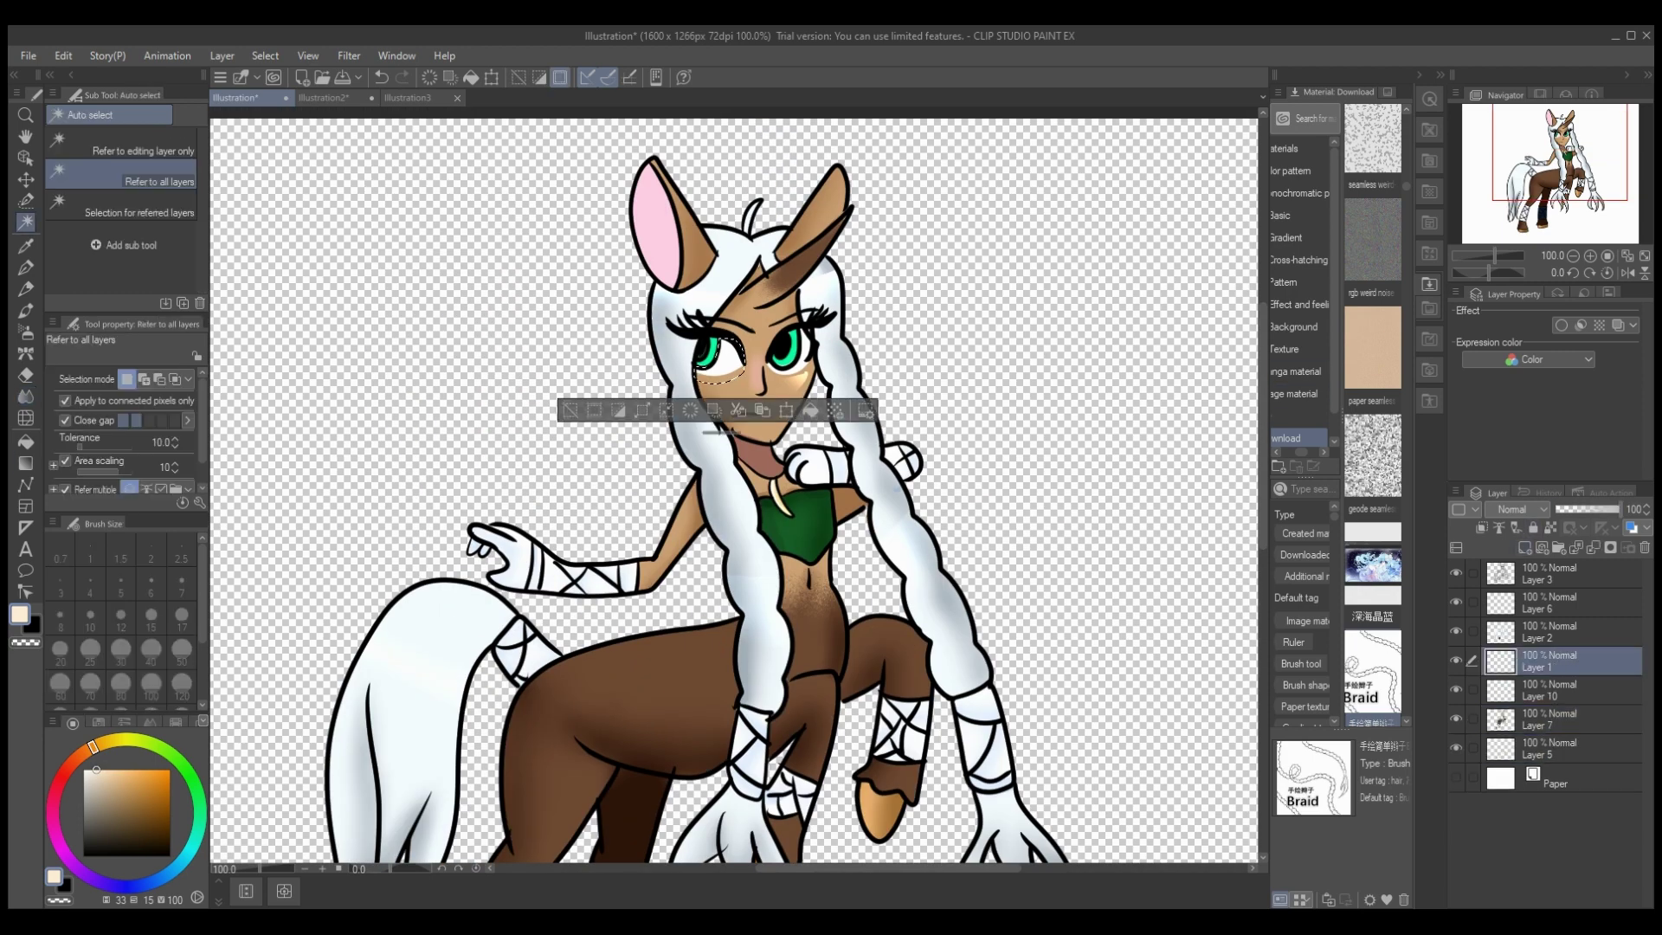
{"action": "left_click", "coordinate": [712, 350]}
Step: Shade the selected iris with the Soft airbrush at size 50, using a darker green based on the iris color
{"action": "left_click", "coordinate": [26, 247]}
{"action": "left_click", "coordinate": [715, 343]}
{"action": "left_click", "coordinate": [26, 333]}
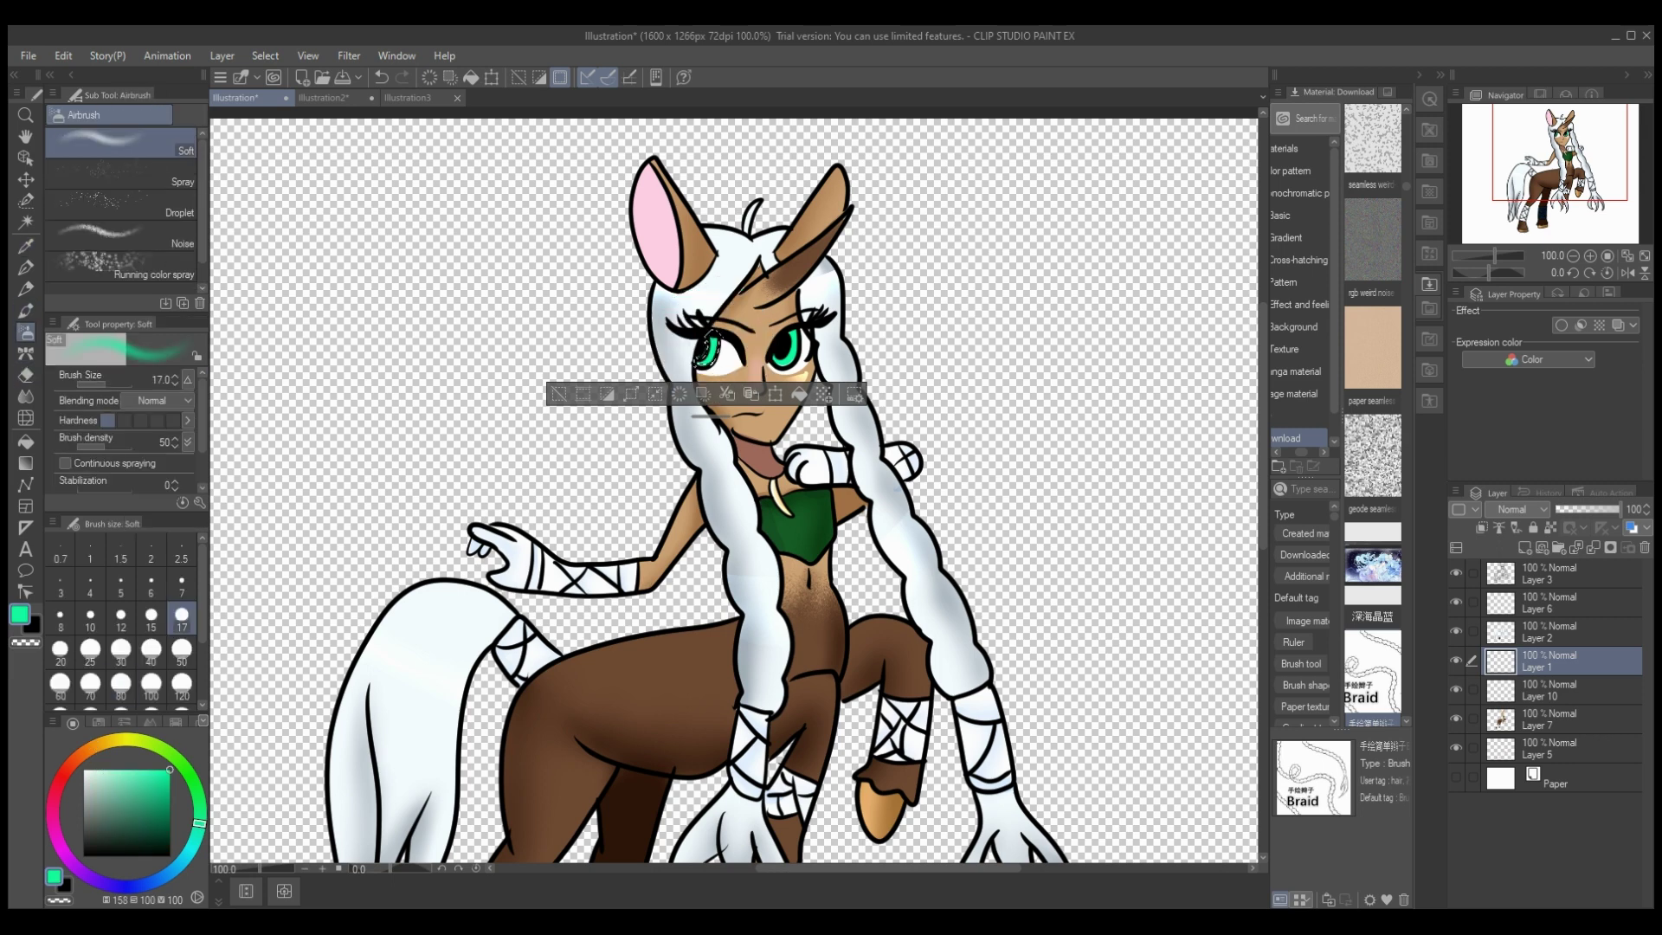
{"action": "left_click", "coordinate": [163, 798]}
{"action": "left_click_drag", "start_coordinate": [723, 334], "coordinate": [724, 343]}
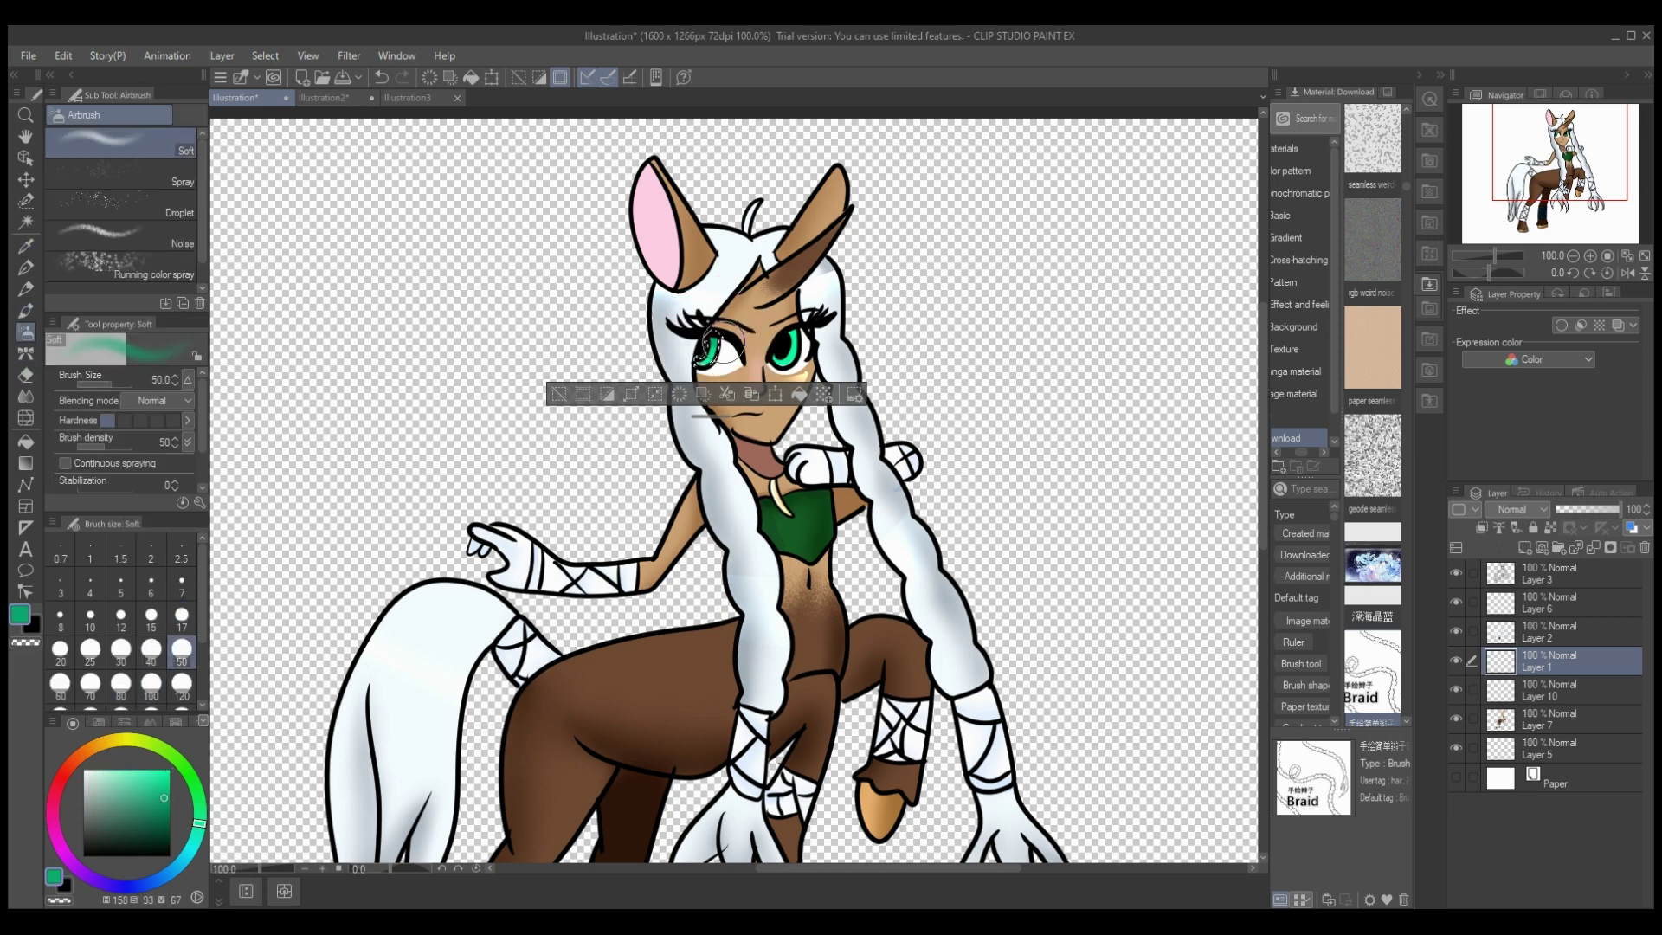
Step: Select the other green iris, shade it with the same darker green using the Soft airbrush, and clear the selection
{"action": "left_click", "coordinate": [26, 223]}
{"action": "left_click", "coordinate": [783, 347]}
{"action": "key", "text": "ctrl+z"}
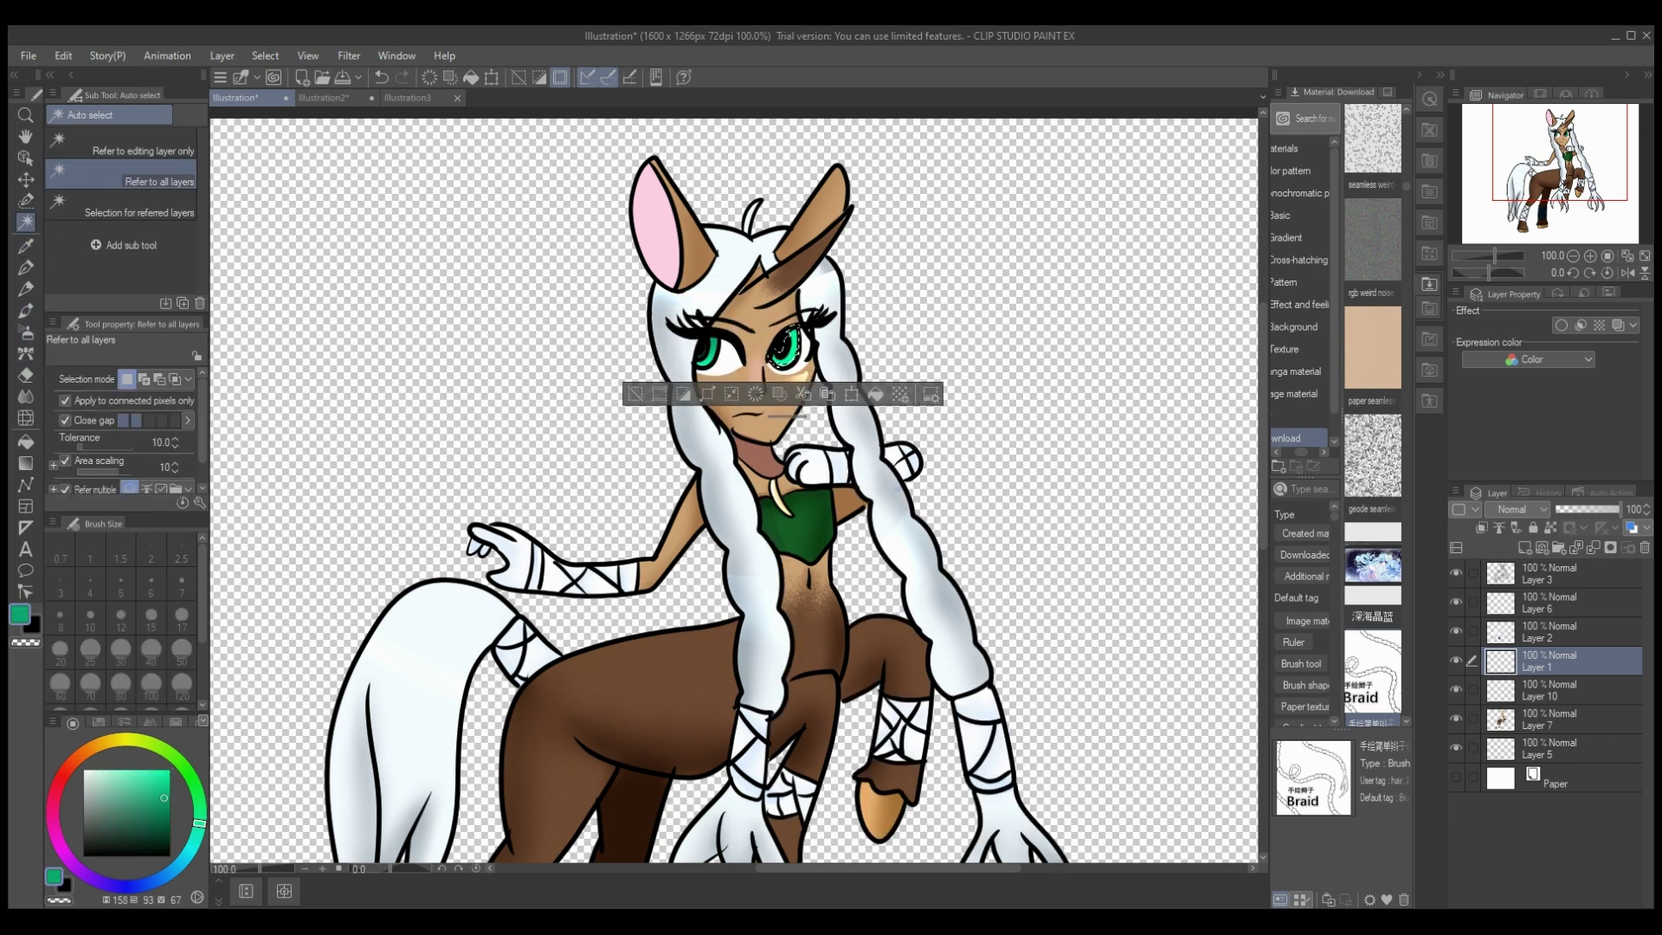
{"action": "left_click", "coordinate": [26, 331]}
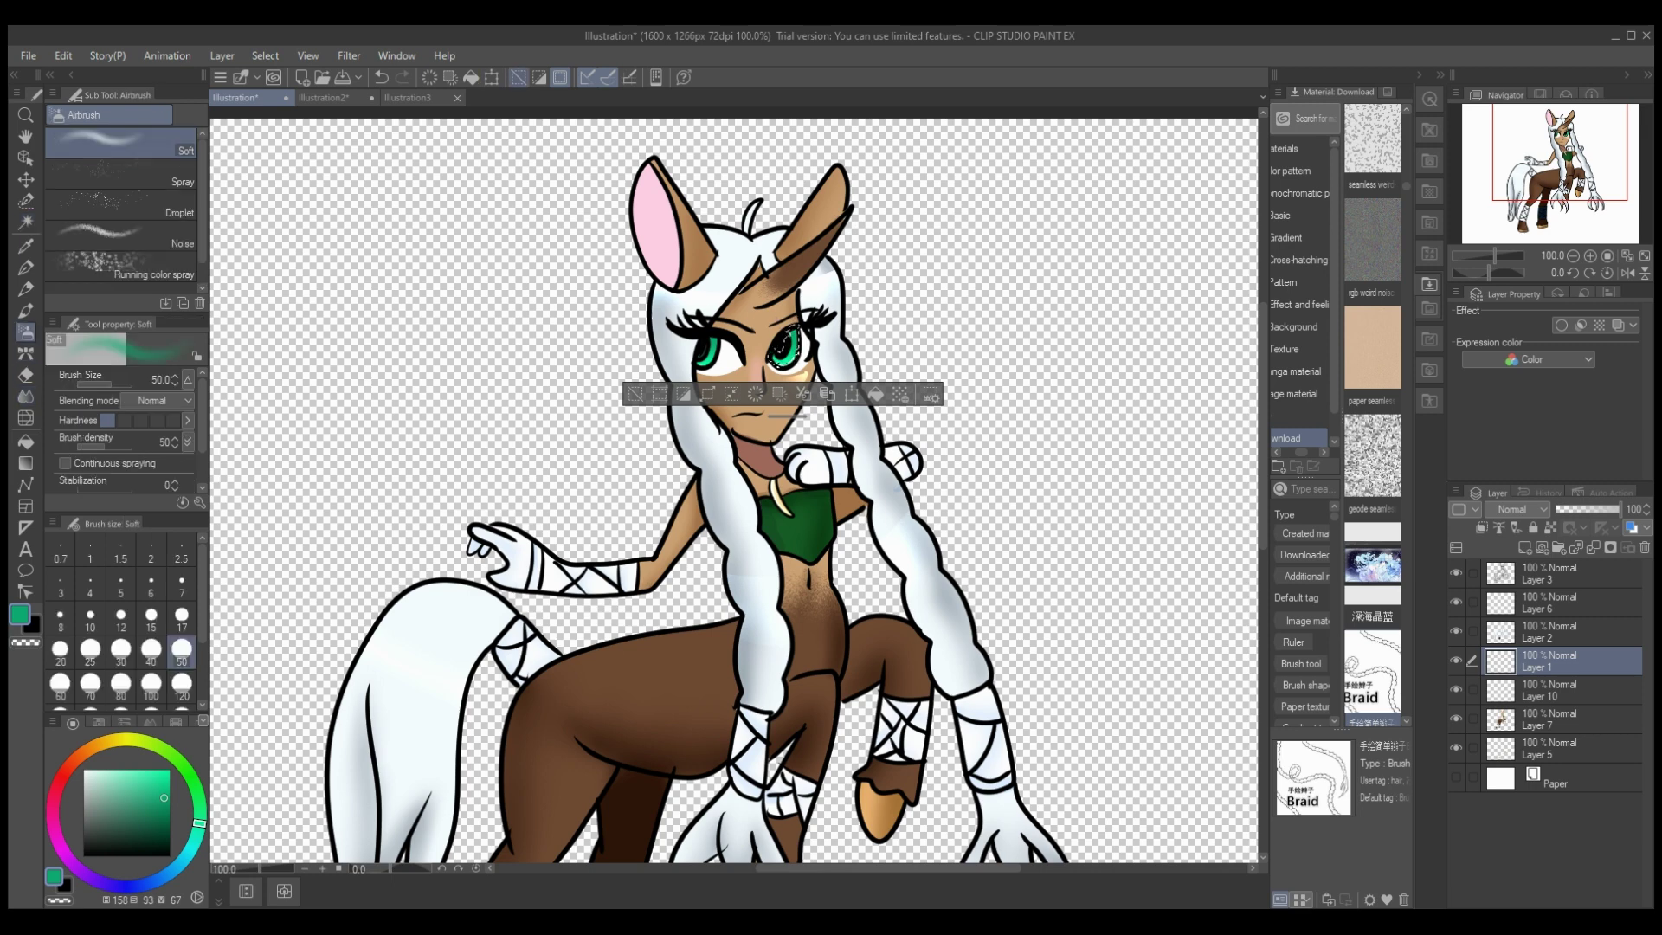
{"action": "left_click", "coordinate": [519, 77]}
Step: Clip the Multiply layer to Layer 10 and paint dark purple shadows over the eye whites with the size 17 G-pen
{"action": "left_click", "coordinate": [181, 582]}
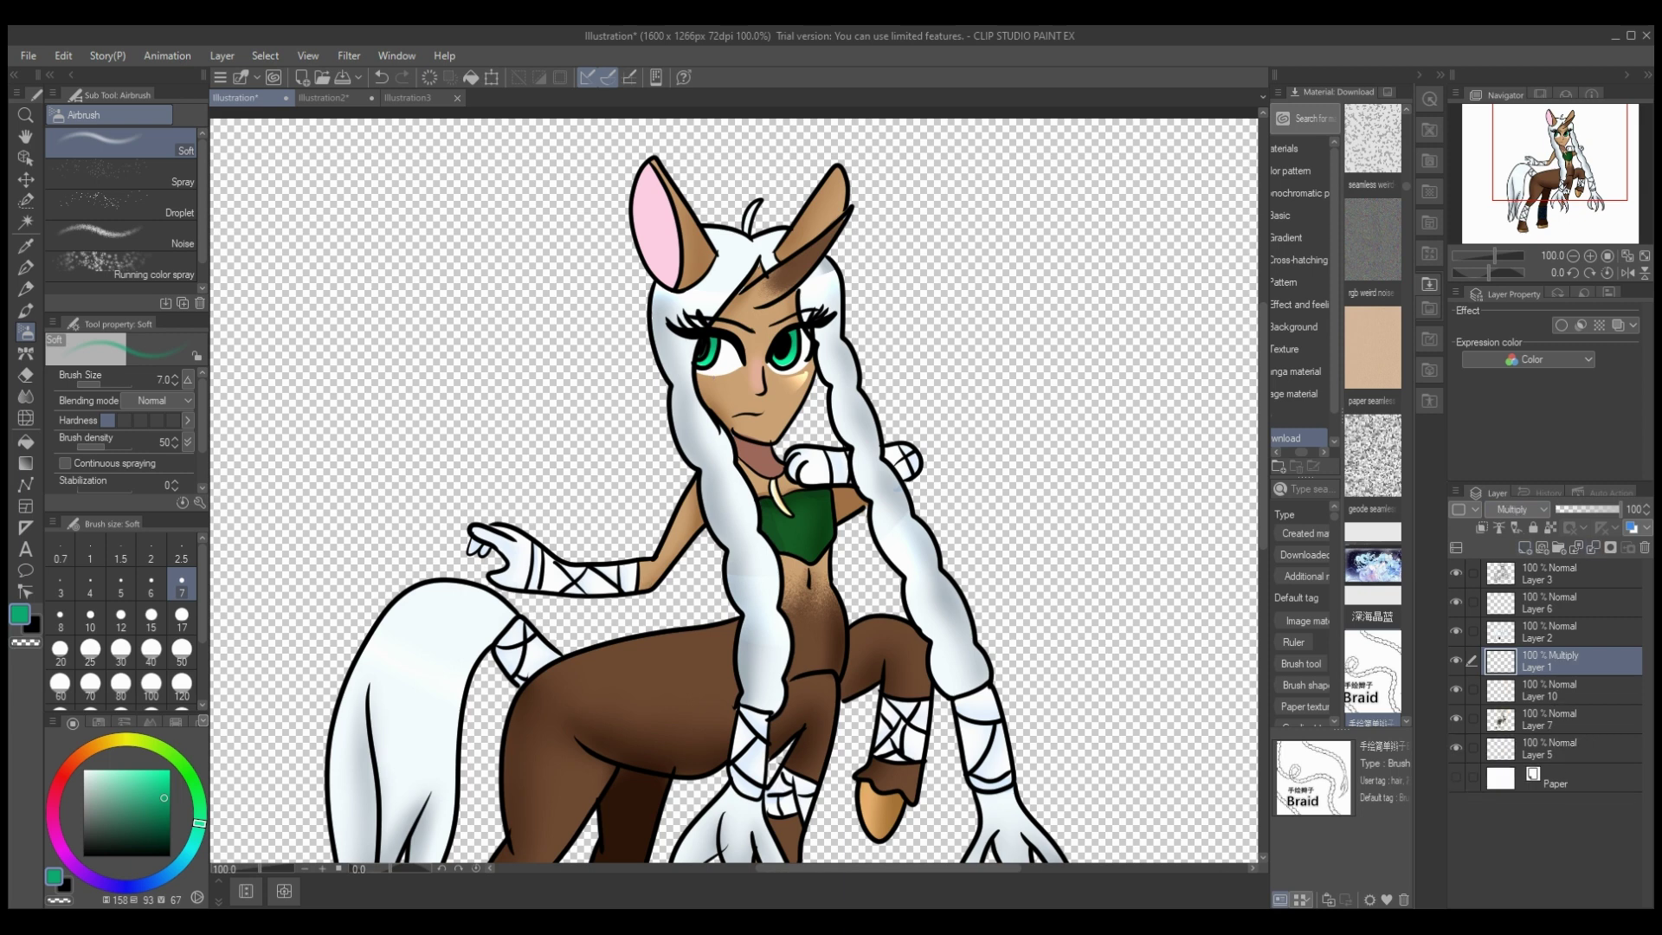
{"action": "left_click", "coordinate": [66, 857]}
{"action": "left_click", "coordinate": [150, 830]}
{"action": "left_click", "coordinate": [26, 268]}
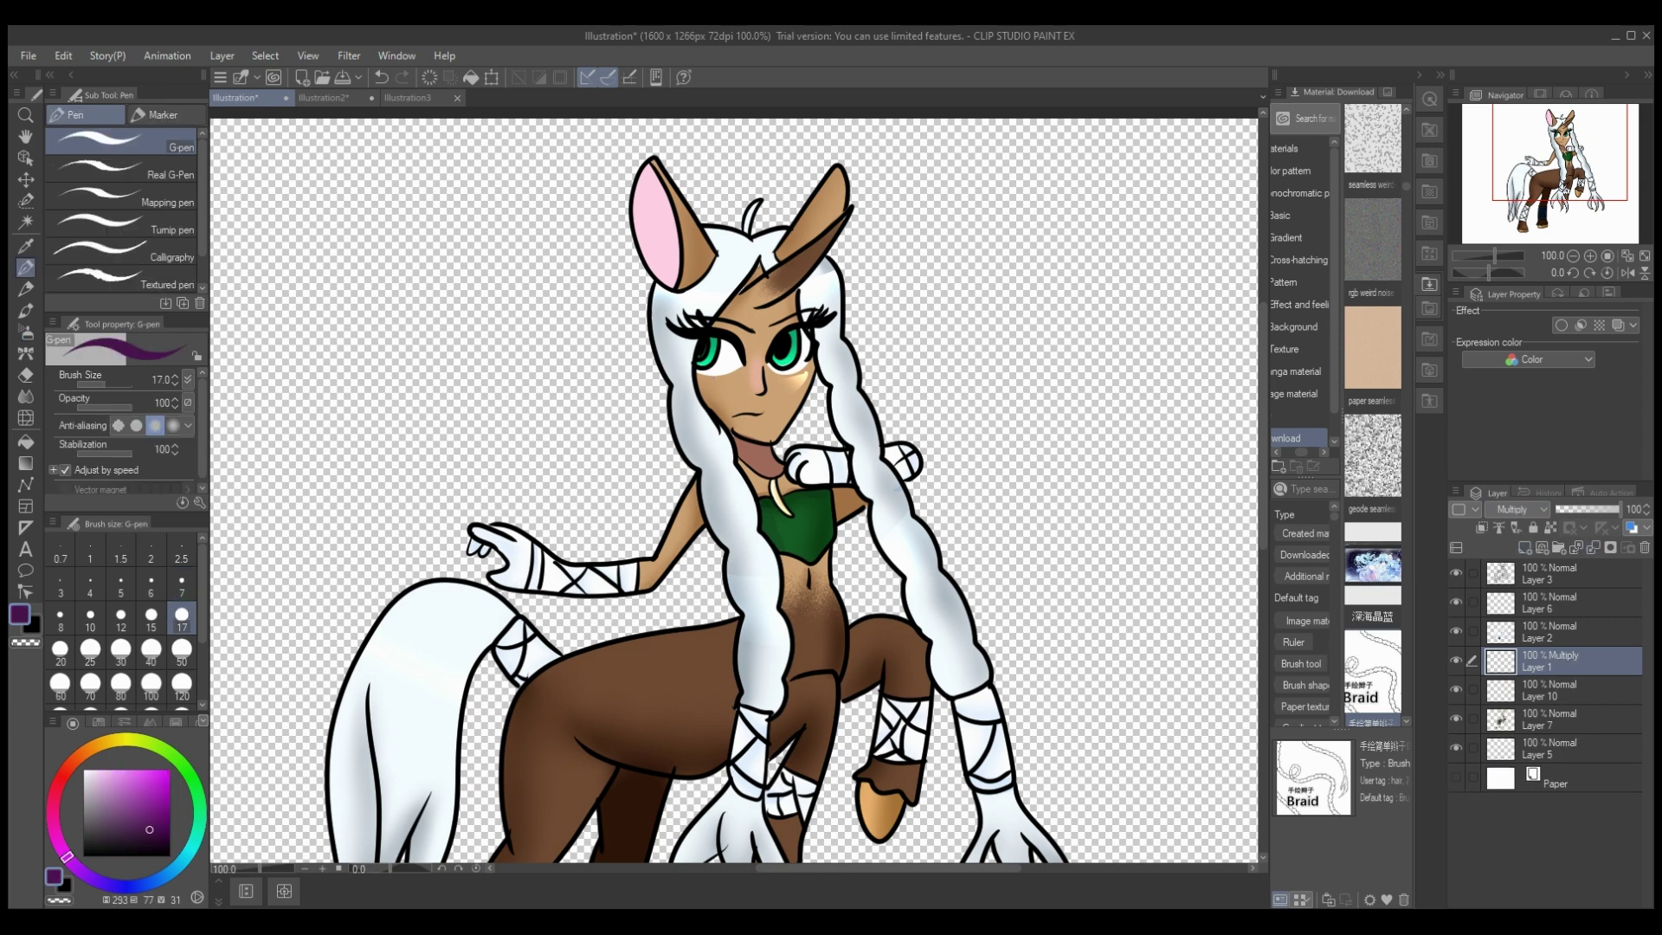
{"action": "left_click", "coordinate": [1481, 527]}
{"action": "mouse_move", "coordinate": [714, 339]}
{"action": "left_mouse_down"}
{"action": "mouse_move", "coordinate": [745, 377]}
{"action": "mouse_move", "coordinate": [829, 329]}
{"action": "left_mouse_up"}
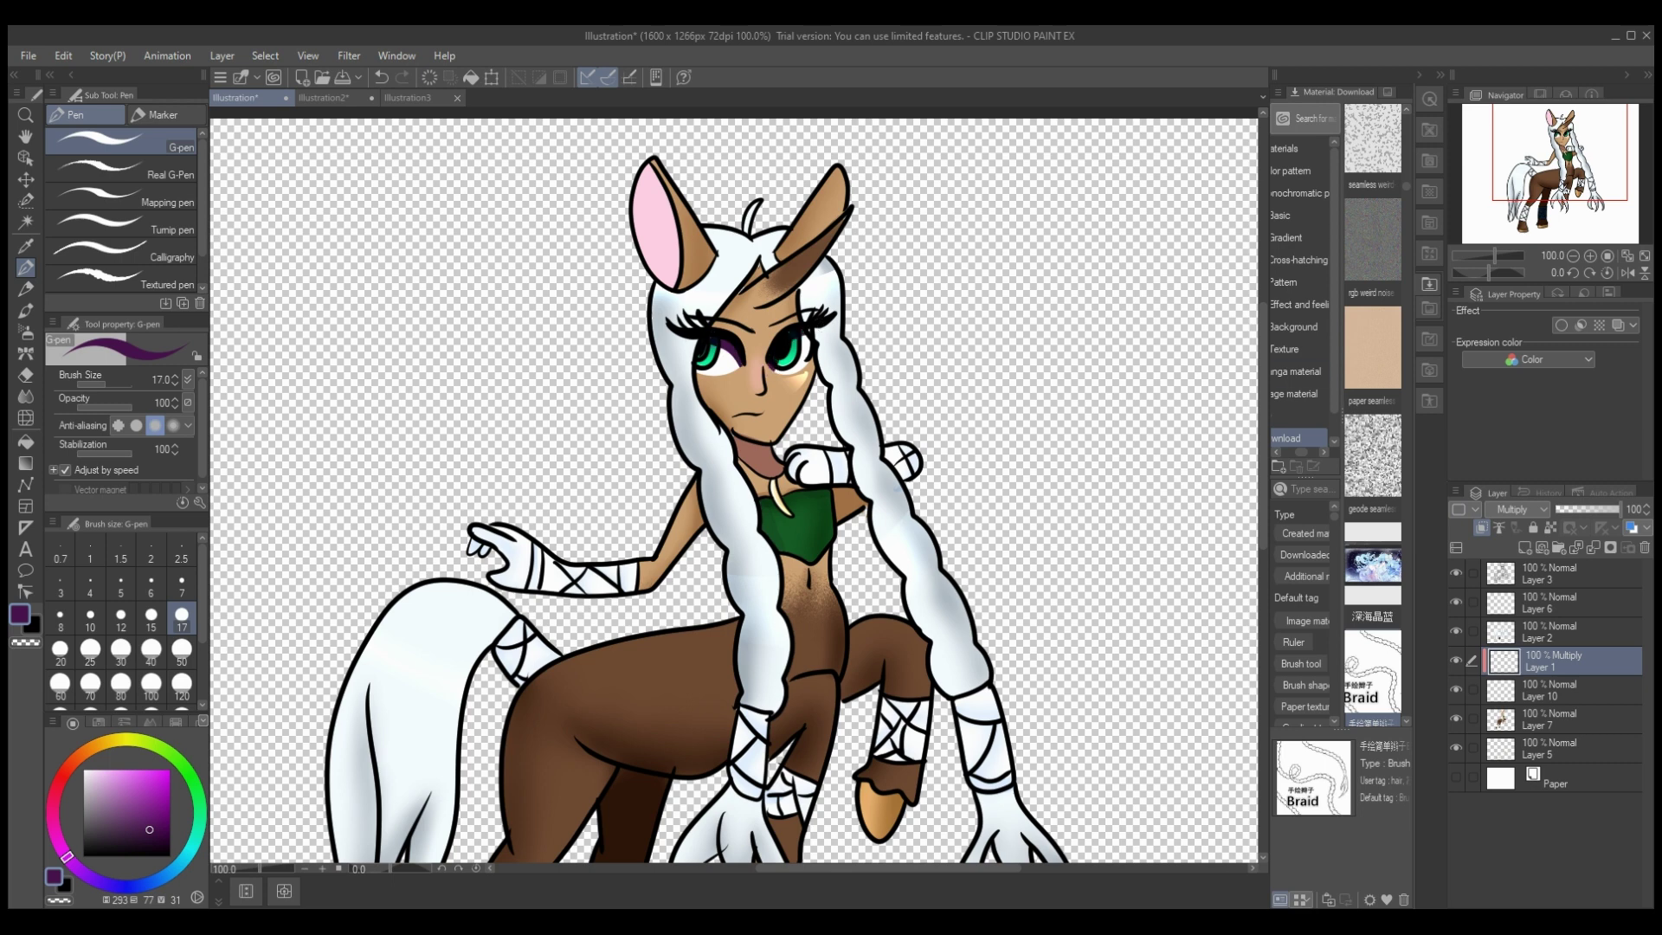
Step: Lower the eye shadow Multiply layer's opacity to 30% and merge it into Layer 10
{"action": "left_click", "coordinate": [1575, 510]}
{"action": "left_click", "coordinate": [1558, 573]}
{"action": "left_click", "coordinate": [169, 856]}
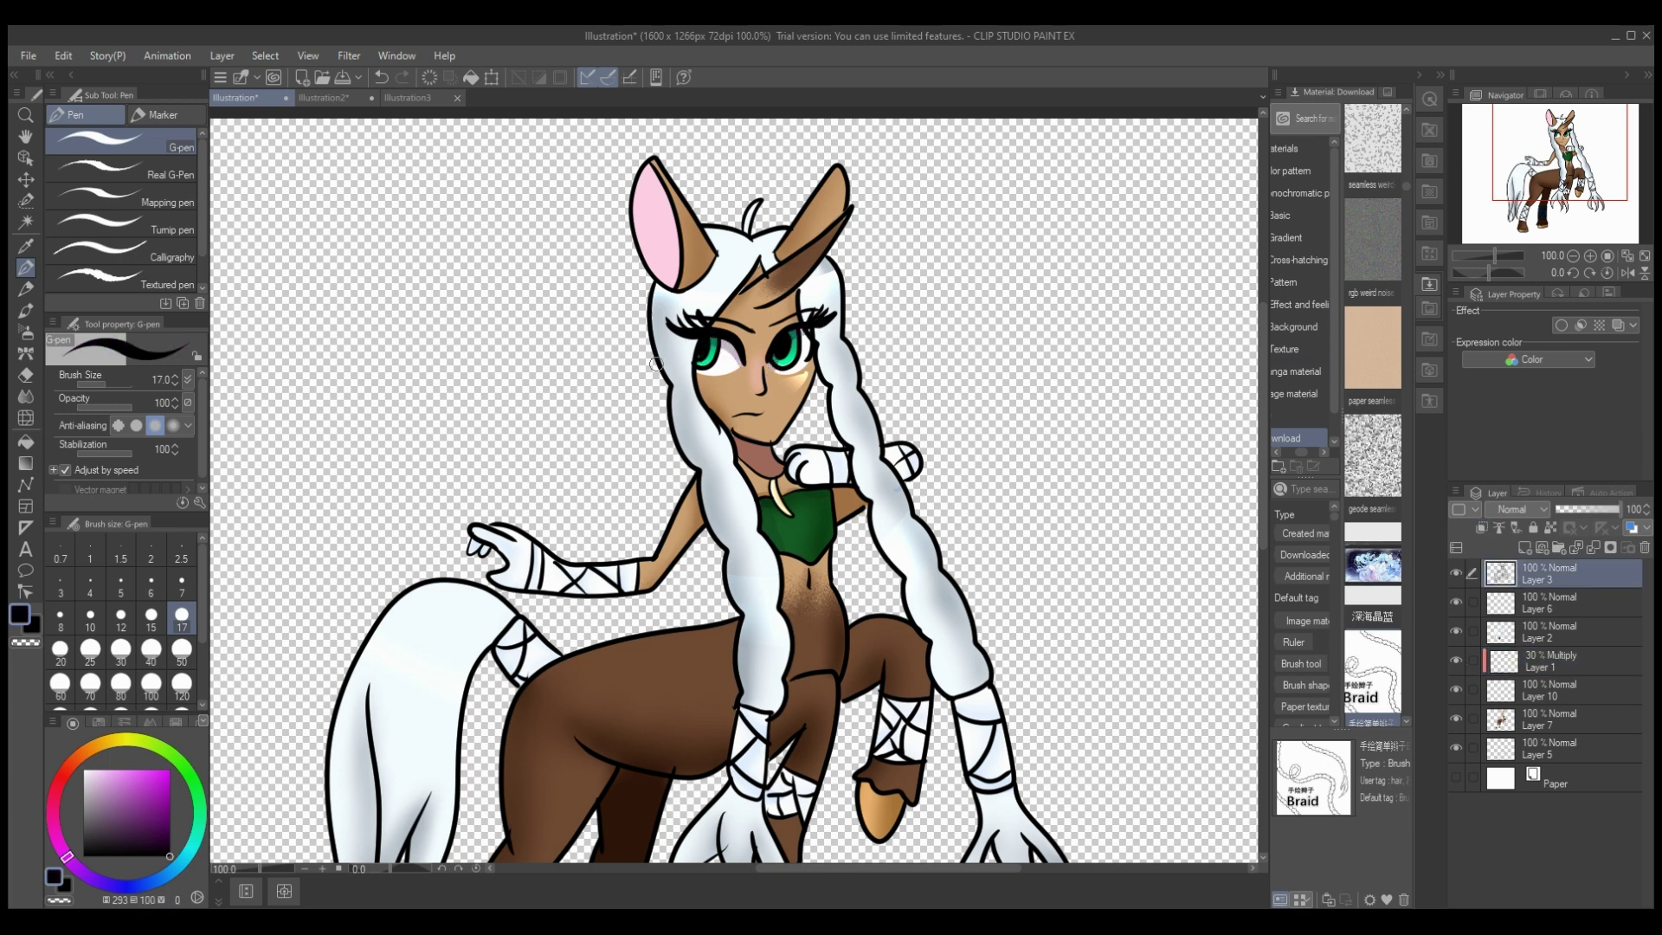
{"action": "left_click", "coordinate": [1558, 662]}
{"action": "left_click", "coordinate": [1594, 547]}
Step: Select the pink inner ear and add a Multiply layer clipped to Layer 5
{"action": "left_click", "coordinate": [1558, 691]}
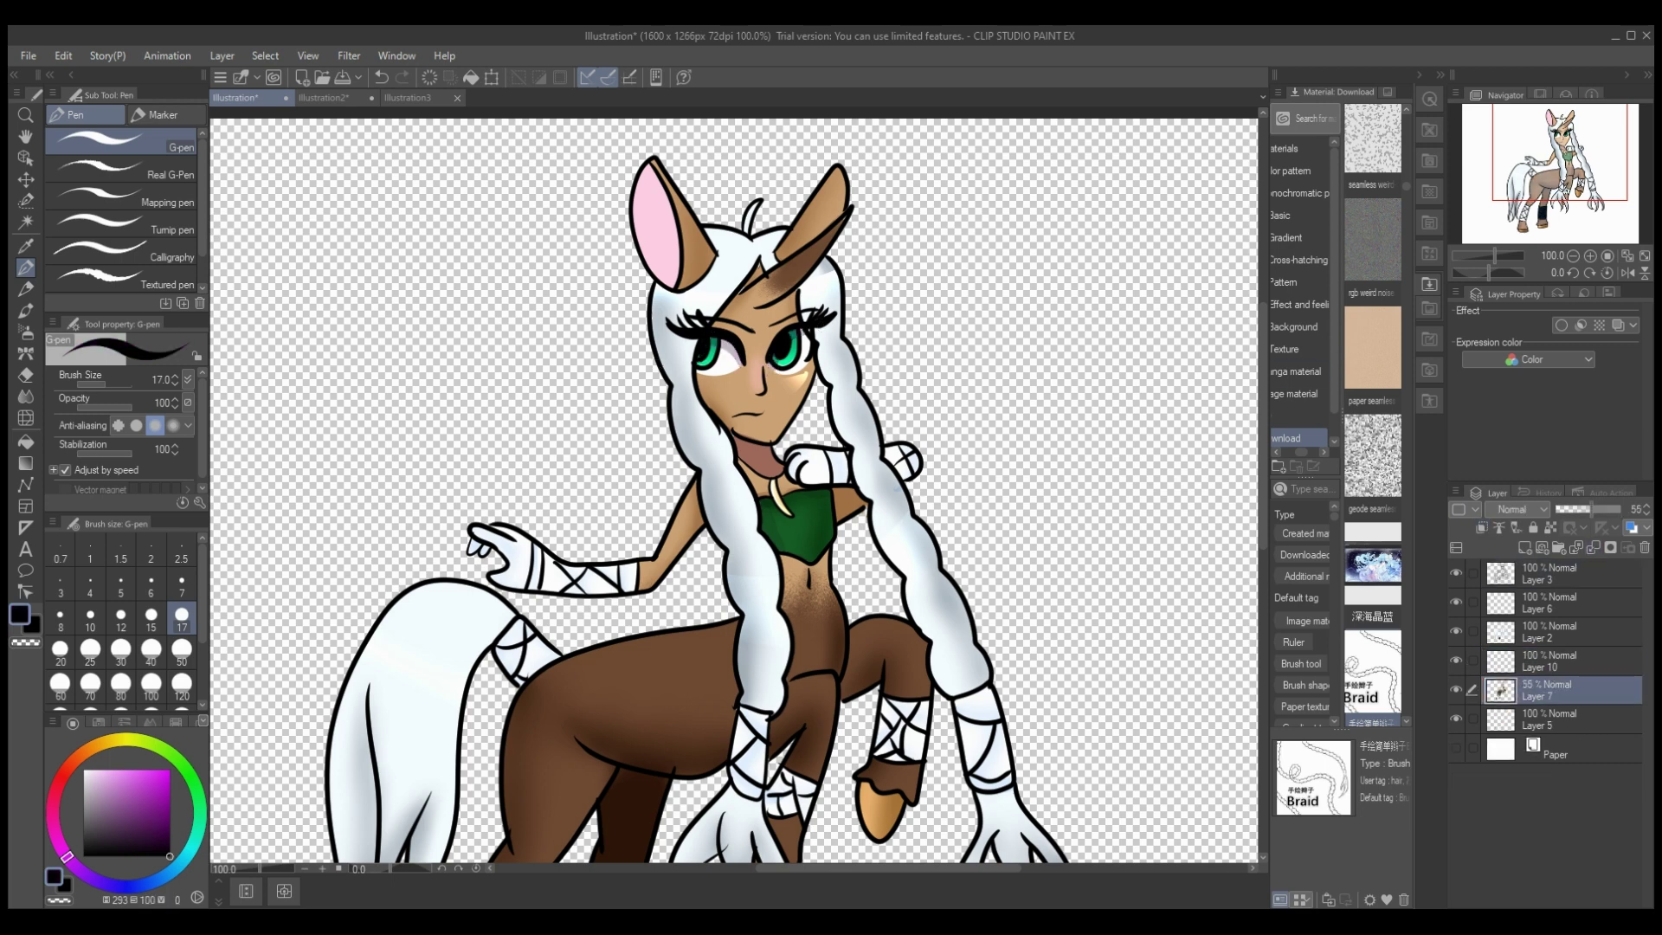
{"action": "left_click", "coordinate": [1559, 748]}
{"action": "left_click", "coordinate": [1558, 720]}
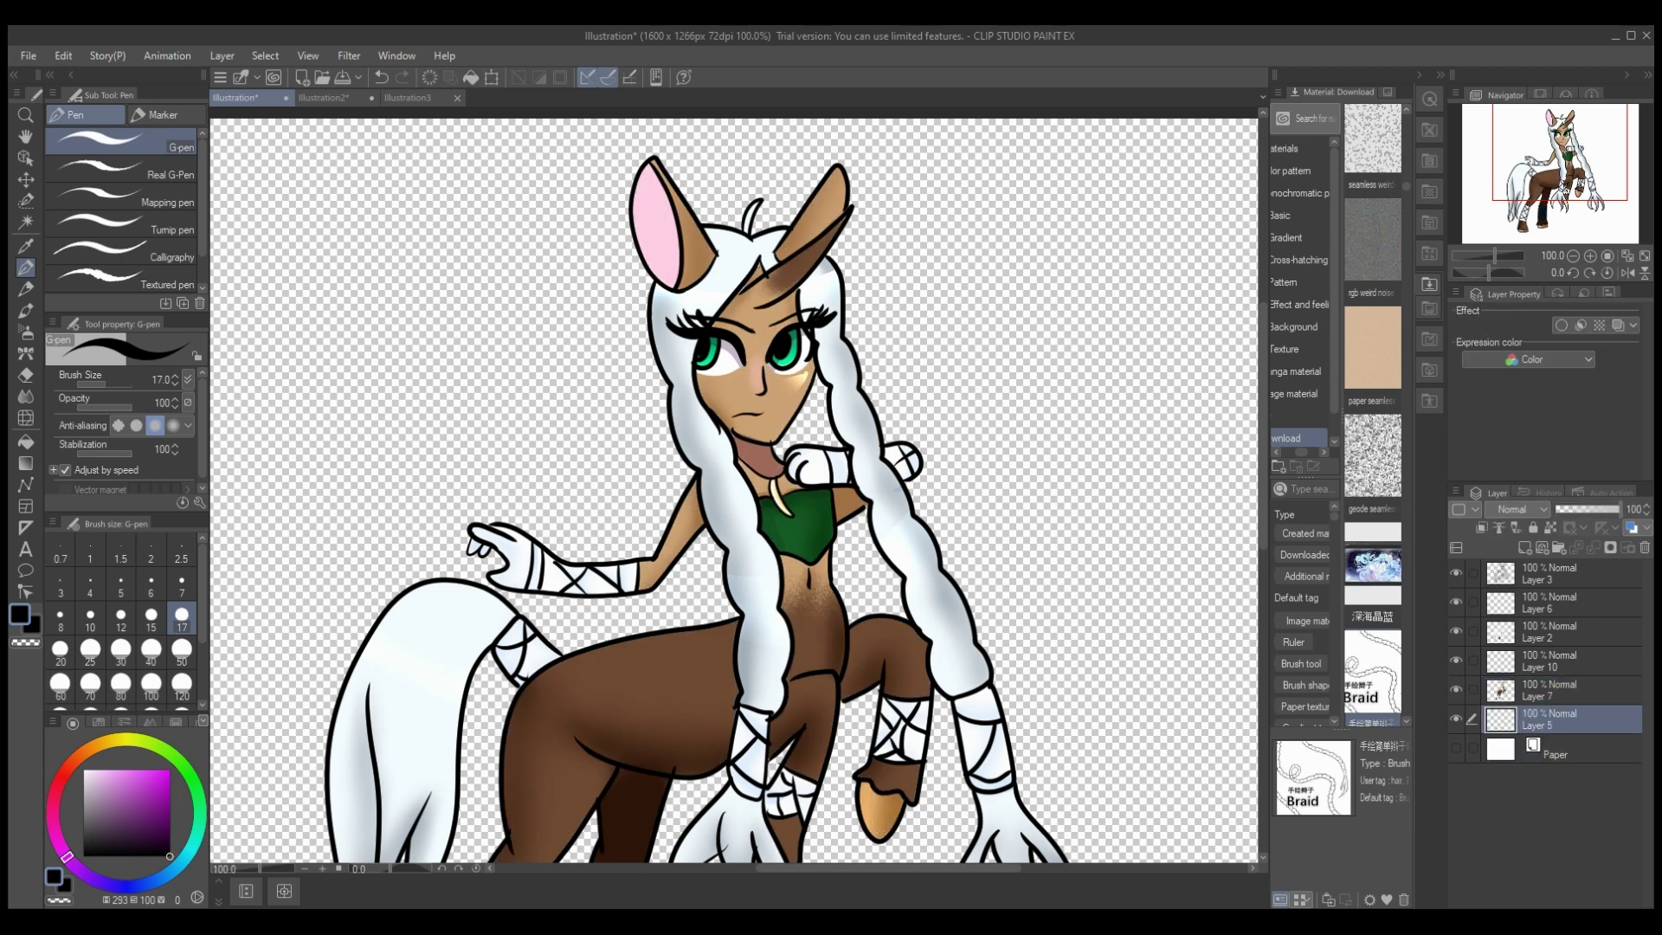
{"action": "left_click", "coordinate": [26, 222]}
{"action": "left_click", "coordinate": [656, 230]}
{"action": "left_click", "coordinate": [1525, 547]}
{"action": "left_click", "coordinate": [1481, 528]}
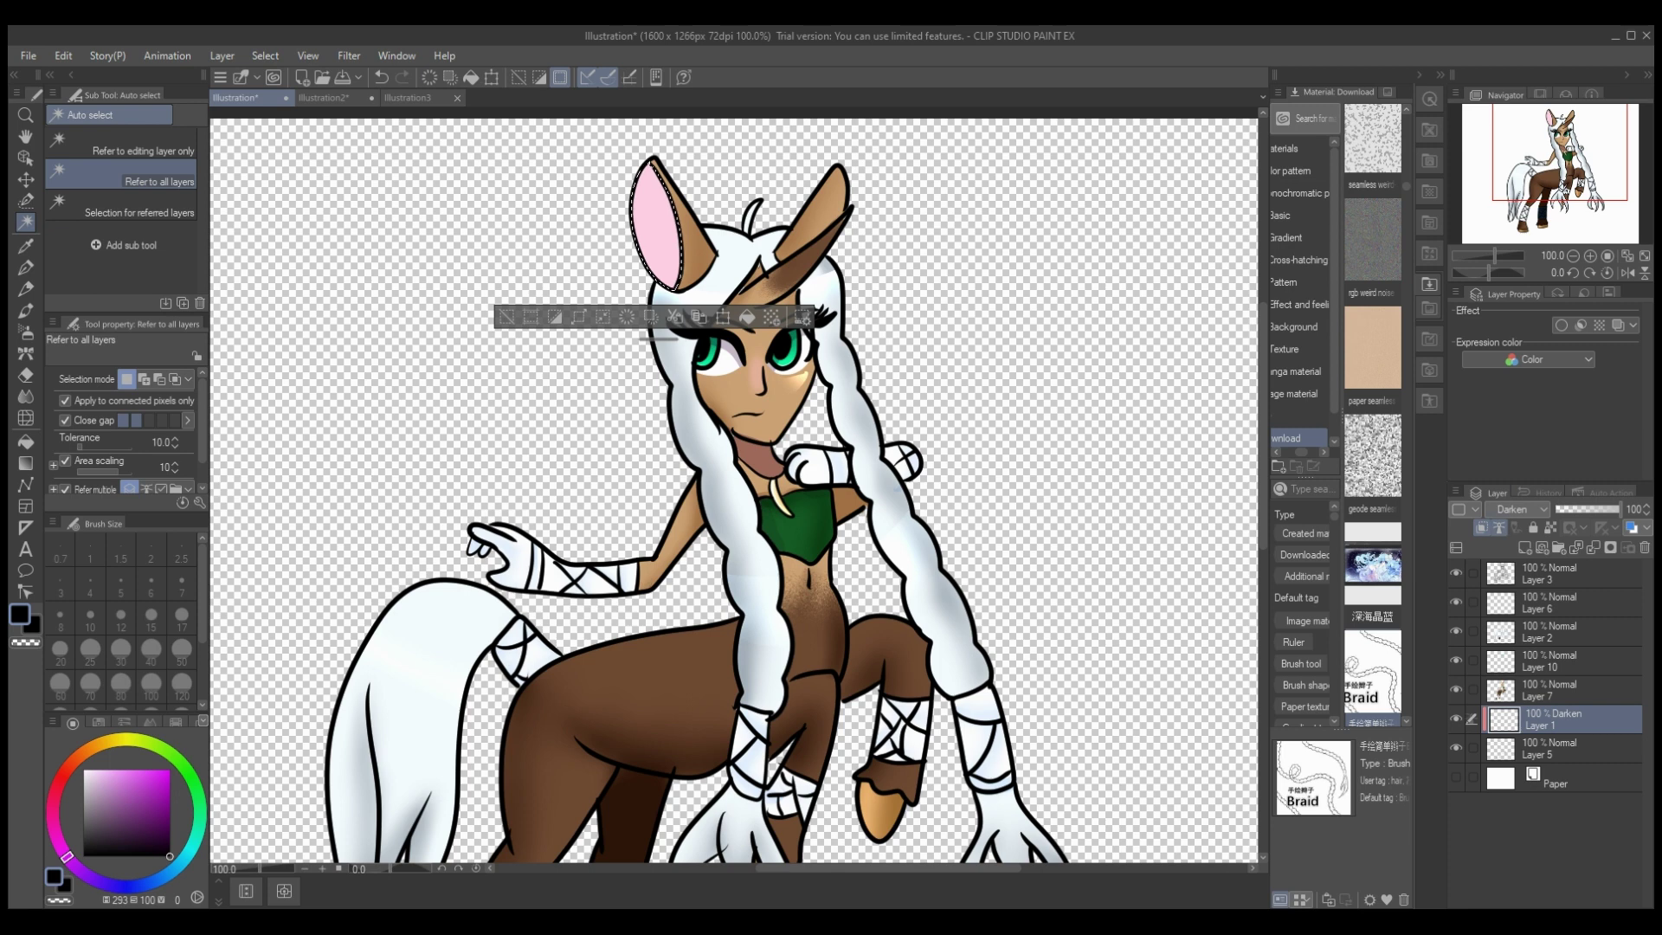
{"action": "scroll", "coordinate": [1520, 509], "scroll_direction": "down", "scroll_amount": 1}
Step: Paint a darker pink shadow in the inner ear with the size 17 G-pen and soften it with Blur at size 50
{"action": "left_click", "coordinate": [26, 246]}
{"action": "left_click", "coordinate": [657, 227]}
{"action": "left_click", "coordinate": [26, 268]}
{"action": "left_click", "coordinate": [116, 788]}
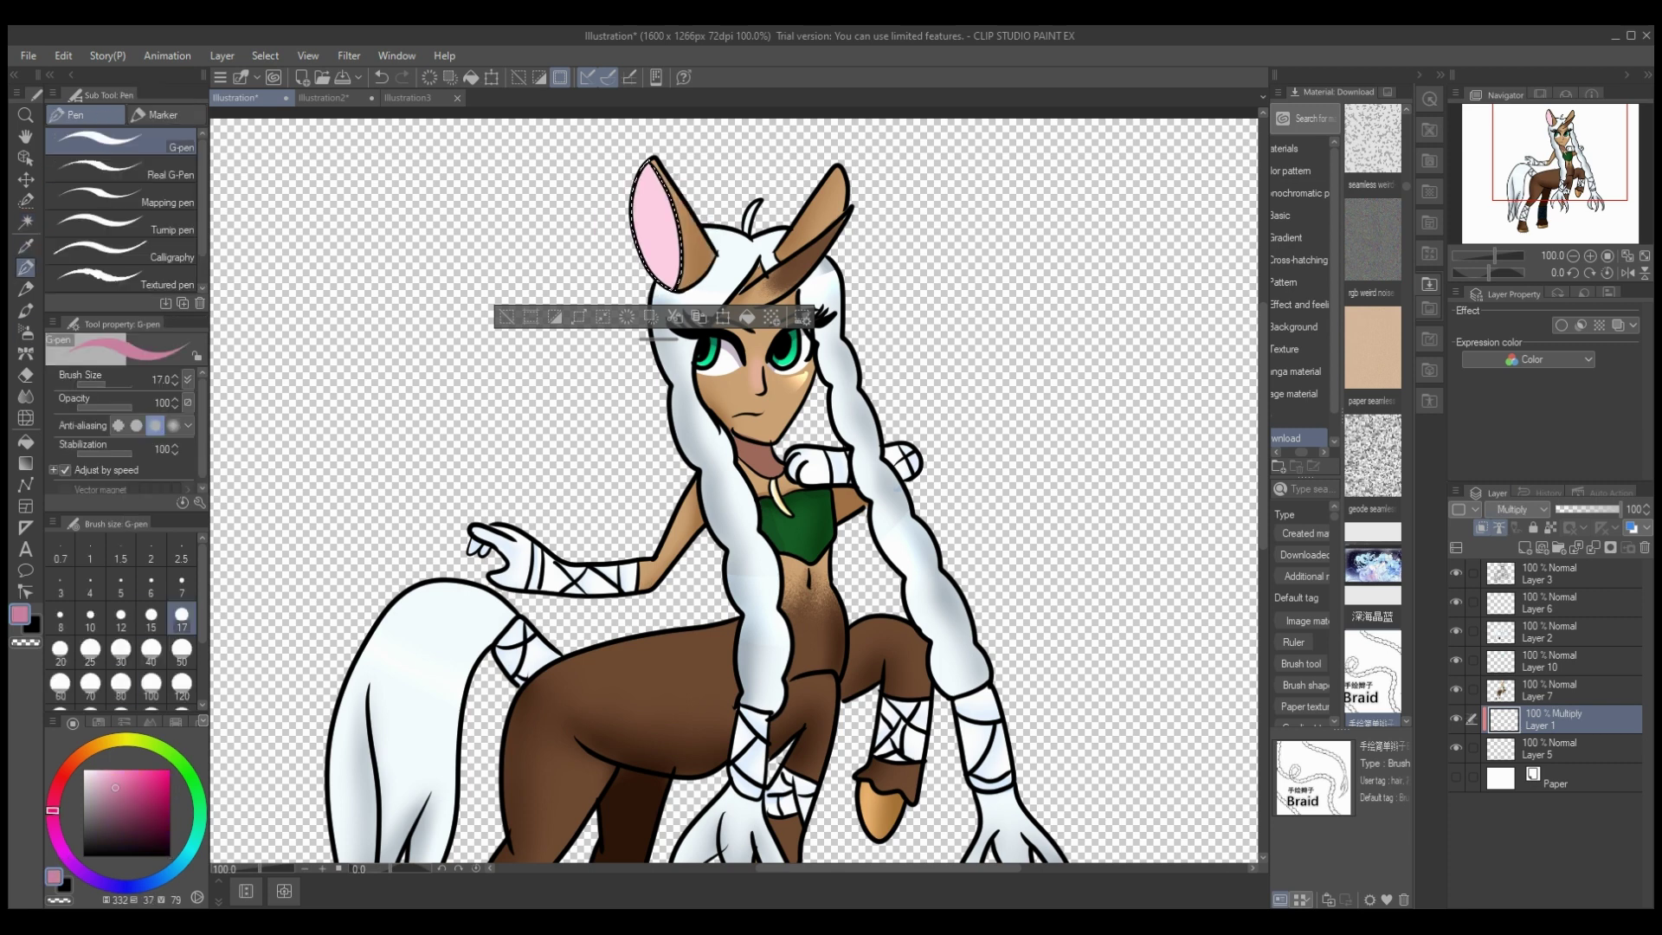
{"action": "key", "text": "j"}
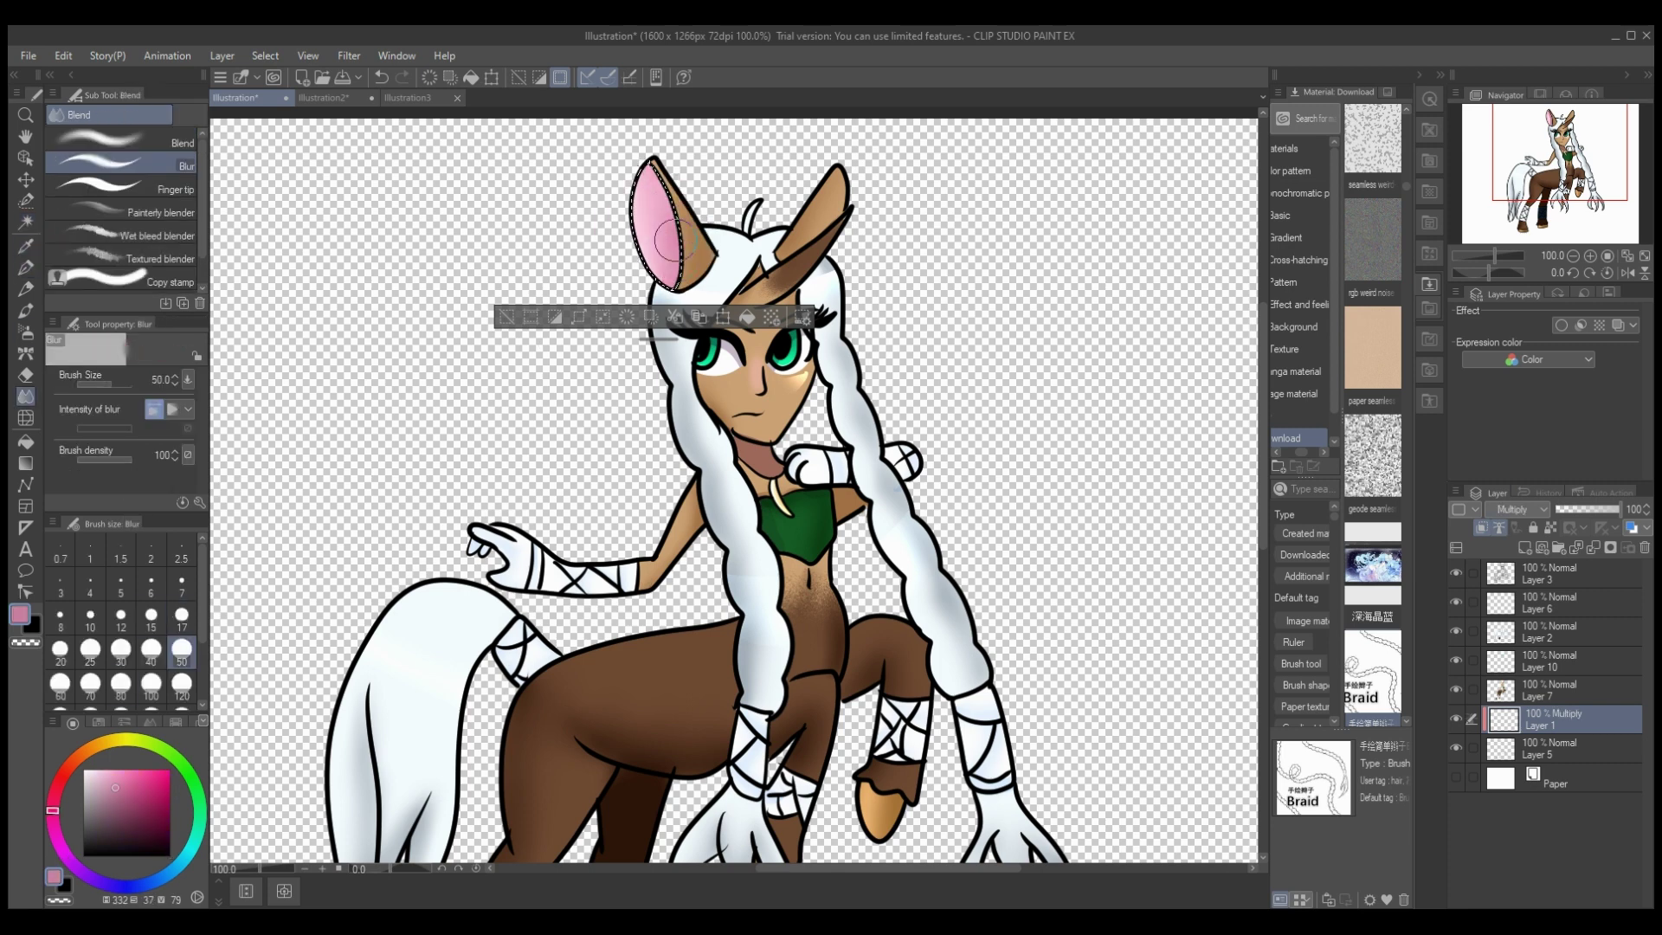
Step: Add a second Multiply layer and deepen the inner ear shadow in dusky pink with the Soft airbrush, blurring it at size 17
{"action": "left_click", "coordinate": [1526, 547]}
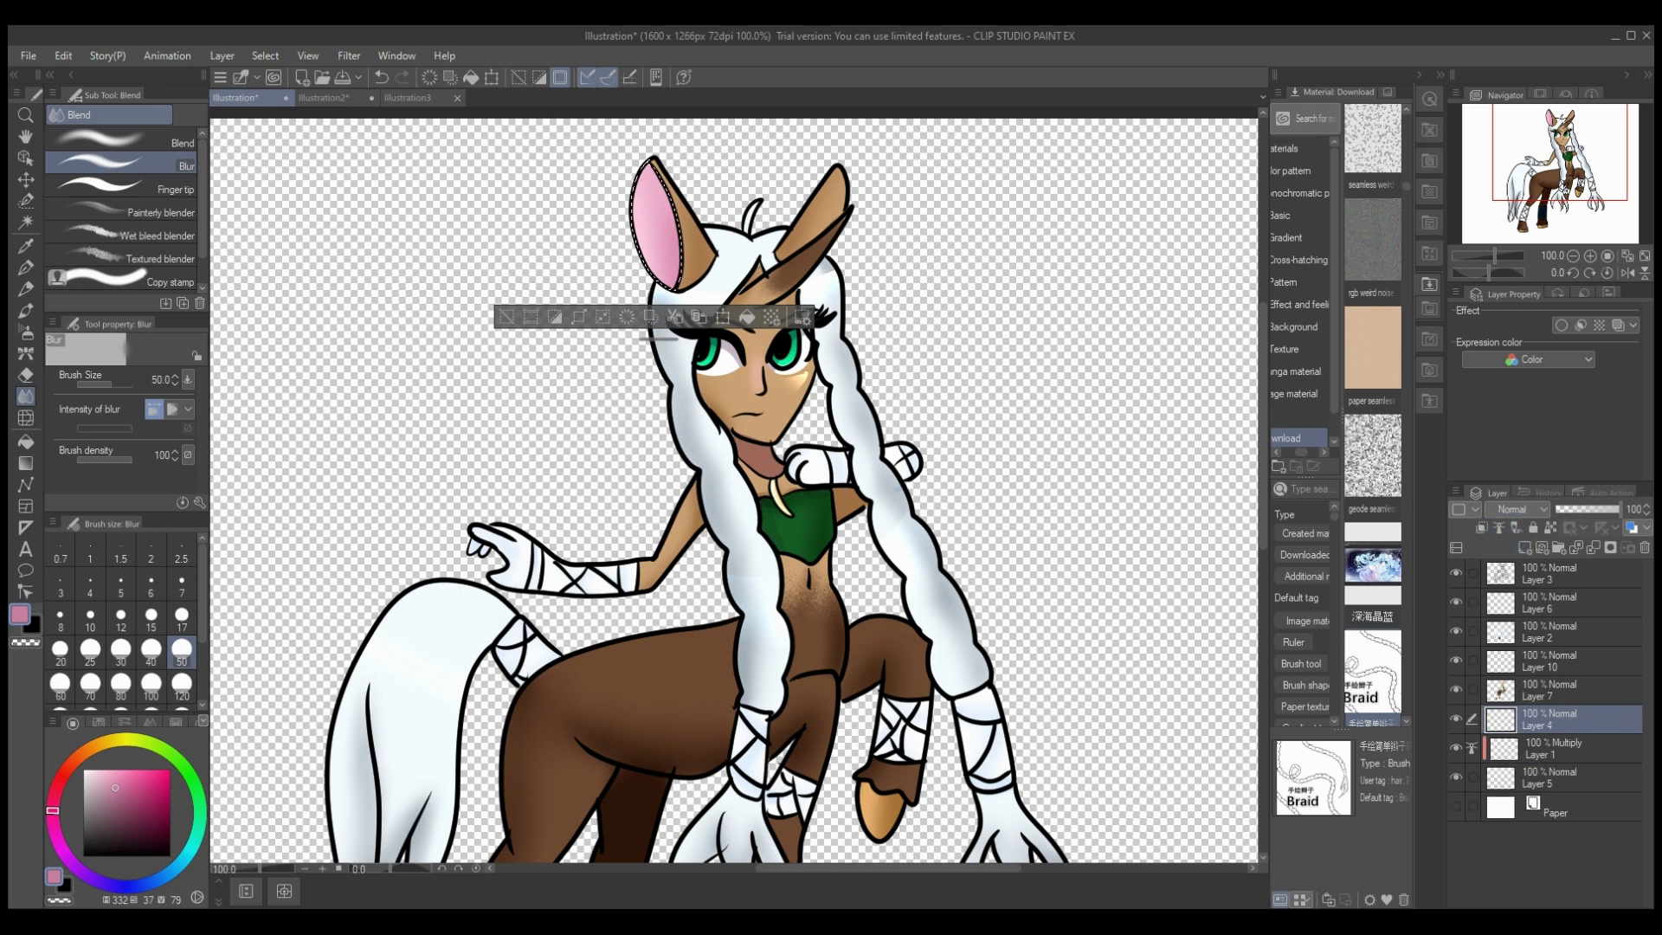
{"action": "left_click", "coordinate": [113, 806]}
{"action": "left_click", "coordinate": [26, 333]}
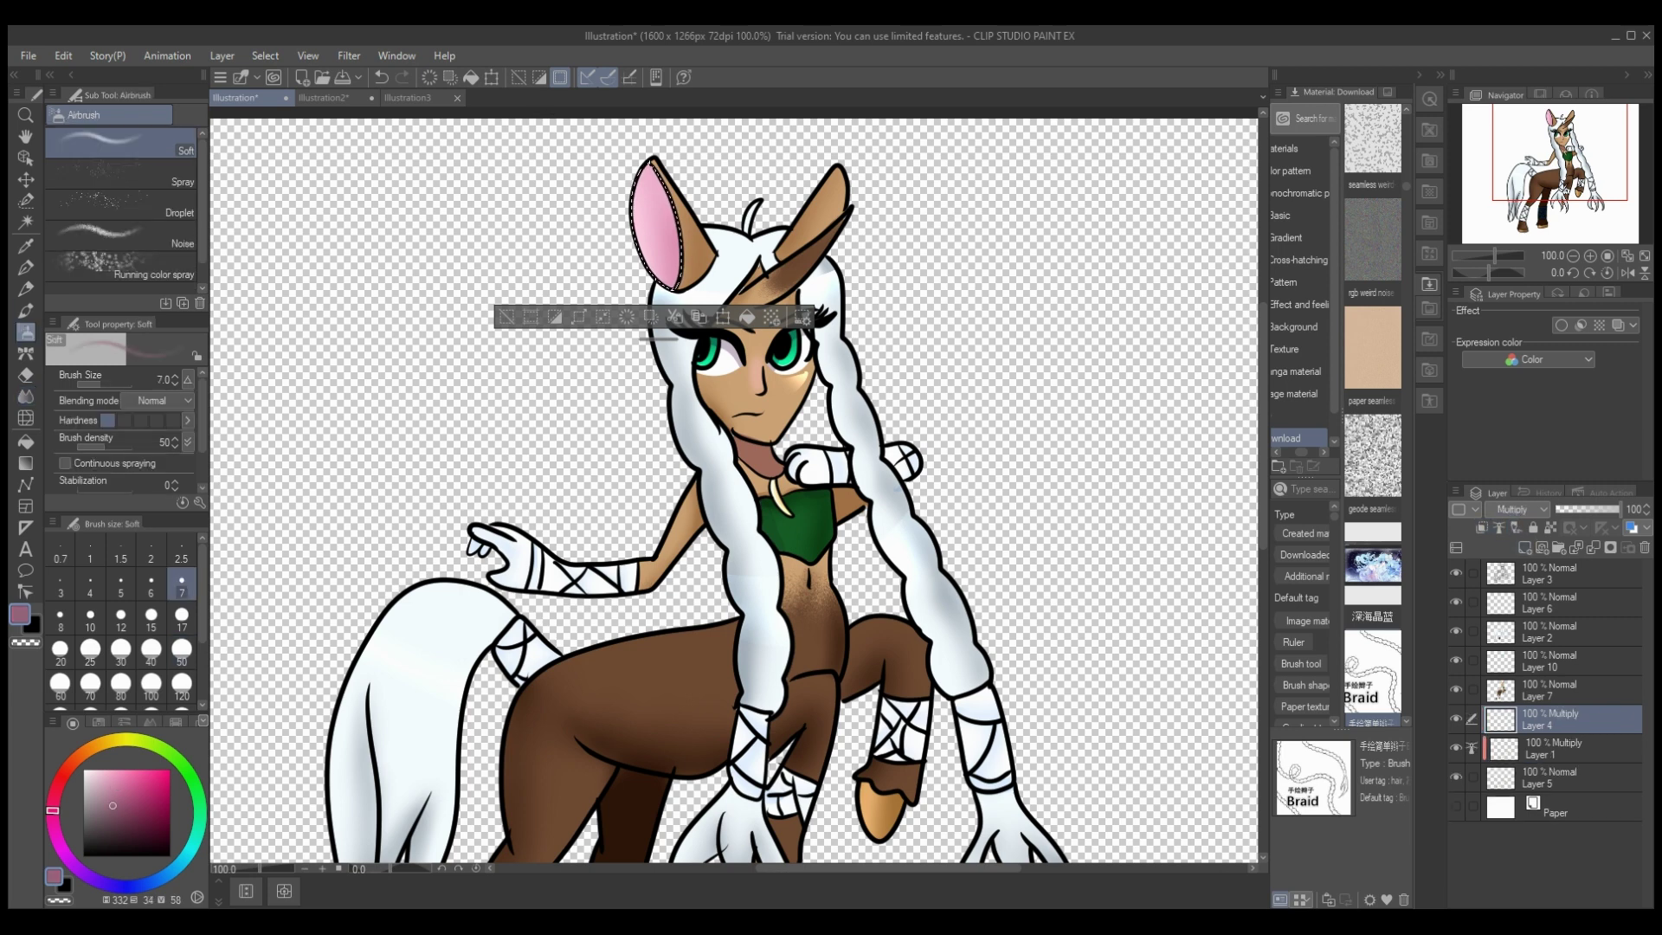
{"action": "left_click", "coordinate": [181, 618]}
{"action": "key", "text": "j"}
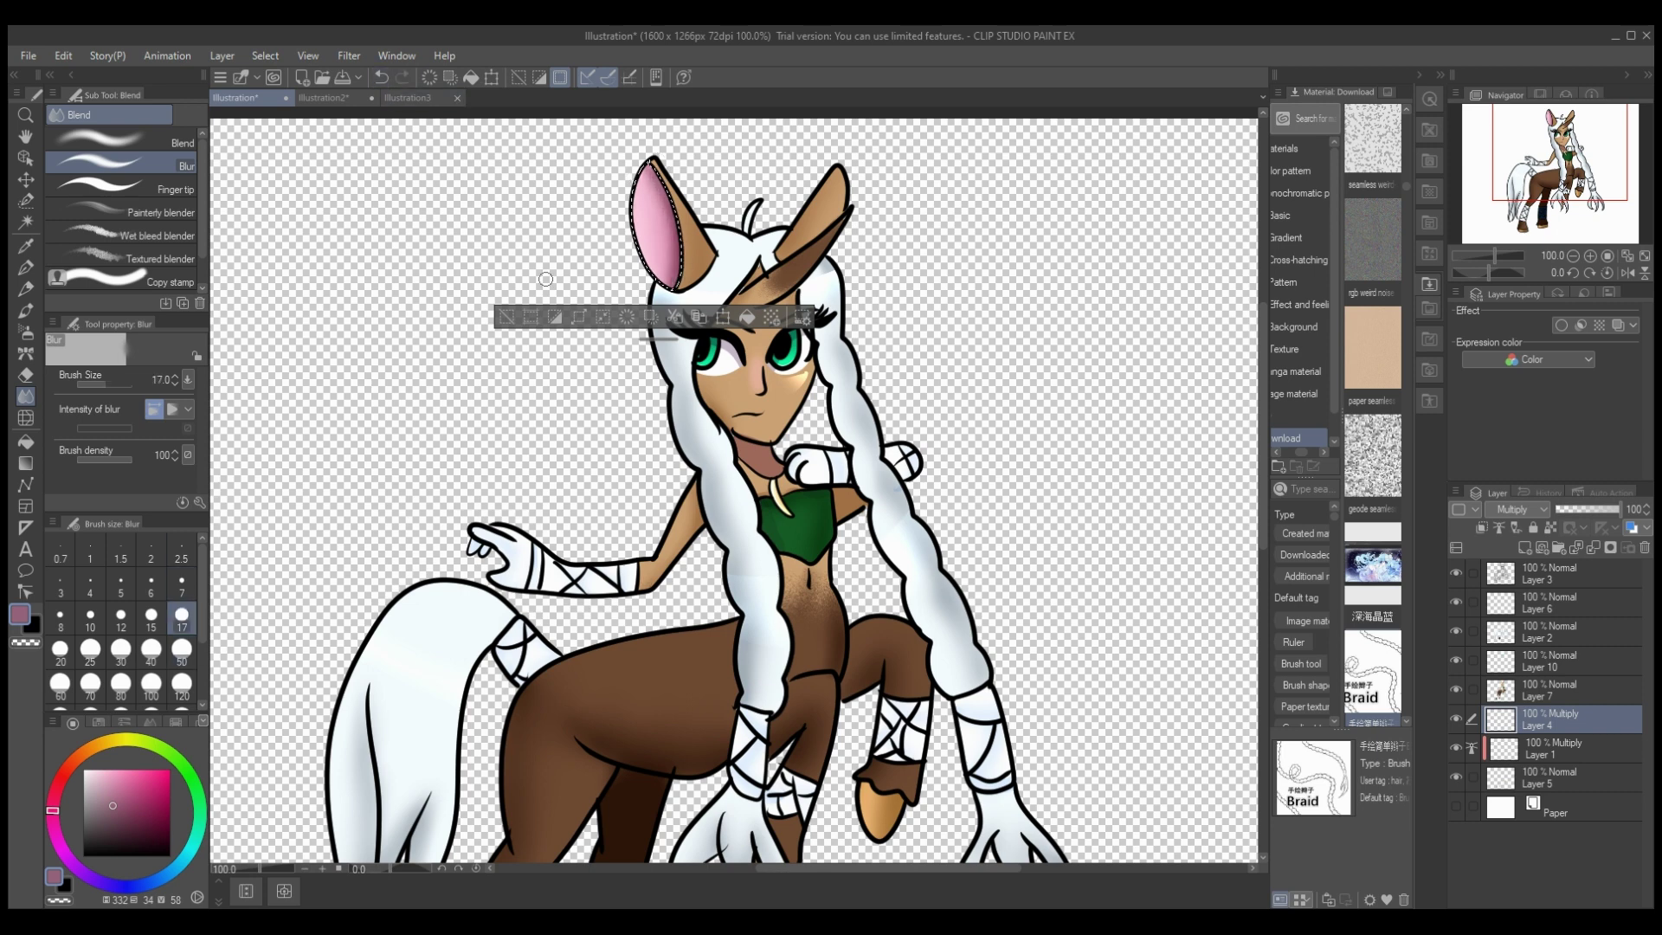
Step: Clear the ear selection and merge both ear shading layers into Layer 5
{"action": "key", "text": "ctrl+d"}
{"action": "key", "text": "ctrl+e"}
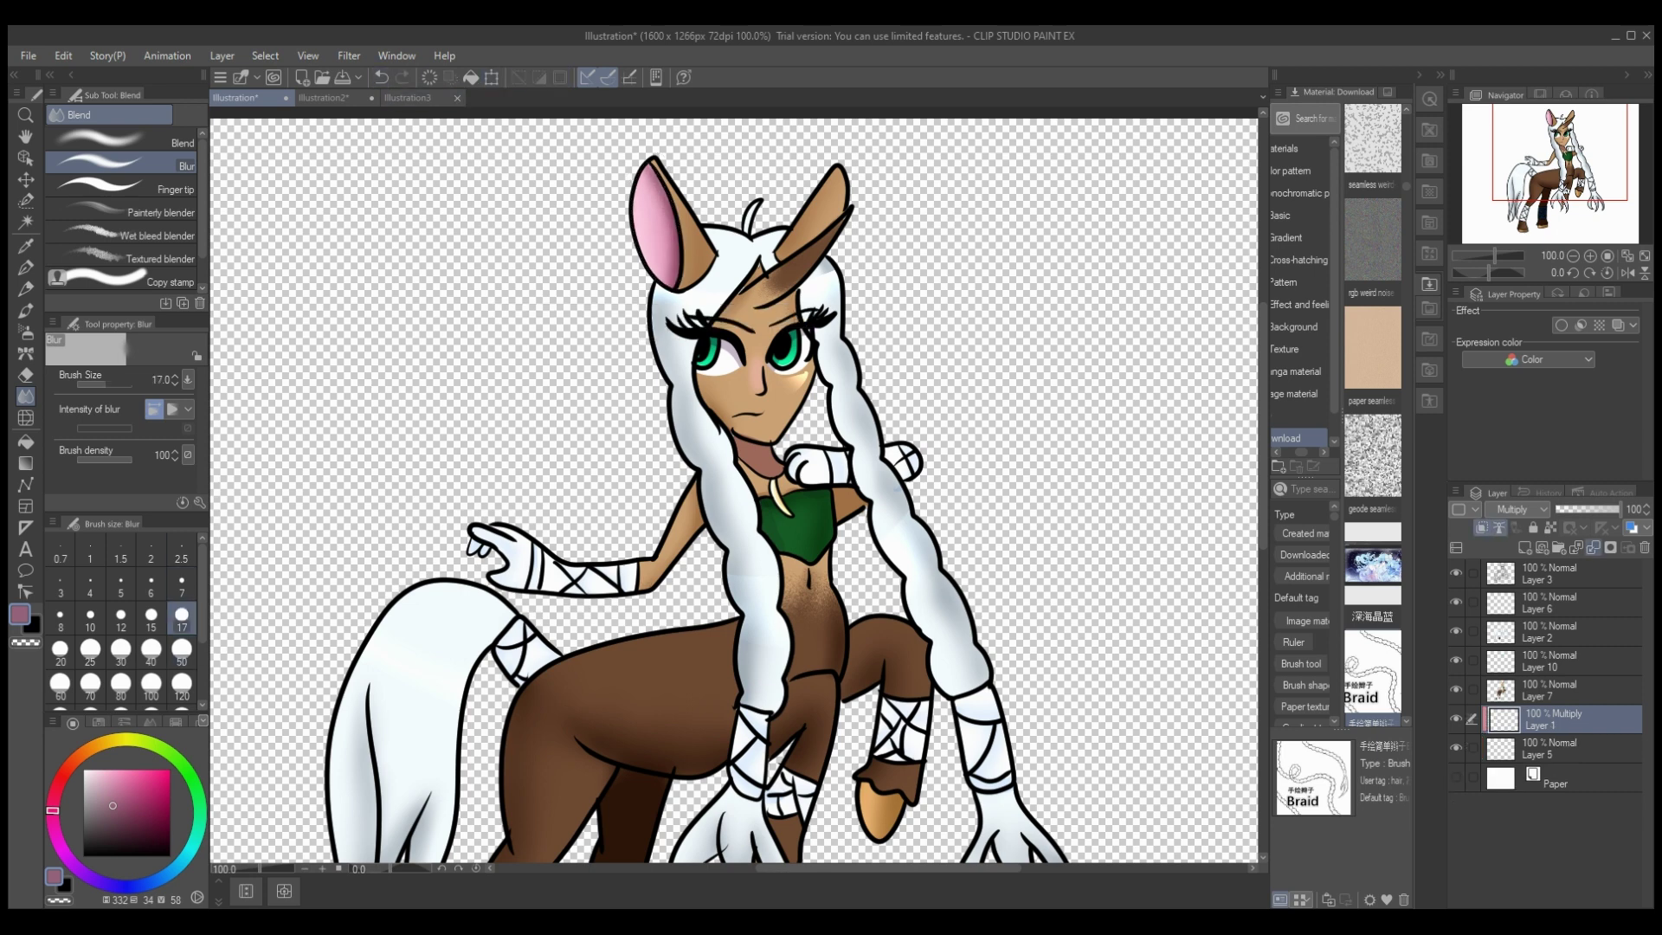
{"action": "key", "text": "ctrl+e"}
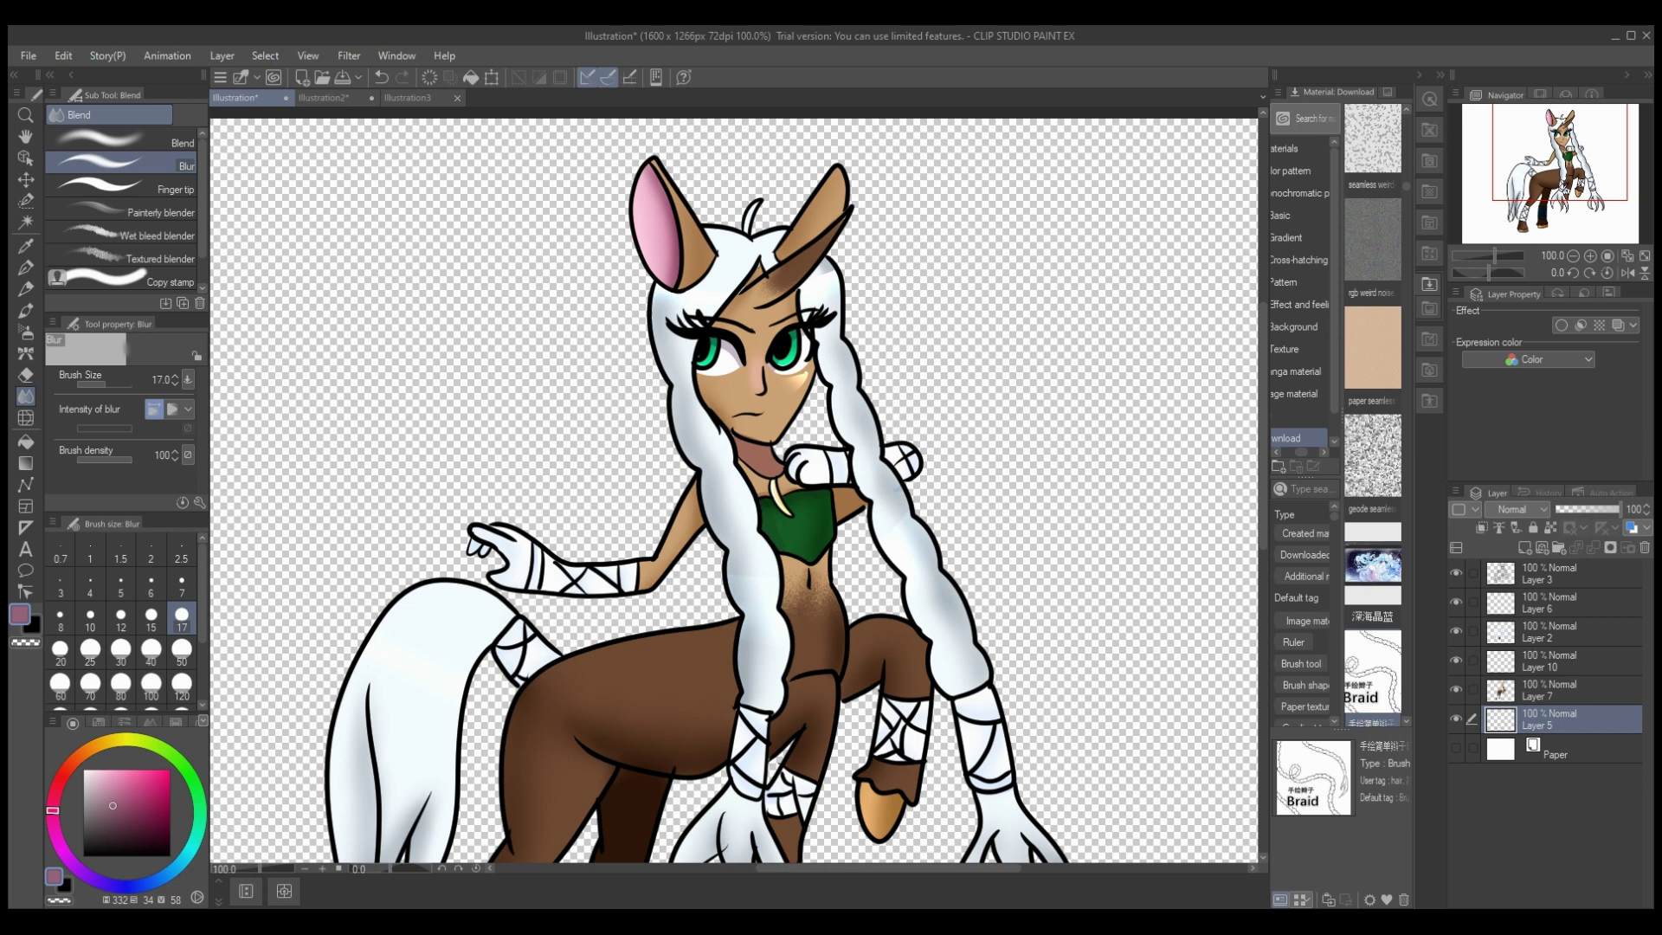
Step: Add a layer above Layer 10, set it to Add (Glow) and clip it to Layer 10
{"action": "key", "text": "ctrl+z"}
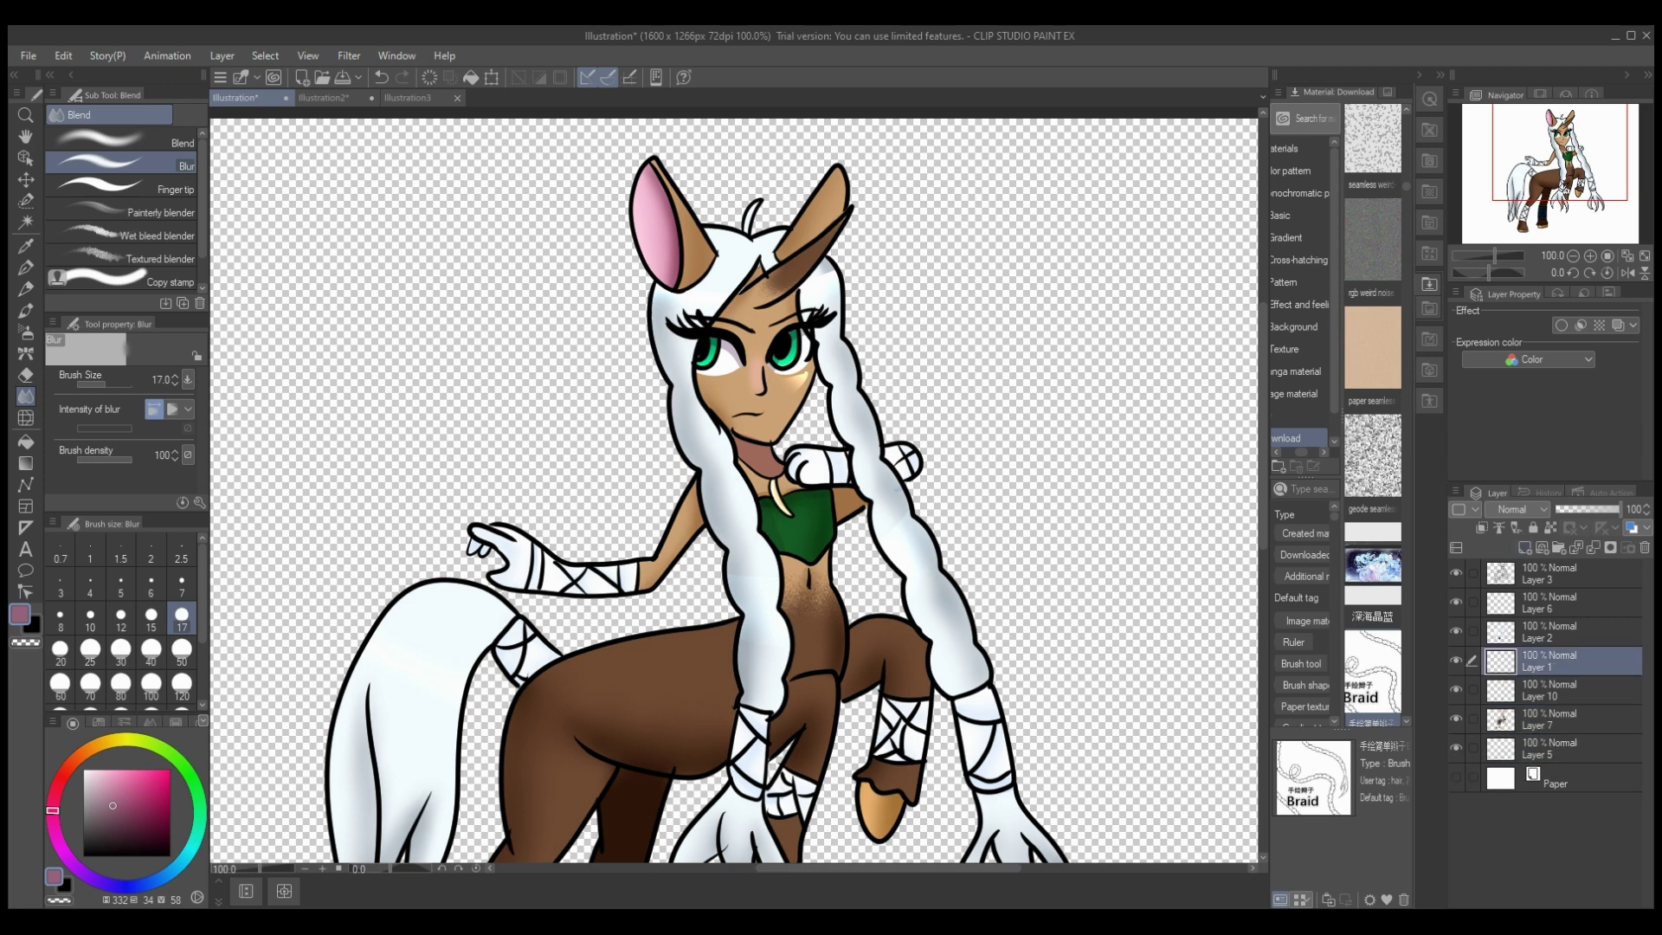
{"action": "left_click", "coordinate": [1518, 509]}
{"action": "left_click", "coordinate": [1482, 528]}
Step: Paint light green highlights on both irises with the size 17 G-pen, then merge the layer into Layer 10 at reduced opacity
{"action": "left_click_drag", "start_coordinate": [200, 807], "coordinate": [198, 795]}
{"action": "left_click", "coordinate": [118, 769]}
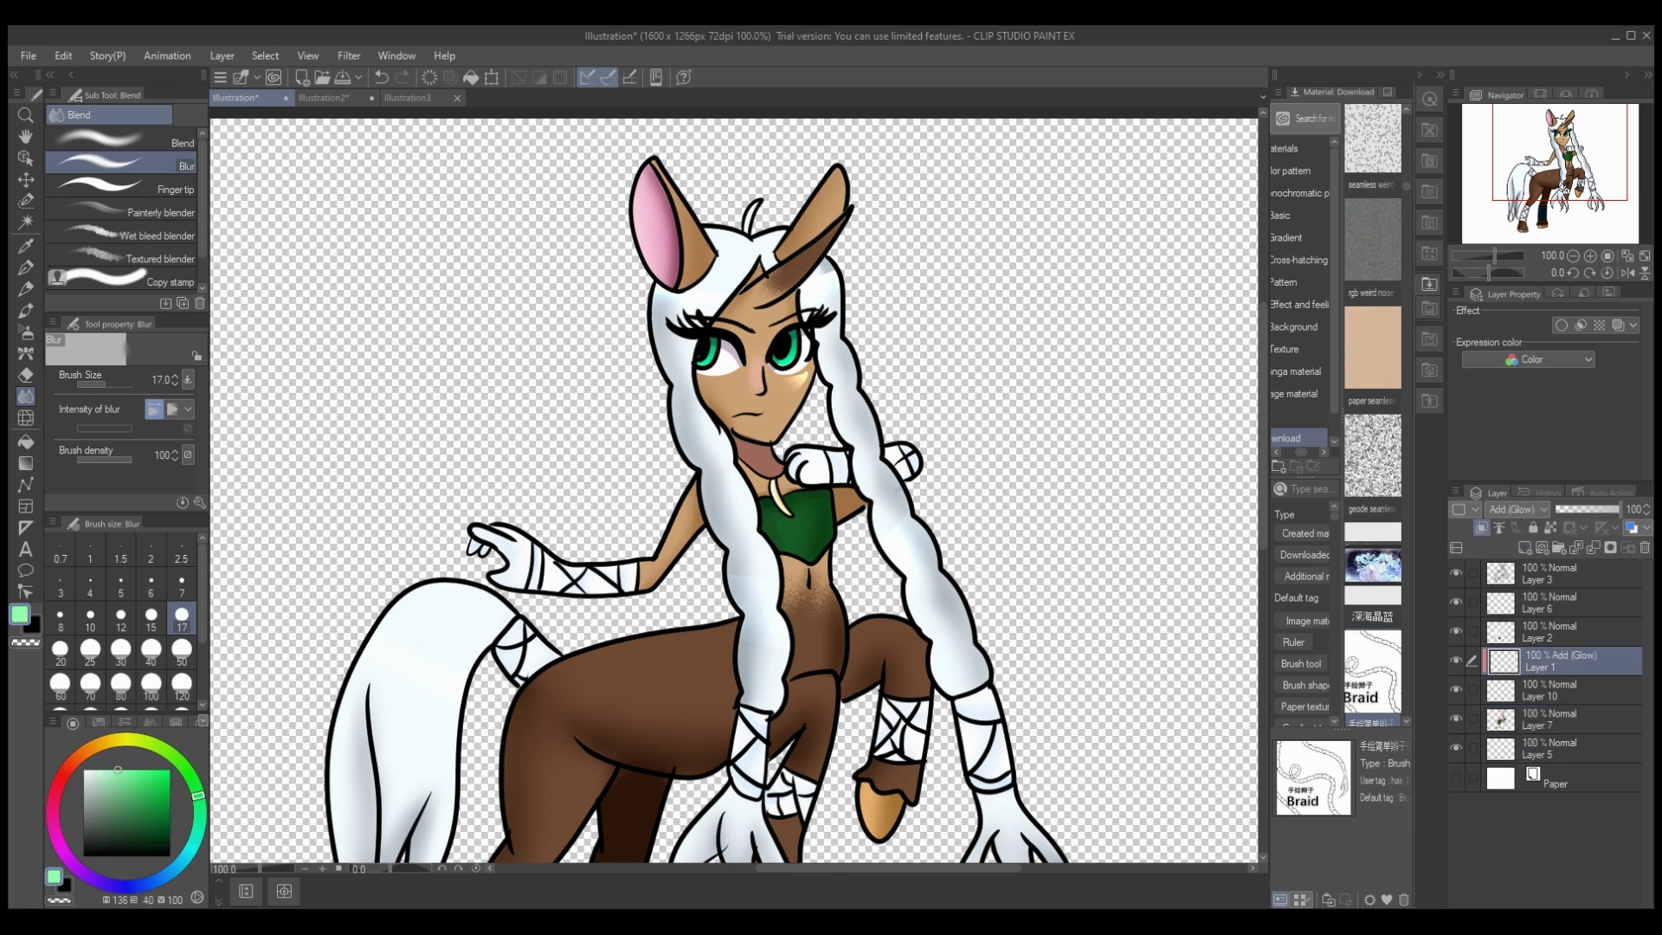
{"action": "key", "text": "p"}
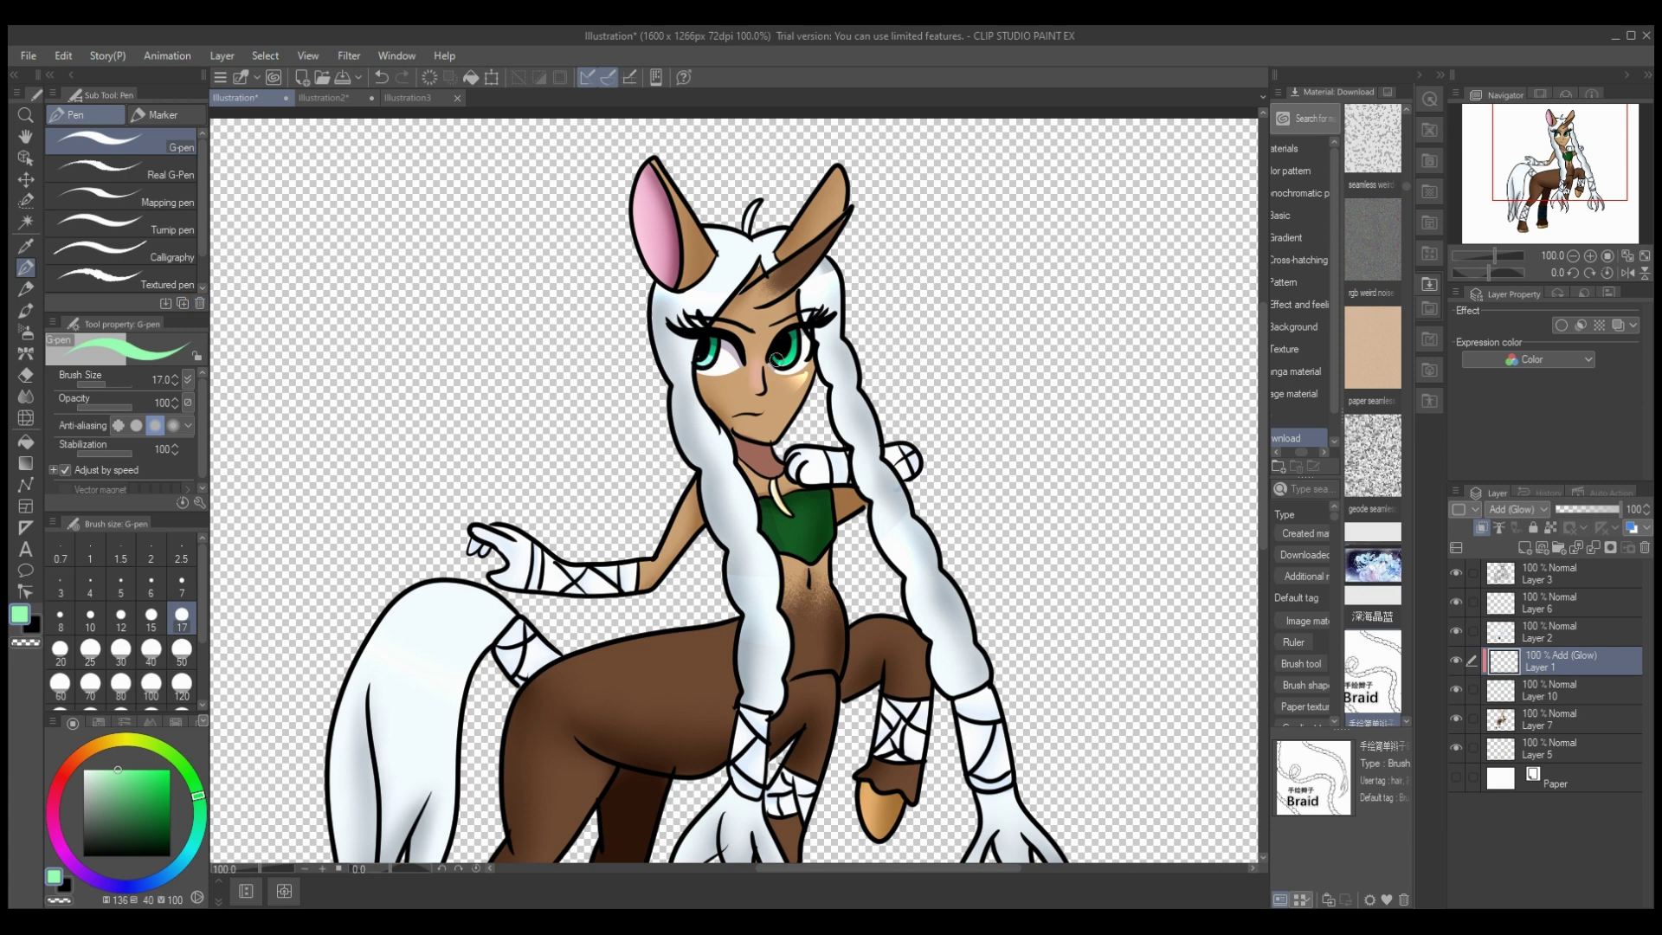
{"action": "left_click", "coordinate": [1590, 509]}
{"action": "left_click", "coordinate": [1594, 547]}
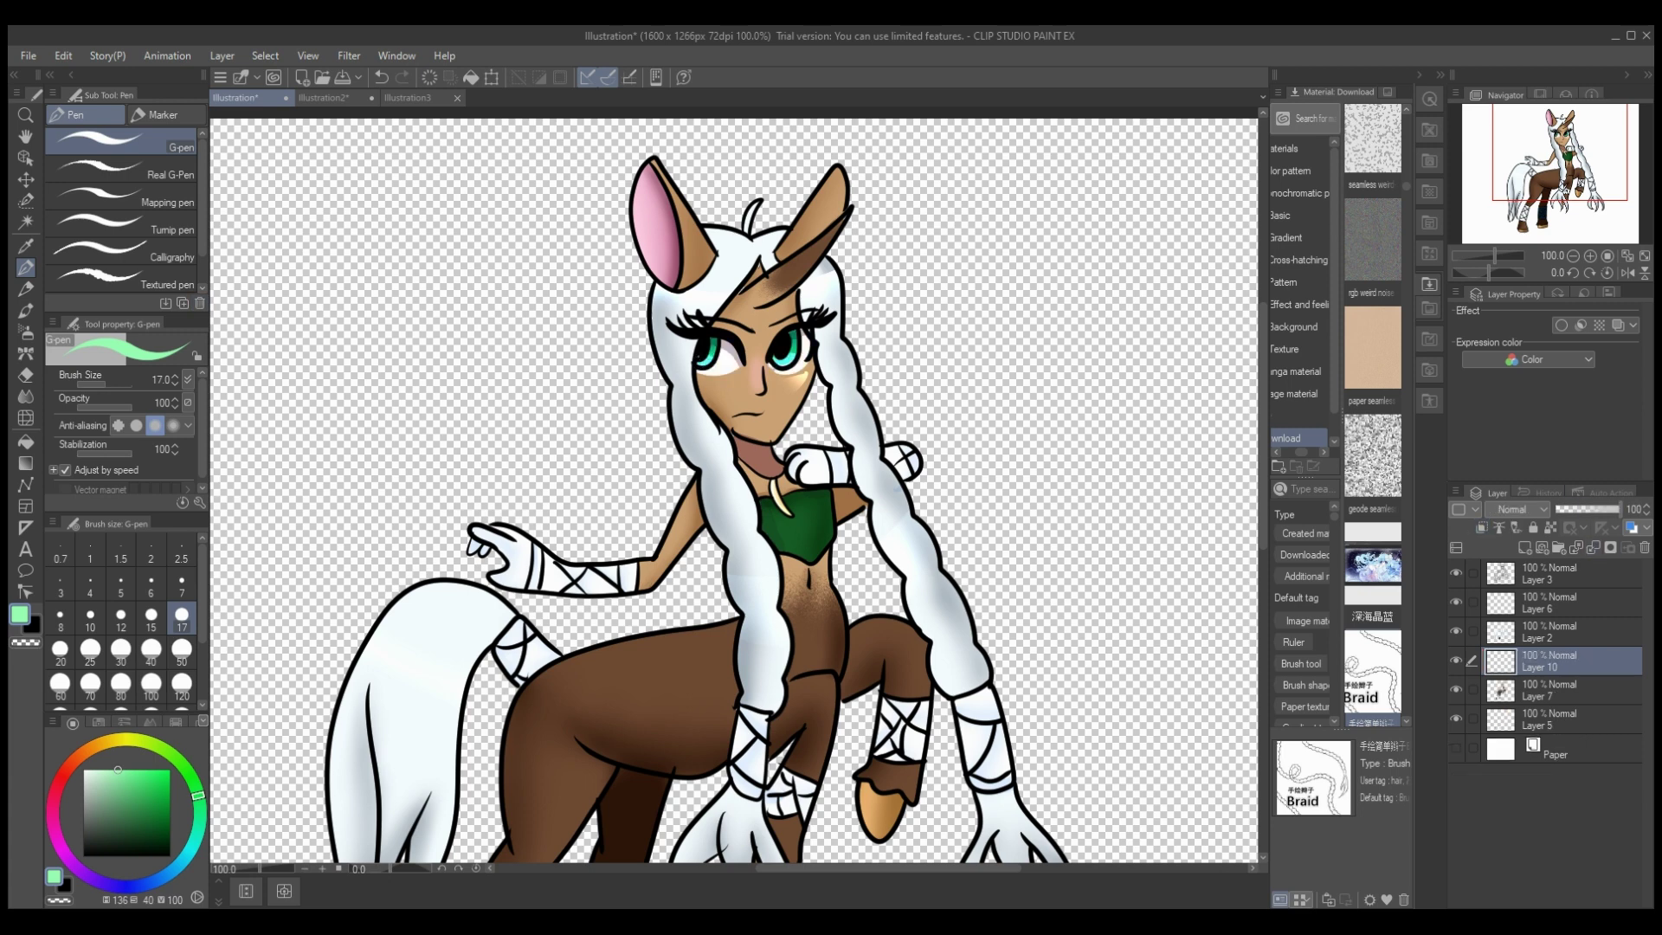
Step: Merge all artwork layers from Layer 3 down into Layer 5 and add a new layer above the result
{"action": "left_click", "coordinate": [1558, 574]}
{"action": "left_click", "coordinate": [169, 839]}
{"action": "left_click", "coordinate": [182, 586]}
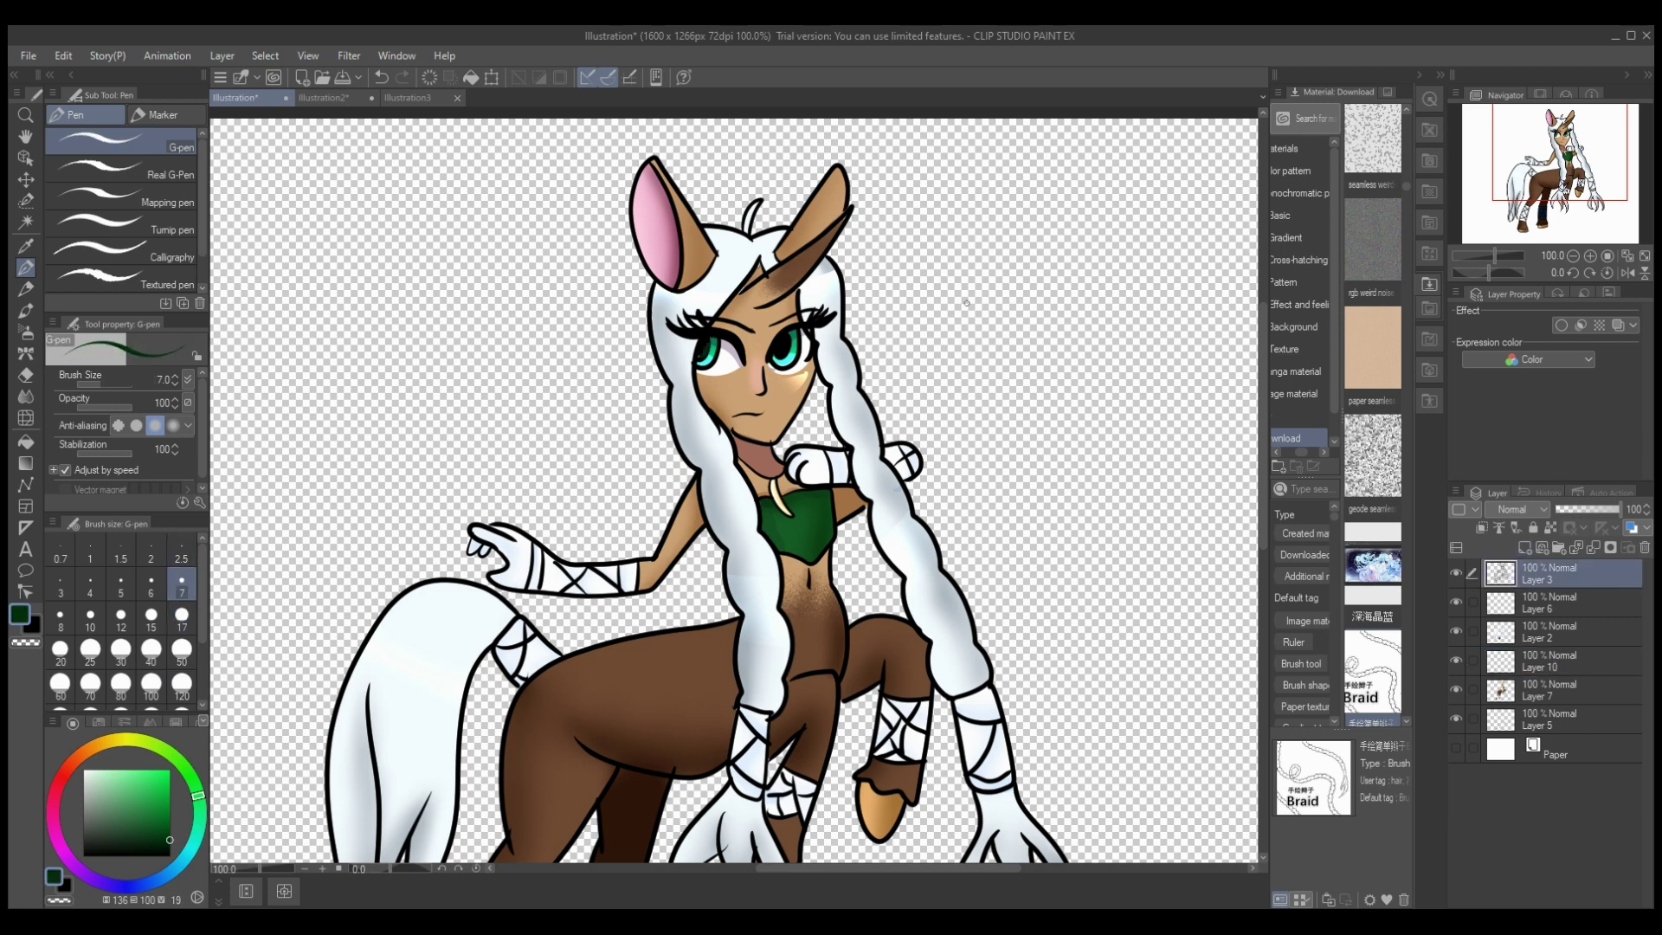
{"action": "left_click", "coordinate": [1594, 547]}
{"action": "left_click", "coordinate": [1594, 547]}
{"action": "left_click", "coordinate": [1594, 547]}
{"action": "left_click", "coordinate": [1594, 547]}
{"action": "left_click", "coordinate": [1593, 547]}
{"action": "left_click", "coordinate": [1525, 547]}
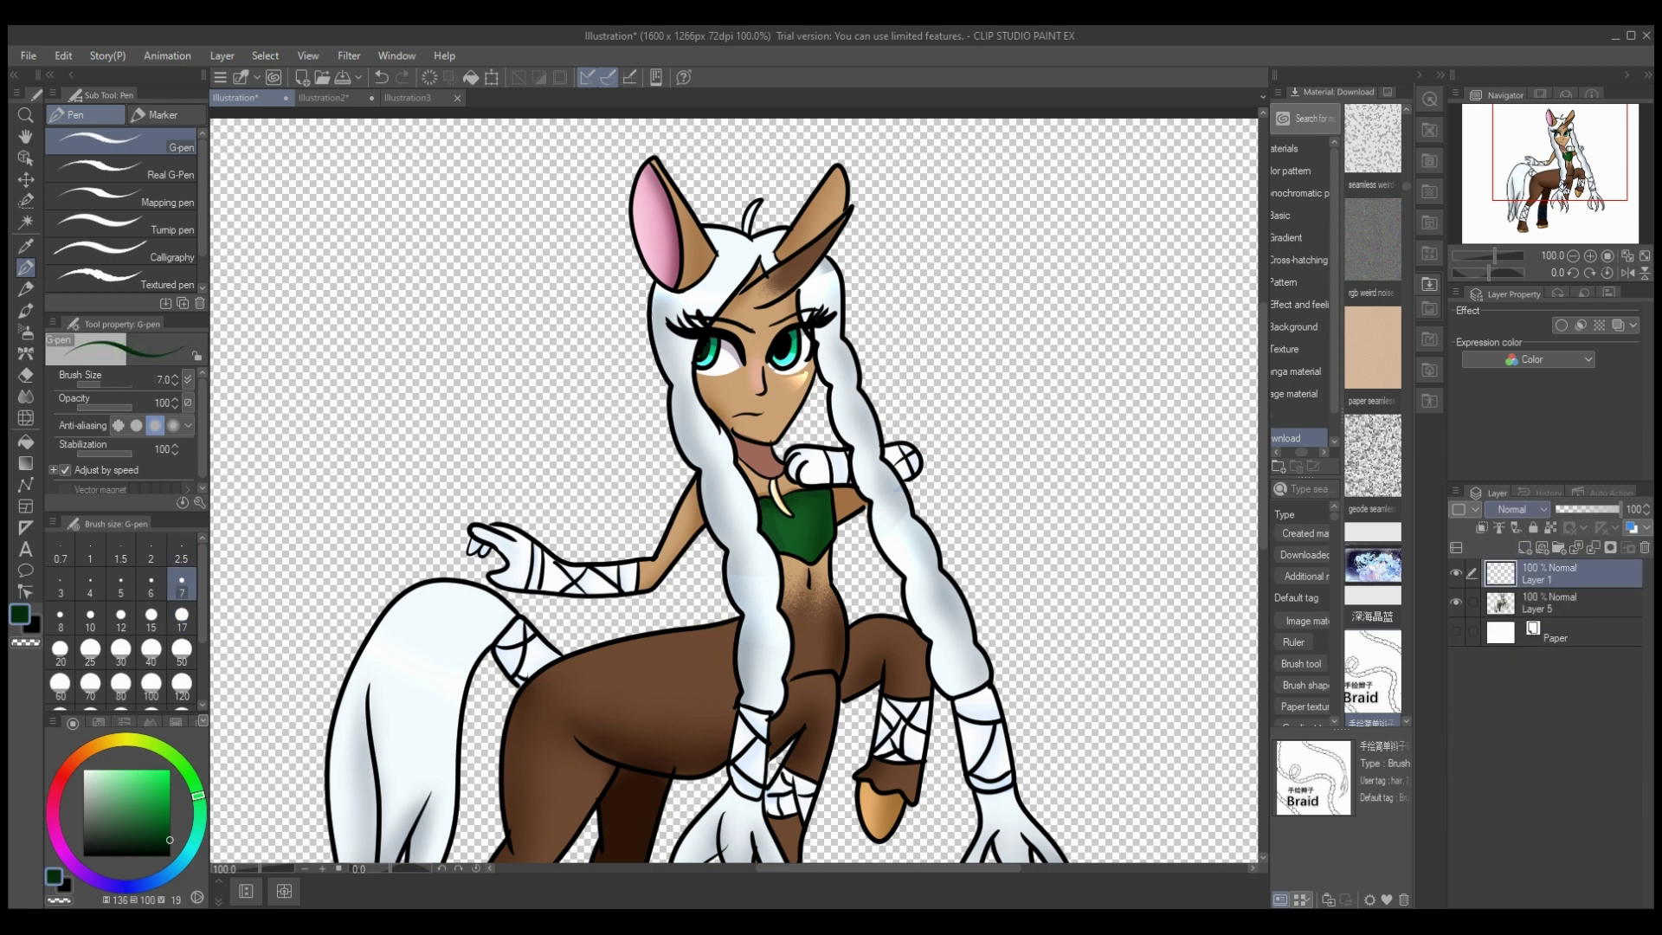
Step: Set the new layer to Add (Glow) at 46% opacity and paint white highlights in the eyes with the size 7 G-pen
{"action": "left_click", "coordinate": [1517, 509]}
{"action": "left_click", "coordinate": [84, 770]}
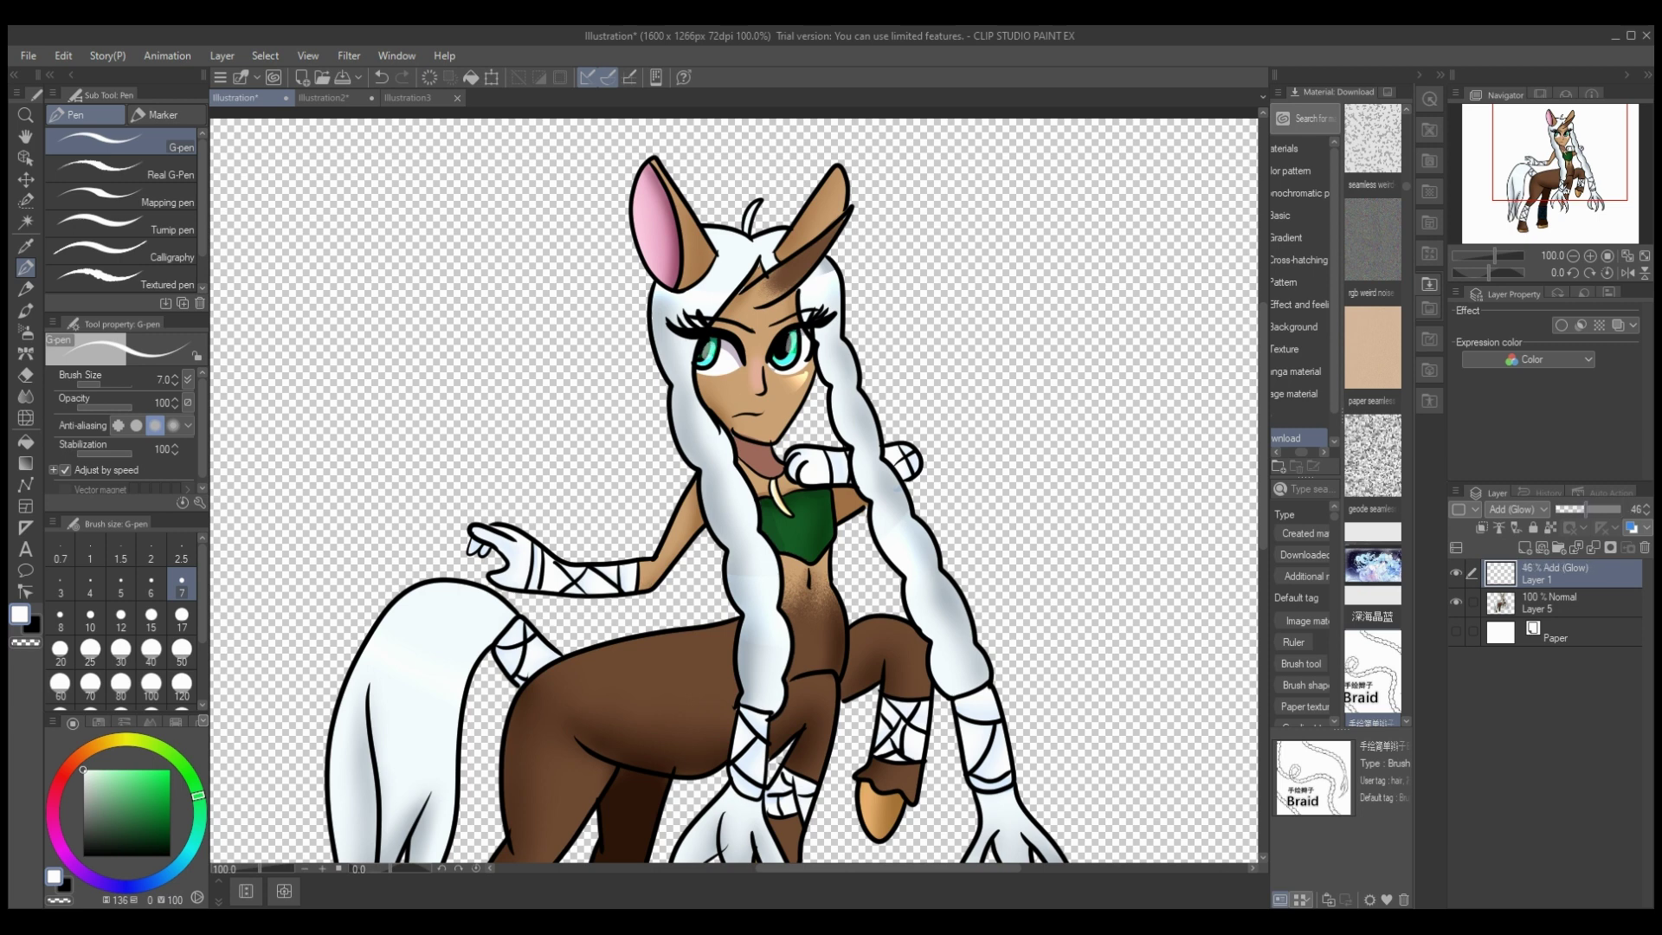
{"action": "key", "text": "ctrl+z"}
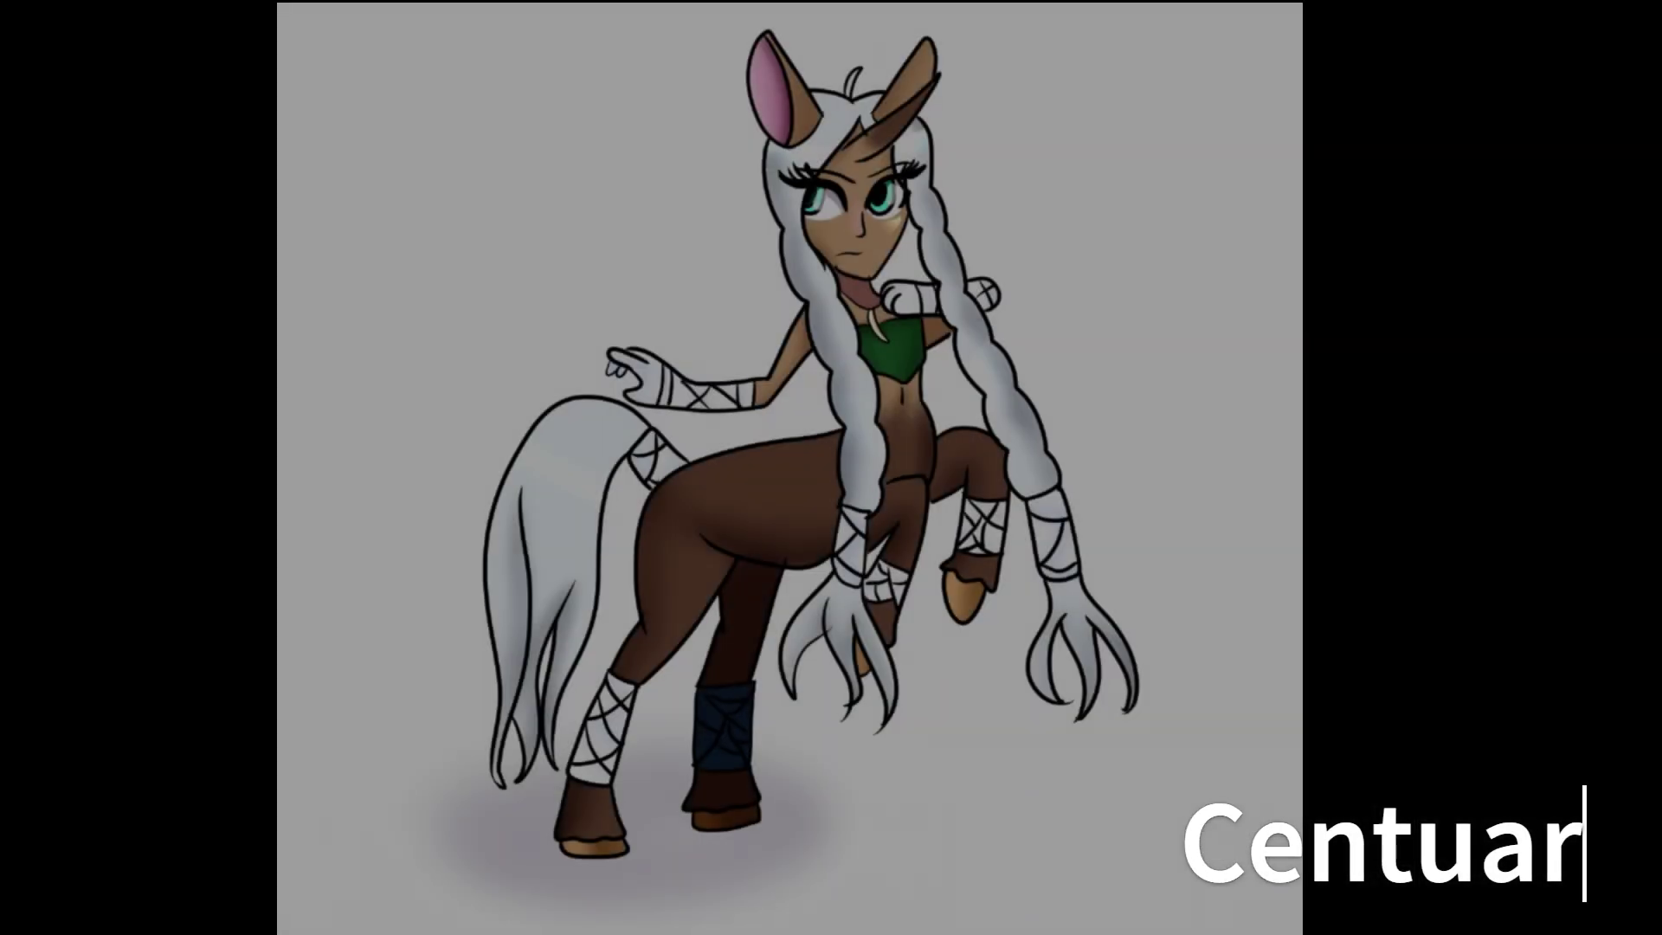